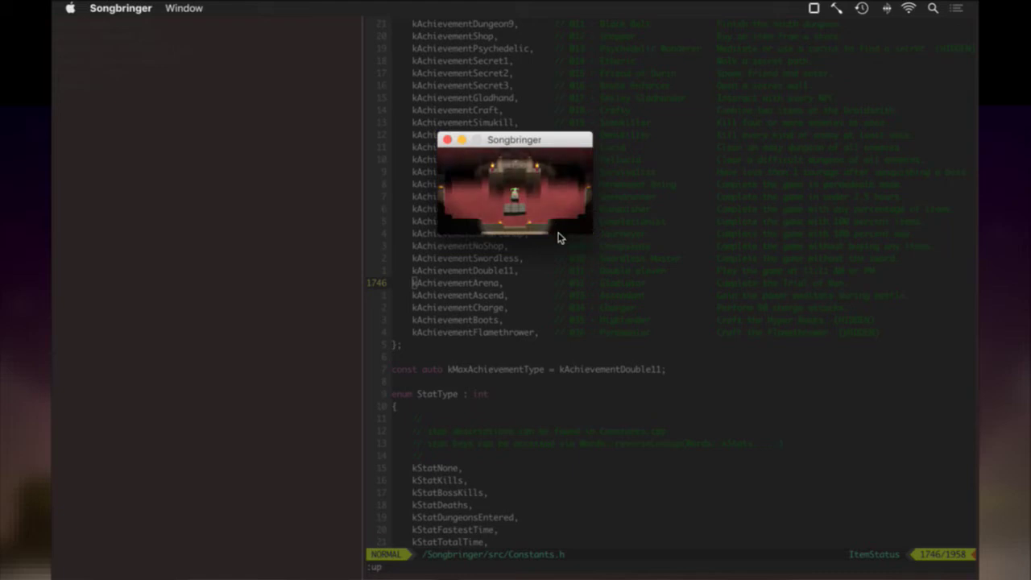
Step: Quit the running Songbringer game and switch to Photoshop
{"action": "key", "text": "super+q"}
{"action": "key", "text": "F11"}
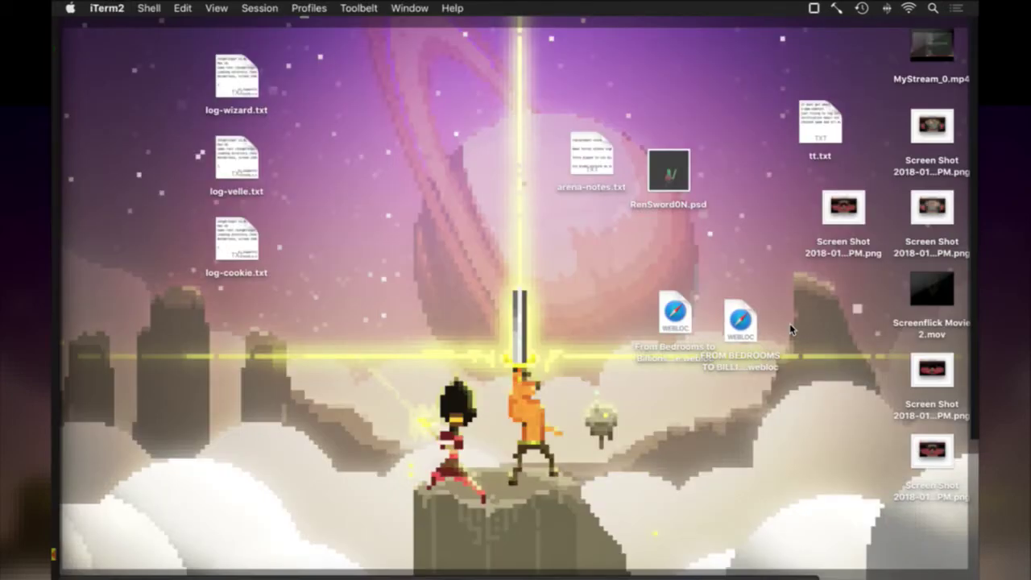
{"action": "key", "text": "F11"}
{"action": "key", "text": "F11"}
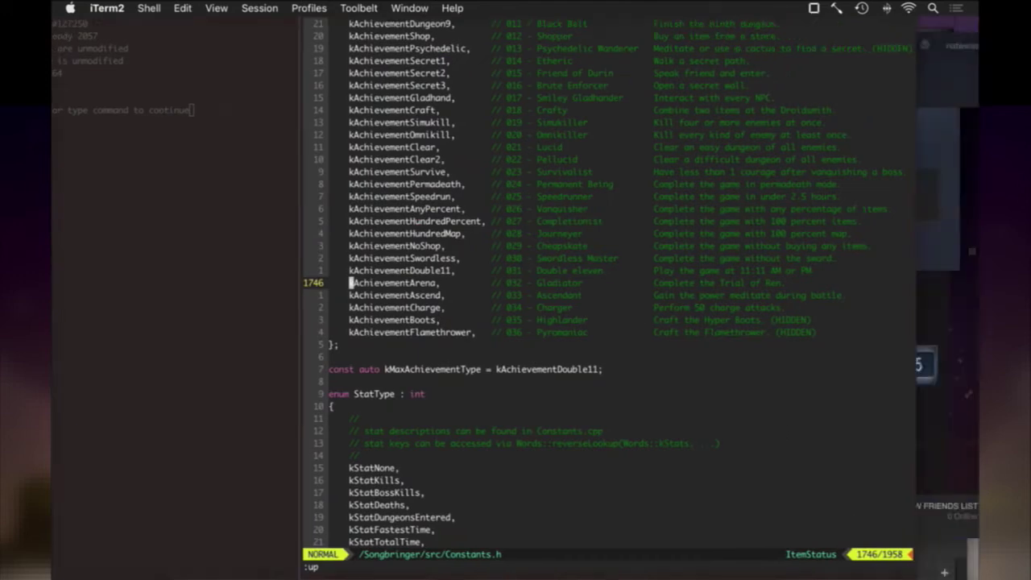
{"action": "key", "text": "super+Tab"}
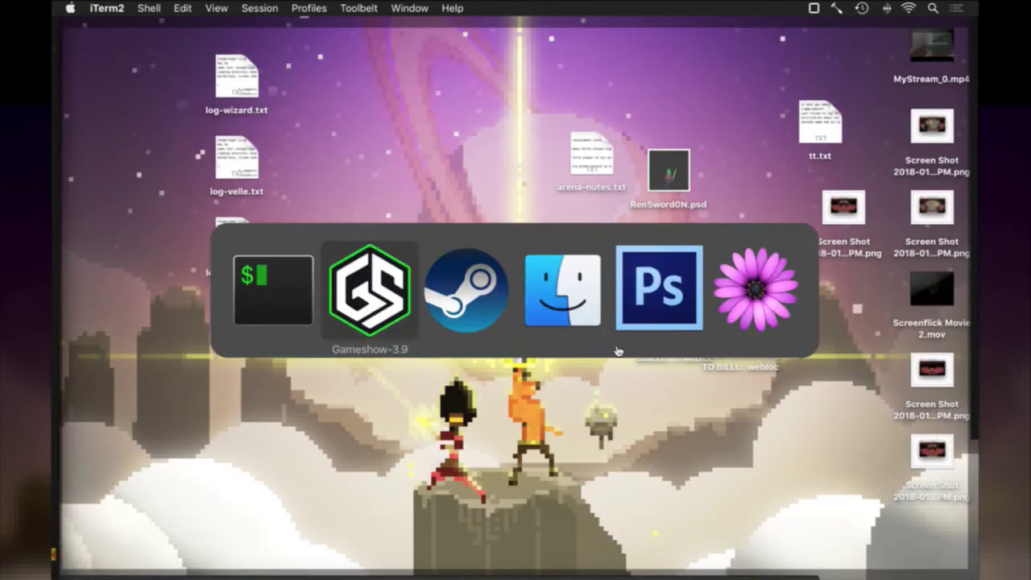
{"action": "left_click", "coordinate": [657, 326]}
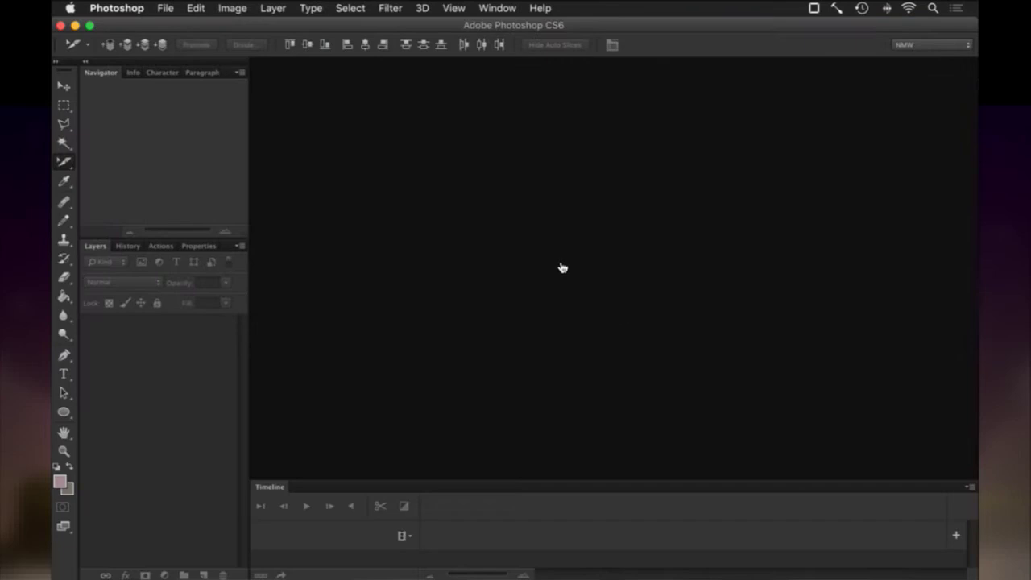
Step: Switch to Finder and open the icons folder inside Songbringer's raw folder in a new window
{"action": "key", "text": "super+Tab"}
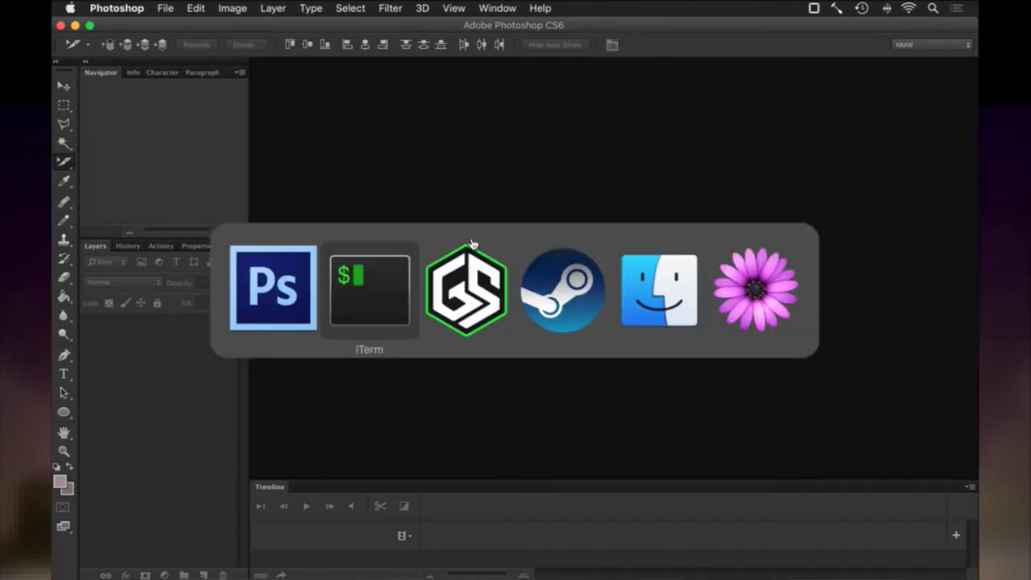
{"action": "left_click", "coordinate": [668, 289]}
{"action": "key", "text": "super+n"}
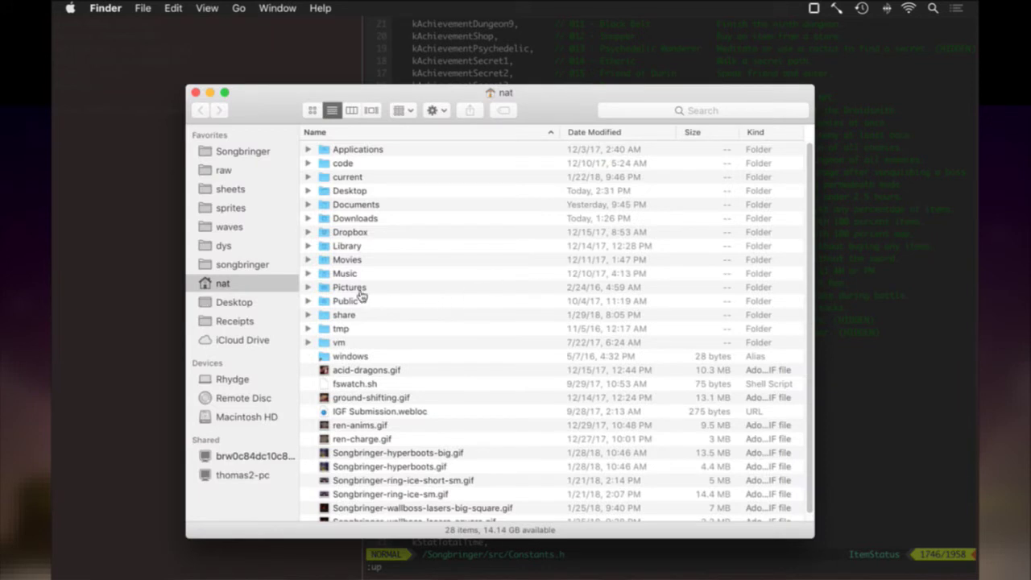
{"action": "left_click", "coordinate": [247, 155]}
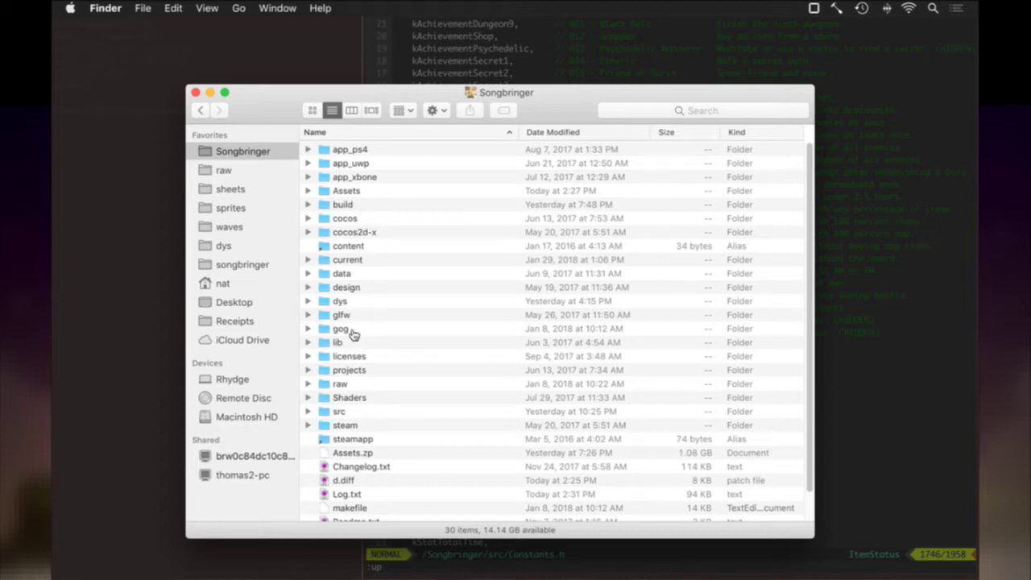
{"action": "double_click", "coordinate": [348, 385]}
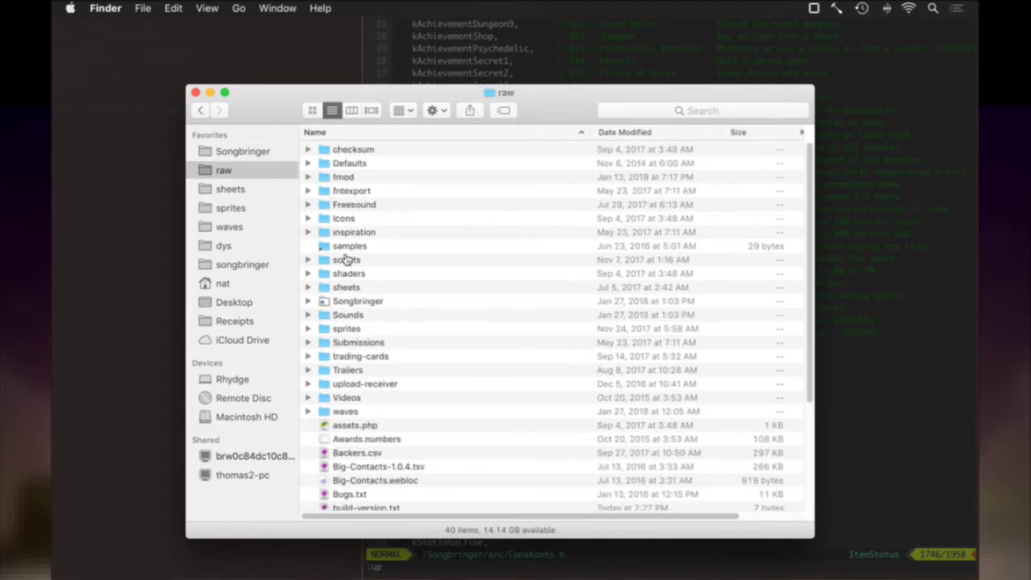
{"action": "left_click", "coordinate": [354, 219]}
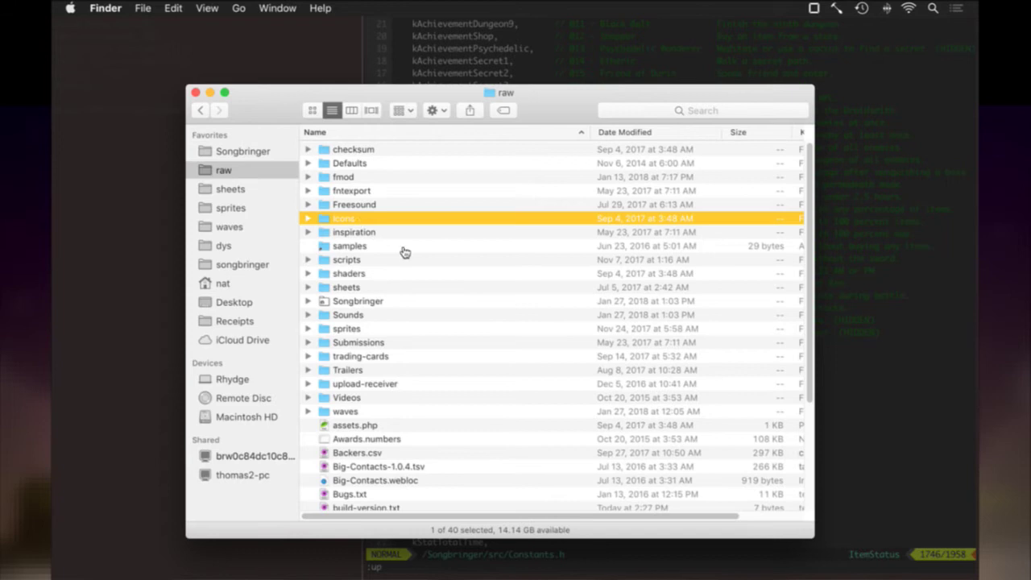
{"action": "key", "text": "super+Down"}
Step: Open AchievementDungeon2.psd in Photoshop and bring the whole image into view
{"action": "scroll", "coordinate": [405, 251], "scroll_direction": "up", "scroll_amount": 5}
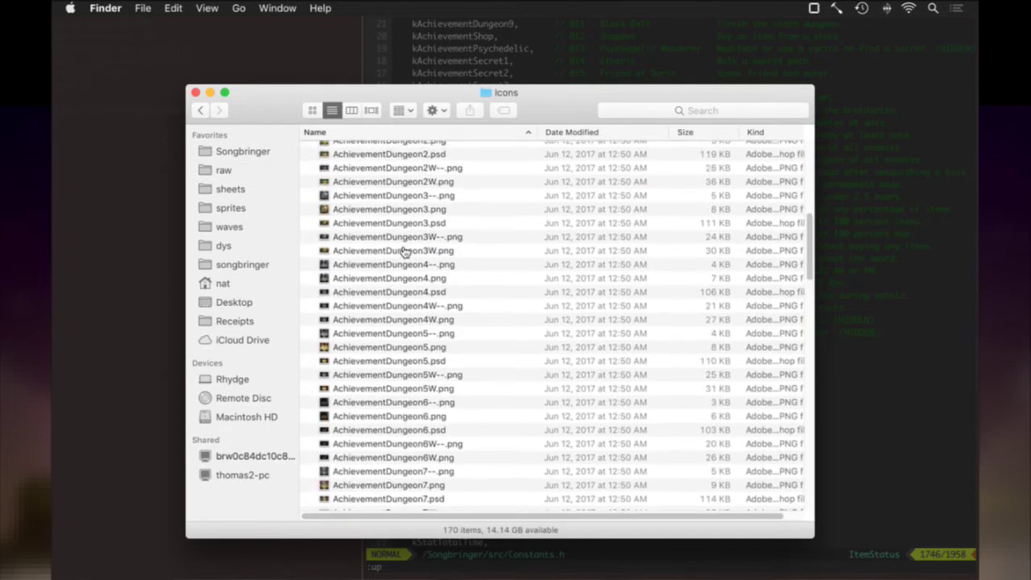
{"action": "double_click", "coordinate": [407, 252]}
{"action": "key", "text": "super+0"}
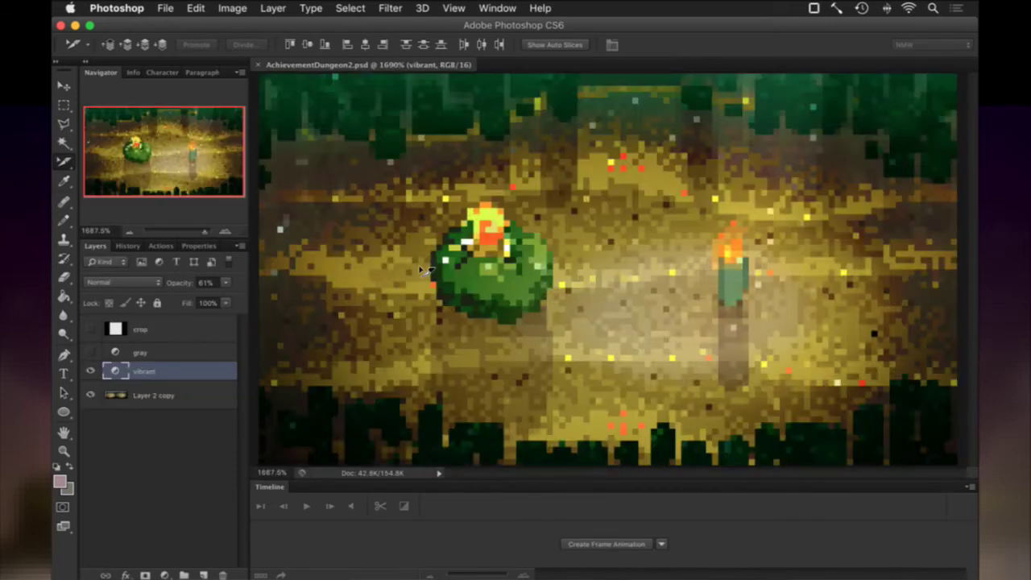
{"action": "scroll", "coordinate": [507, 216], "scroll_direction": "down", "scroll_amount": 3}
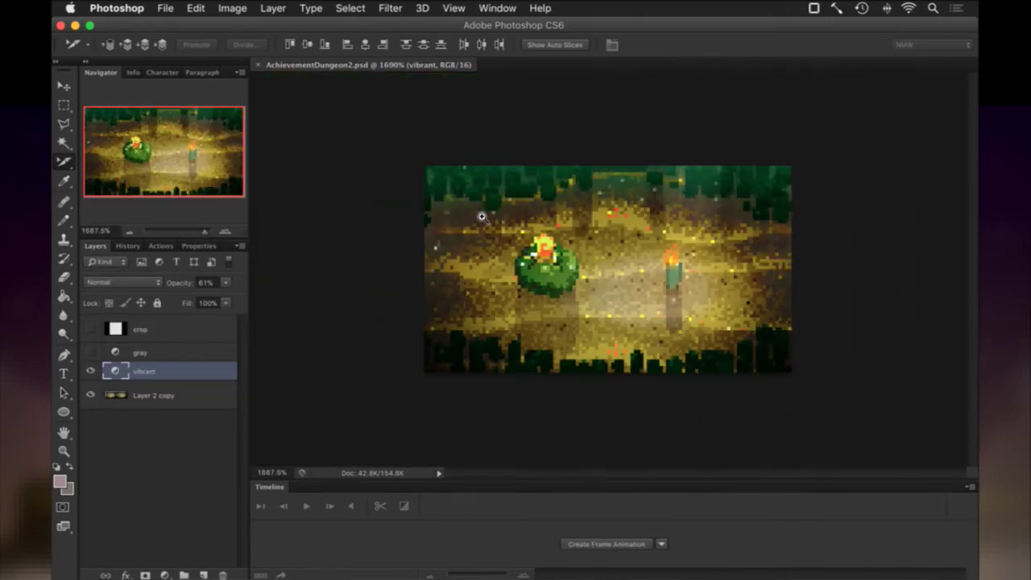
Step: Check the image's canvas size and test a width of 420 pixels in Image Size without keeping the change
{"action": "key", "text": "super+alt+c"}
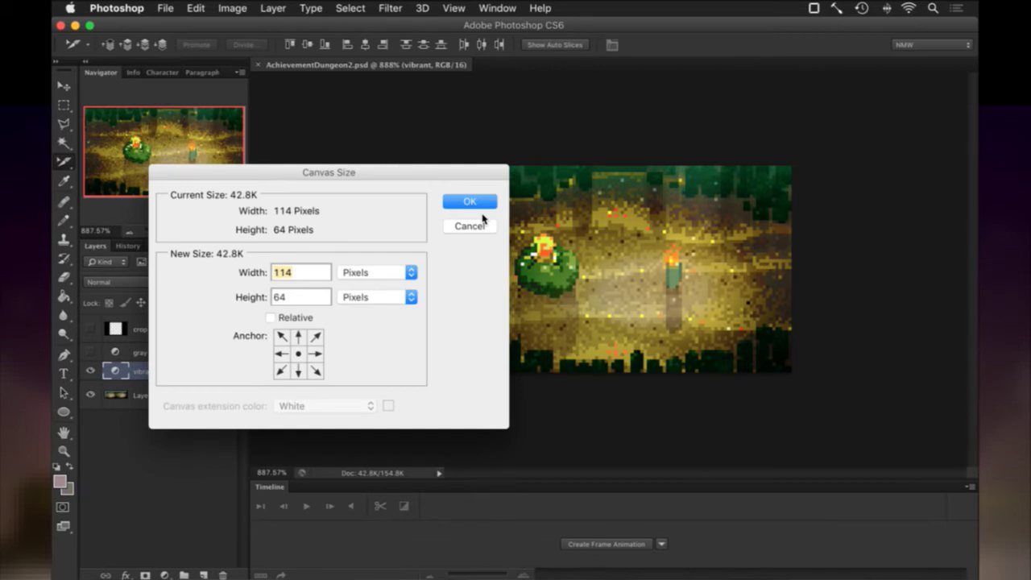
{"action": "left_click", "coordinate": [482, 223]}
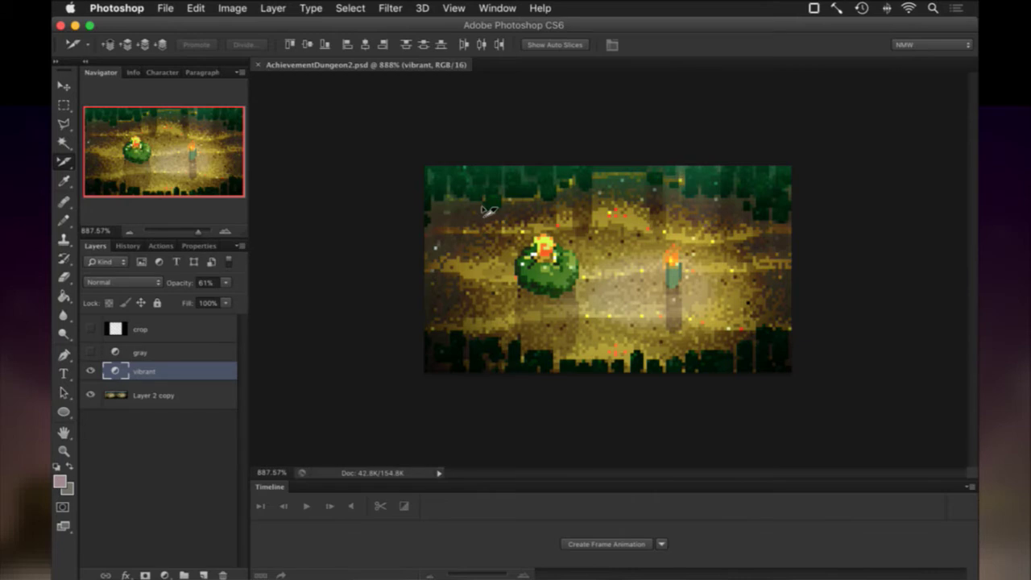
{"action": "key", "text": "super+alt+i"}
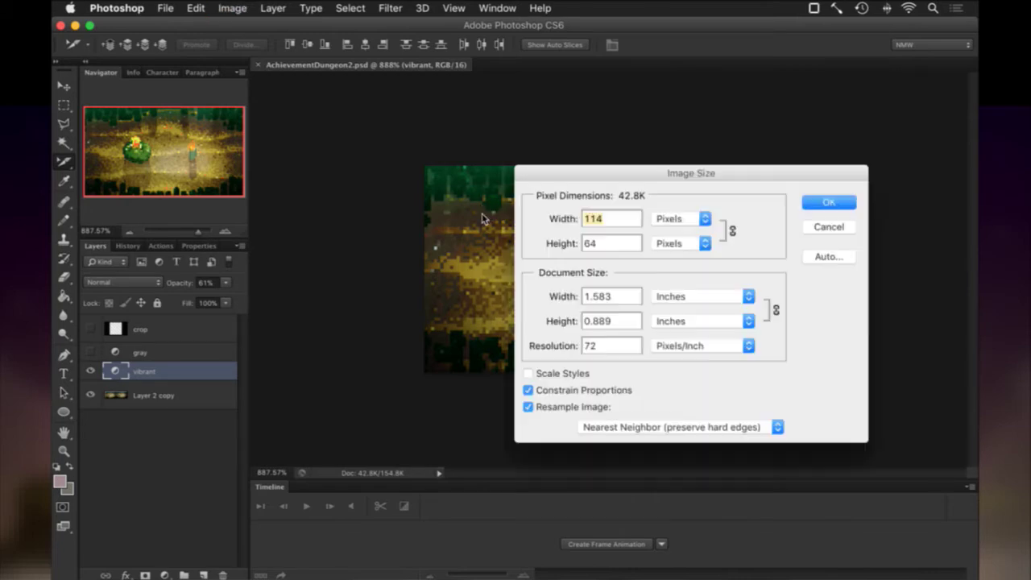
{"action": "type", "text": "420"}
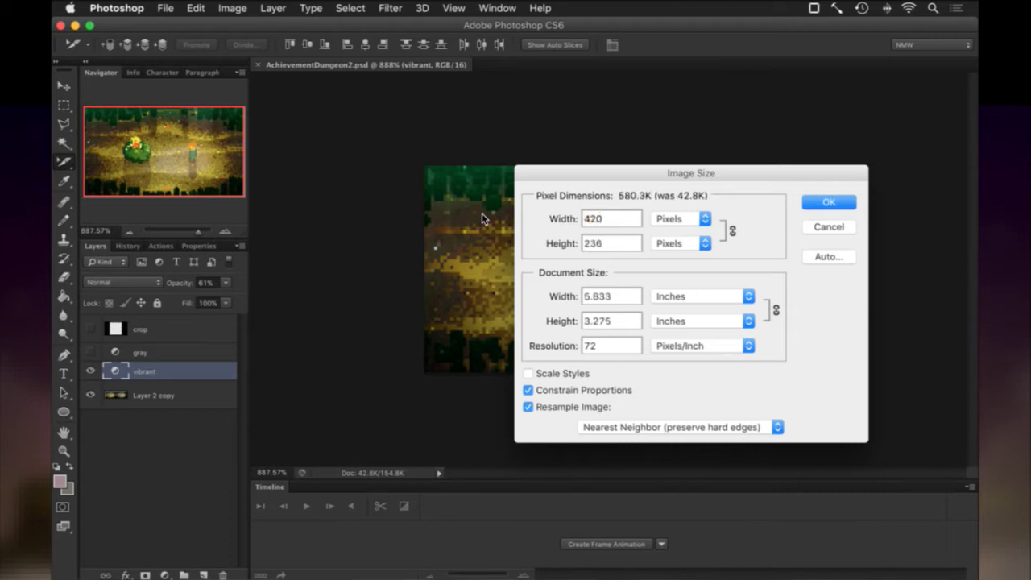
{"action": "key", "text": "Return"}
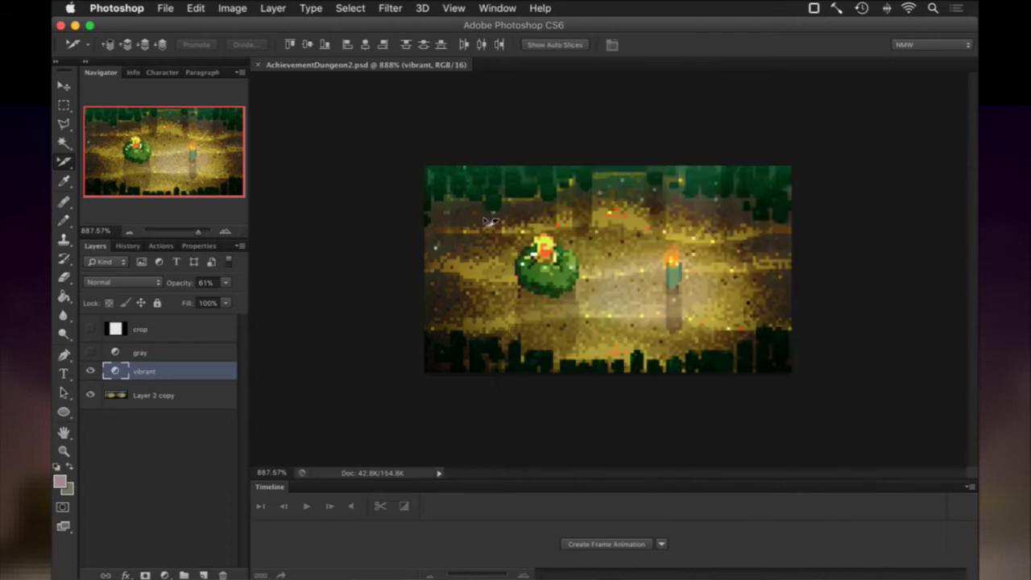
Step: Open the 2.31.26 PM screenshot from the desktop in Photoshop and crop it to the game picture below the title bar
{"action": "key", "text": "F11"}
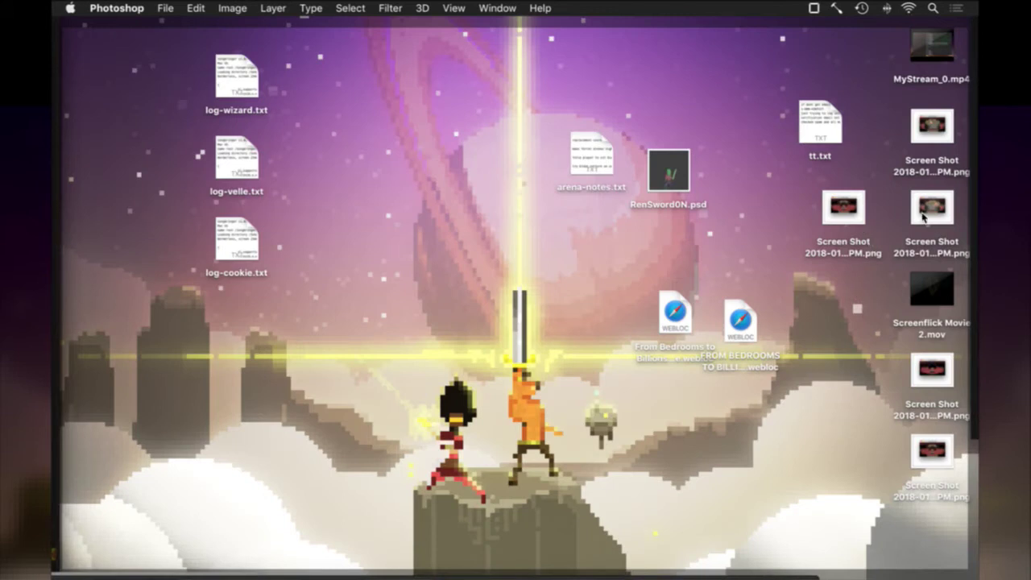
{"action": "double_click", "coordinate": [846, 212]}
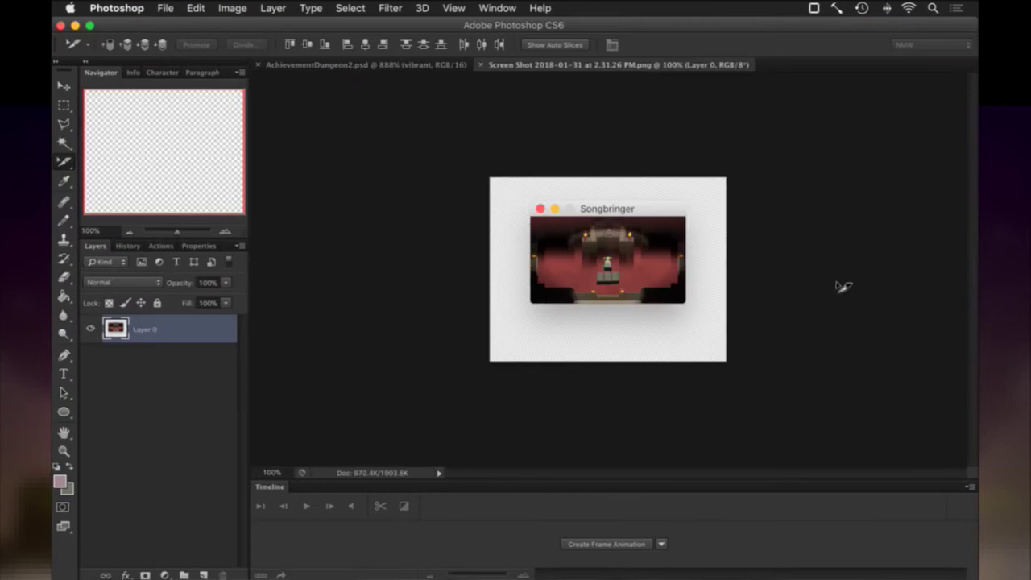
{"action": "key", "text": "m"}
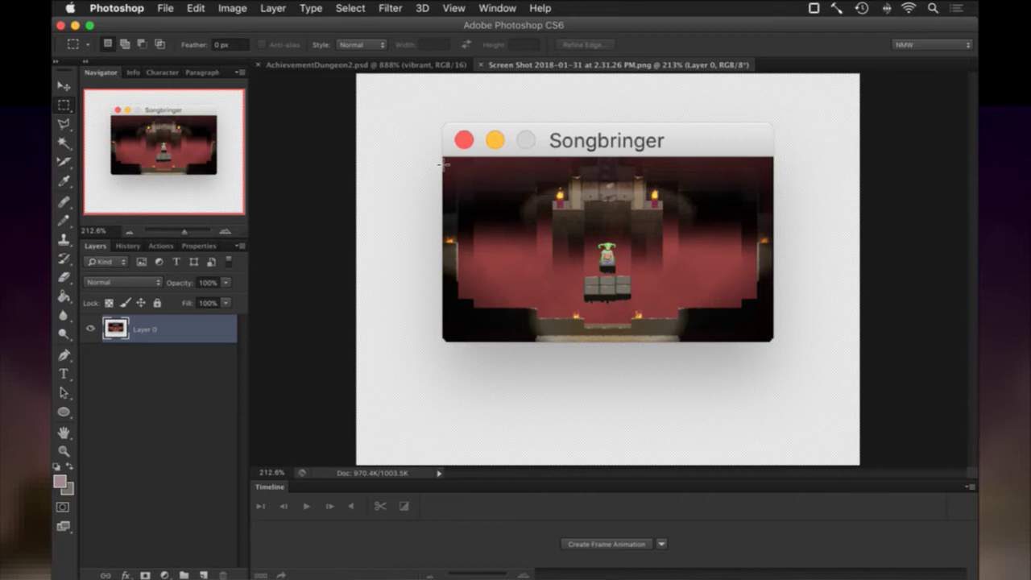
{"action": "left_click_drag", "start_coordinate": [448, 162], "coordinate": [773, 344]}
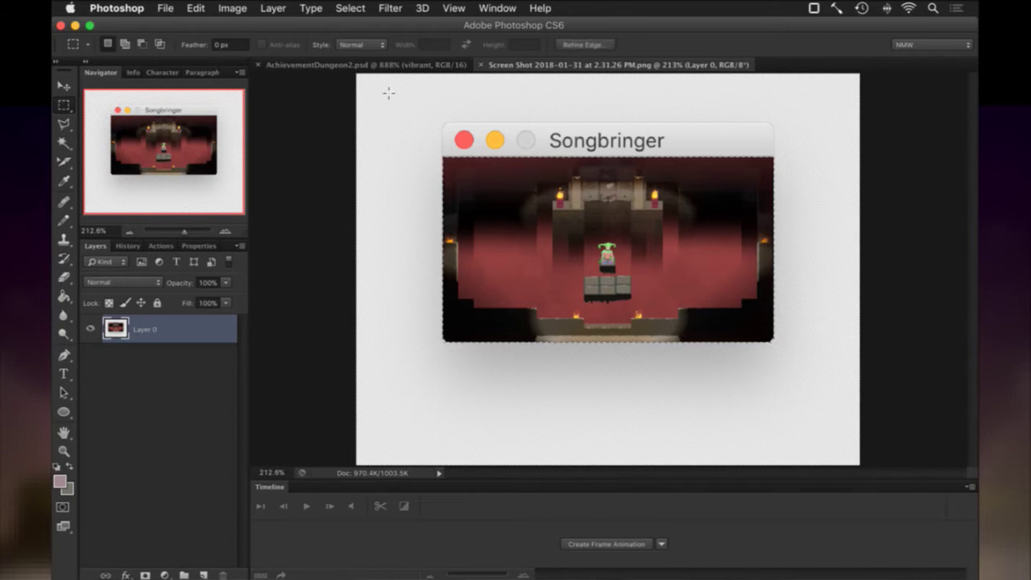
{"action": "left_click", "coordinate": [233, 8]}
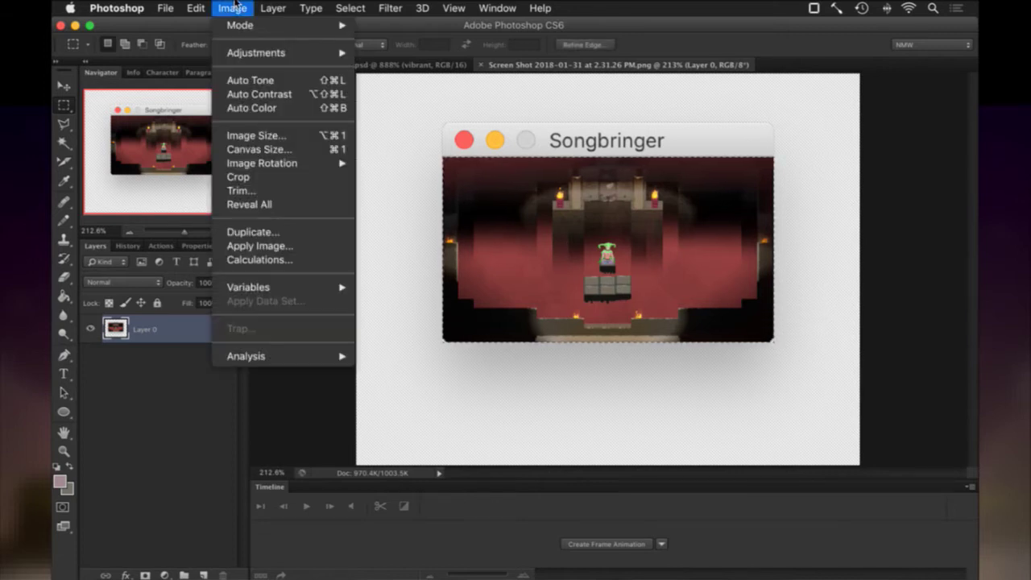
{"action": "left_click", "coordinate": [242, 176]}
{"action": "key", "text": "super+d"}
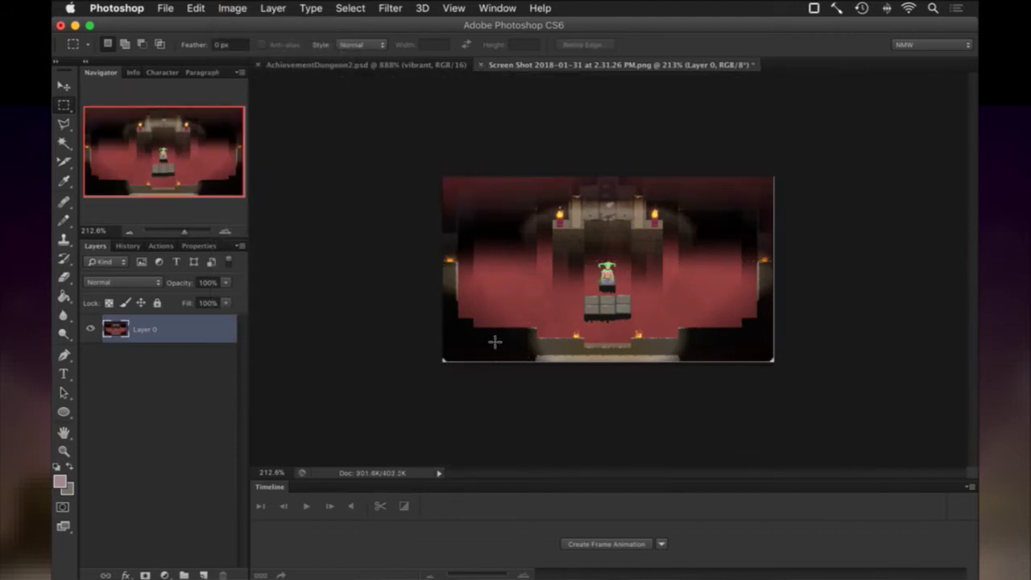
Step: Crop the screenshot slightly tighter to trim a thin strip off its outer edge
{"action": "left_click_drag", "start_coordinate": [455, 361], "coordinate": [368, 207]}
{"action": "left_click_drag", "start_coordinate": [299, 104], "coordinate": [877, 419]}
{"action": "left_click", "coordinate": [231, 8]}
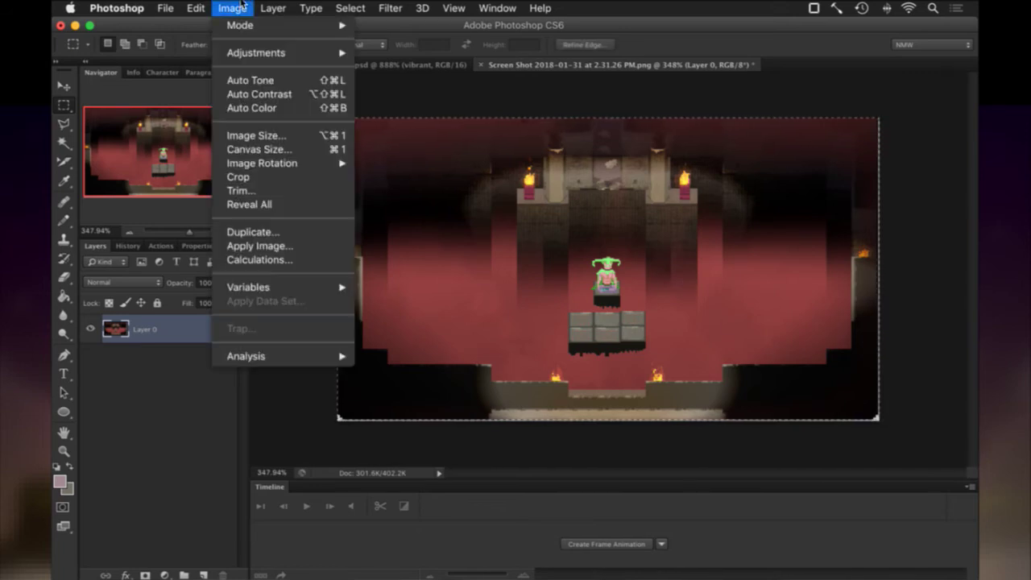
{"action": "left_click", "coordinate": [315, 180]}
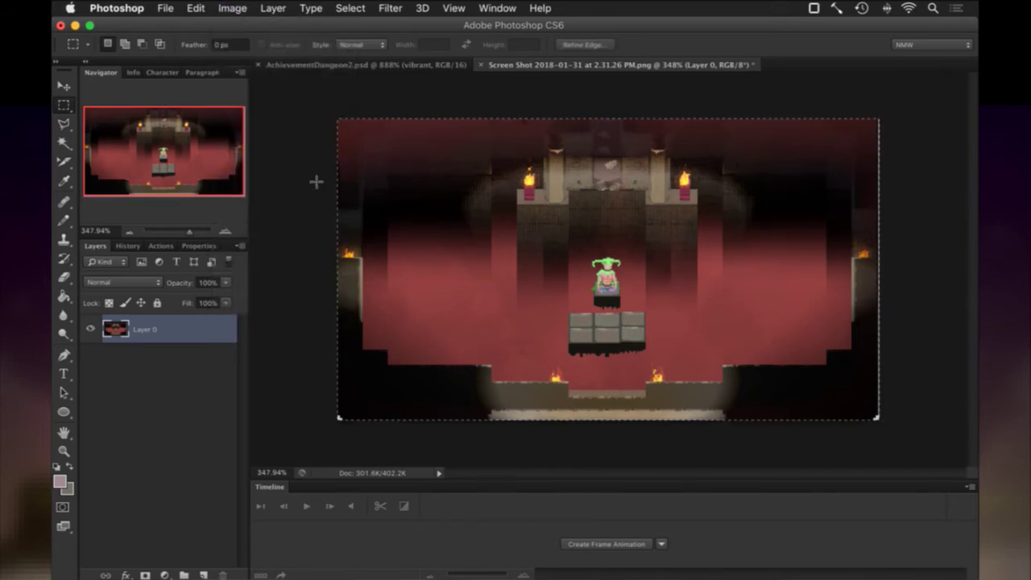
Step: Paint the white lower corners of the screenshot black with the 2-pixel Pencil
{"action": "key", "text": "b"}
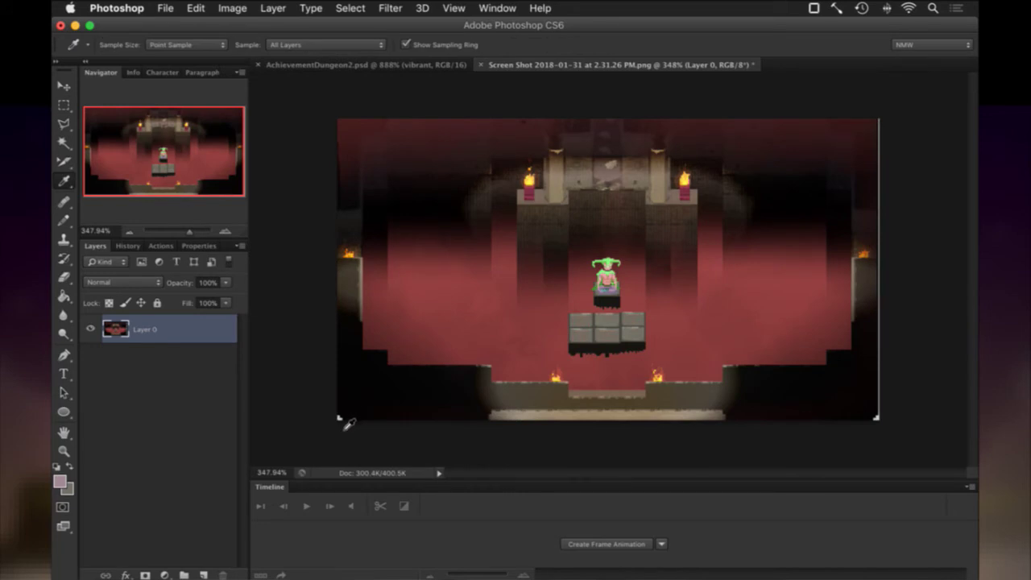
{"action": "key", "text": "d"}
{"action": "key", "text": "shift+b"}
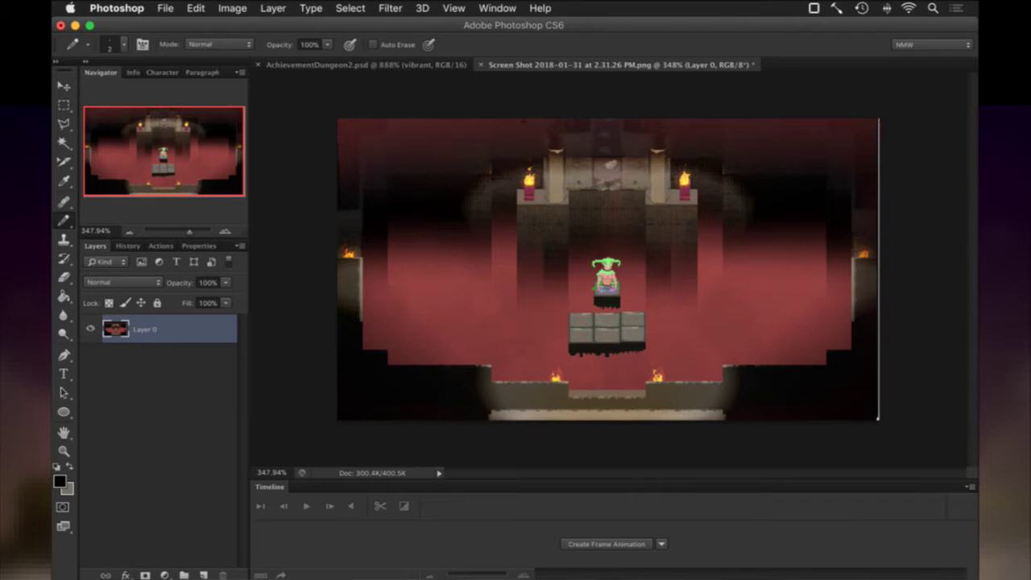
Step: Try to crop the thin light line off the screenshot's right edge
{"action": "key", "text": "m"}
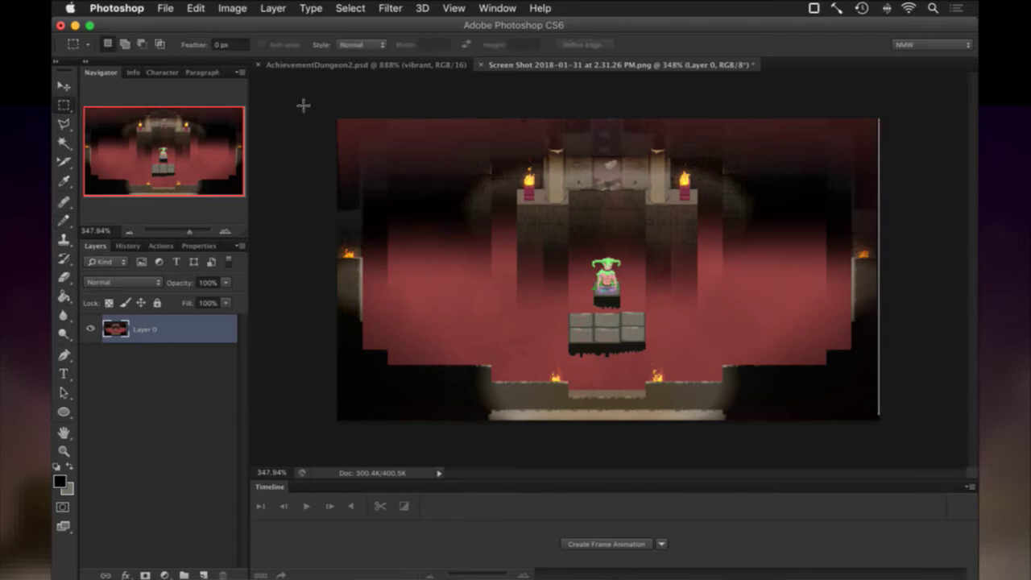
{"action": "left_click_drag", "start_coordinate": [303, 105], "coordinate": [878, 430]}
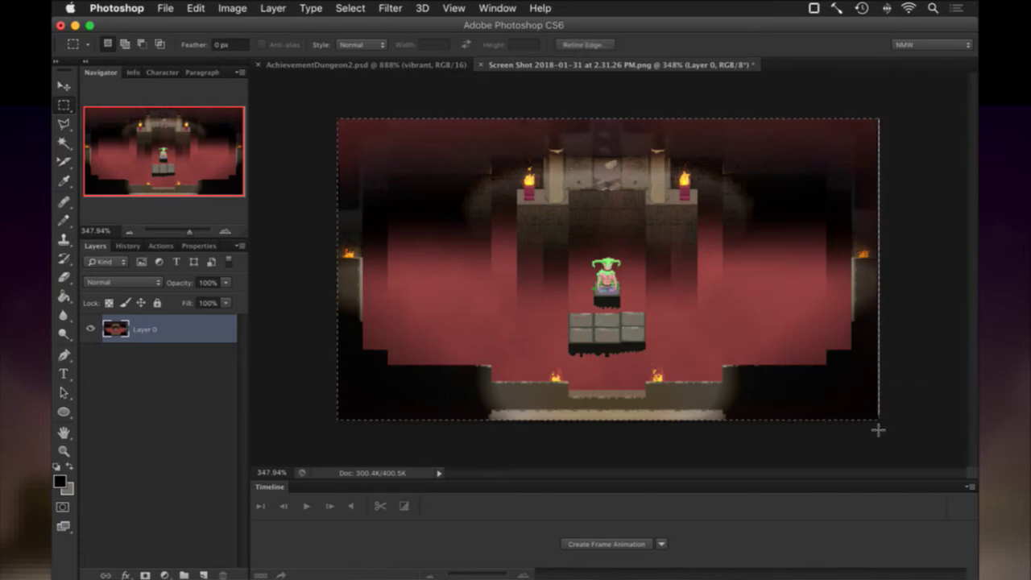
{"action": "left_click", "coordinate": [232, 8]}
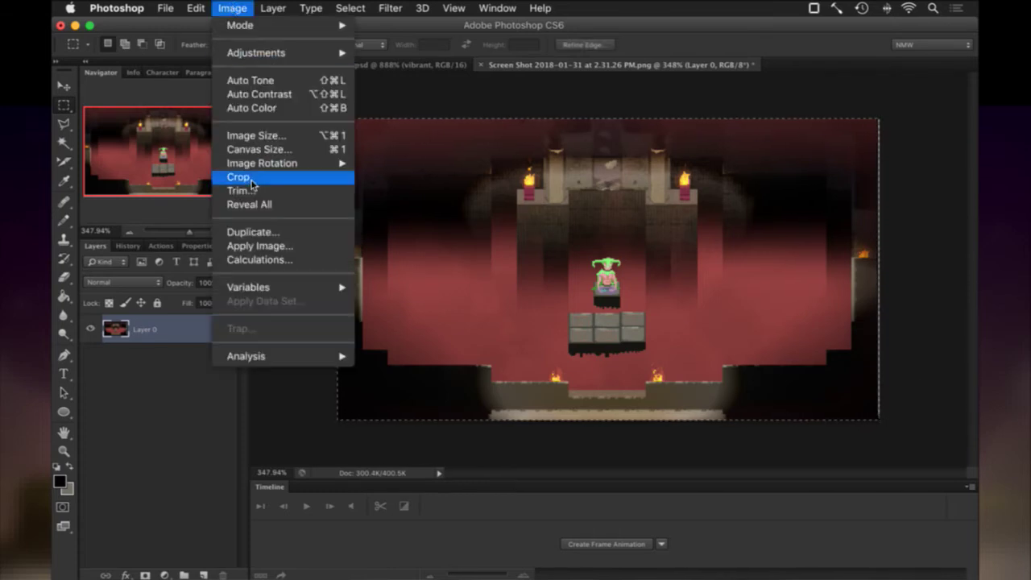
{"action": "left_click", "coordinate": [246, 177]}
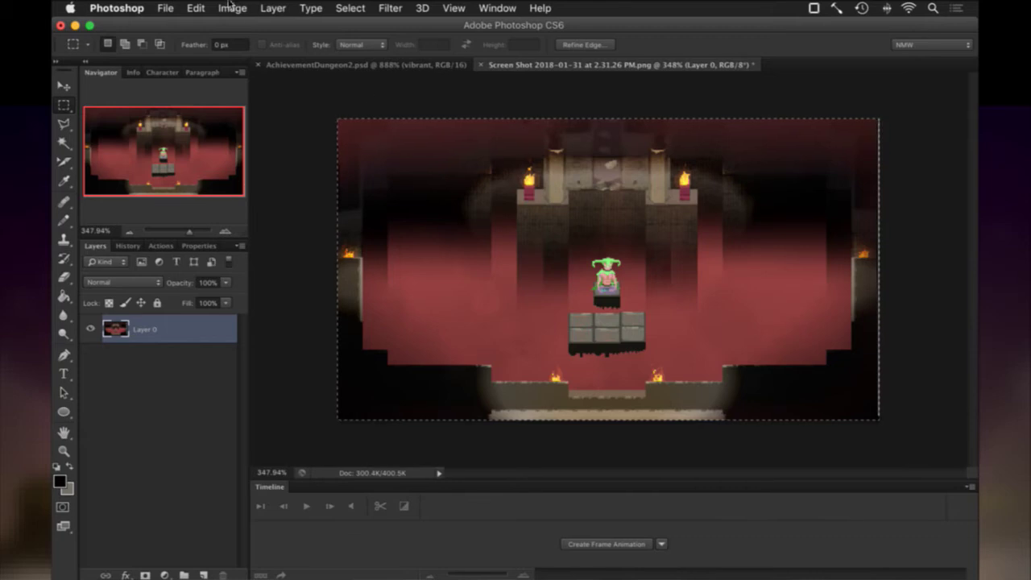
Step: Select a 420 by 236 pixel area centred on the game scene and crop the screenshot to it
{"action": "left_click_drag", "start_coordinate": [302, 110], "coordinate": [865, 417]}
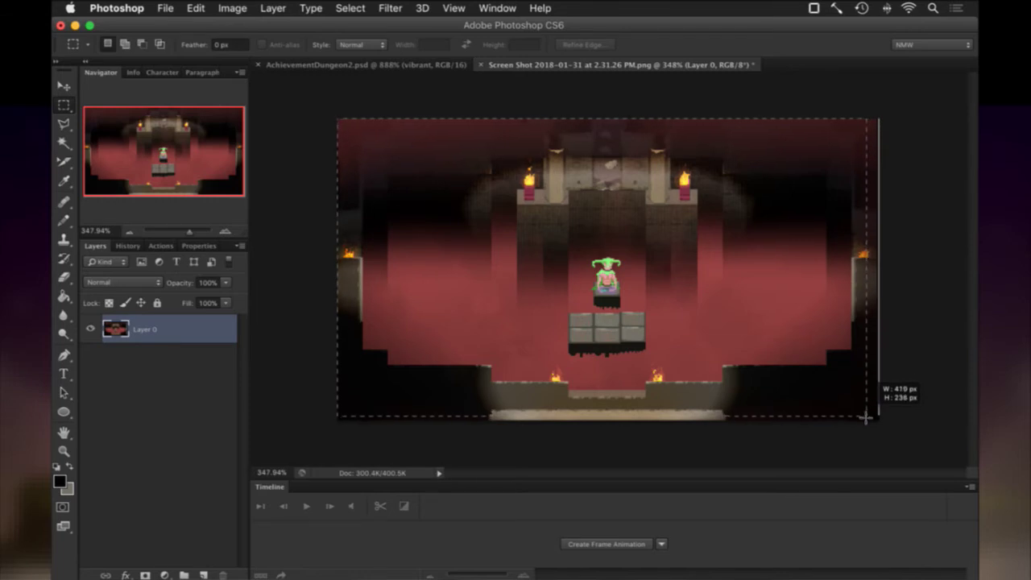
{"action": "left_click_drag", "start_coordinate": [867, 417], "coordinate": [866, 418]}
{"action": "left_click_drag", "start_coordinate": [760, 311], "coordinate": [762, 312]}
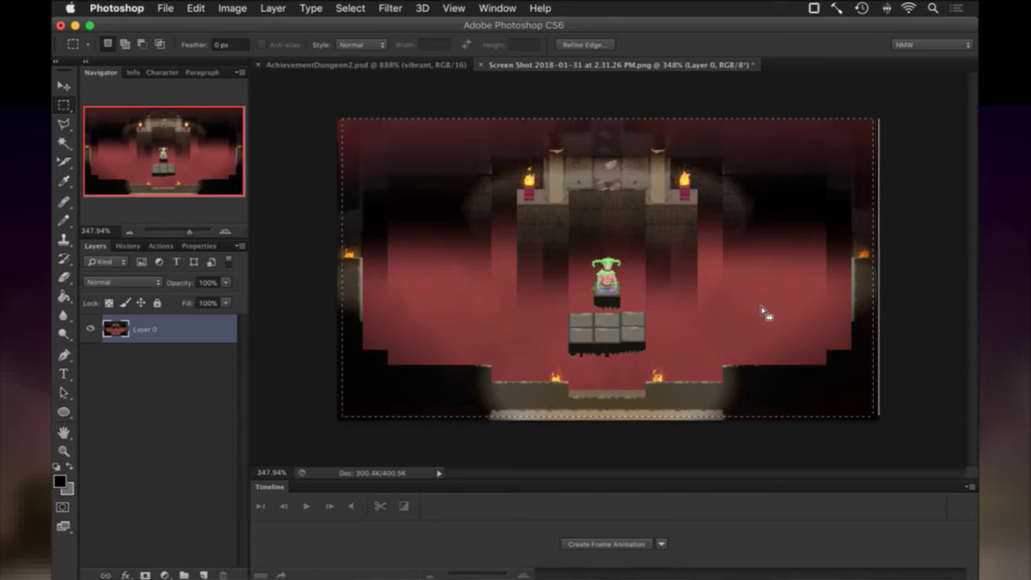
{"action": "left_click", "coordinate": [246, 9]}
{"action": "left_click", "coordinate": [245, 178]}
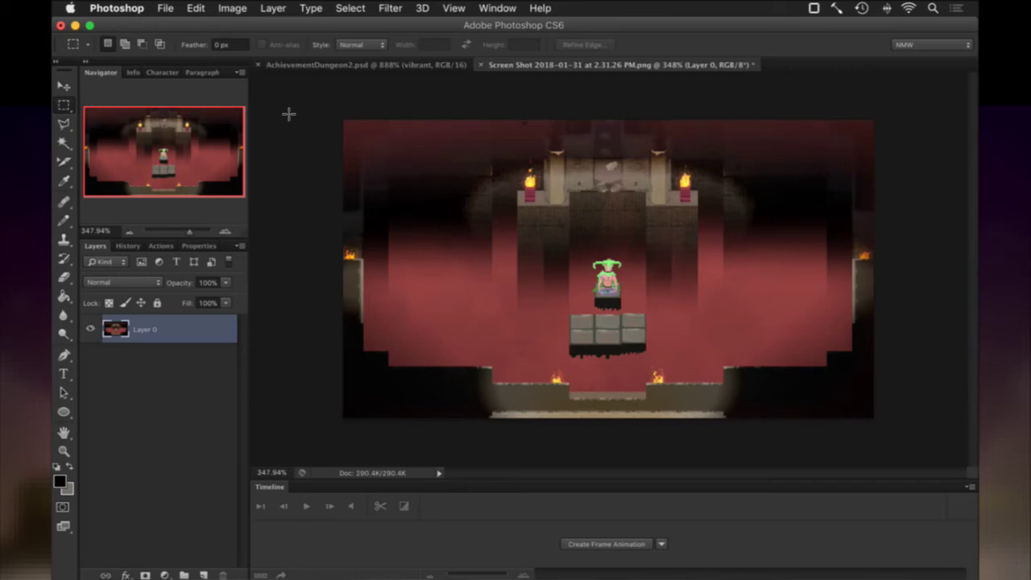
Step: Save the cropped image as AchievementArena.psd in Photoshop format, inside the Icons folder of the raw folder
{"action": "left_click", "coordinate": [167, 8]}
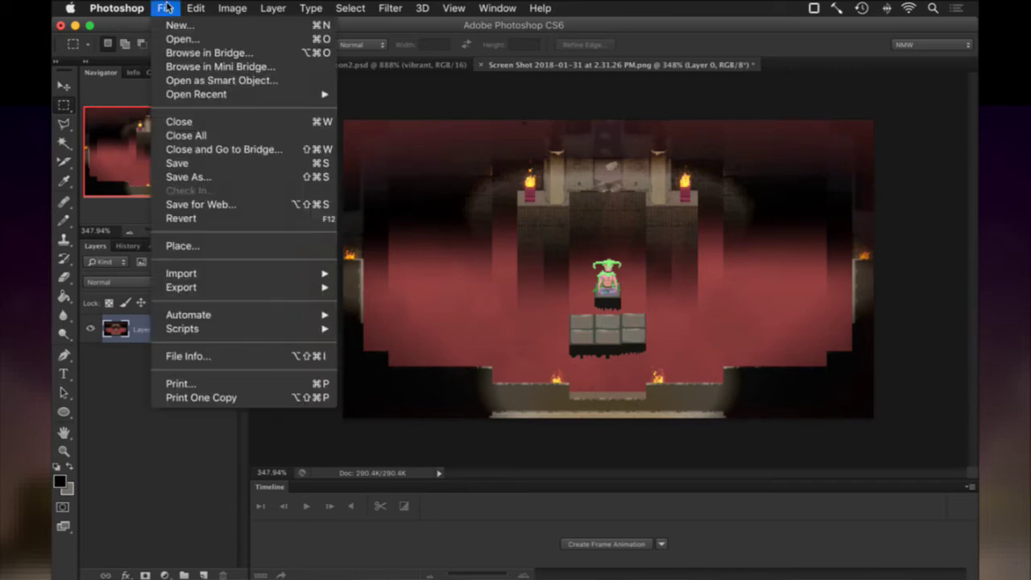
{"action": "left_click", "coordinate": [211, 177]}
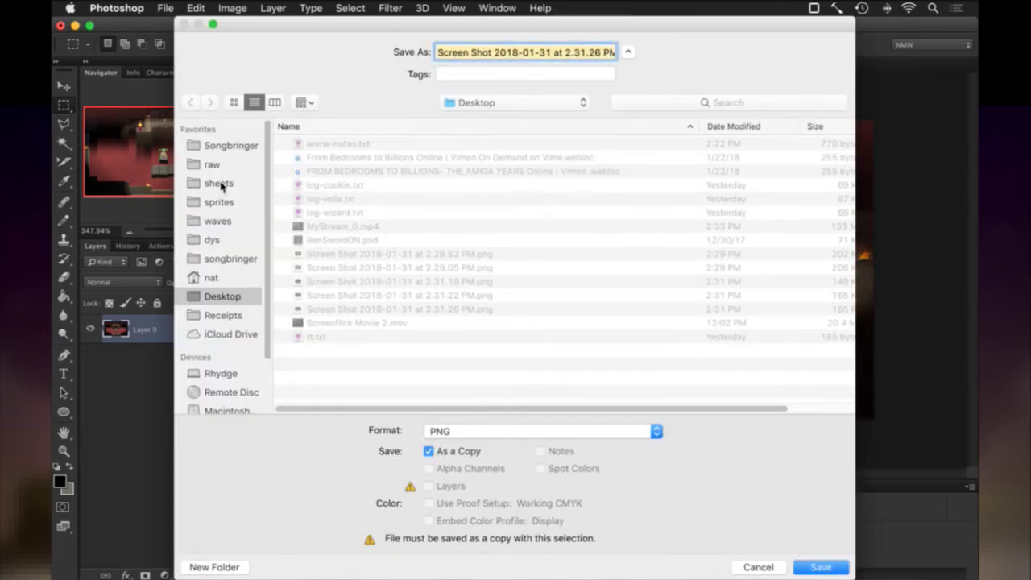
{"action": "left_click", "coordinate": [213, 165]}
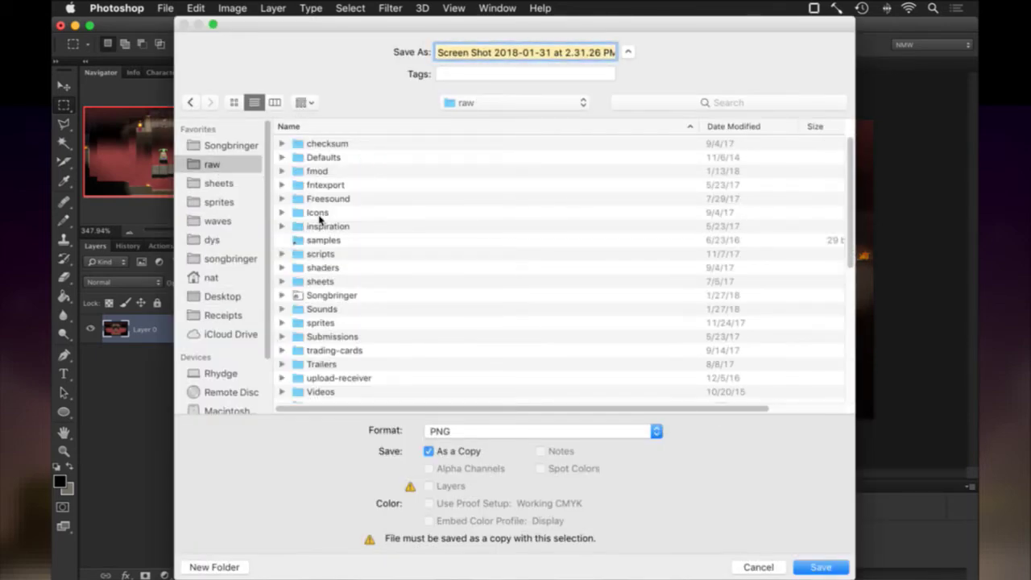
{"action": "double_click", "coordinate": [320, 213]}
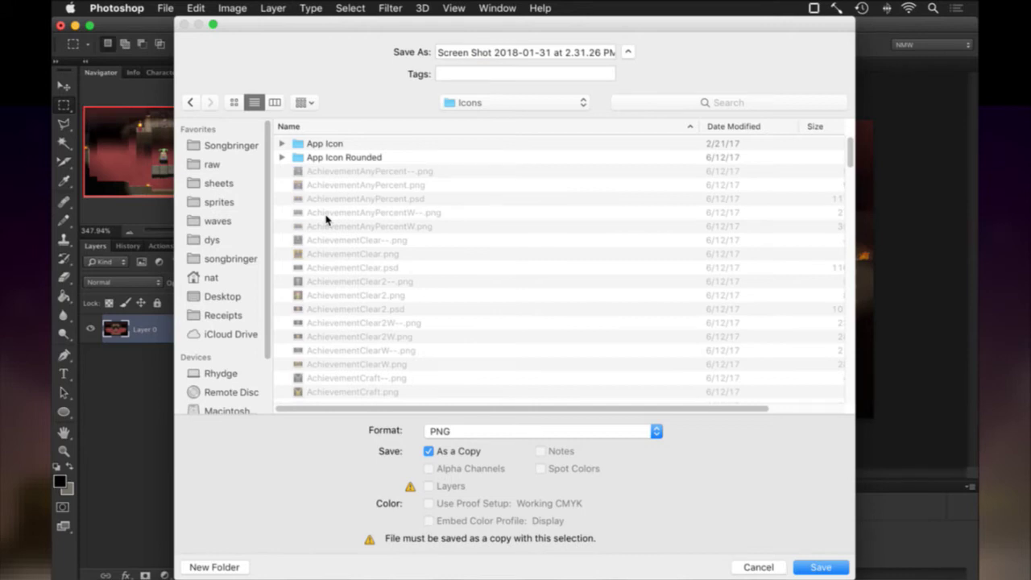
{"action": "left_click_drag", "start_coordinate": [437, 52], "coordinate": [649, 58]}
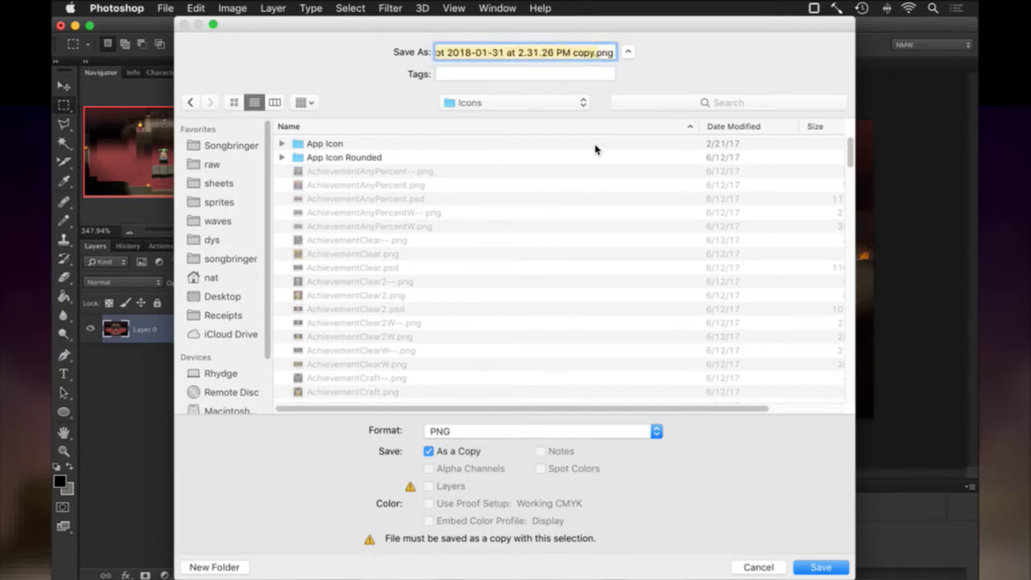
{"action": "type", "text": "AchievementAre"}
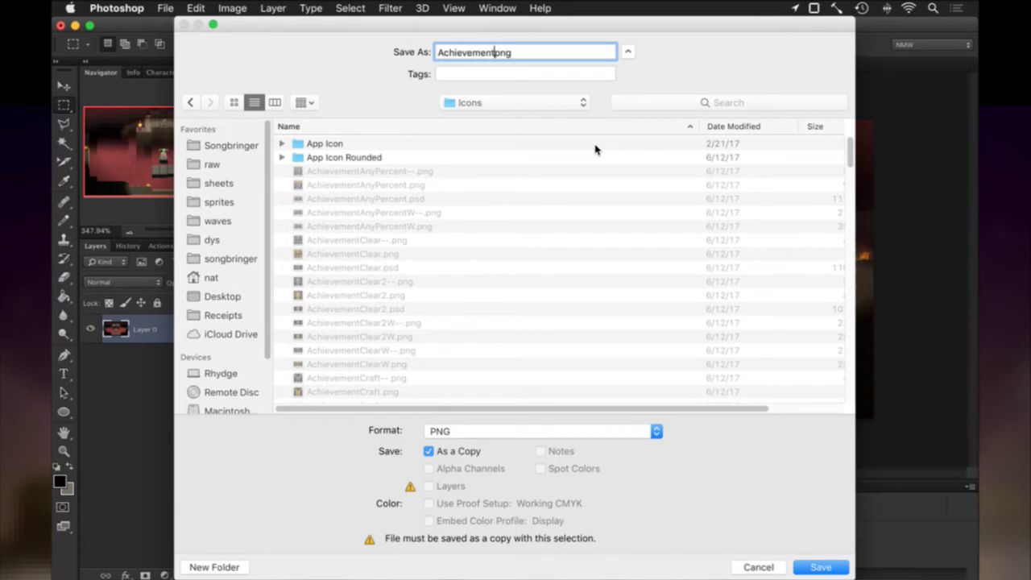
{"action": "type", "text": "na"}
{"action": "left_click", "coordinate": [504, 434]}
{"action": "left_click", "coordinate": [485, 219]}
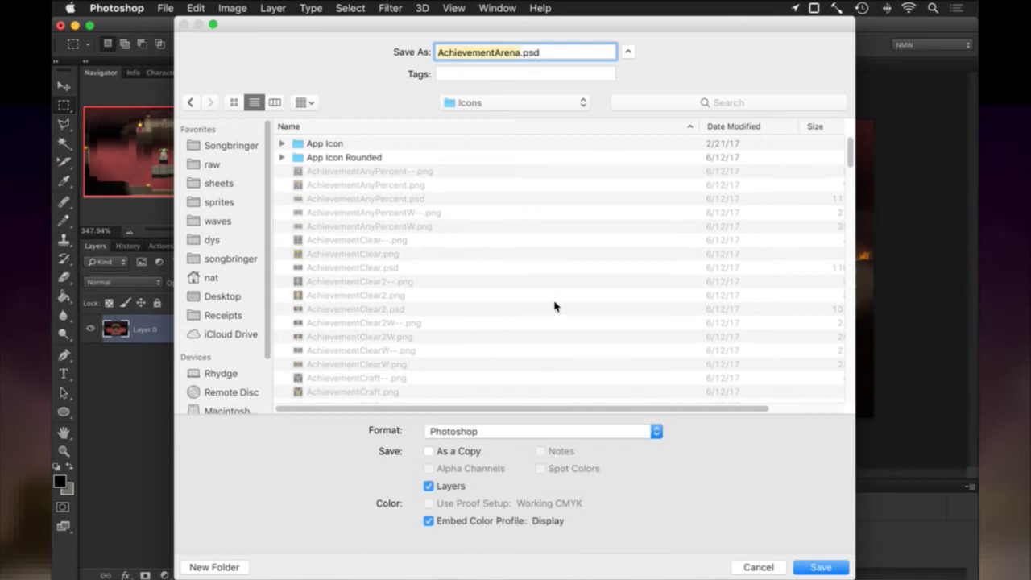
{"action": "left_click", "coordinate": [809, 569]}
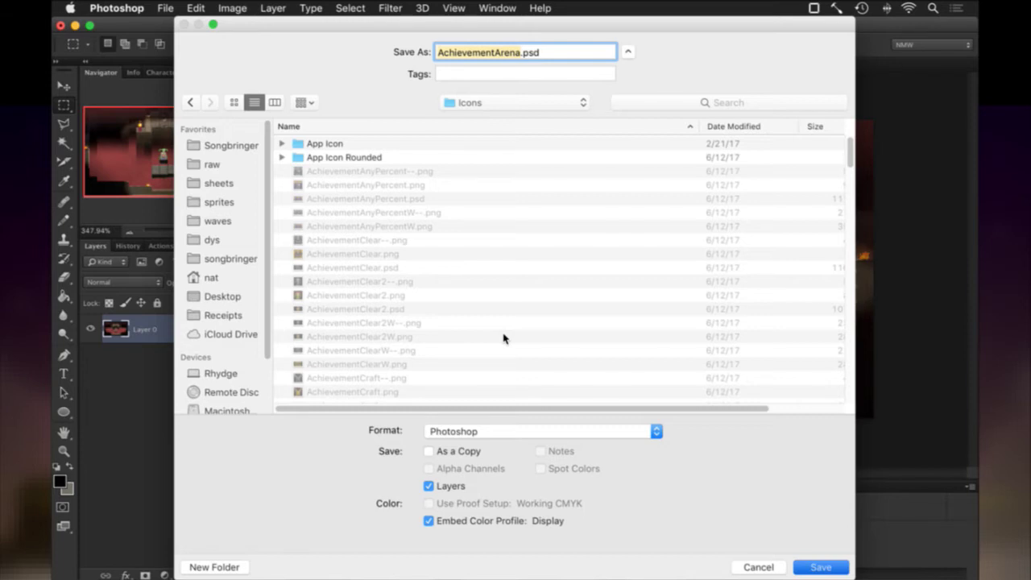
{"action": "key", "text": "Return"}
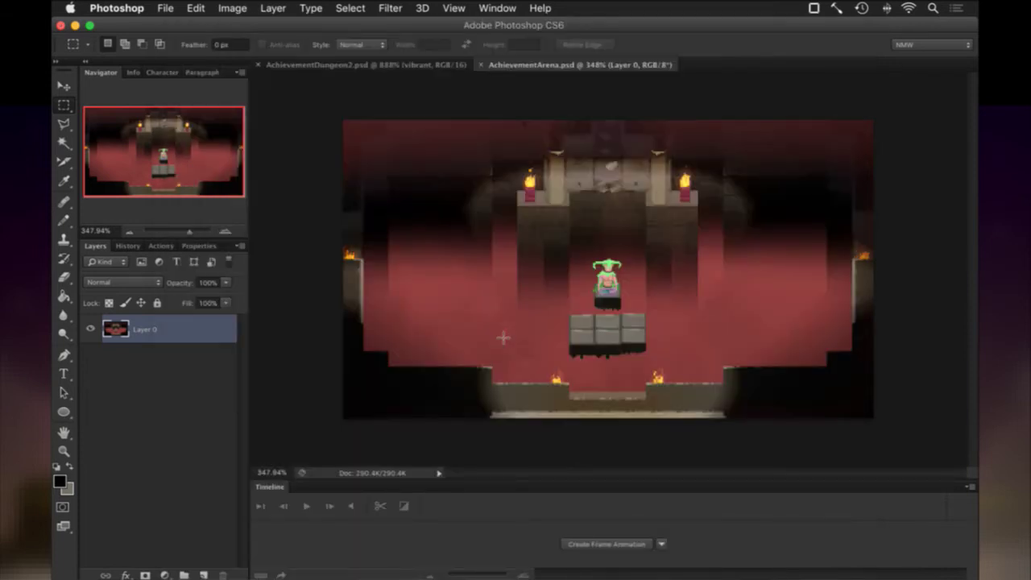
Step: Resize the arena image proportionally to a height of 64 pixels and save the file
{"action": "key", "text": "super+alt+i"}
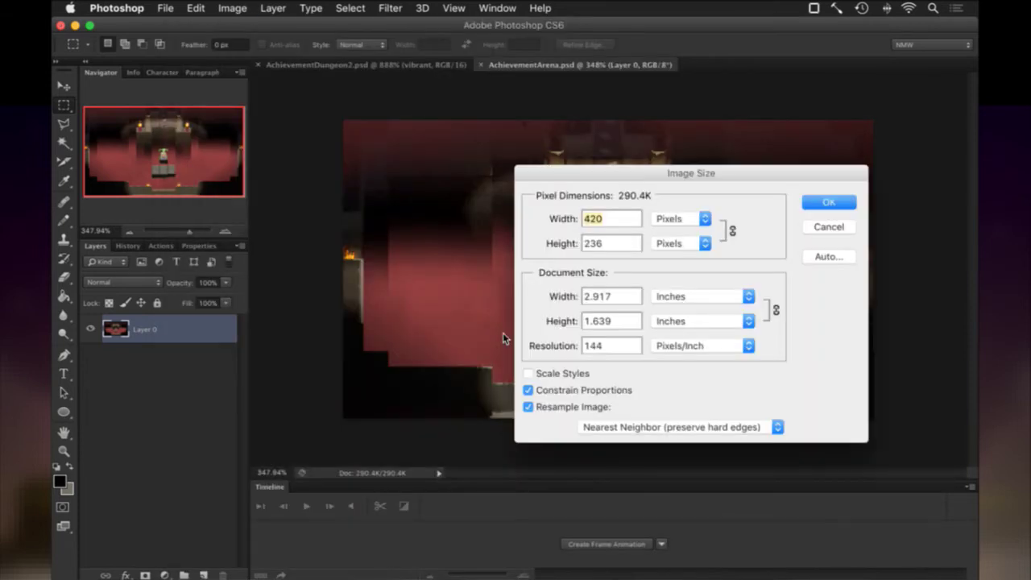
{"action": "key", "text": "Tab"}
{"action": "type", "text": "64"}
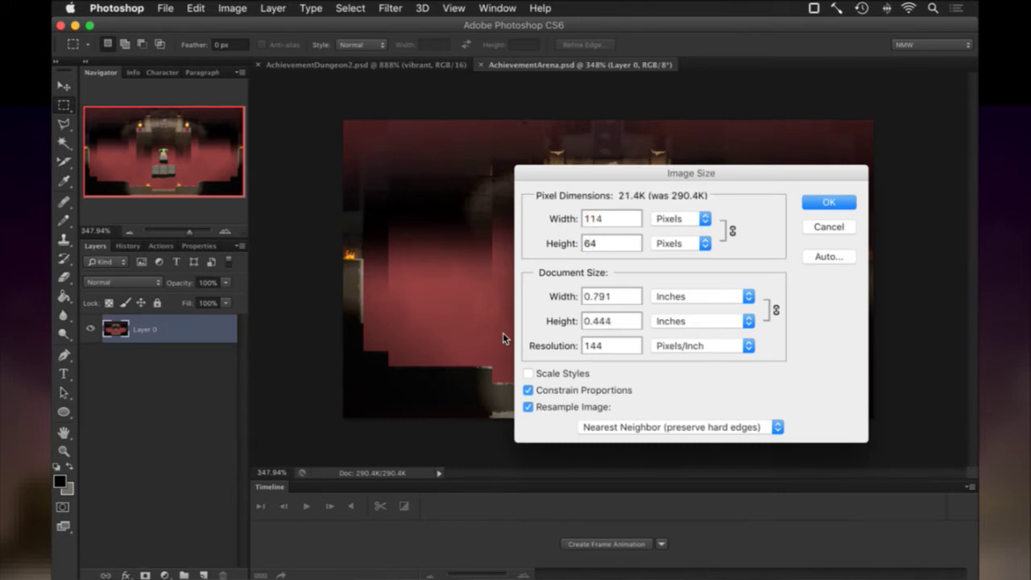
{"action": "key", "text": "Return"}
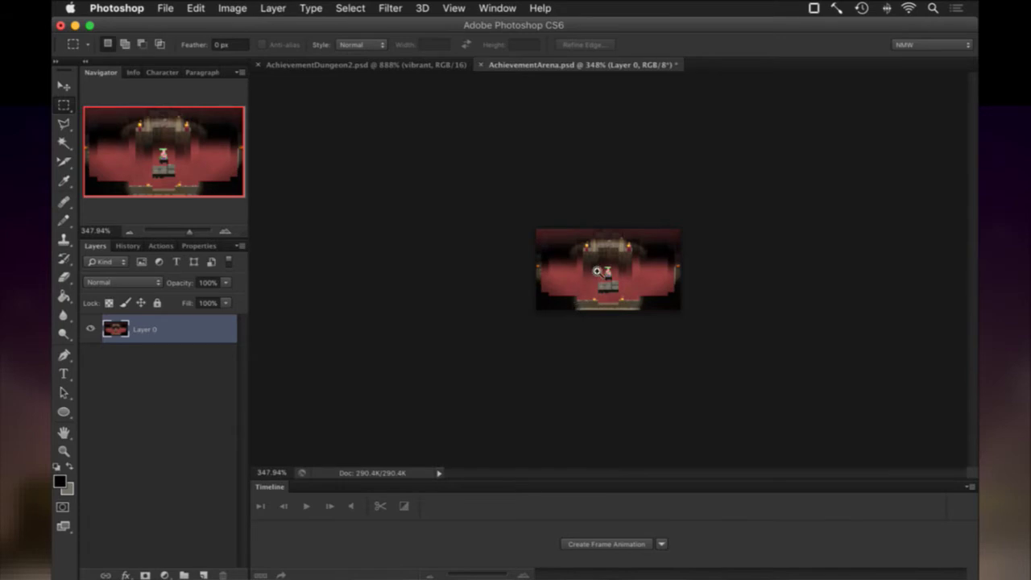
{"action": "left_click_drag", "start_coordinate": [603, 296], "coordinate": [681, 299]}
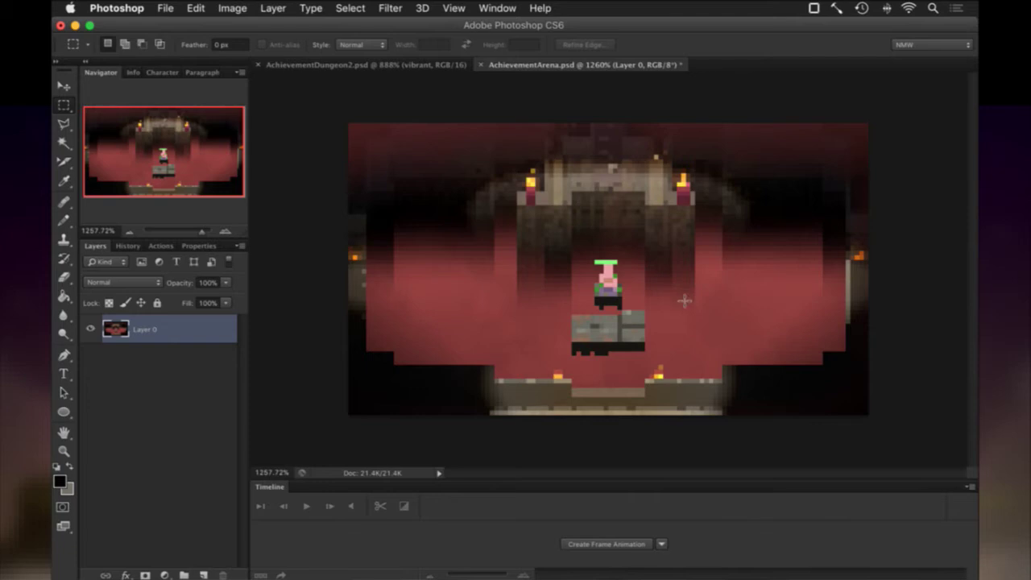
{"action": "key", "text": "super+s"}
Step: Close AchievementDungeon2.psd, and on the desktop move Screenflick Movie 2.mov, MyStream_0.mp4 and tt.txt away from the screenshots
{"action": "left_click", "coordinate": [298, 65]}
{"action": "left_click", "coordinate": [259, 64]}
{"action": "key", "text": "F11"}
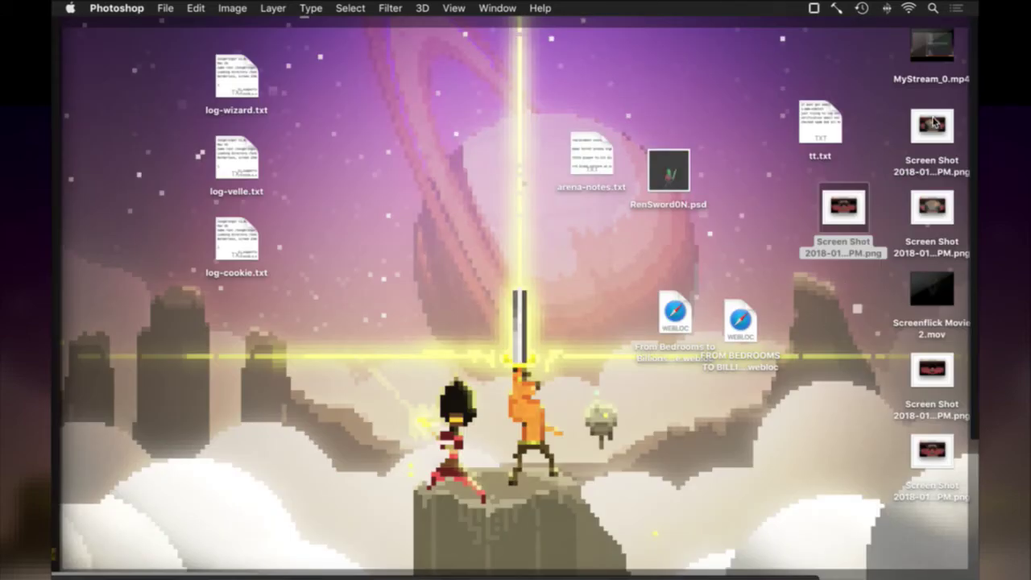
{"action": "mouse_move", "coordinate": [922, 273]}
{"action": "left_click_drag", "start_coordinate": [921, 267], "coordinate": [676, 70]}
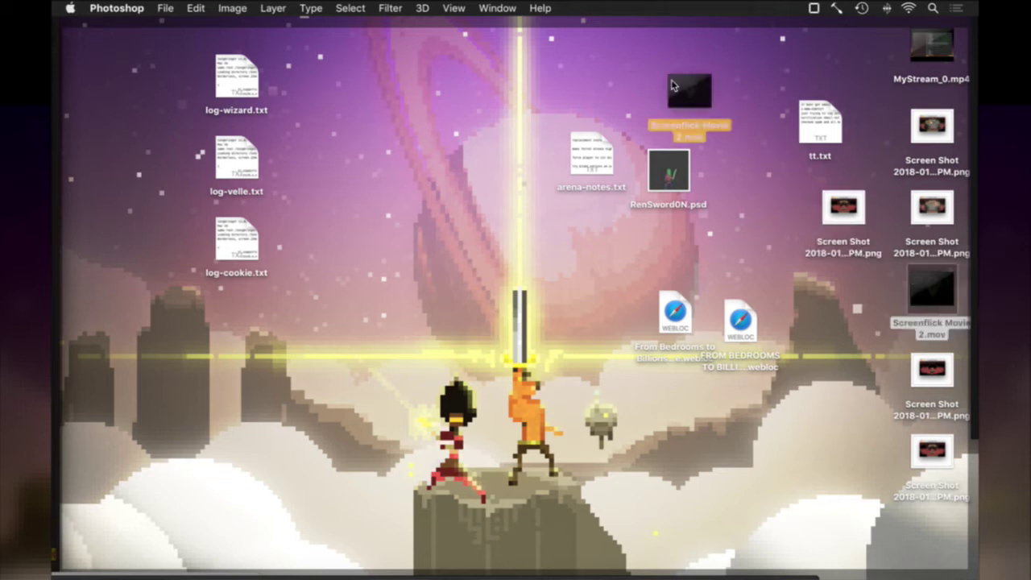
{"action": "left_click_drag", "start_coordinate": [924, 40], "coordinate": [563, 80]}
{"action": "left_click_drag", "start_coordinate": [814, 125], "coordinate": [453, 219]}
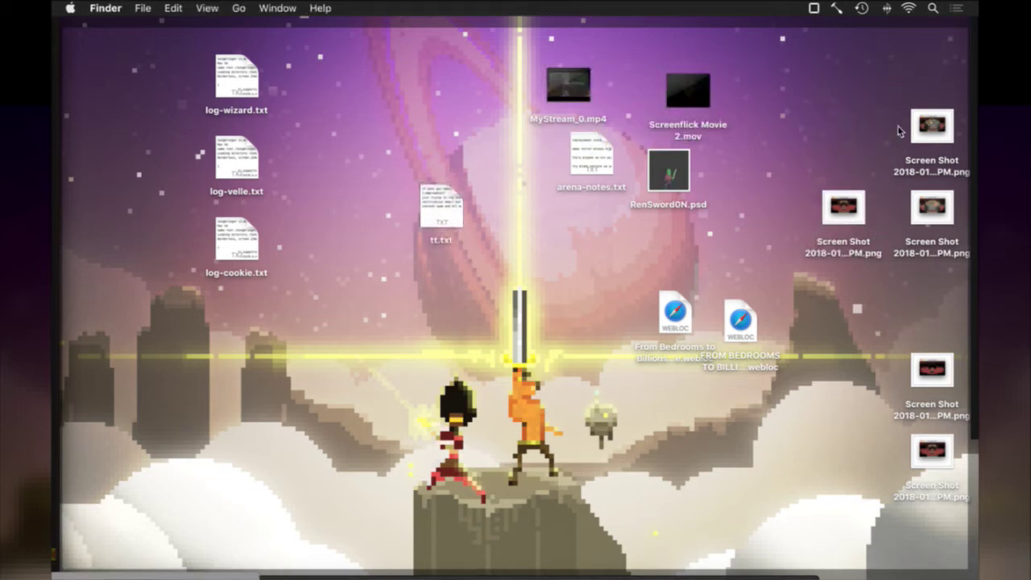
Step: Preview the Songbringer screenshots on the desktop one after another to compare the arena scenes they show
{"action": "left_click", "coordinate": [938, 123]}
{"action": "key", "text": "space"}
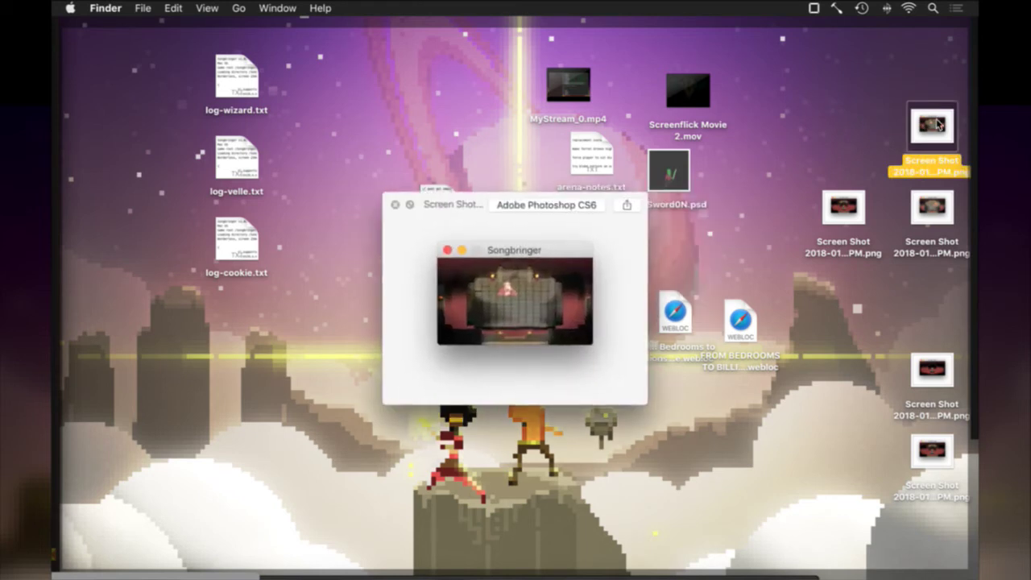
{"action": "key", "text": "Down"}
{"action": "key", "text": "Down"}
{"action": "key", "text": "Down"}
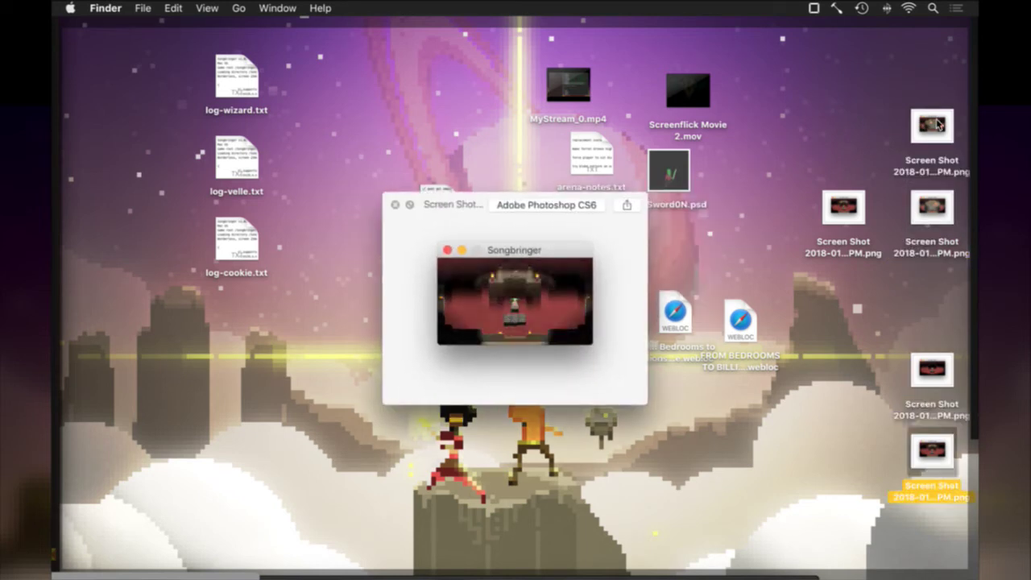
{"action": "key", "text": "Up"}
{"action": "key", "text": "Down"}
{"action": "key", "text": "Up"}
{"action": "key", "text": "Up"}
{"action": "key", "text": "Left"}
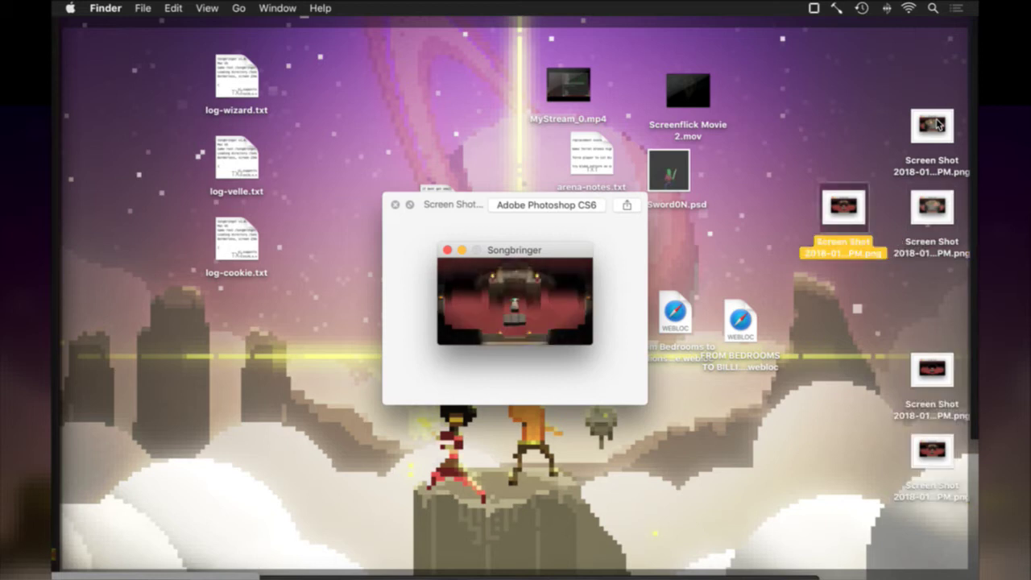
{"action": "key", "text": "Right"}
{"action": "key", "text": "Left"}
{"action": "key", "text": "Right"}
{"action": "key", "text": "Up"}
{"action": "key", "text": "Down"}
{"action": "key", "text": "Up"}
{"action": "key", "text": "Down"}
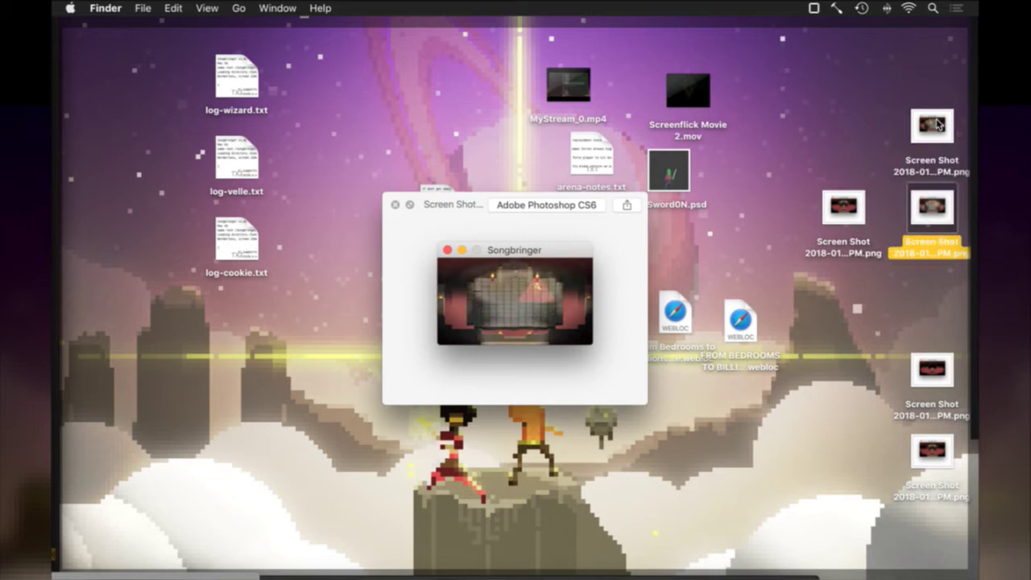
{"action": "key", "text": "space"}
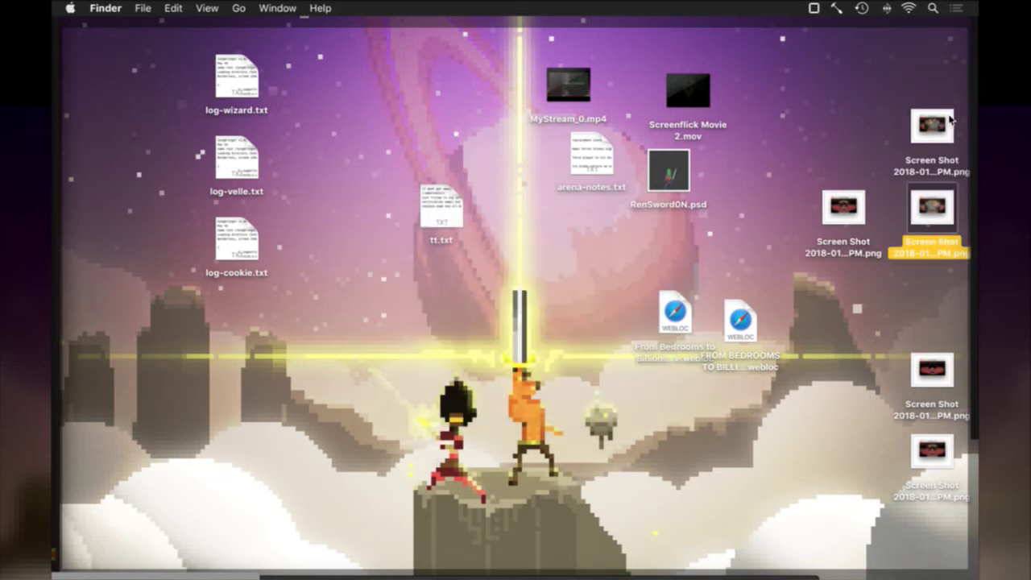
Step: Open Screen Shot 2018-01-31 at 2.29.05 PM.png from the desktop in Adobe Photoshop CS6
{"action": "right_click", "coordinate": [930, 205]}
{"action": "mouse_move", "coordinate": [781, 223]}
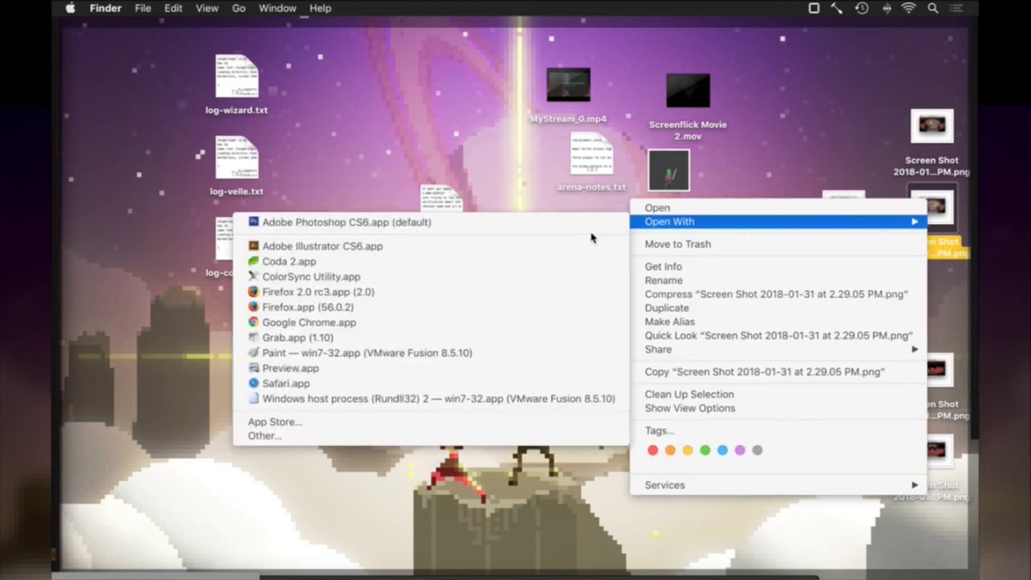
{"action": "left_click", "coordinate": [587, 223]}
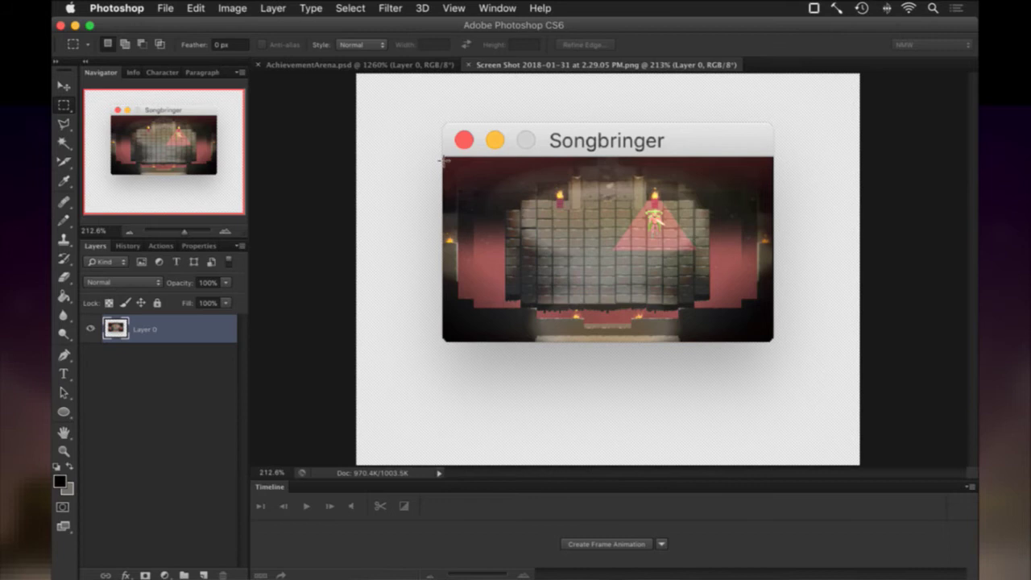
Step: Select the game scene below the Songbringer title bar and crop the screenshot to it
{"action": "left_click_drag", "start_coordinate": [444, 159], "coordinate": [771, 342]}
{"action": "left_click", "coordinate": [232, 9]}
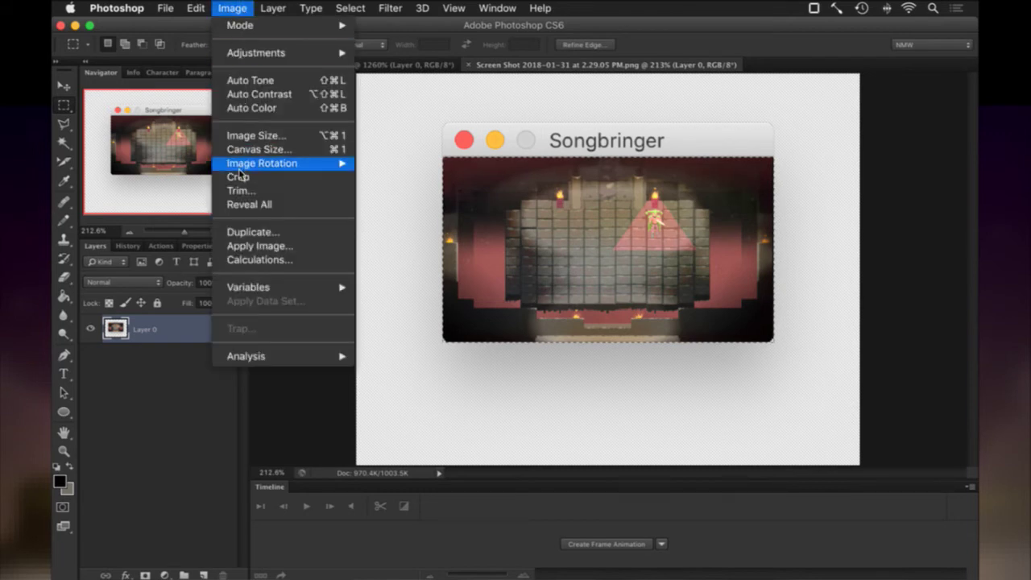
{"action": "left_click", "coordinate": [242, 230]}
{"action": "left_click", "coordinate": [506, 166]}
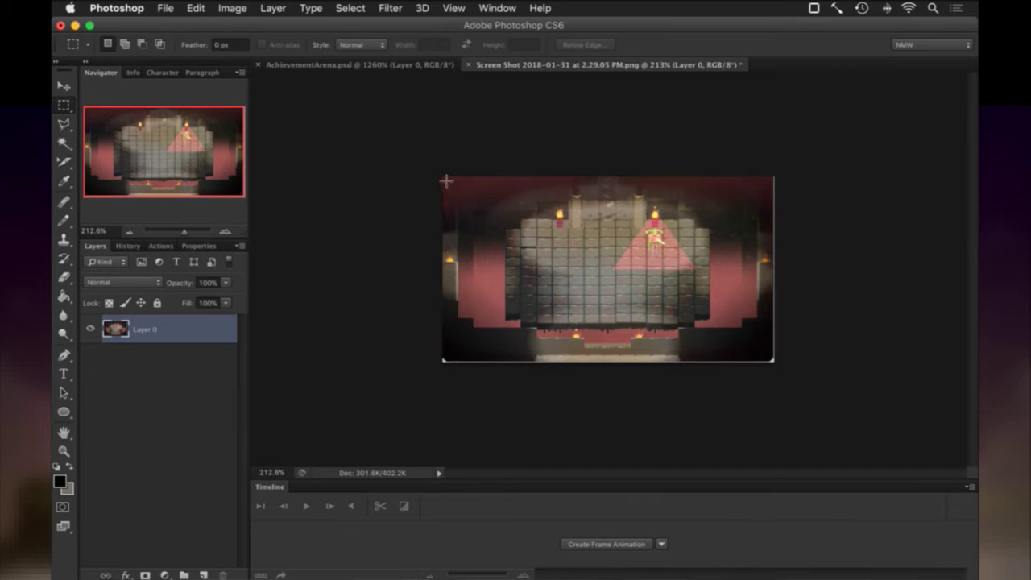
Step: Crop the screenshot slightly tighter to trim the light edges and white lower corners
{"action": "left_click_drag", "start_coordinate": [446, 180], "coordinate": [769, 363]}
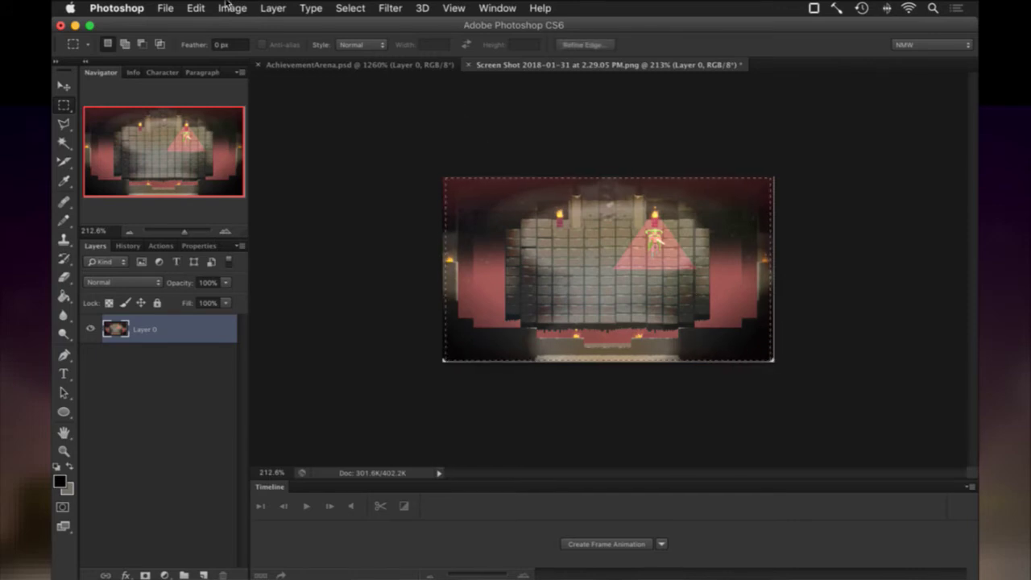
{"action": "left_click", "coordinate": [230, 8]}
{"action": "left_click", "coordinate": [237, 177]}
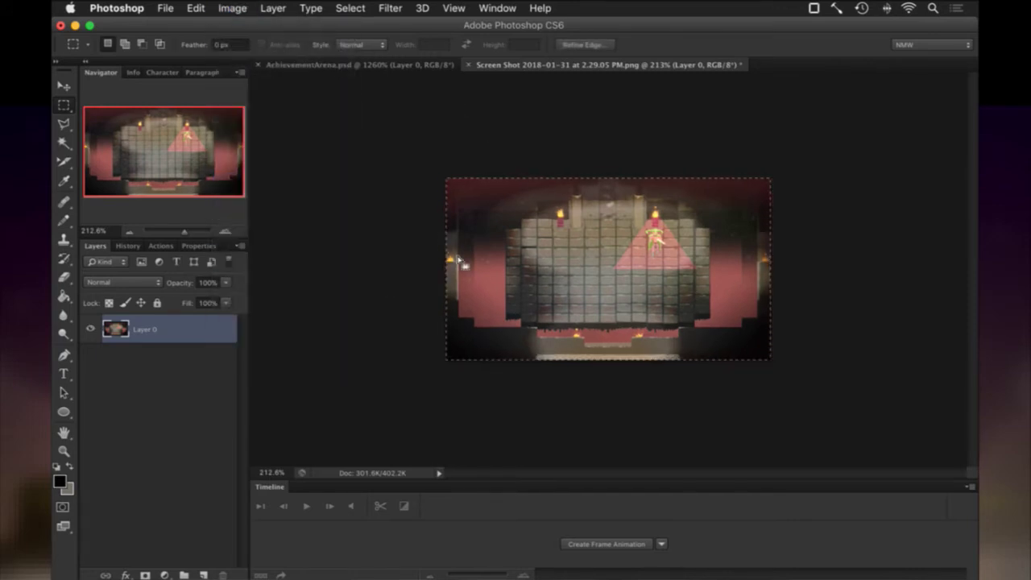
Step: Resize the cropped screenshot proportionally to a height of 64 pixels
{"action": "key", "text": "super+alt+i"}
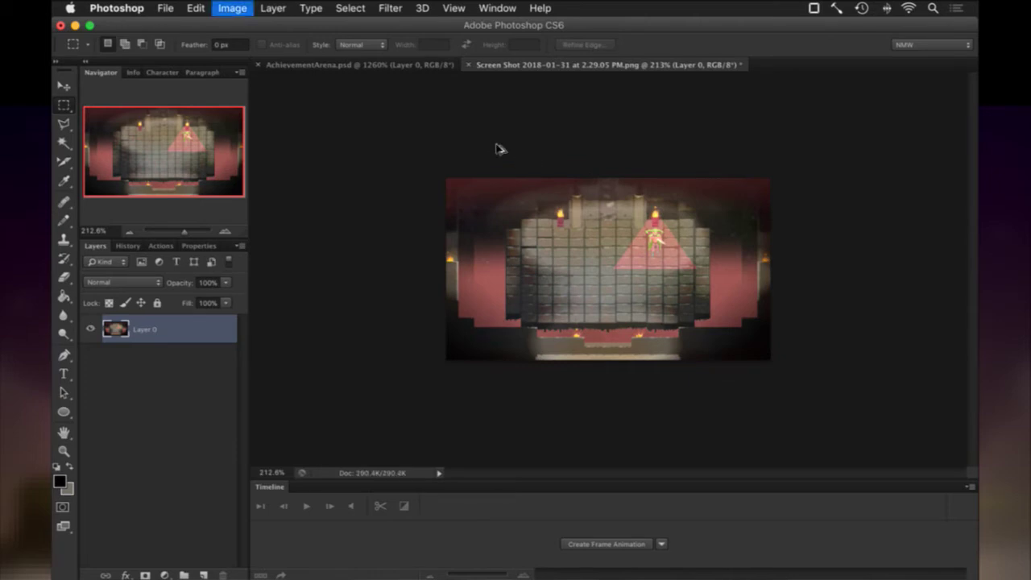
{"action": "key", "text": "Tab"}
{"action": "type", "text": "64"}
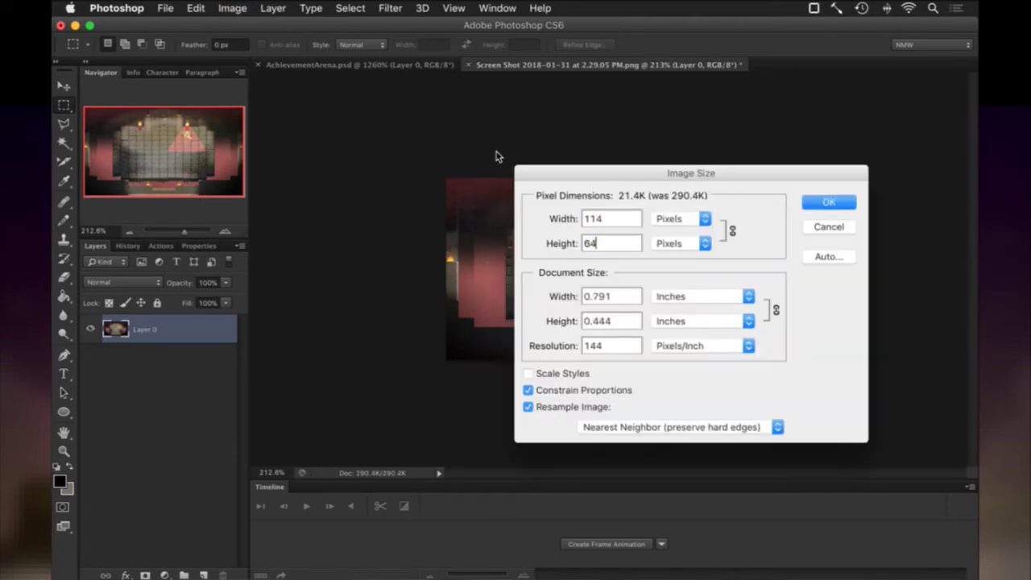
{"action": "key", "text": "Return"}
Step: Copy the entire resized screenshot and paste it as a new layer into AchievementArena.psd
{"action": "key", "text": "super+a"}
{"action": "key", "text": "super+c"}
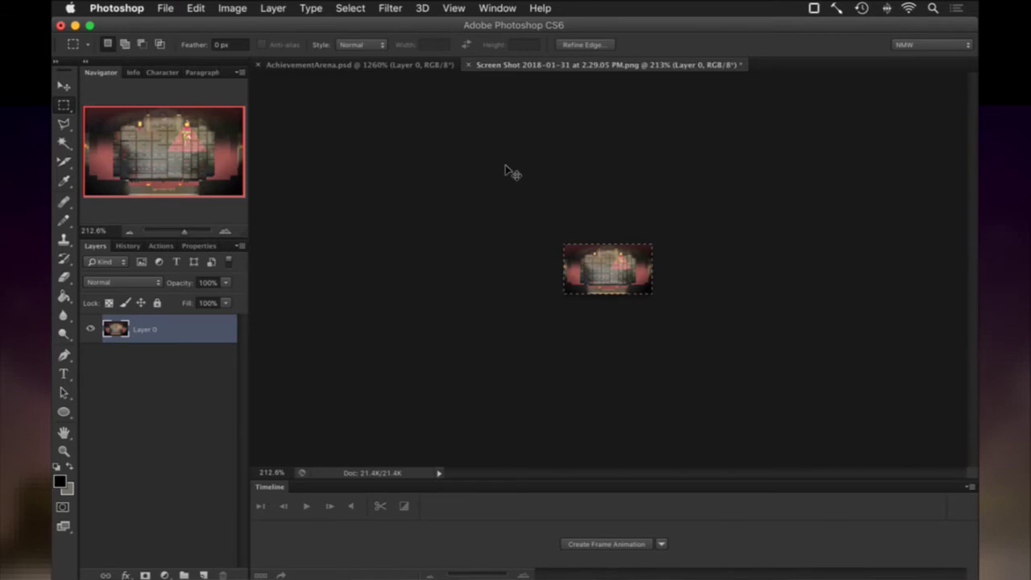
{"action": "left_click", "coordinate": [433, 66]}
{"action": "key", "text": "super+v"}
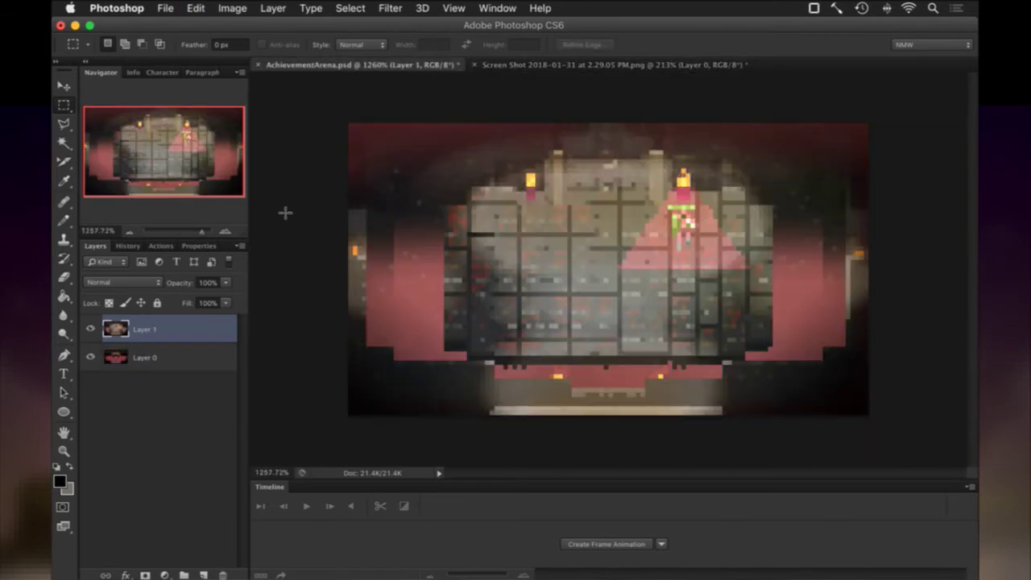
Step: Toggle the visibility of the pasted Layer 1 repeatedly to compare the tiled floor scene with Layer 0 beneath
{"action": "left_click", "coordinate": [89, 329]}
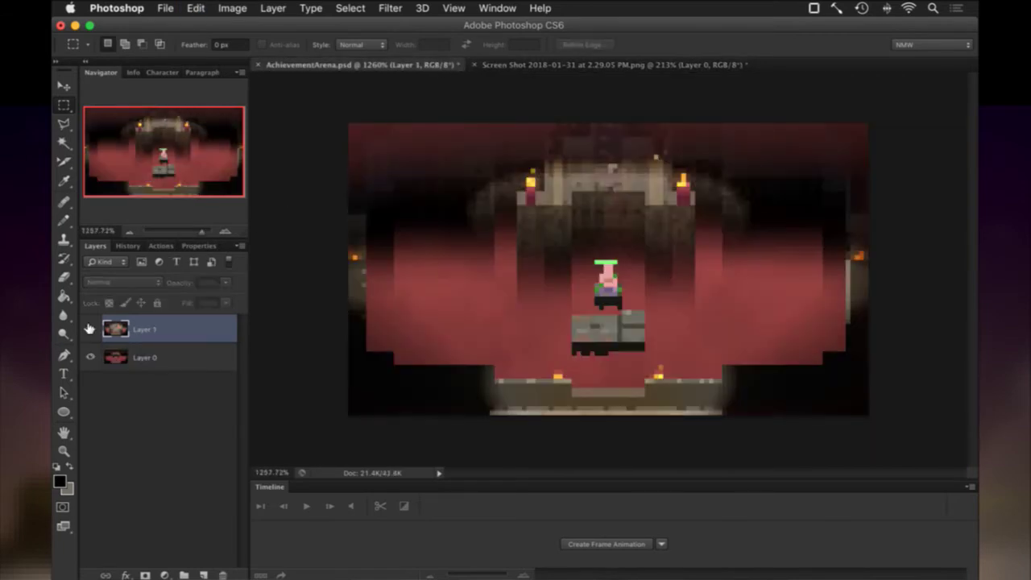
{"action": "left_click", "coordinate": [89, 328]}
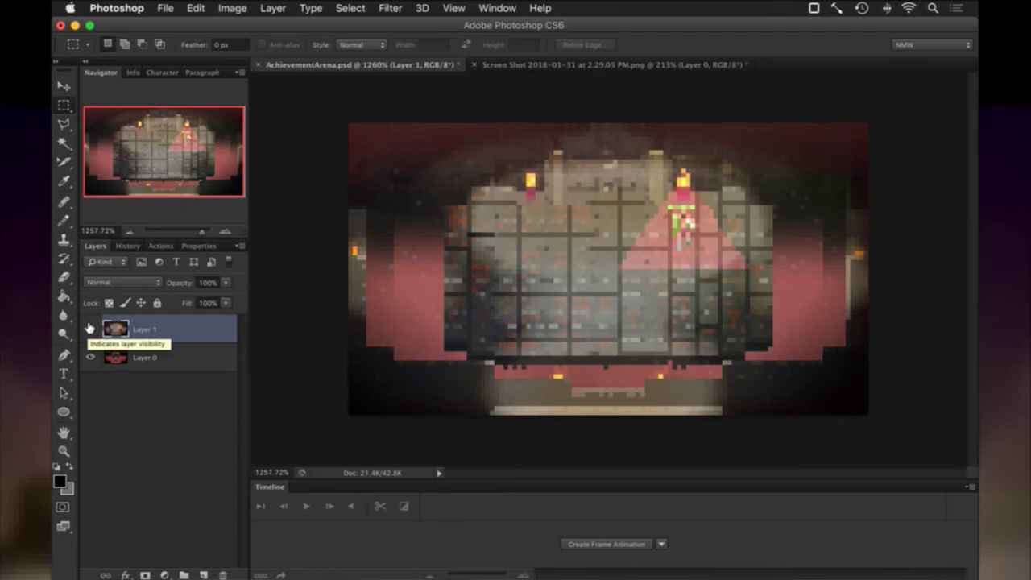
{"action": "left_click", "coordinate": [89, 328]}
{"action": "left_click", "coordinate": [89, 329]}
{"action": "left_click", "coordinate": [90, 329]}
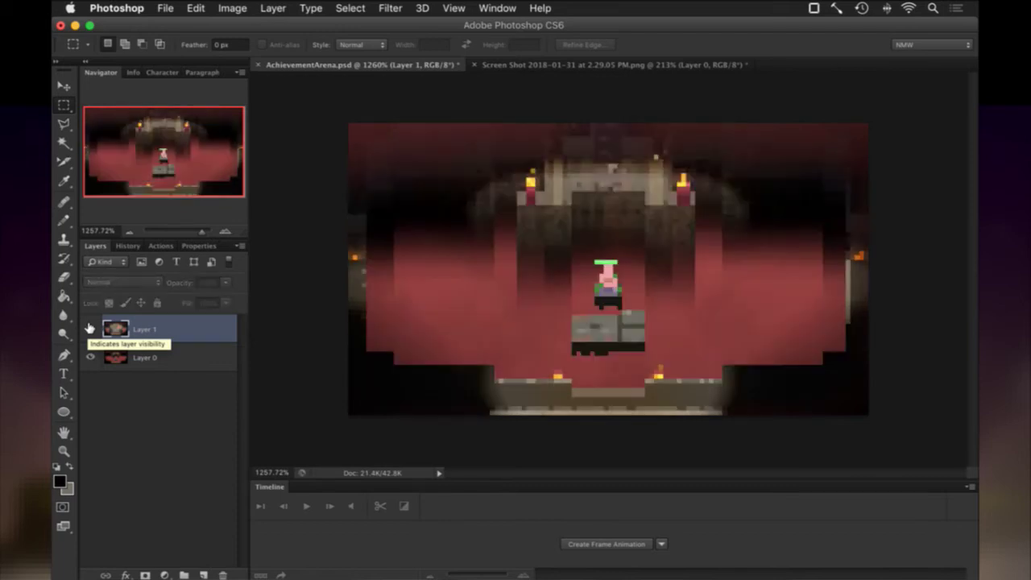
{"action": "left_click", "coordinate": [90, 328]}
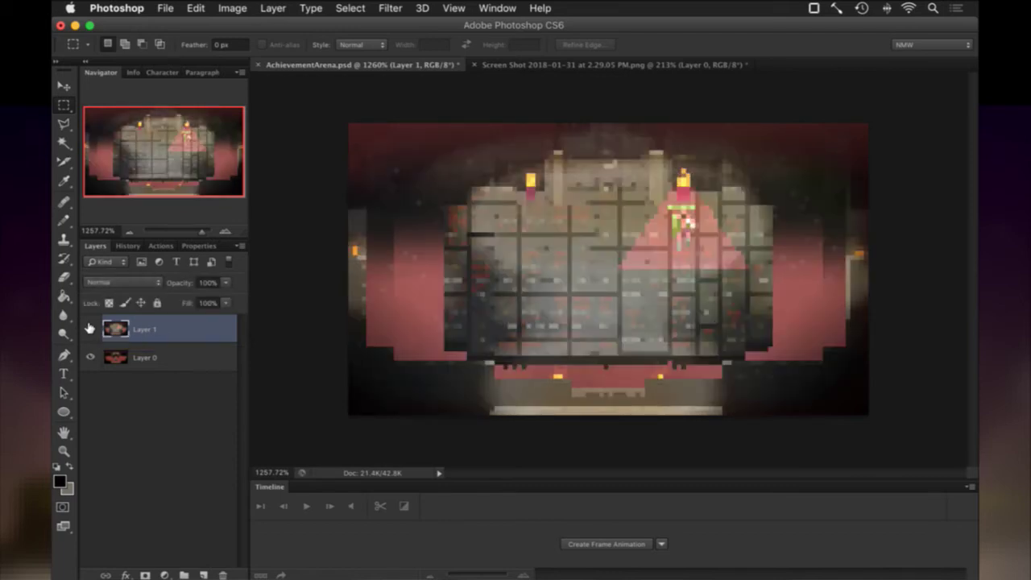
Step: Compare Layer 1 with Layer 0 beneath it by toggling its visibility, leaving Layer 1 hidden
{"action": "left_click", "coordinate": [89, 329]}
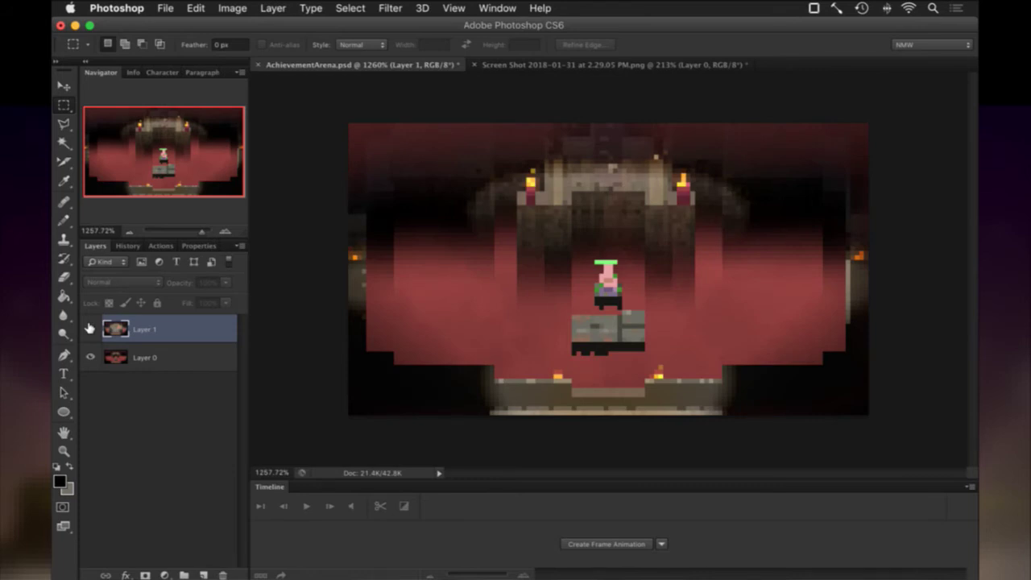
{"action": "left_click", "coordinate": [89, 329]}
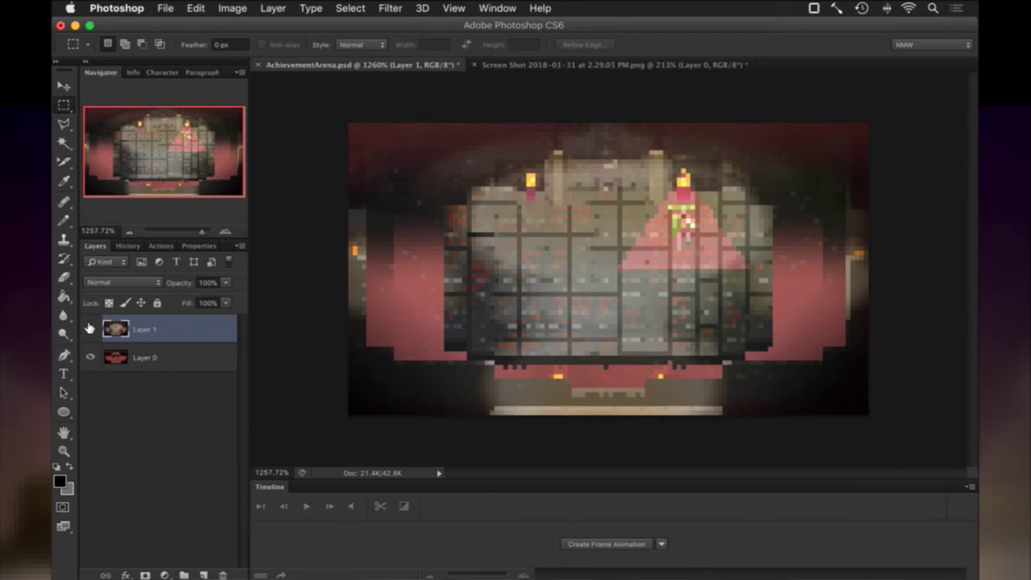
{"action": "left_click", "coordinate": [90, 329]}
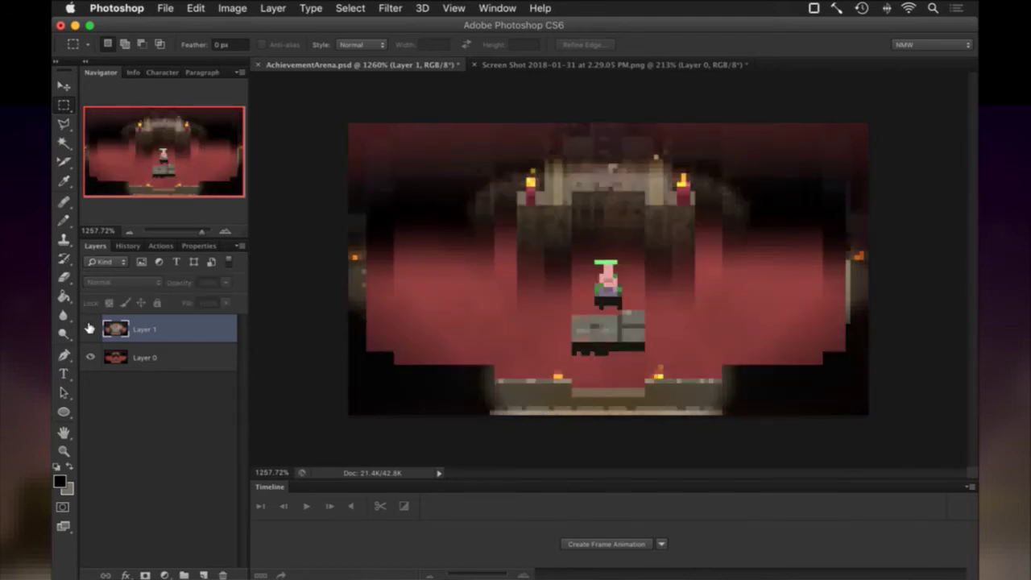
Step: Save AchievementArena.psd and close the game screenshot document without saving its changes
{"action": "key", "text": "super+s"}
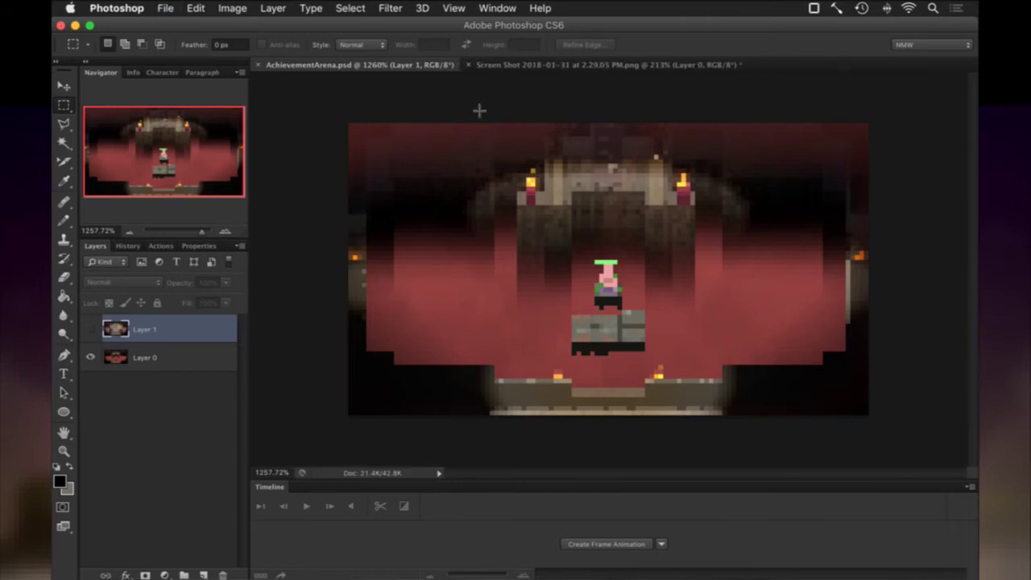
{"action": "key", "text": "super+q"}
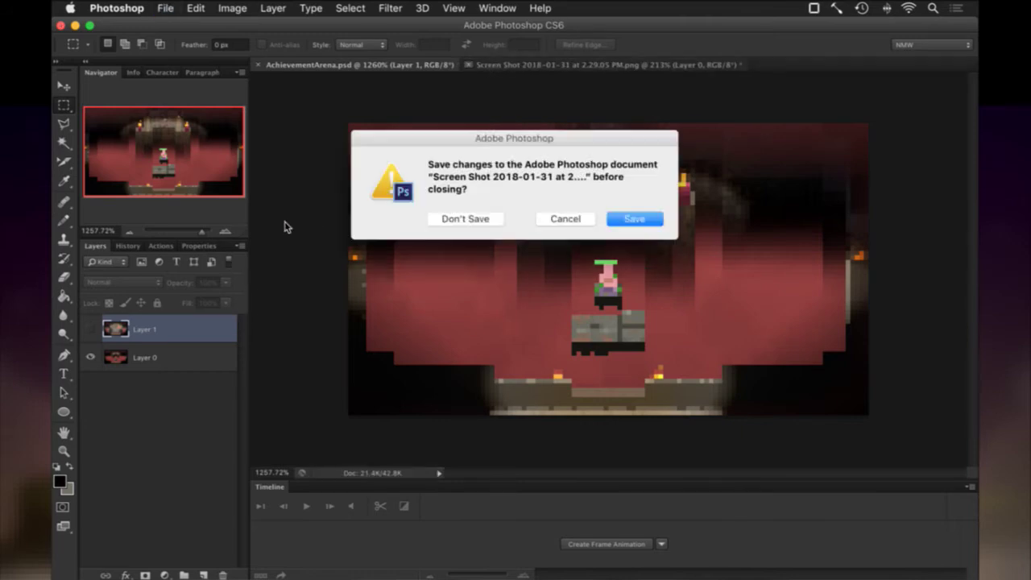
{"action": "left_click", "coordinate": [462, 221]}
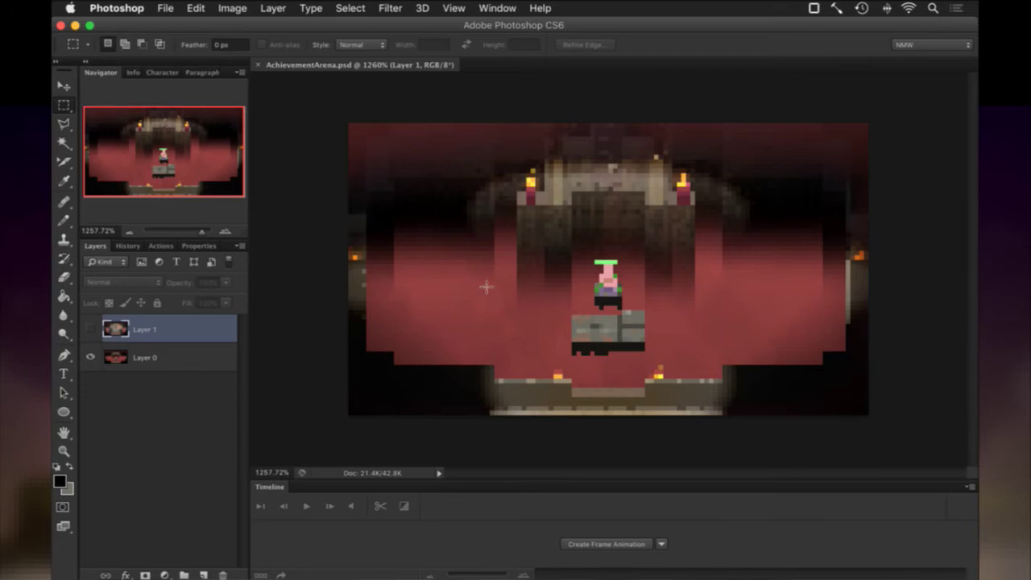
Step: On Layer 0, extend the character's light green hat brim one pixel to the right with a 1-pixel Pencil in the sampled brim color
{"action": "left_click", "coordinate": [594, 272]}
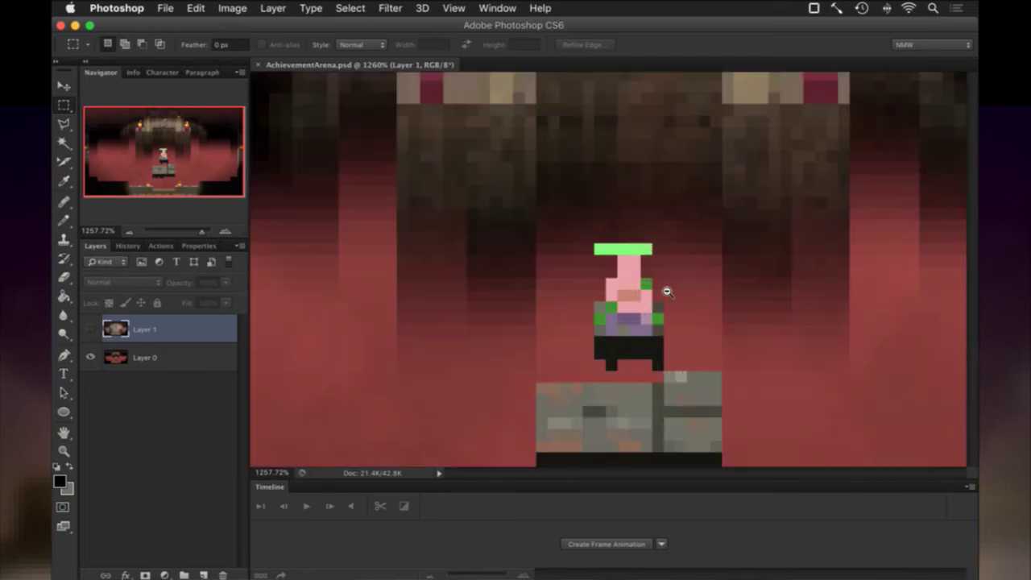
{"action": "key", "text": "i"}
{"action": "left_click", "coordinate": [633, 257]}
{"action": "key", "text": "b"}
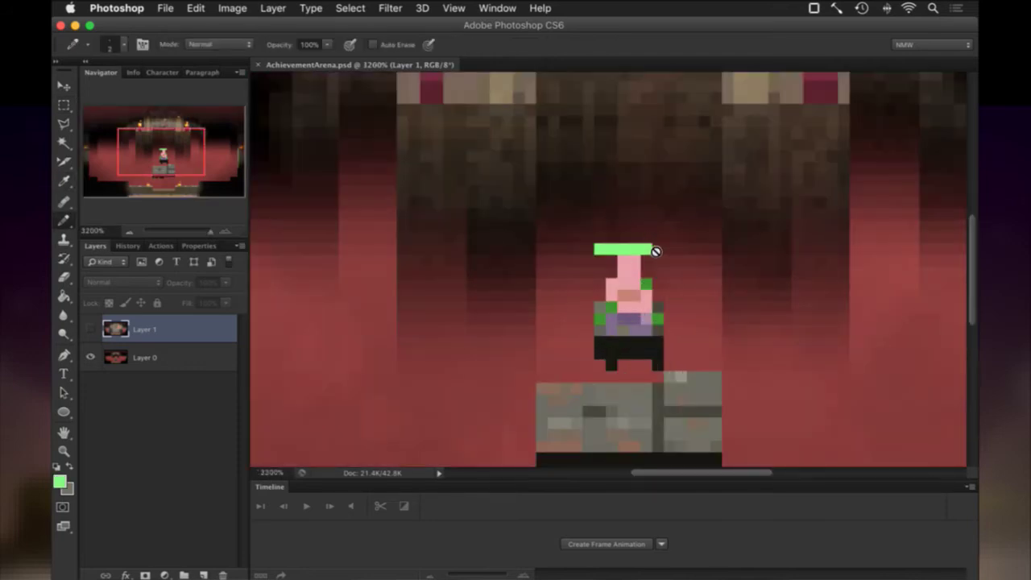
{"action": "left_click", "coordinate": [198, 357]}
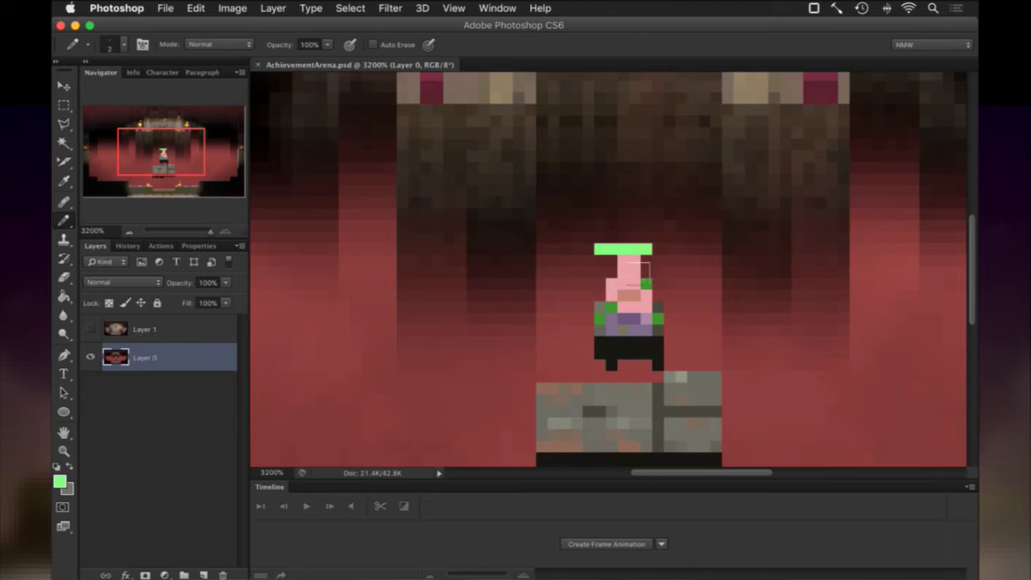
{"action": "key", "text": "bracketleft"}
{"action": "left_click", "coordinate": [658, 249]}
Step: Sample the dark green beside the character's face and pencil a matching pixel on the opposite side
{"action": "key", "text": "i"}
{"action": "left_click", "coordinate": [644, 289]}
{"action": "key", "text": "b"}
{"action": "left_click", "coordinate": [612, 284]}
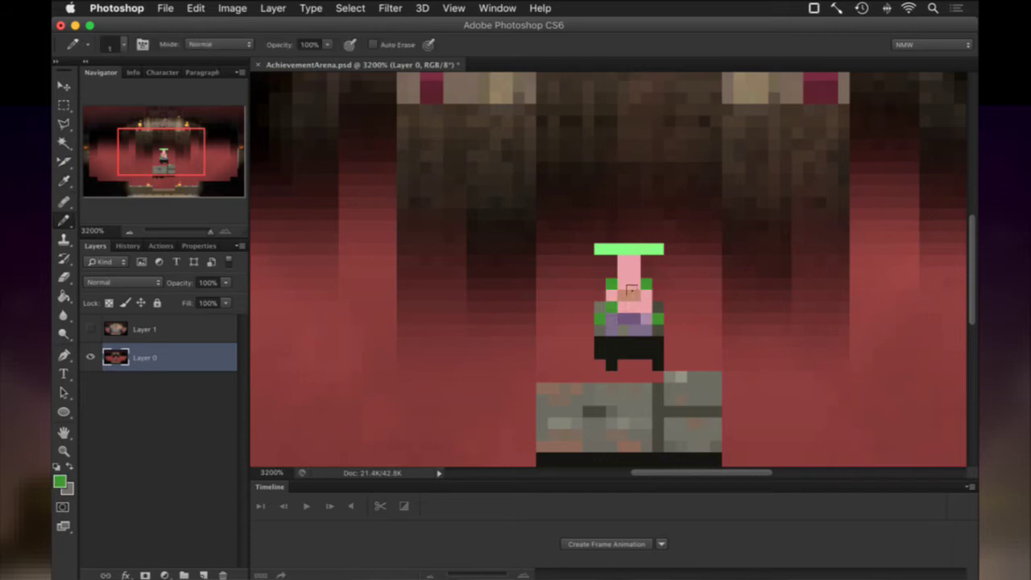
Step: Try painting the four pink pixels directly beneath the hat brim dark green
{"action": "left_click", "coordinate": [634, 260]}
{"action": "left_click", "coordinate": [623, 261]}
{"action": "key", "text": "ctrl+alt+z"}
{"action": "key", "text": "ctrl+alt+z"}
{"action": "left_click", "coordinate": [623, 272]}
{"action": "left_click", "coordinate": [634, 272]}
{"action": "left_click", "coordinate": [623, 261]}
{"action": "left_click", "coordinate": [635, 261]}
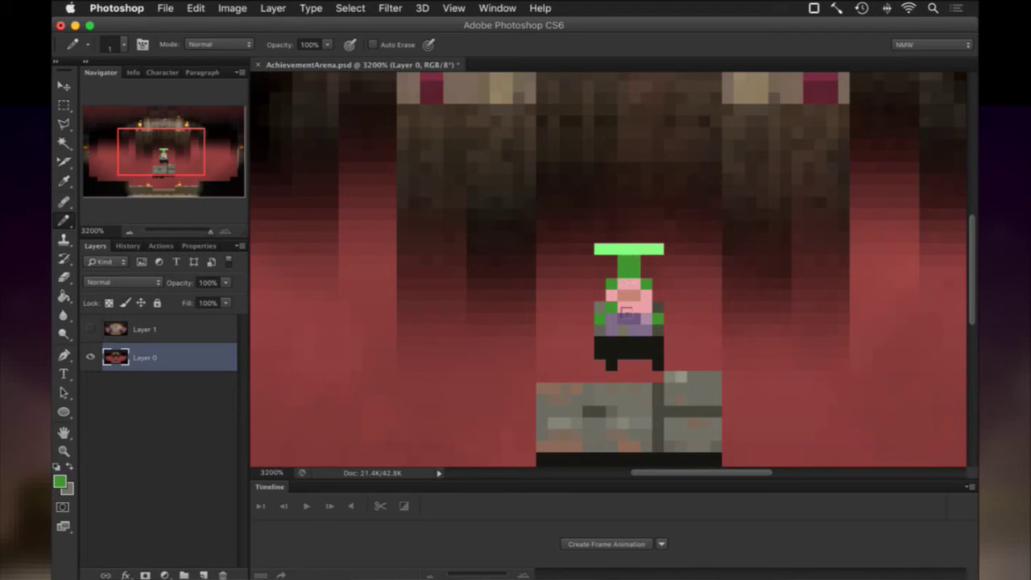
{"action": "key", "text": "ctrl+alt+z"}
{"action": "key", "text": "ctrl+alt+z"}
{"action": "key", "text": "ctrl+alt+z"}
Step: Paint the two pixels between the dark green side pixels dark green to form a continuous band across the head
{"action": "left_click", "coordinate": [624, 284]}
{"action": "left_click", "coordinate": [635, 283]}
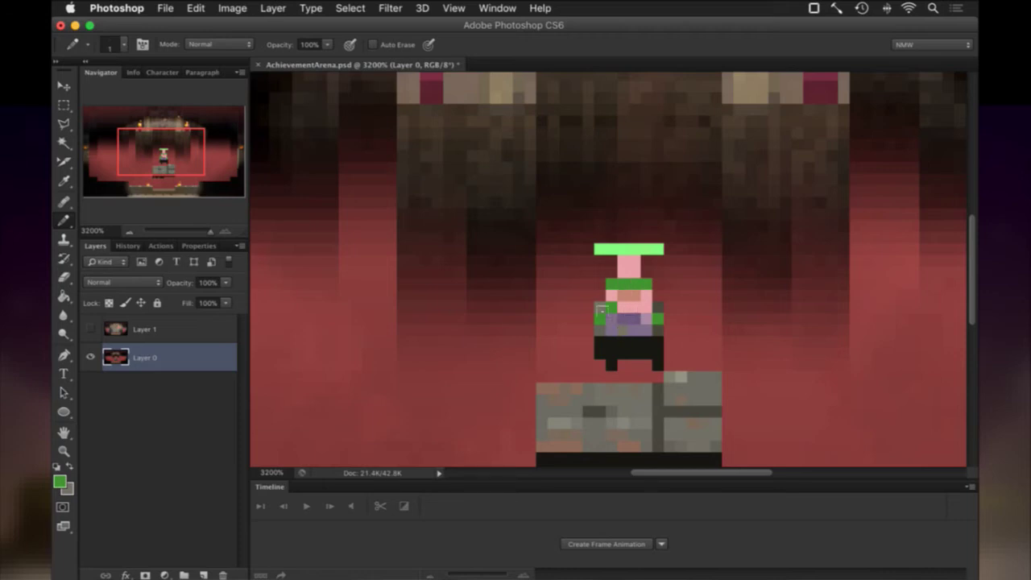
Step: Try extending the dark green band by one pixel on each side of the head
{"action": "left_click", "coordinate": [600, 284]}
{"action": "left_click", "coordinate": [657, 284]}
{"action": "key", "text": "ctrl+alt+z"}
{"action": "key", "text": "ctrl+alt+z"}
{"action": "key", "text": "m"}
{"action": "left_click_drag", "start_coordinate": [554, 286], "coordinate": [490, 288]}
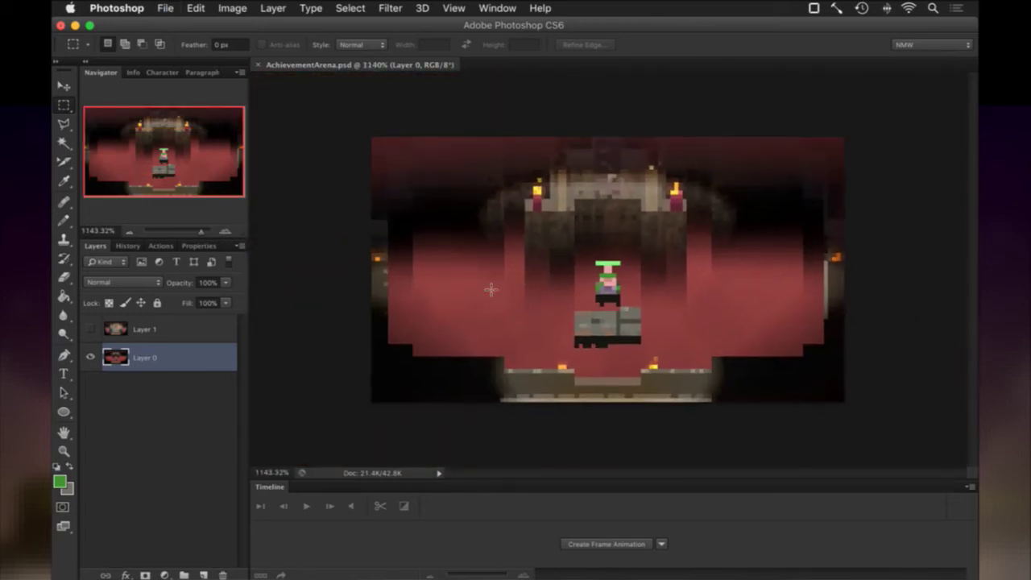
Step: Switch to Finder and preview existing icons in the Icons folder, including AchievementDungeon2.png and AchievementDungeon1W.png
{"action": "key", "text": "super+Tab"}
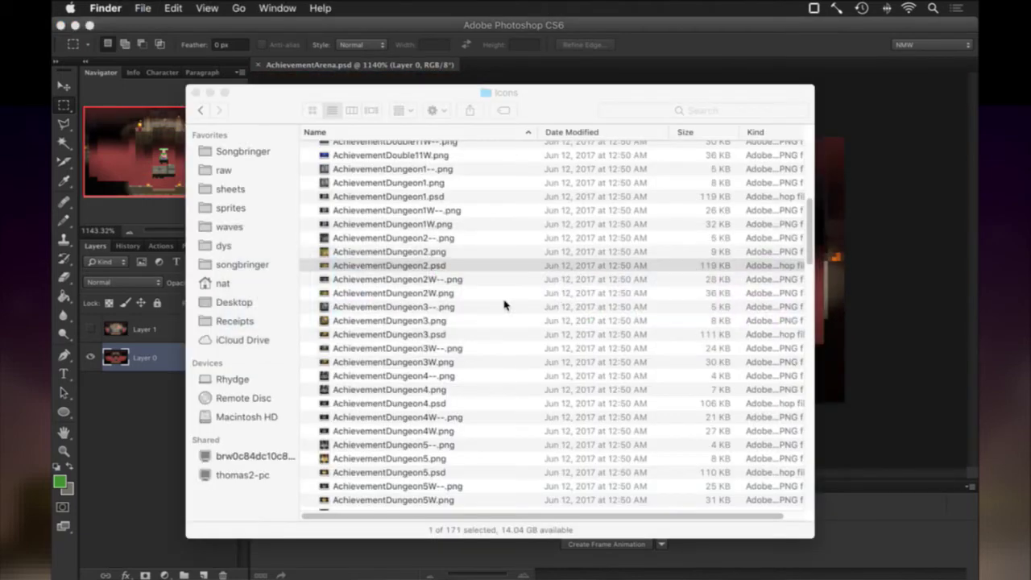
{"action": "scroll", "coordinate": [531, 281], "scroll_direction": "up", "scroll_amount": 2}
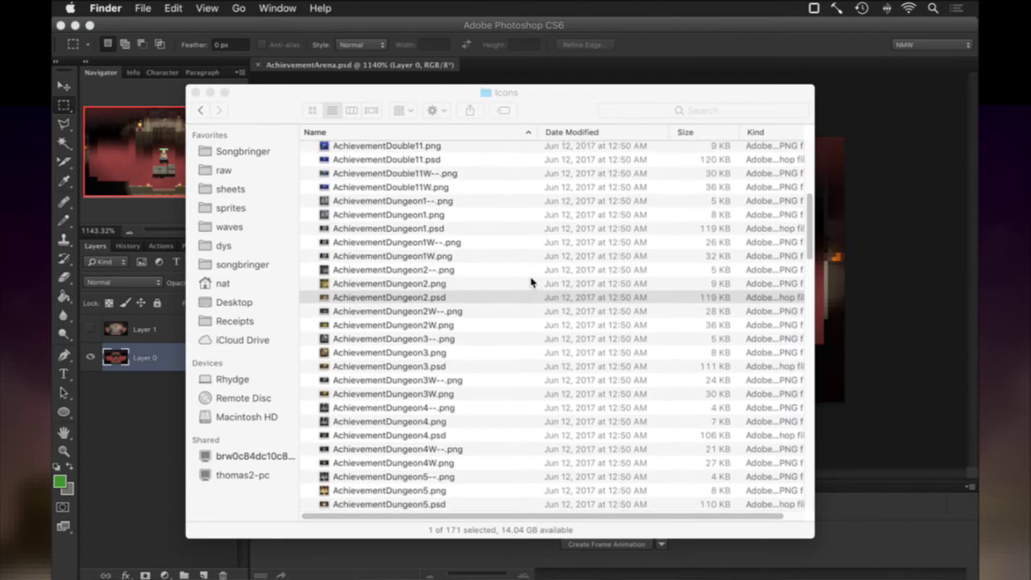
{"action": "left_click", "coordinate": [465, 285]}
{"action": "key", "text": "space"}
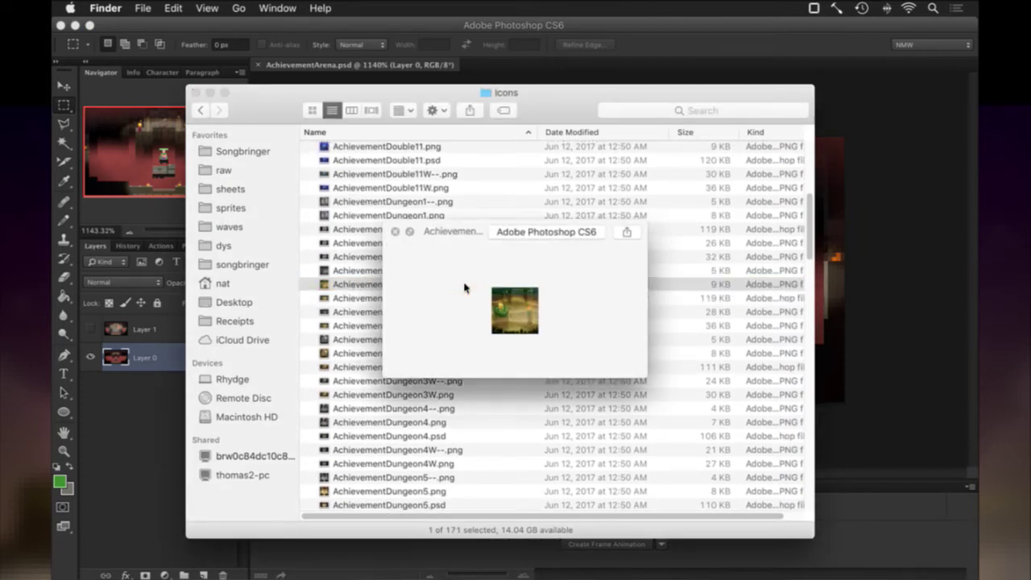
{"action": "key", "text": "space"}
{"action": "key", "text": "Up"}
{"action": "key", "text": "space"}
{"action": "key", "text": "space"}
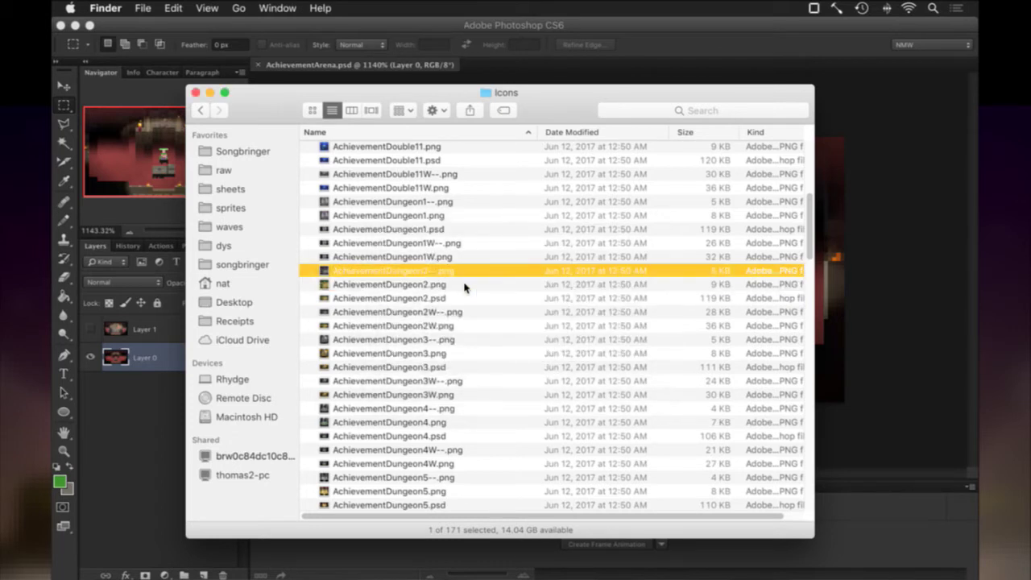
{"action": "key", "text": "Up"}
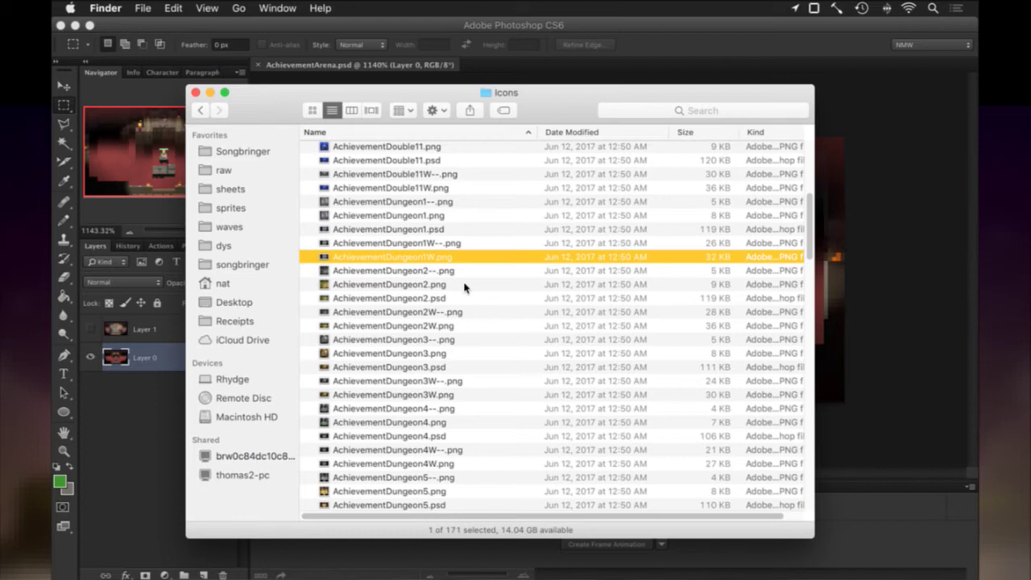
{"action": "key", "text": "space"}
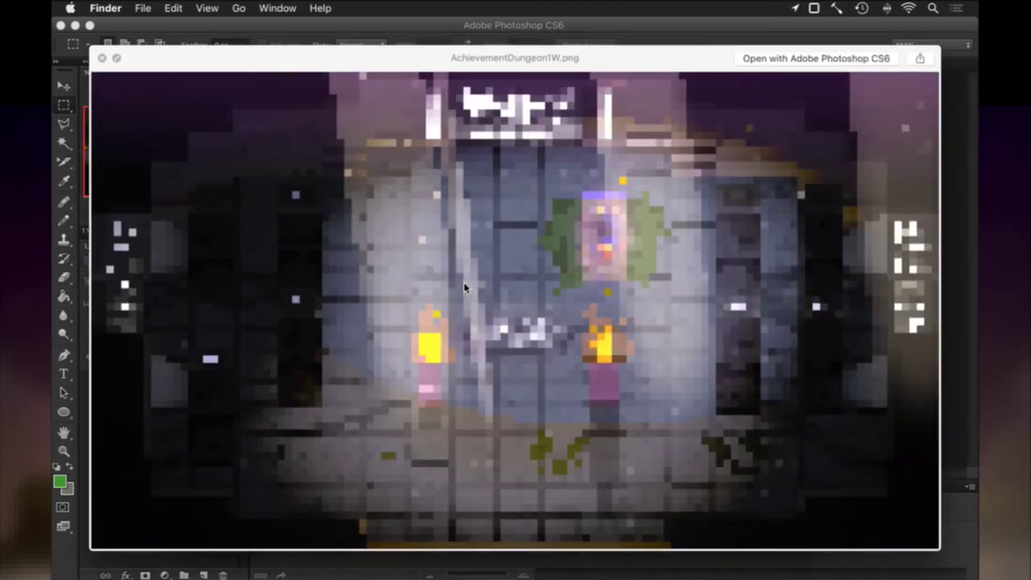
{"action": "key", "text": "space"}
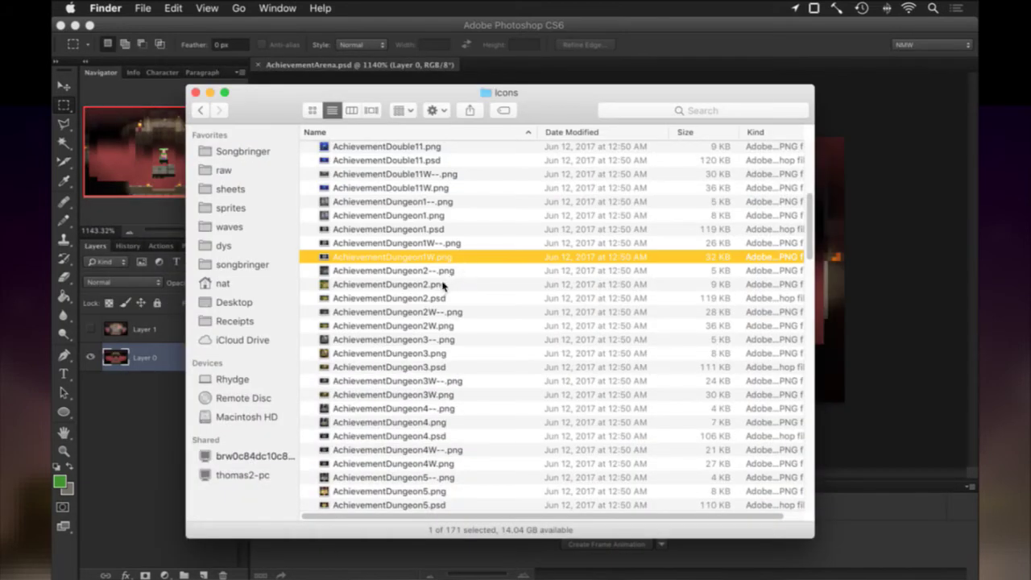
Step: Open AchievementDungeon2.png and AchievementDungeon1W.png from the Icons folder in Photoshop as size references
{"action": "double_click", "coordinate": [442, 284]}
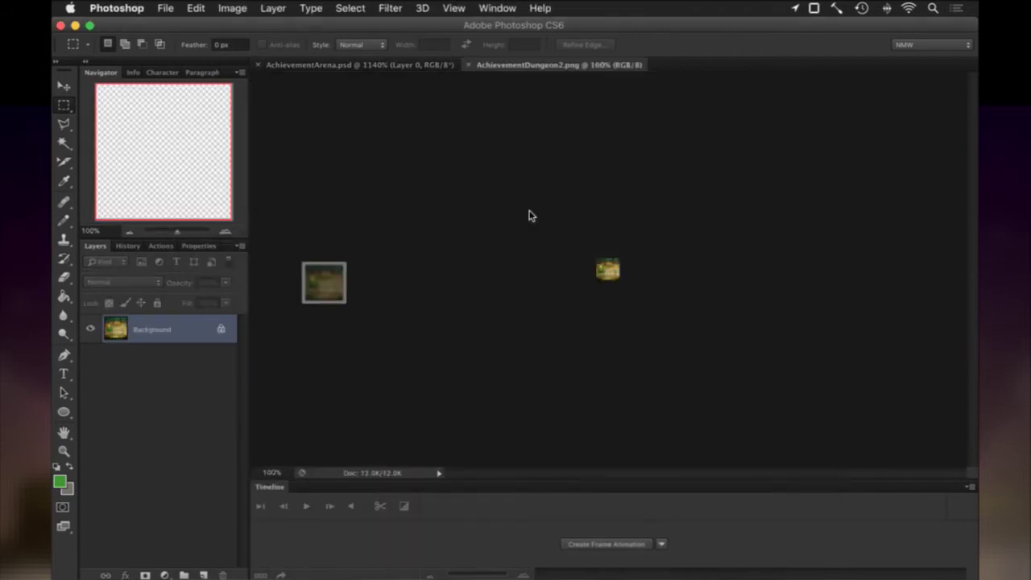
{"action": "key", "text": "super+0"}
{"action": "key", "text": "super+Tab"}
{"action": "left_click", "coordinate": [449, 258]}
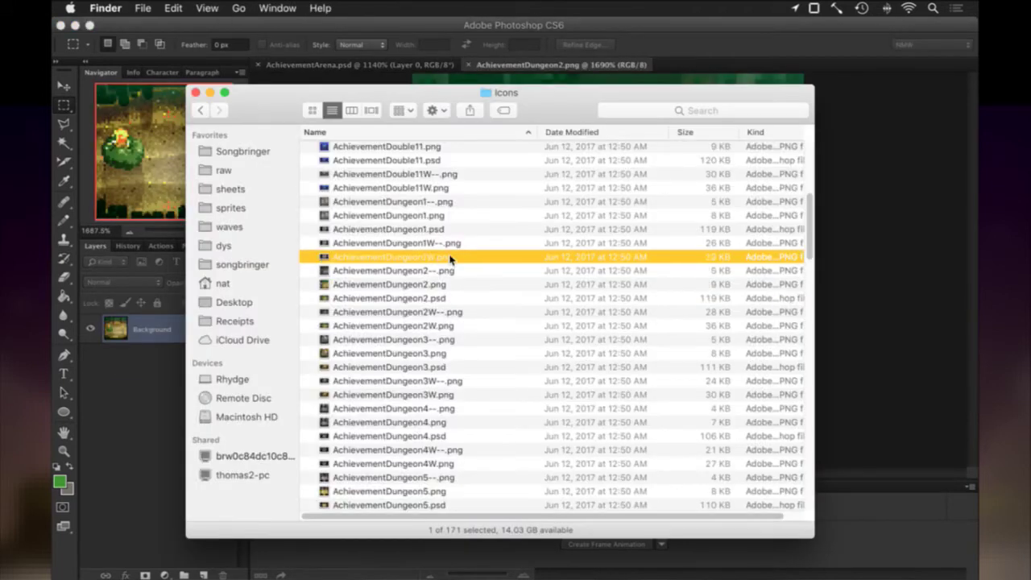
{"action": "double_click", "coordinate": [450, 258]}
{"action": "left_click", "coordinate": [552, 66]}
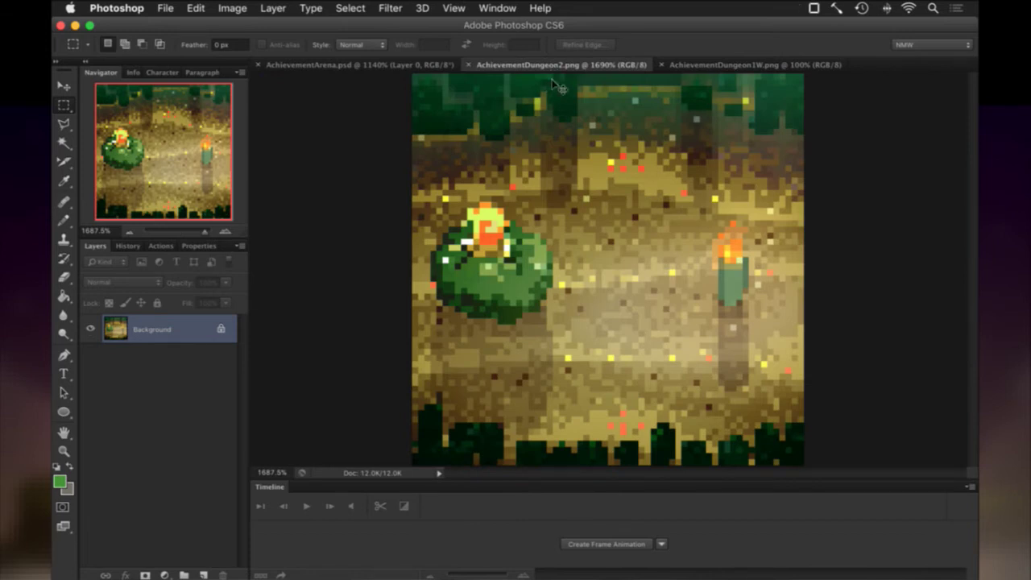
Step: Check the canvas size of AchievementDungeon2.png and AchievementDungeon1W.png, closing each file after reading it
{"action": "key", "text": "super+alt+c"}
{"action": "key", "text": "Escape"}
{"action": "key", "text": "super+w"}
{"action": "key", "text": "super+alt+c"}
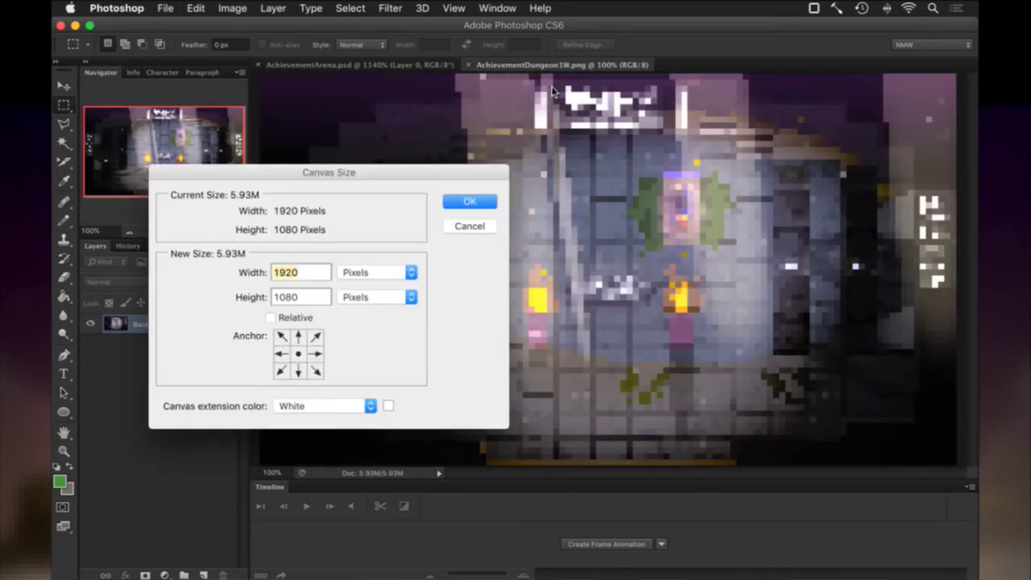
{"action": "key", "text": "Escape"}
{"action": "key", "text": "super+w"}
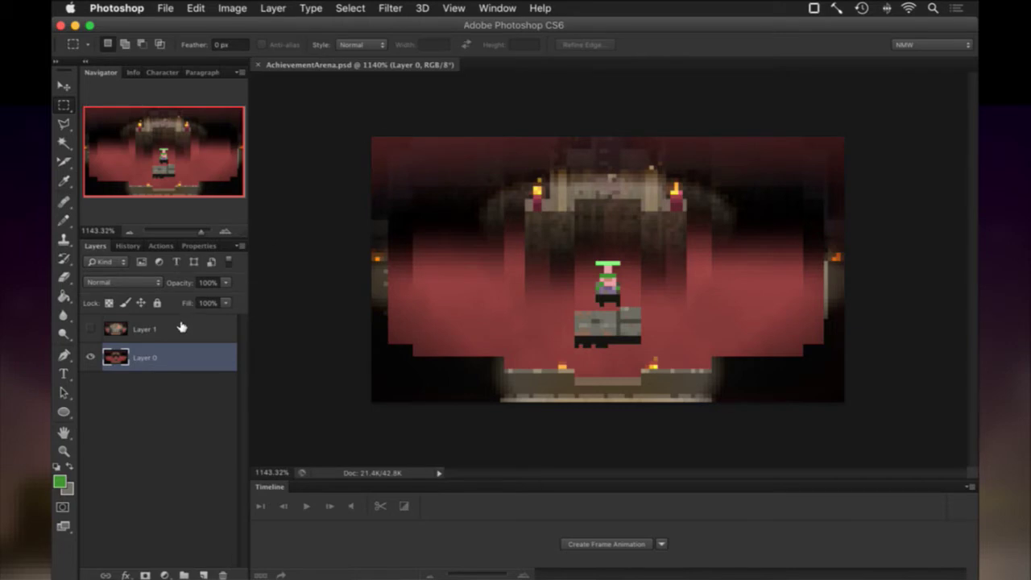
Step: Set up a PNG-24 web export of the arena image at 1920 × 1080 px with proportions unlinked and Nearest Neighbor quality
{"action": "key", "text": "super+alt+shift+s"}
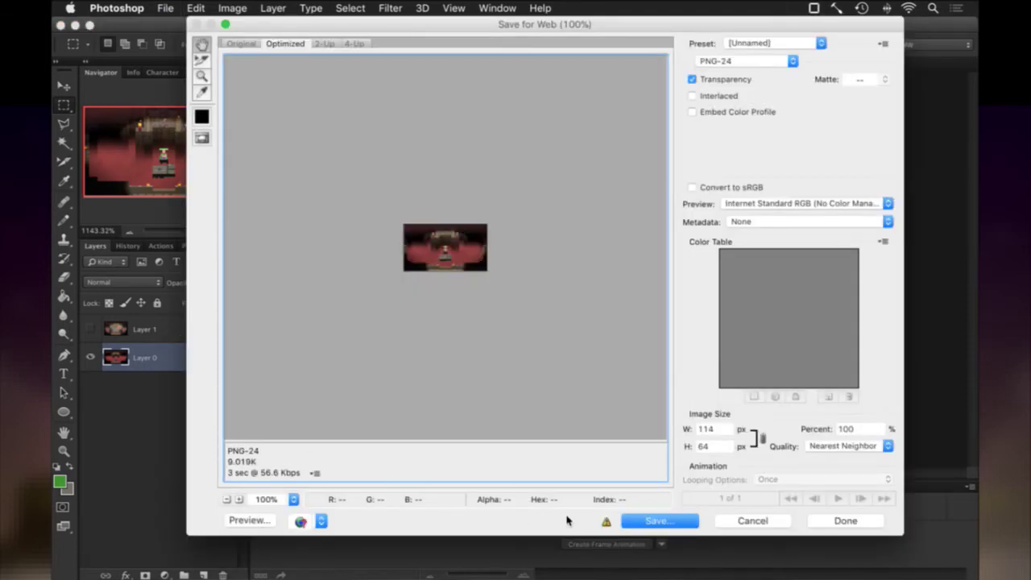
{"action": "key", "text": "super+Tab"}
{"action": "key", "text": "super+shift+Tab"}
{"action": "double_click", "coordinate": [713, 429]}
{"action": "type", "text": "1920"}
{"action": "key", "text": "Tab"}
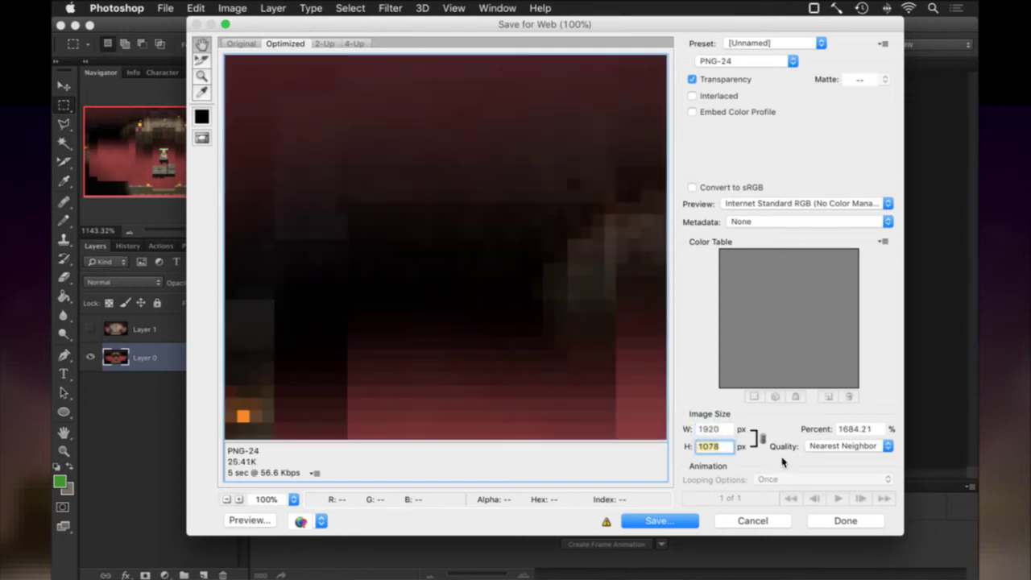
{"action": "left_click", "coordinate": [760, 438]}
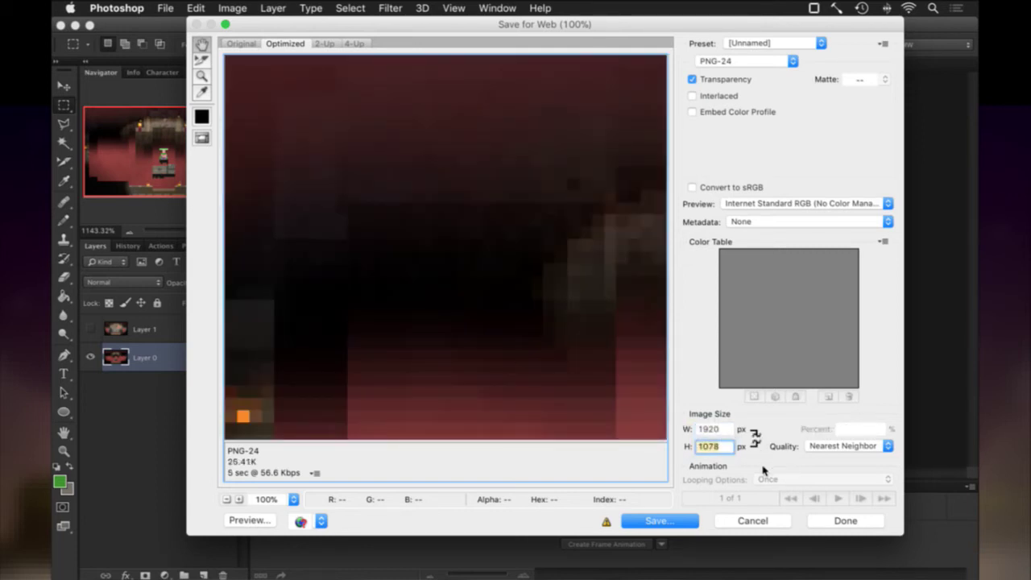
{"action": "type", "text": "1080"}
{"action": "key", "text": "Tab"}
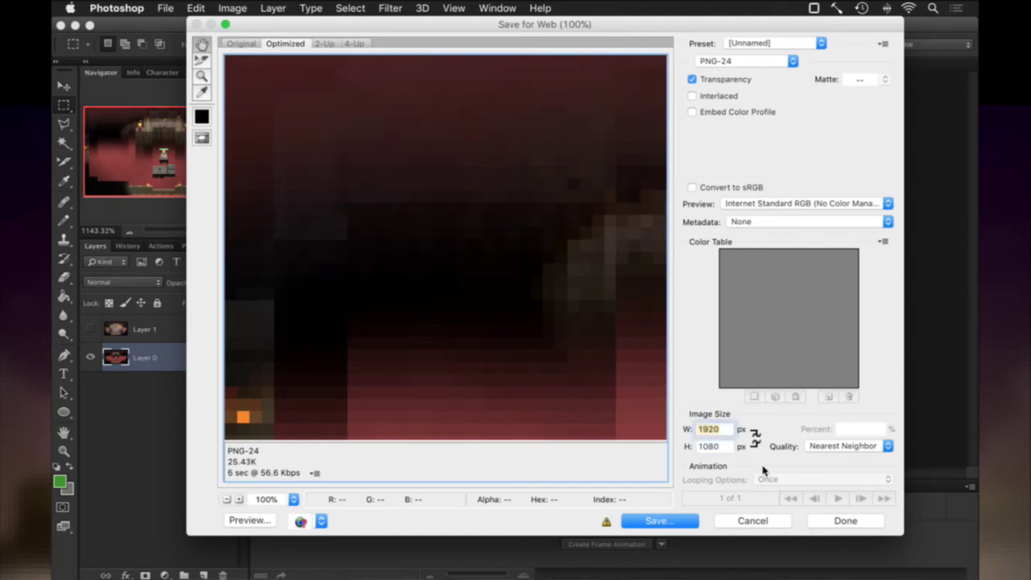
{"action": "left_click", "coordinate": [764, 471]}
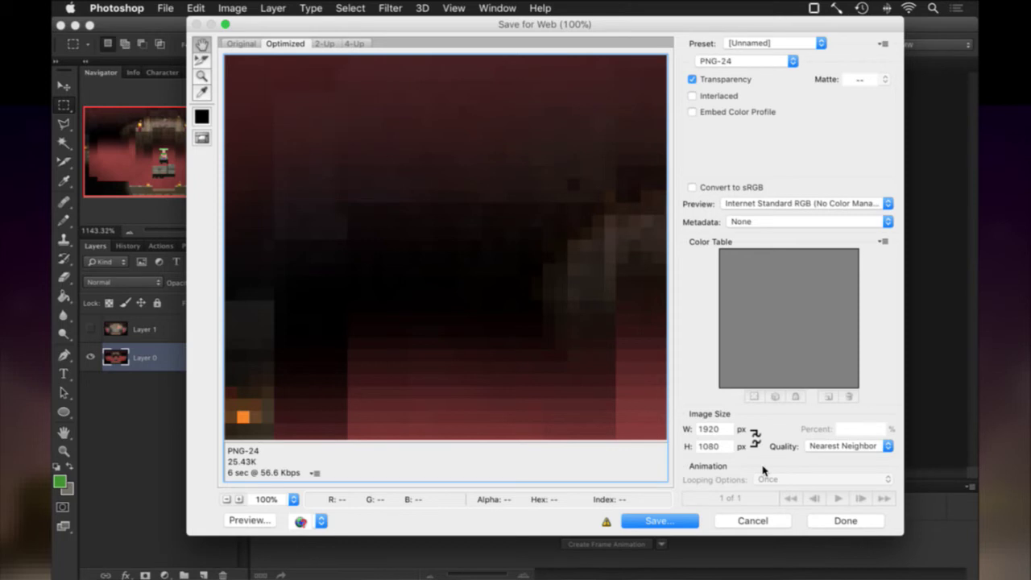
Step: Save the export as AchievementArenaW.png in the Icons folder inside raw
{"action": "left_click", "coordinate": [675, 523]}
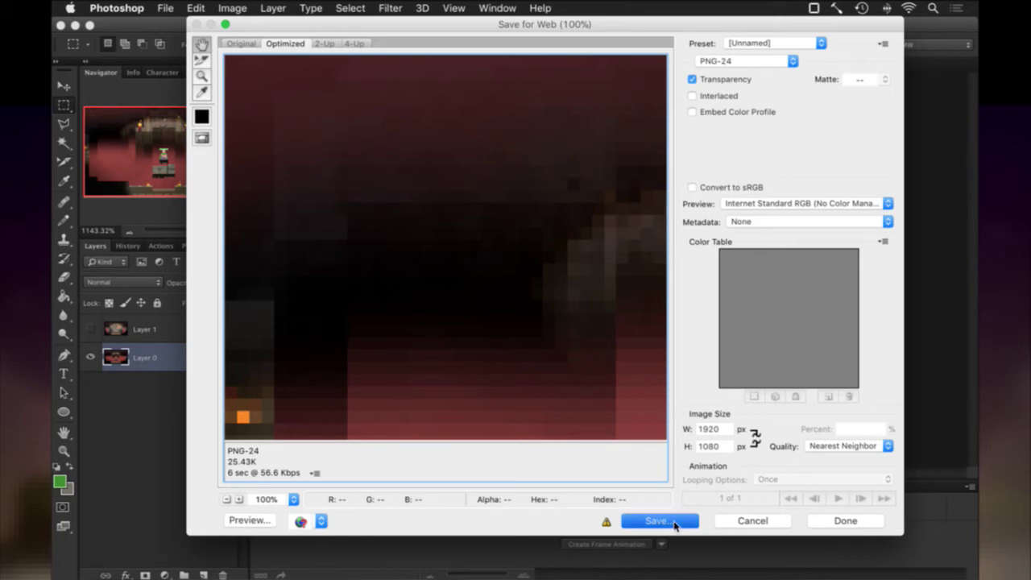
{"action": "key", "text": "Right"}
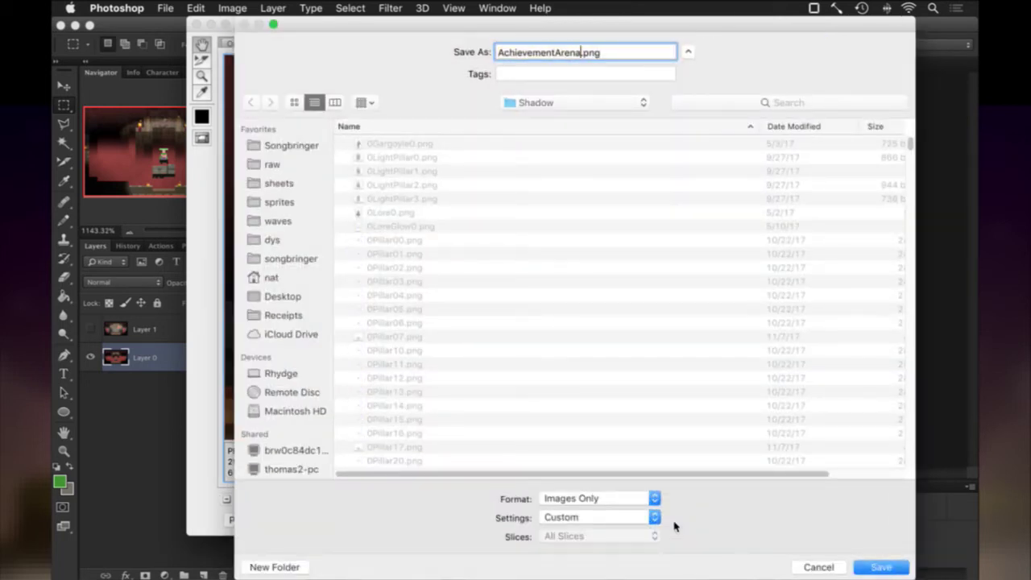
{"action": "type", "text": "W"}
{"action": "left_click", "coordinate": [276, 166]}
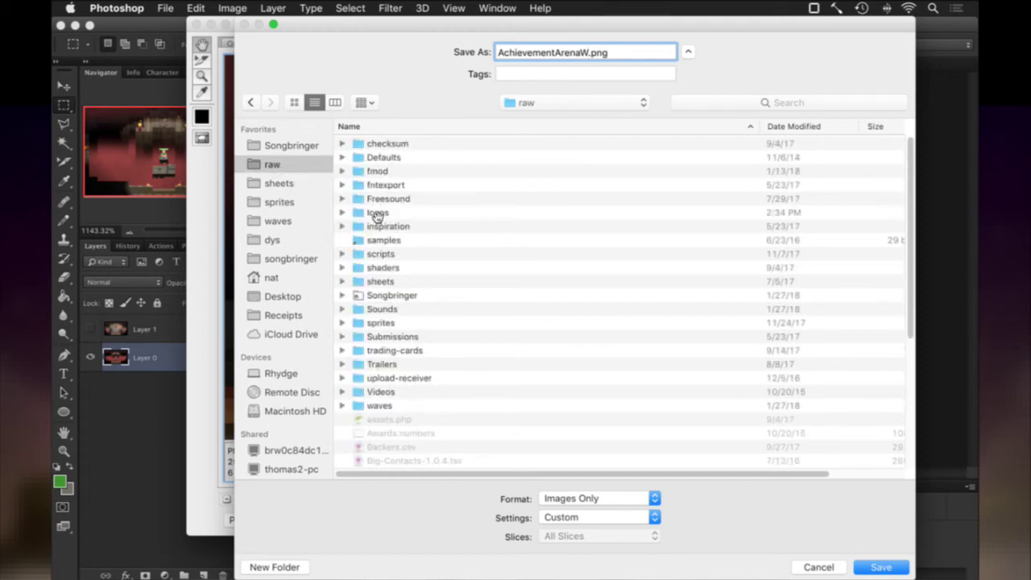
{"action": "left_click", "coordinate": [377, 214]}
{"action": "double_click", "coordinate": [378, 215]}
{"action": "key", "text": "Return"}
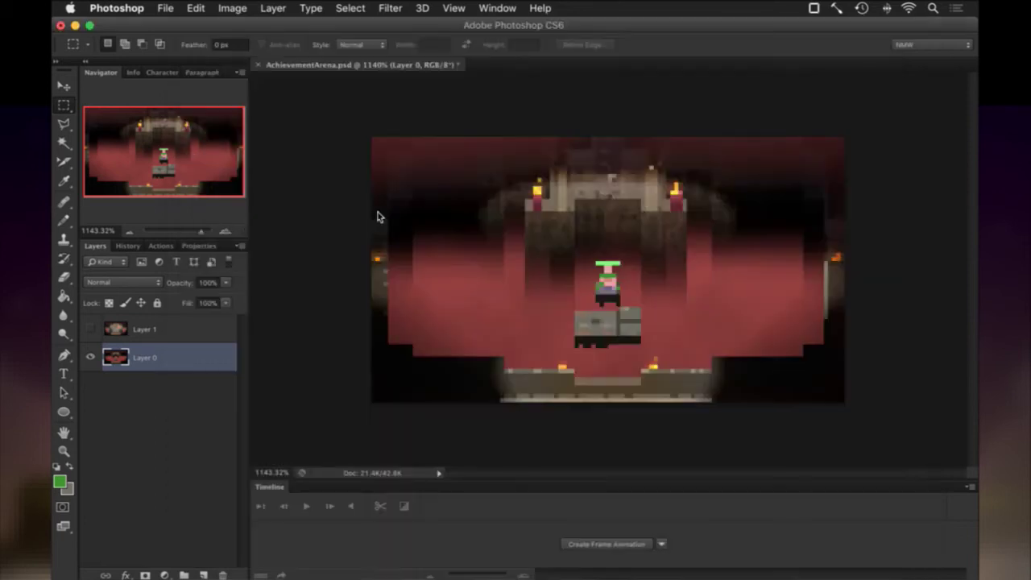
Step: Switch to Finder and preview AchievementDungeon1W.png, AchievementDungeon1W--.png and AchievementDungeon2.png in the Icons folder to compare the icon variants
{"action": "key", "text": "super+Tab"}
{"action": "key", "text": "super+Tab"}
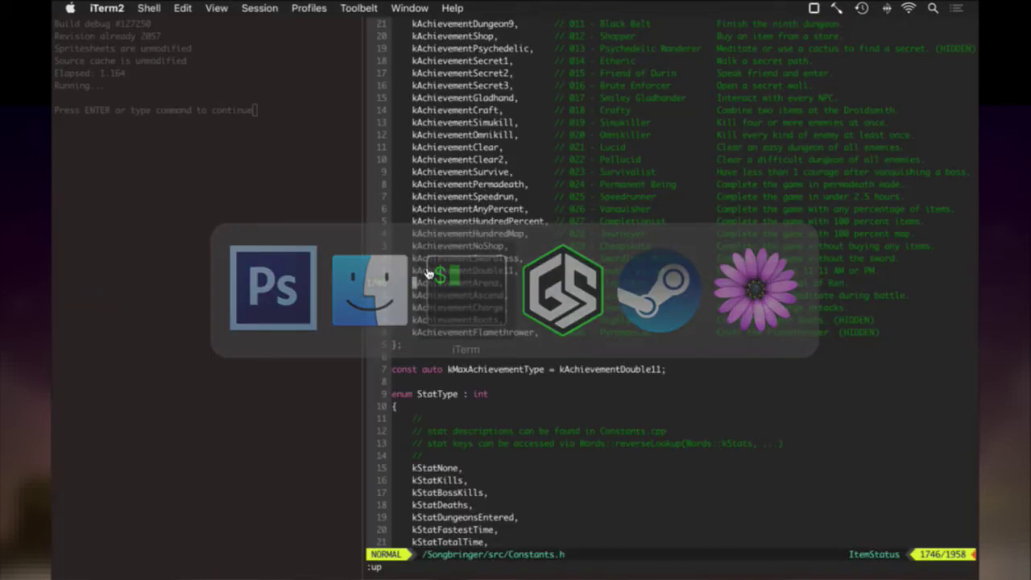
{"action": "key", "text": "super+Tab"}
{"action": "key", "text": "super+Tab"}
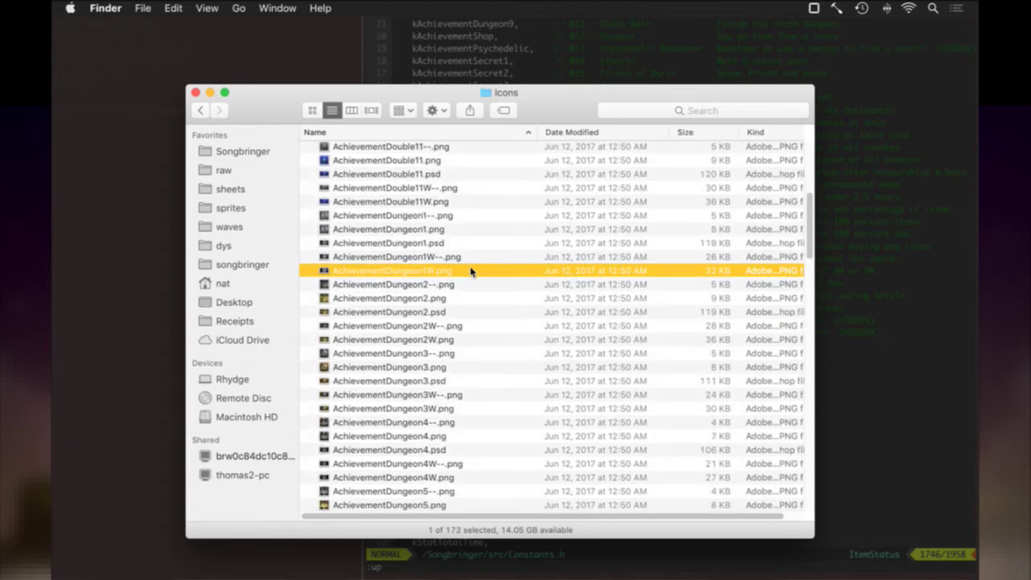
{"action": "key", "text": "space"}
{"action": "key", "text": "space"}
{"action": "key", "text": "Up"}
{"action": "key", "text": "space"}
{"action": "key", "text": "space"}
{"action": "key", "text": "Down"}
{"action": "key", "text": "Down"}
{"action": "key", "text": "Down"}
{"action": "key", "text": "space"}
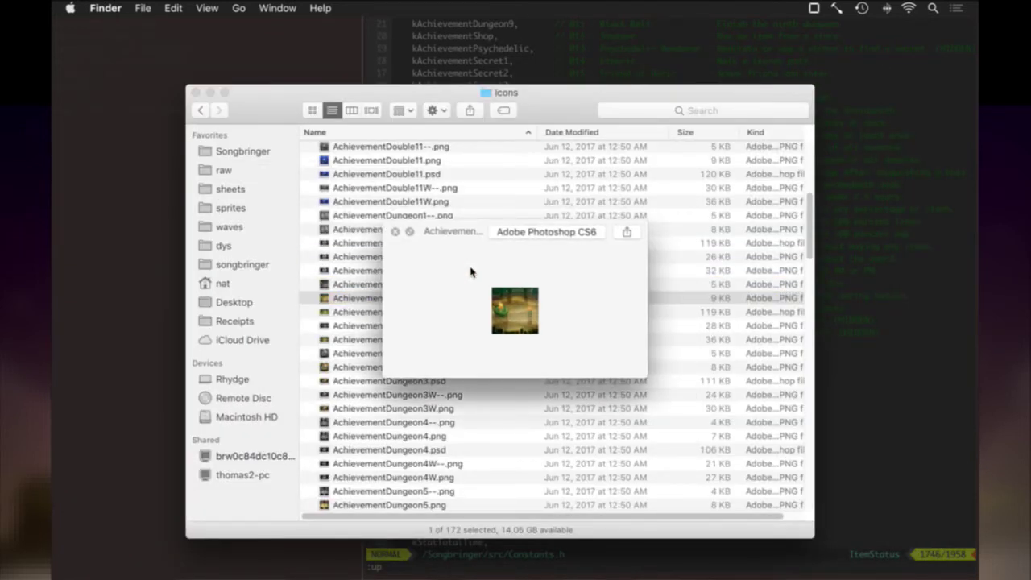
{"action": "key", "text": "space"}
Step: Preview the exported AchievementArenaW.png in the Icons folder and return to Photoshop
{"action": "scroll", "coordinate": [471, 272], "scroll_direction": "down", "scroll_amount": 5}
{"action": "scroll", "coordinate": [471, 272], "scroll_direction": "up", "scroll_amount": 8}
{"action": "scroll", "coordinate": [471, 272], "scroll_direction": "up", "scroll_amount": 8}
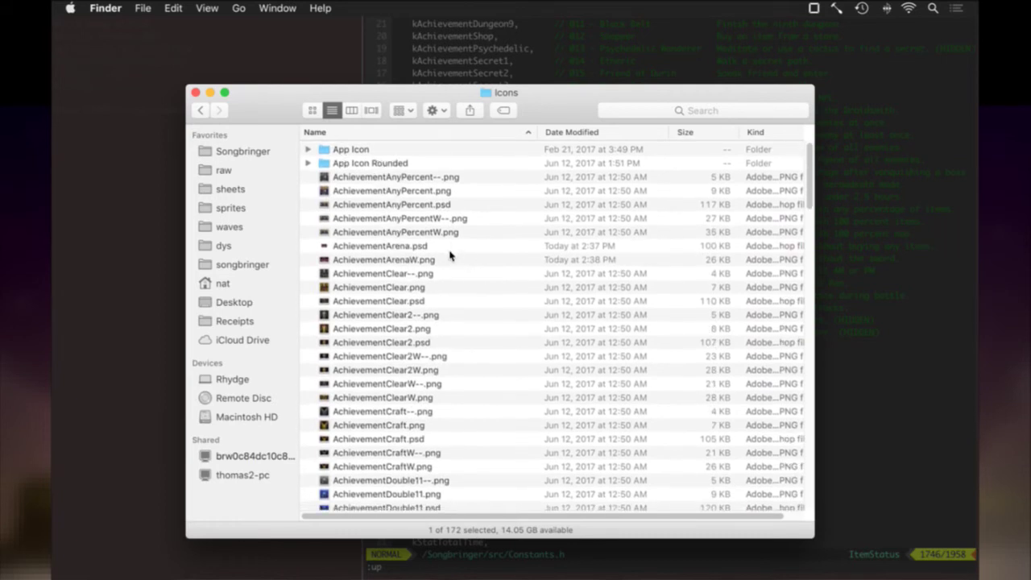
{"action": "left_click", "coordinate": [450, 258]}
{"action": "key", "text": "space"}
{"action": "key", "text": "space"}
{"action": "key", "text": "super+Tab"}
{"action": "left_click", "coordinate": [450, 261]}
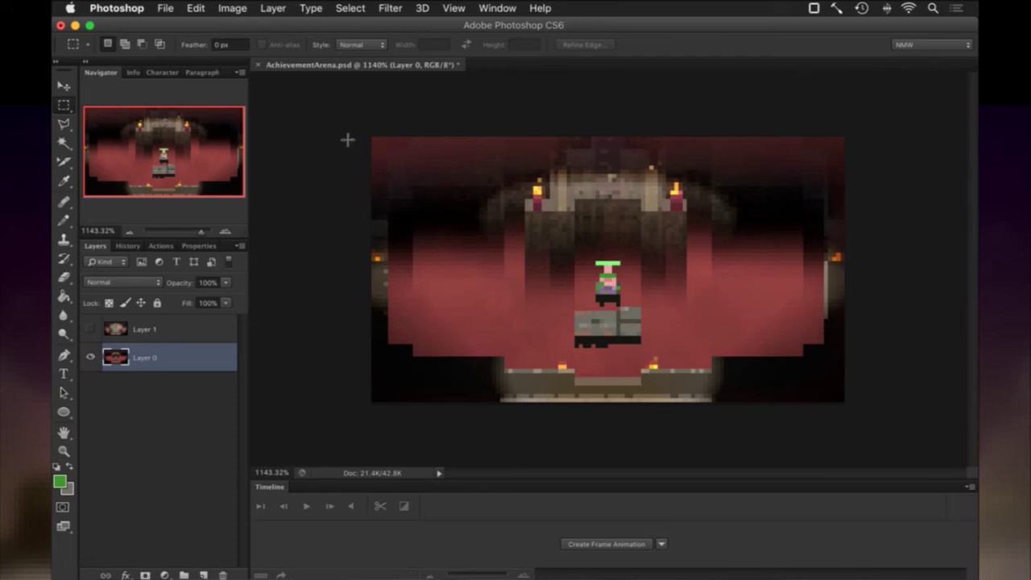
Step: Save the document and add a Hue/Saturation adjustment layer above Layer 1 with saturation -100, deleting its layer mask
{"action": "key", "text": "super+s"}
{"action": "left_click", "coordinate": [183, 328]}
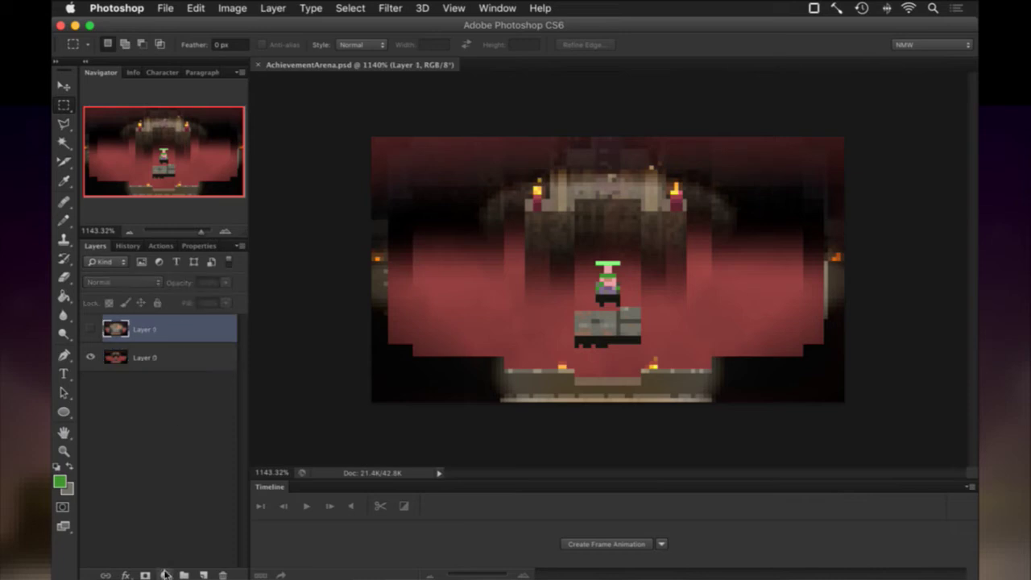
{"action": "left_click", "coordinate": [165, 574]}
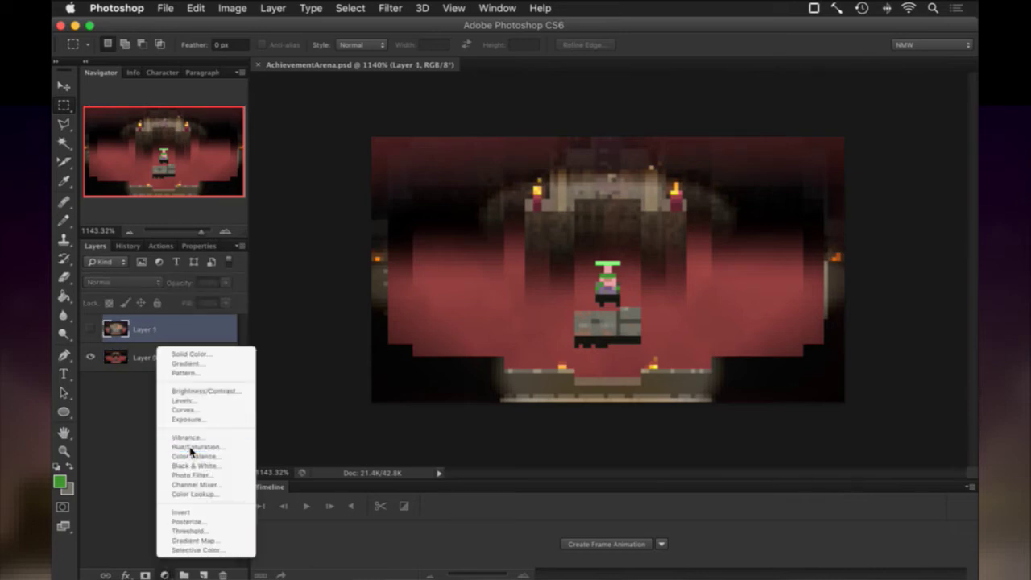
{"action": "left_click", "coordinate": [191, 448]}
{"action": "left_click_drag", "start_coordinate": [150, 370], "coordinate": [53, 375]}
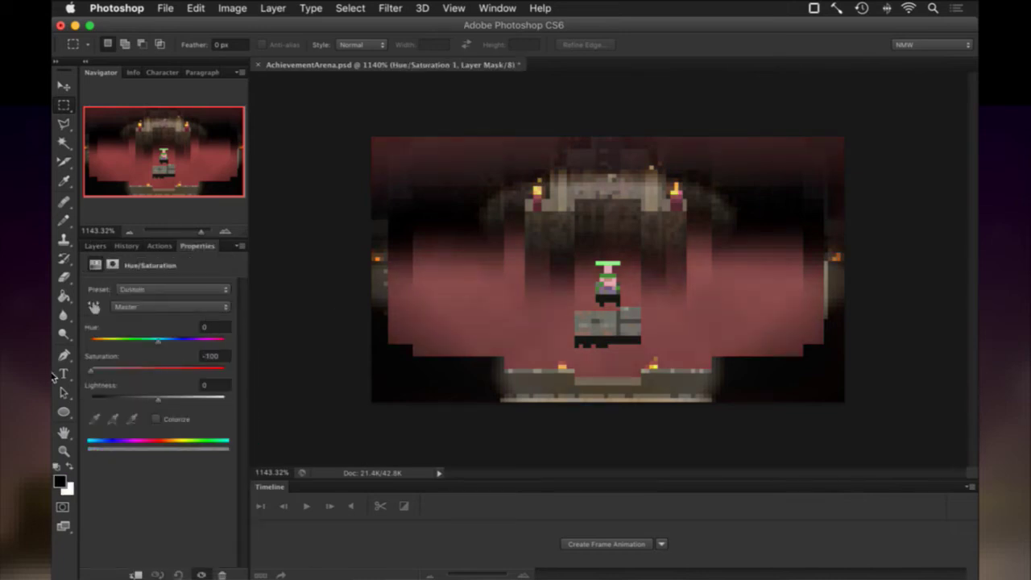
{"action": "left_click", "coordinate": [95, 245]}
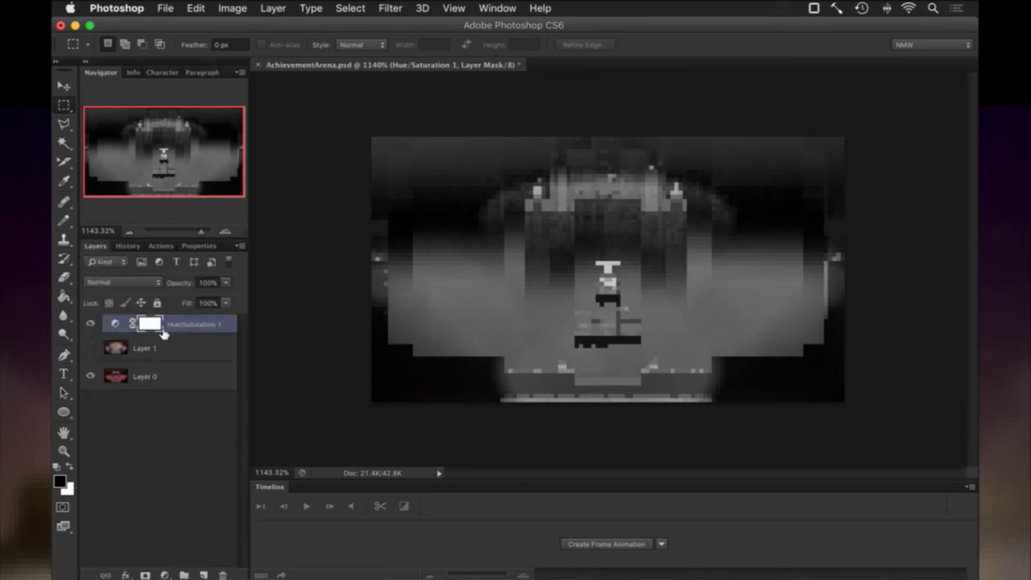
{"action": "right_click", "coordinate": [153, 320]}
{"action": "left_click", "coordinate": [177, 352]}
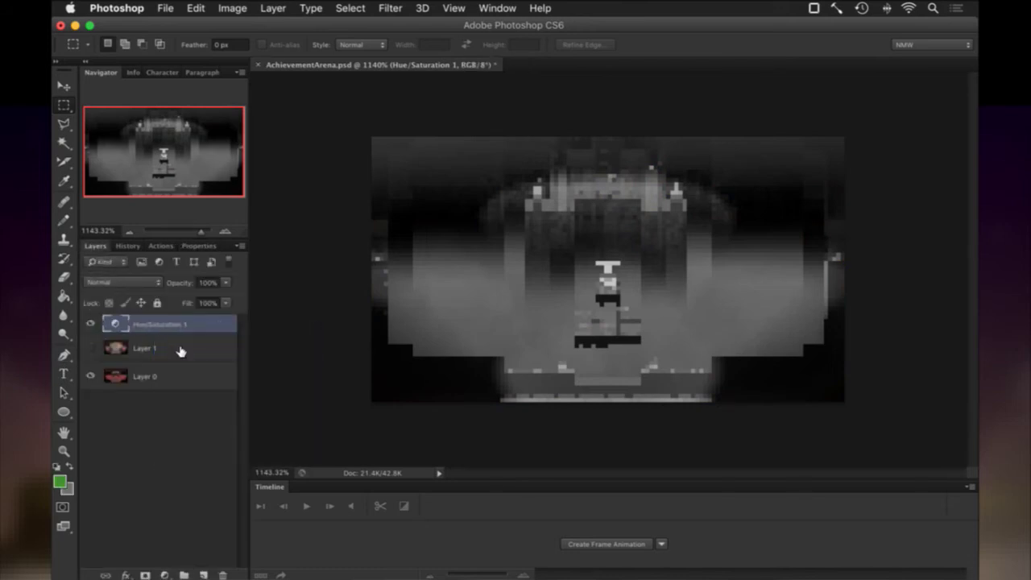
Step: Set up a PNG-24 web export of the grayscale arena image at 1920 × 1080 px with proportions unlinked
{"action": "key", "text": "super+alt+shift+s"}
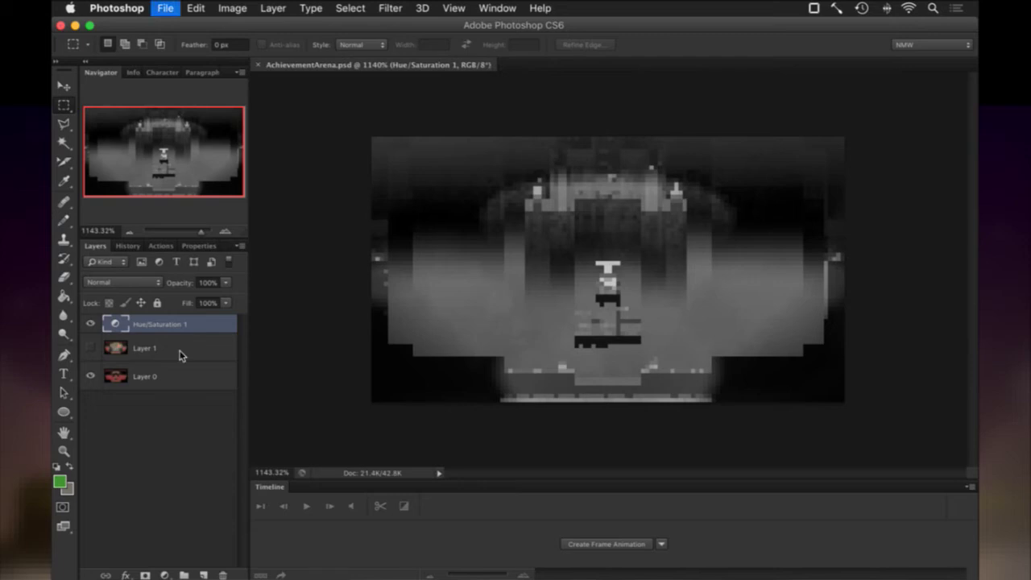
{"action": "key", "text": "Tab"}
{"action": "type", "text": "1920"}
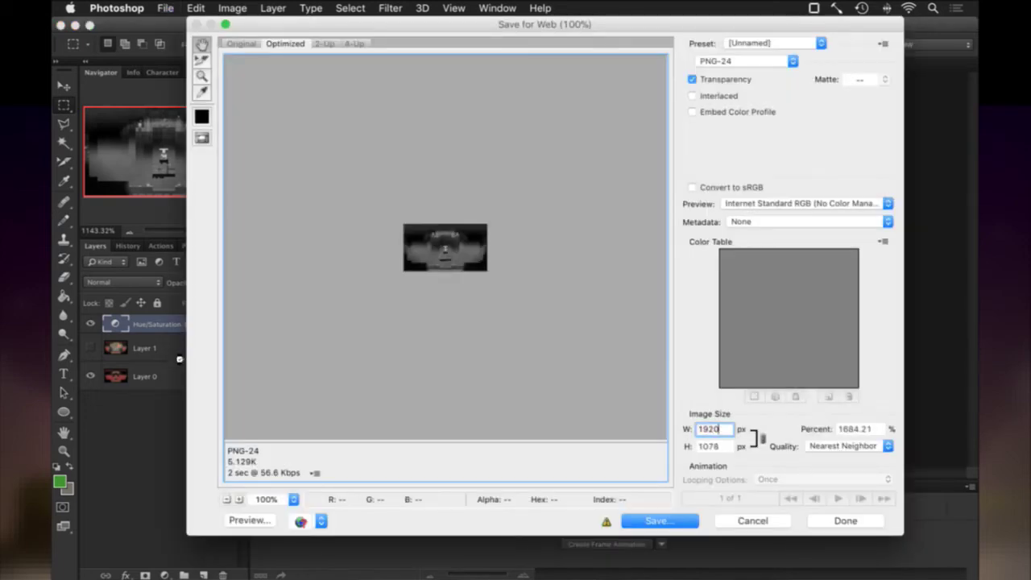
{"action": "key", "text": "Tab"}
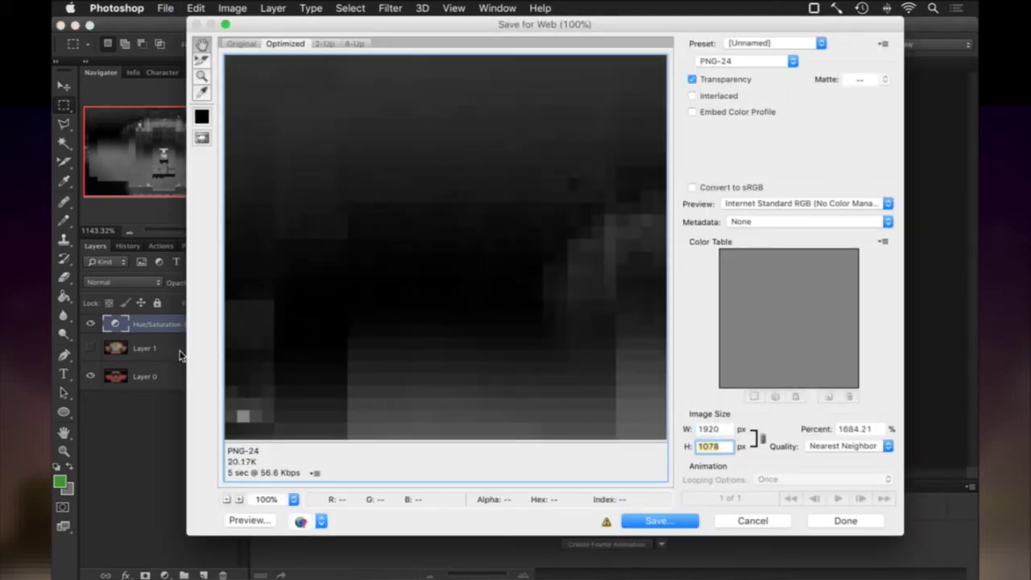
{"action": "left_click", "coordinate": [762, 438]}
{"action": "type", "text": "1080"}
{"action": "key", "text": "Tab"}
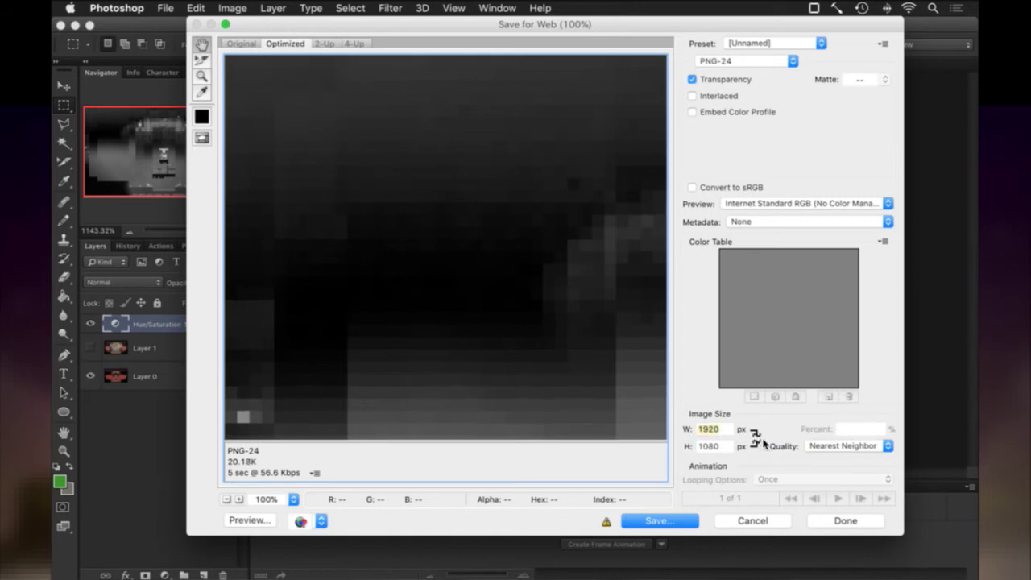
Step: Save the grayscale wide export as AchievementArenaW--.png in the Icons folder
{"action": "left_click", "coordinate": [710, 505]}
{"action": "key", "text": "Return"}
{"action": "key", "text": "Right"}
{"action": "type", "text": "W--"}
{"action": "key", "text": "Return"}
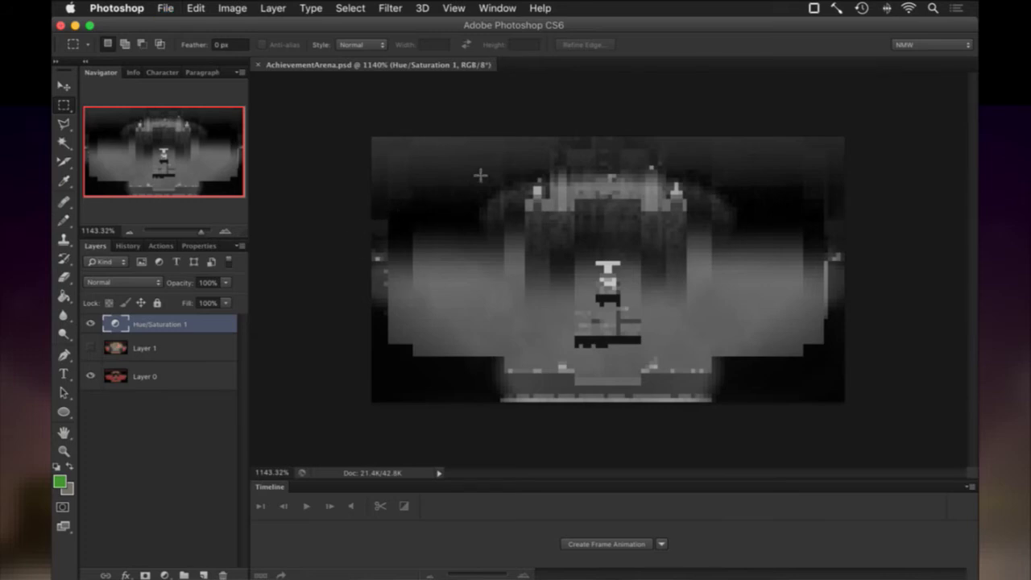
Step: Select a 64 × 64 px square centred on the arena character and crop the image to it
{"action": "left_click_drag", "start_coordinate": [492, 143], "coordinate": [748, 421]}
{"action": "left_click_drag", "start_coordinate": [721, 315], "coordinate": [705, 316]}
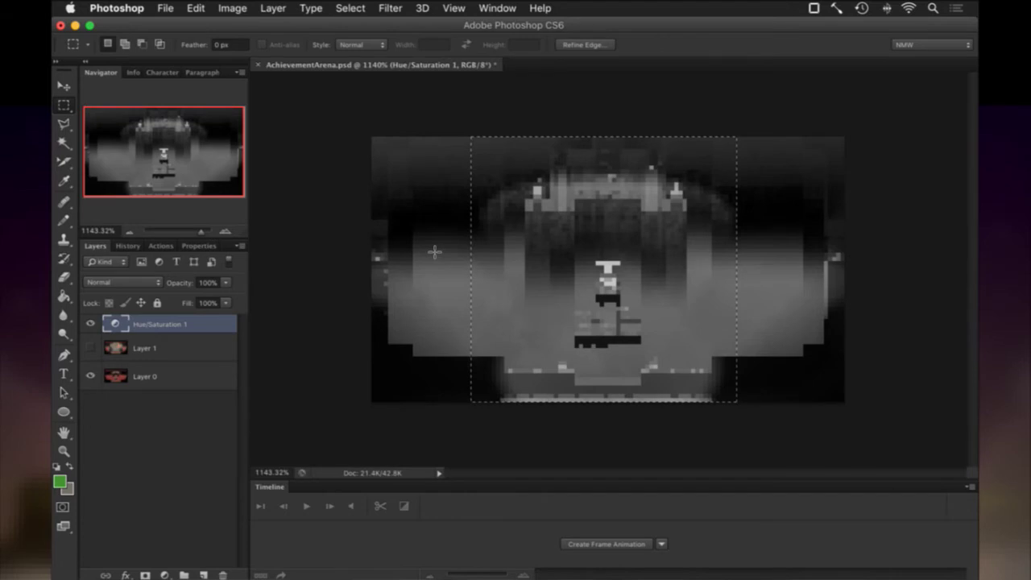
{"action": "left_click", "coordinate": [234, 8]}
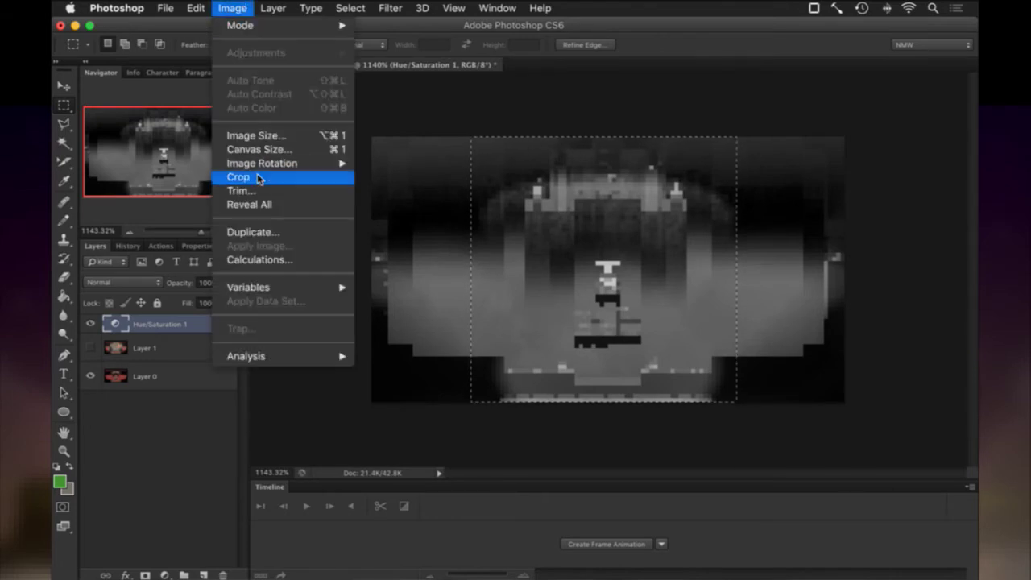
{"action": "left_click", "coordinate": [257, 175]}
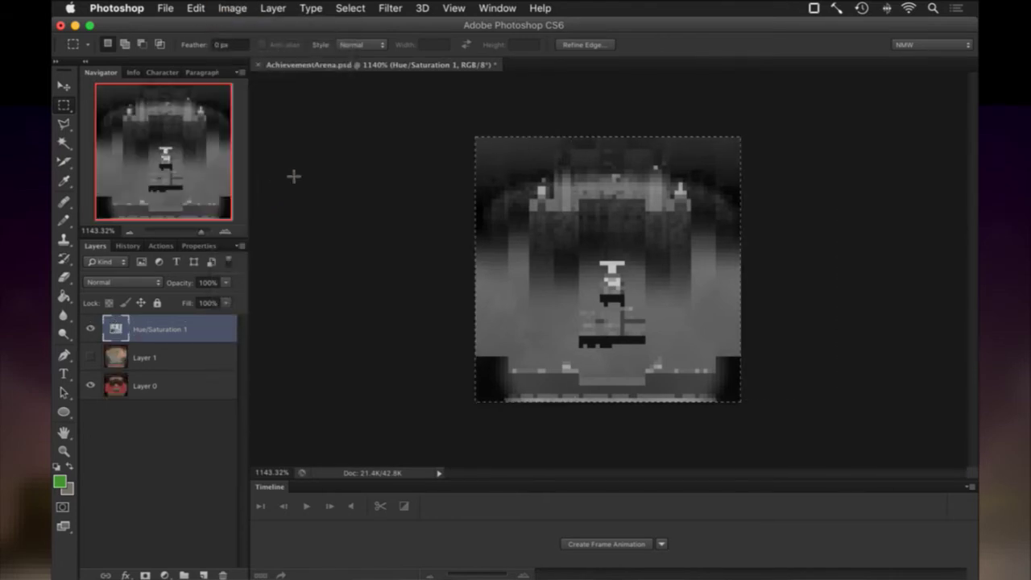
Step: Export the cropped grayscale image for web at 64 × 64 px as AchievementArena--.png
{"action": "key", "text": "super+alt+shift+s"}
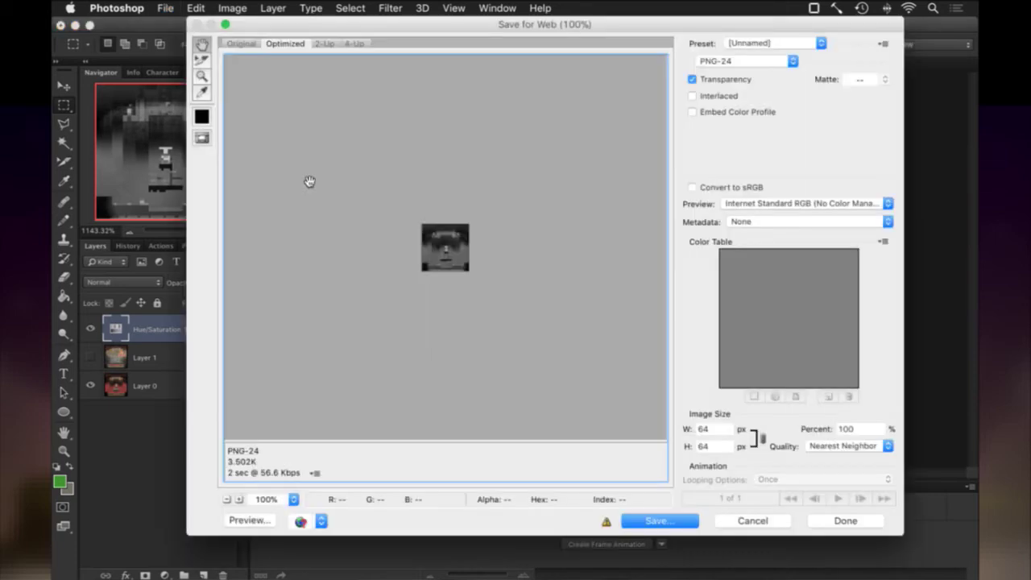
{"action": "key", "text": "Return"}
{"action": "key", "text": "Right"}
{"action": "type", "text": "--"}
{"action": "key", "text": "Return"}
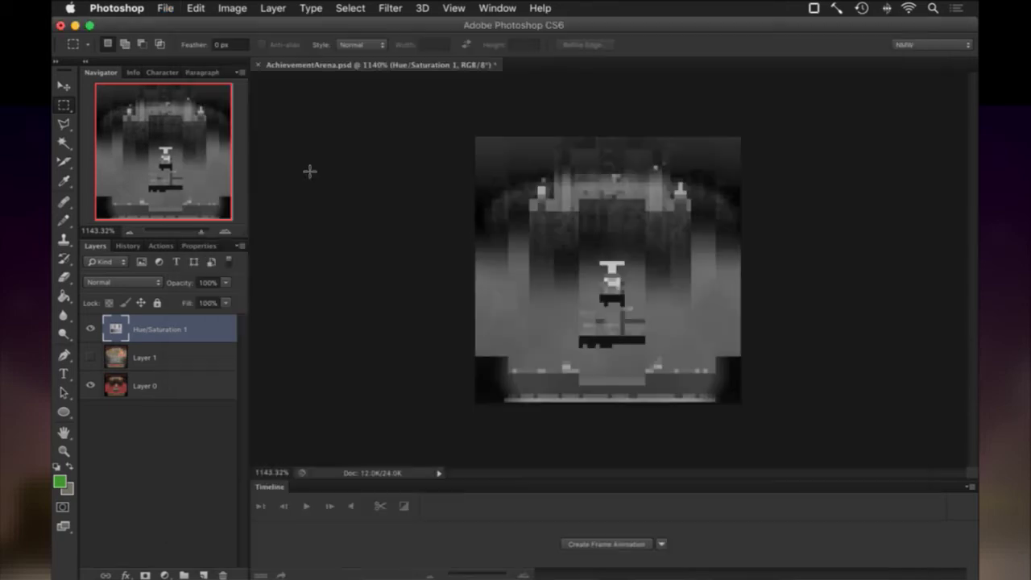
Step: Hide the Hue/Saturation layer and export the square colour image for web as AchievementArena.png
{"action": "left_click", "coordinate": [90, 328]}
{"action": "key", "text": "super+alt+shift+s"}
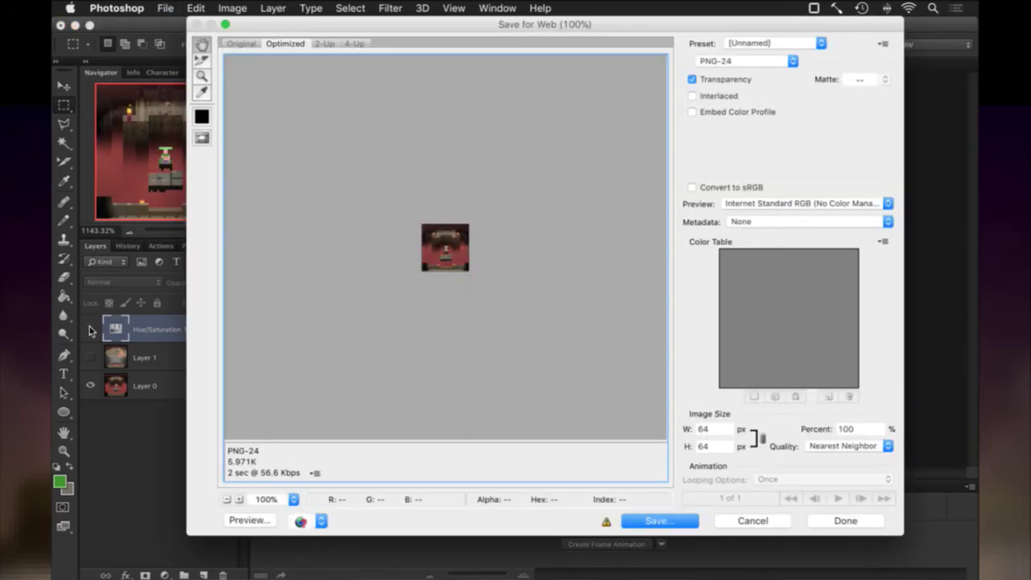
{"action": "key", "text": "Return"}
{"action": "key", "text": "Return"}
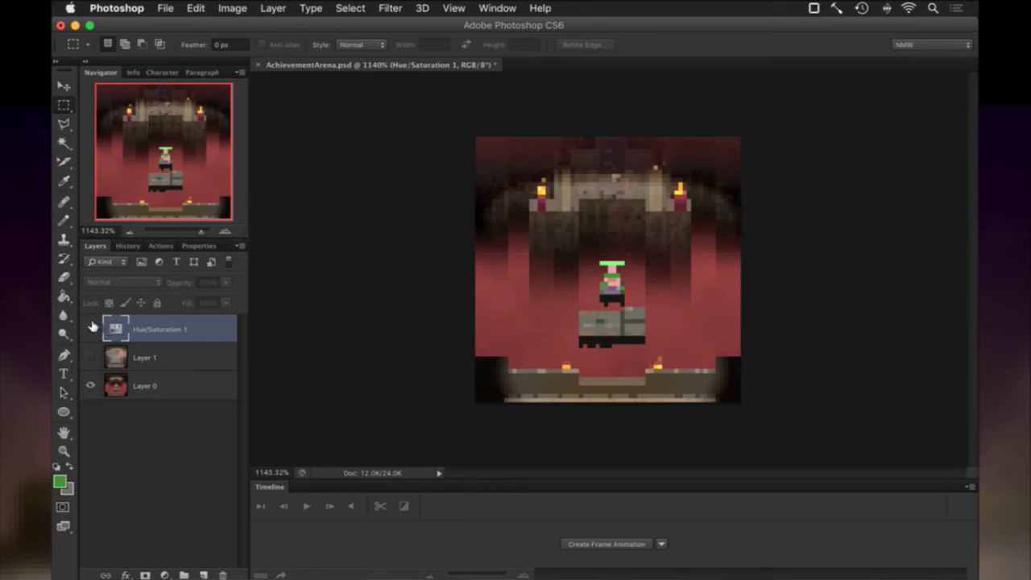
Step: Undo the crop to restore the wide canvas, and save AchievementArena.psd with the Hue/Saturation layer hidden
{"action": "key", "text": "super+alt+z"}
{"action": "key", "text": "super+alt+z"}
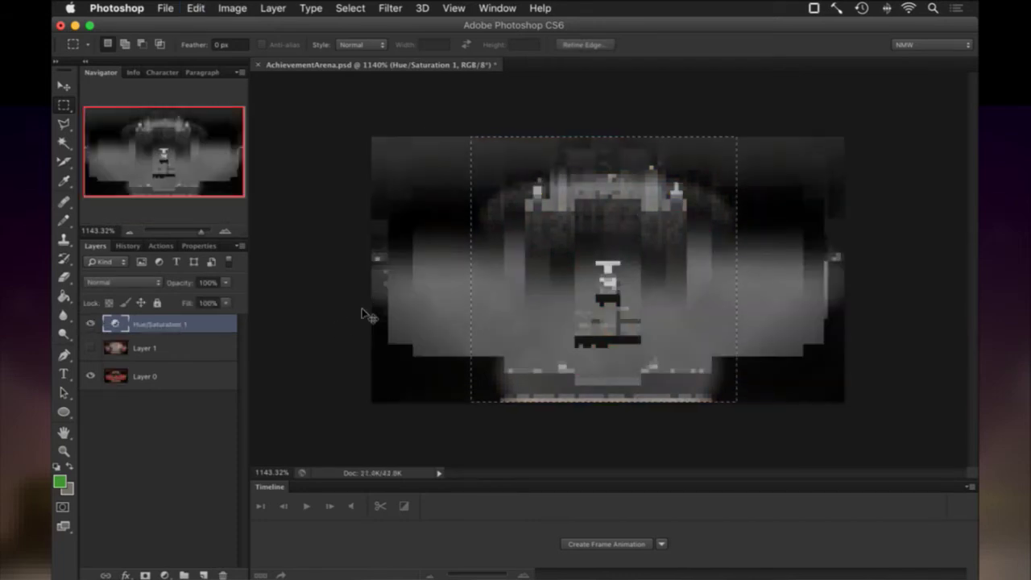
{"action": "left_click", "coordinate": [90, 324]}
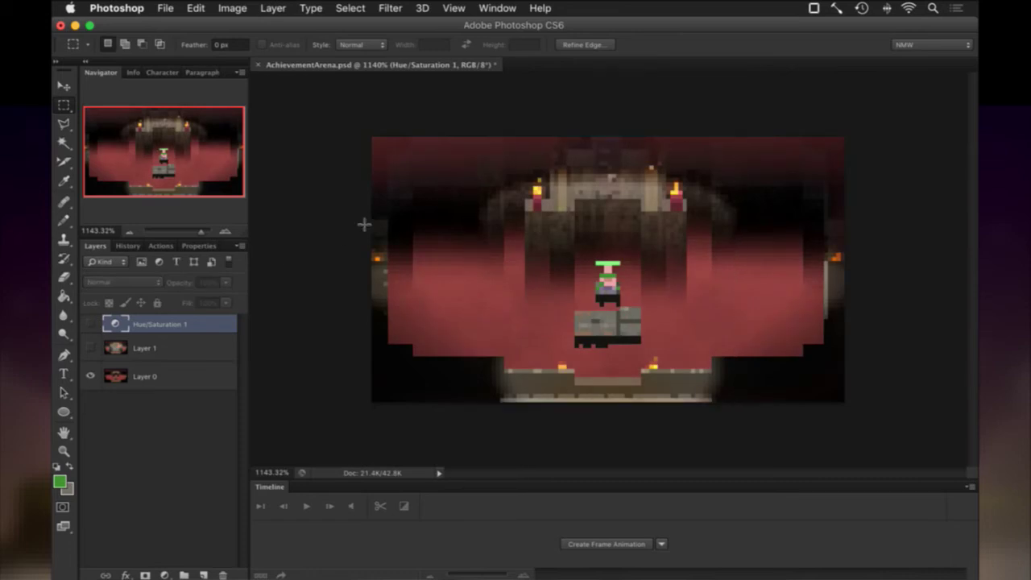
{"action": "key", "text": "super+s"}
Step: Switch to Finder and preview the exported AchievementArena PNG files in the Icons folder
{"action": "key", "text": "super+Tab"}
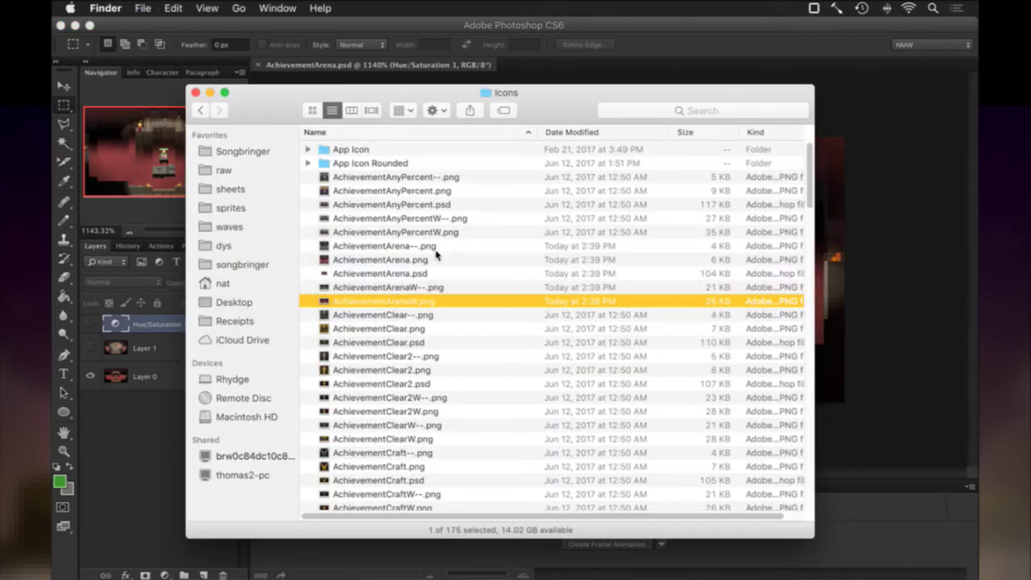
{"action": "left_click", "coordinate": [435, 252]}
{"action": "key", "text": "space"}
{"action": "key", "text": "space"}
{"action": "key", "text": "Down"}
{"action": "key", "text": "space"}
{"action": "key", "text": "space"}
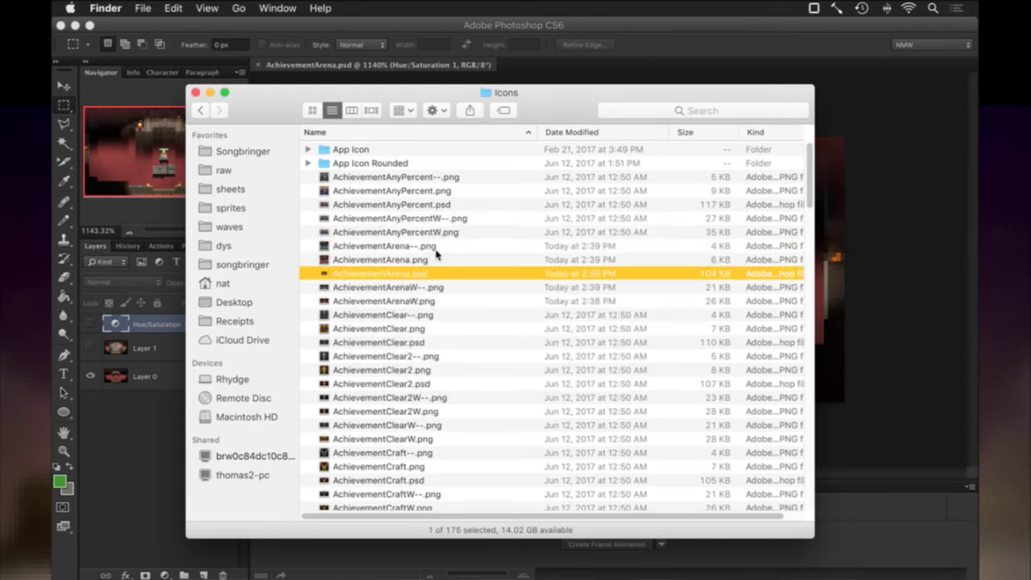
{"action": "key", "text": "Down"}
{"action": "key", "text": "Down"}
{"action": "key", "text": "space"}
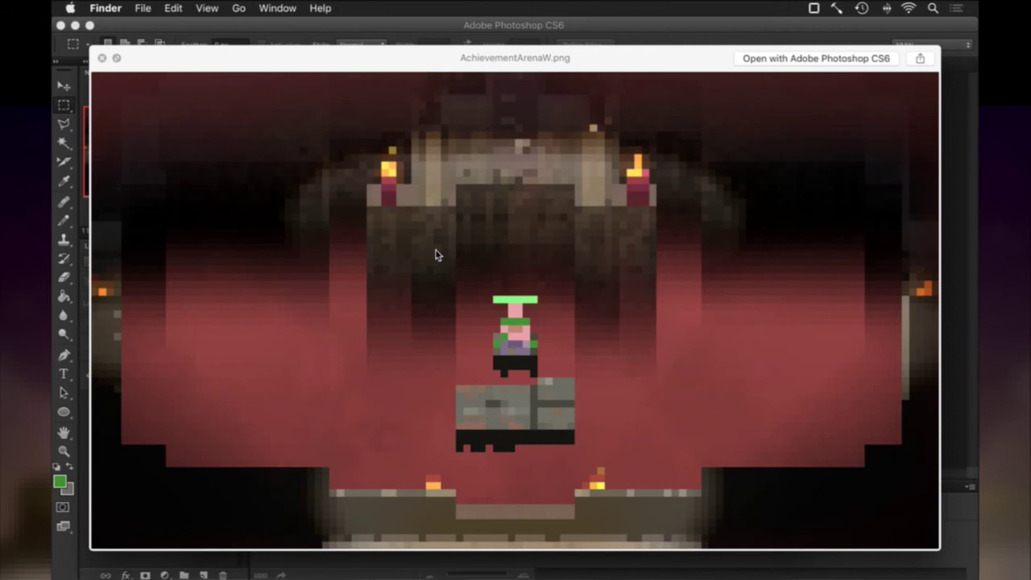
{"action": "key", "text": "space"}
{"action": "key", "text": "Down"}
{"action": "key", "text": "Up"}
{"action": "key", "text": "Up"}
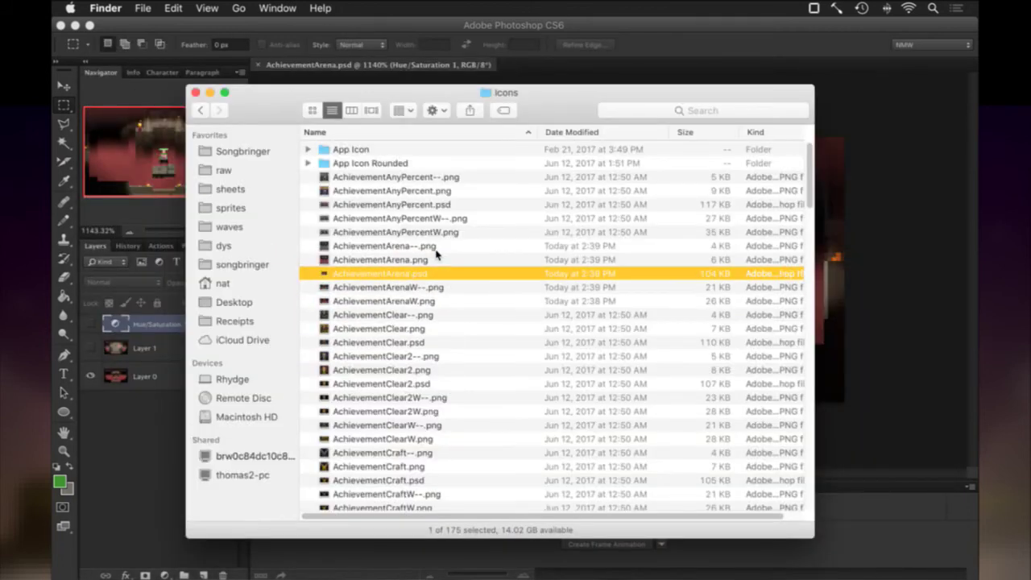
Step: Close AchievementArena.psd in Photoshop and return to the Icons folder in Finder
{"action": "left_click", "coordinate": [550, 81]}
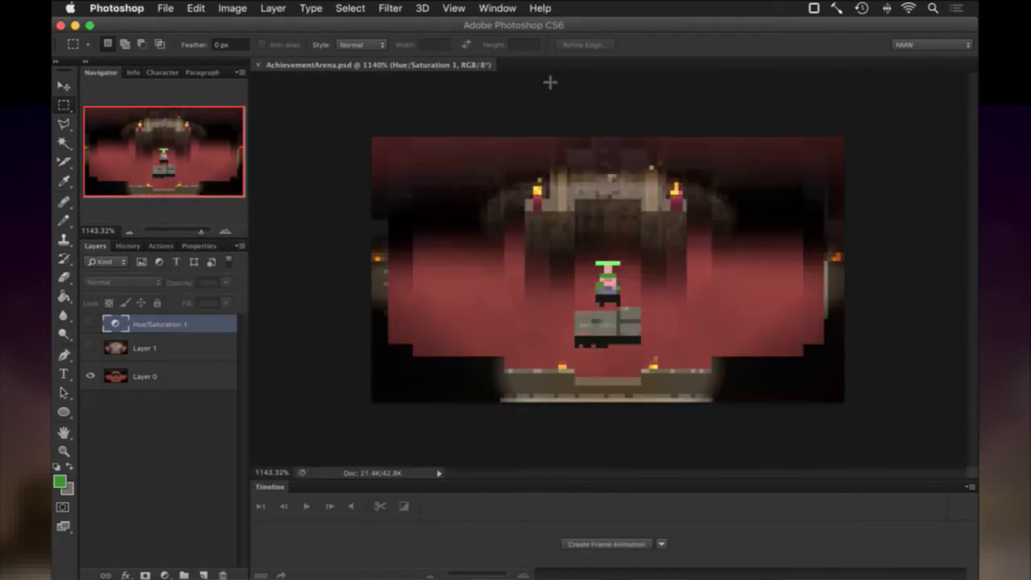
{"action": "key", "text": "super+w"}
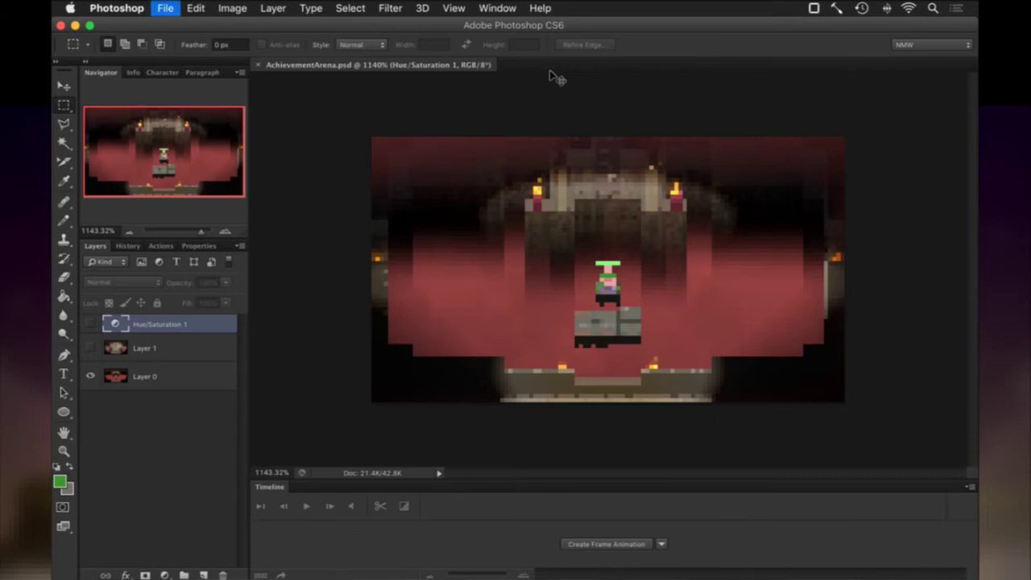
{"action": "key", "text": "super+Tab"}
{"action": "left_click", "coordinate": [397, 280]}
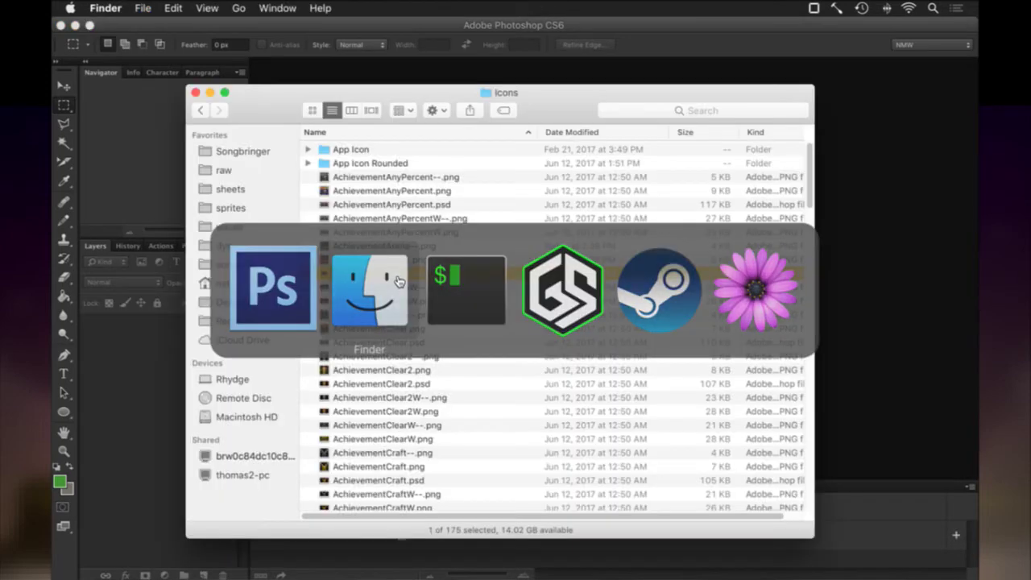
{"action": "key", "text": "super+Tab"}
{"action": "left_click", "coordinate": [279, 289]}
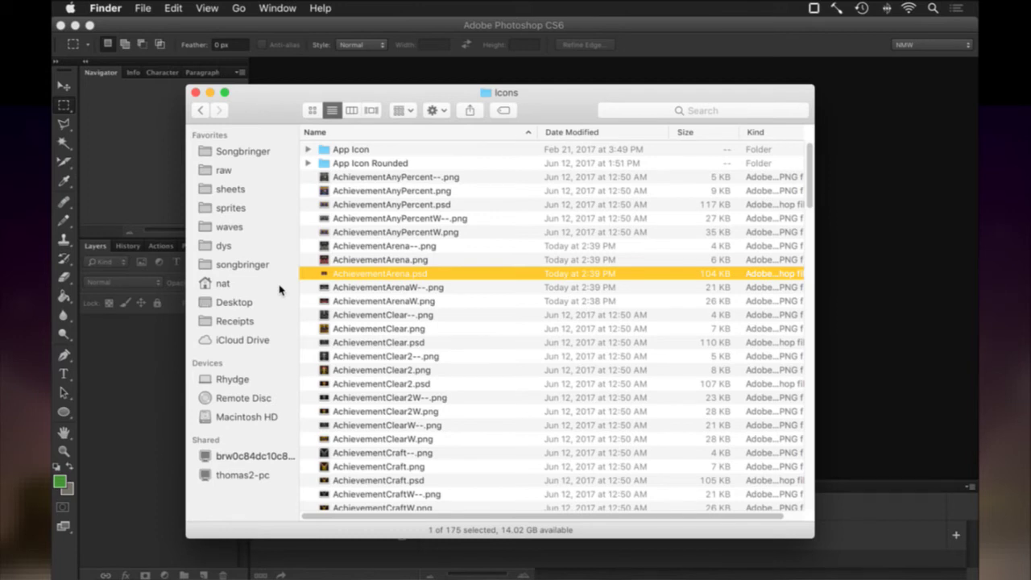
Step: Switch to iTerm, clear the search highlighting in Constants.h, and go to the start of the game-state file in the other window
{"action": "key", "text": "super+Tab"}
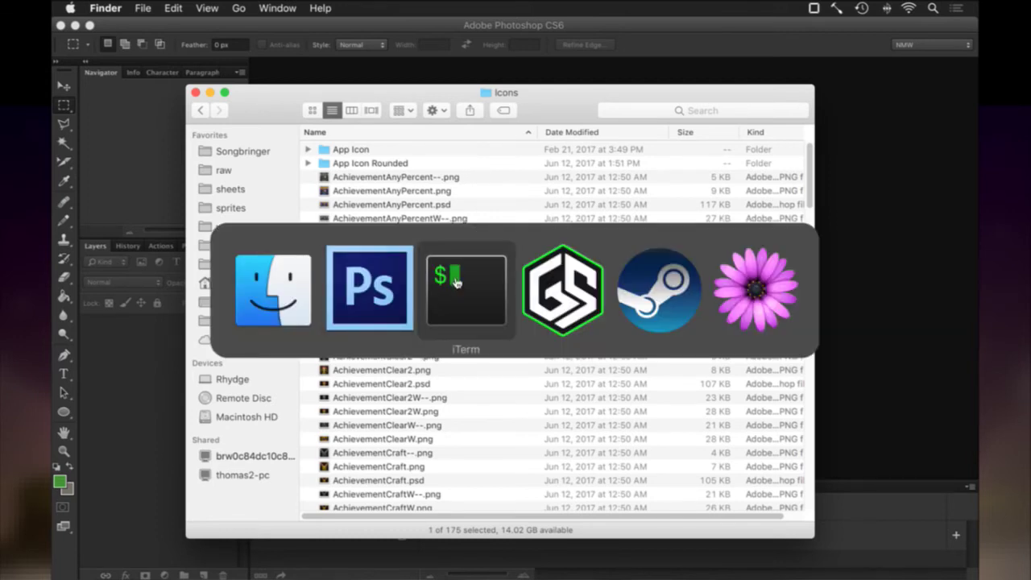
{"action": "left_click", "coordinate": [456, 283]}
{"action": "type", "text": ":noh"}
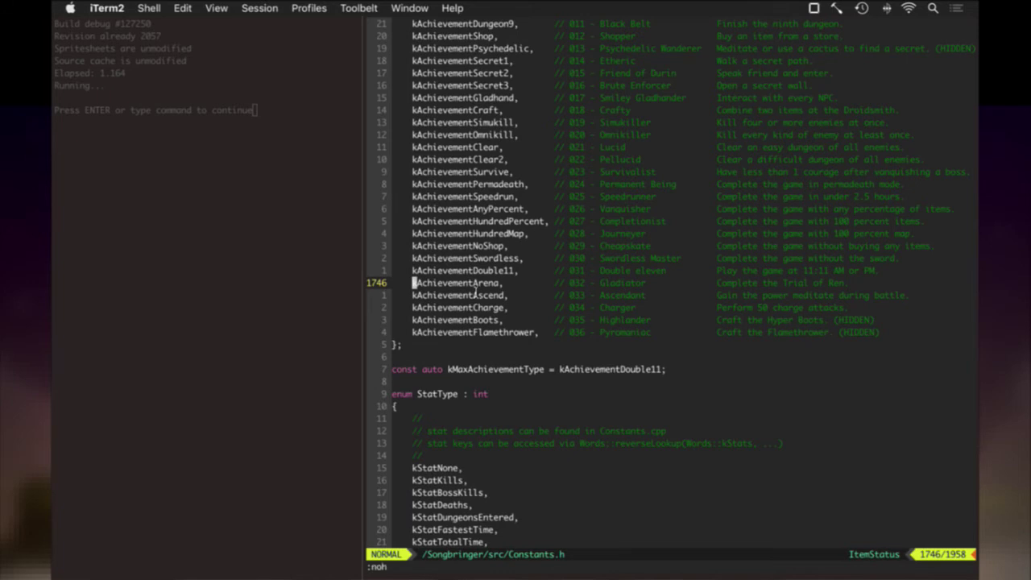
{"action": "key", "text": "super+grave"}
{"action": "key", "text": "g"}
{"action": "key", "text": "g"}
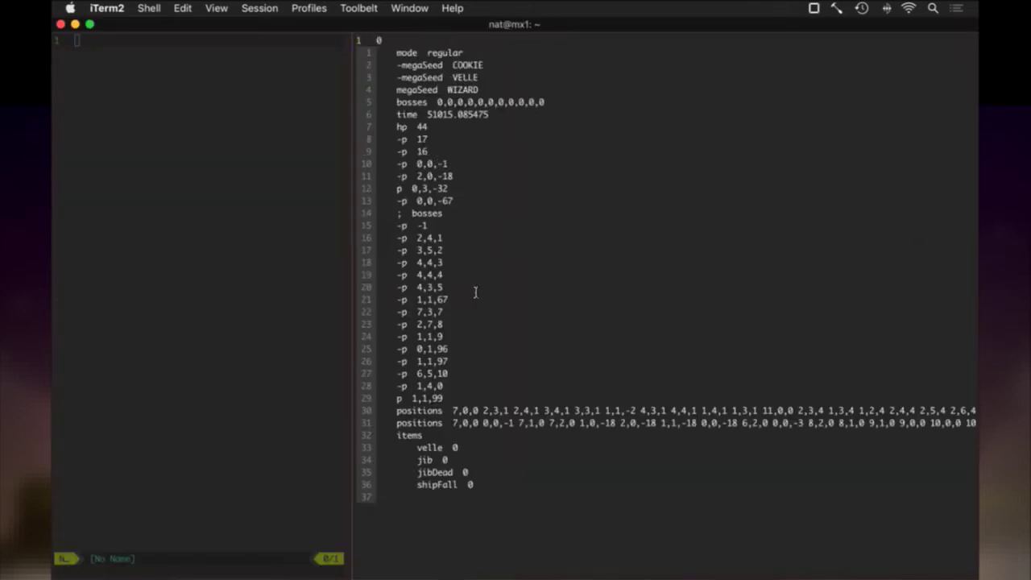
Step: In Saves.txt, disable the position line 0,3,-32 with a leading hyphen, enable position 0,0,-67, and save the file
{"action": "key", "text": "j"}
{"action": "key", "text": "j"}
{"action": "key", "text": "j"}
{"action": "key", "text": "j"}
{"action": "key", "text": "j"}
{"action": "key", "text": "j"}
{"action": "key", "text": "j"}
{"action": "key", "text": "j"}
{"action": "key", "text": "j"}
{"action": "key", "text": "j"}
{"action": "key", "text": "j"}
{"action": "key", "text": "j"}
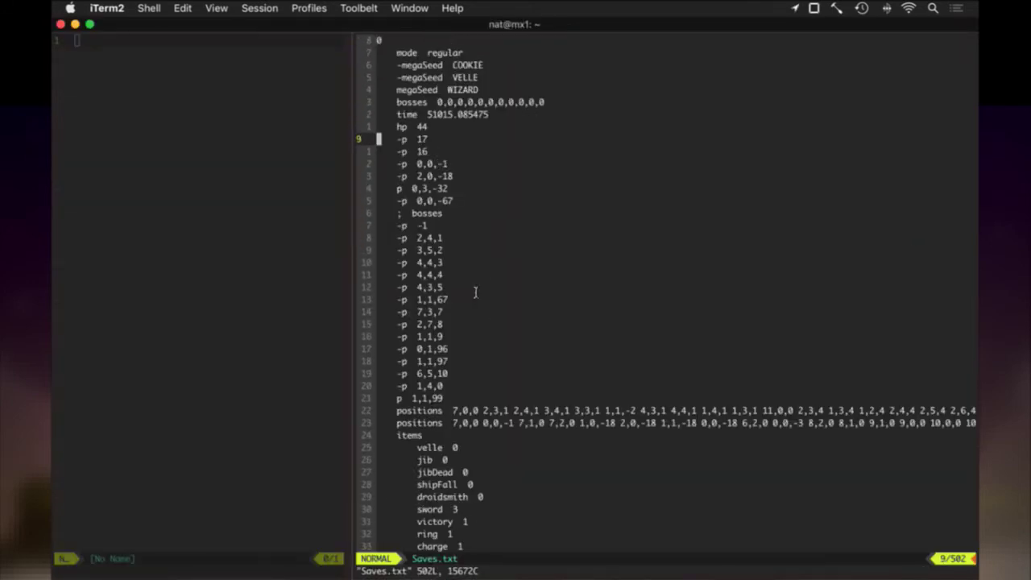
{"action": "type", "text": "i-"}
{"action": "key", "text": "Escape"}
{"action": "type", "text": "jx:w"}
{"action": "key", "text": "Return"}
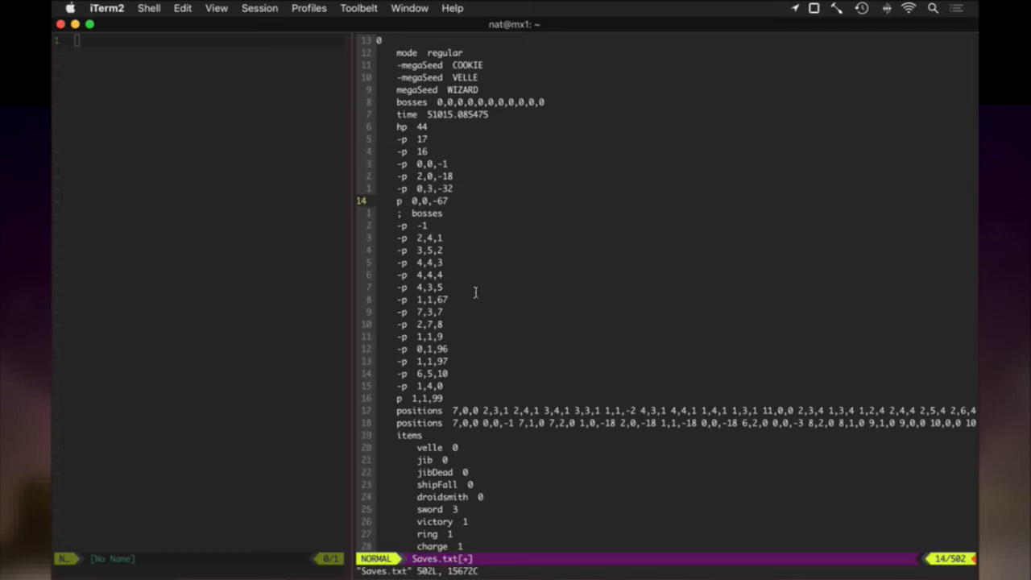
Step: Build and run Songbringer with the edited save
{"action": "key", "text": "w"}
{"action": "key", "text": "l"}
{"action": "key", "text": "l"}
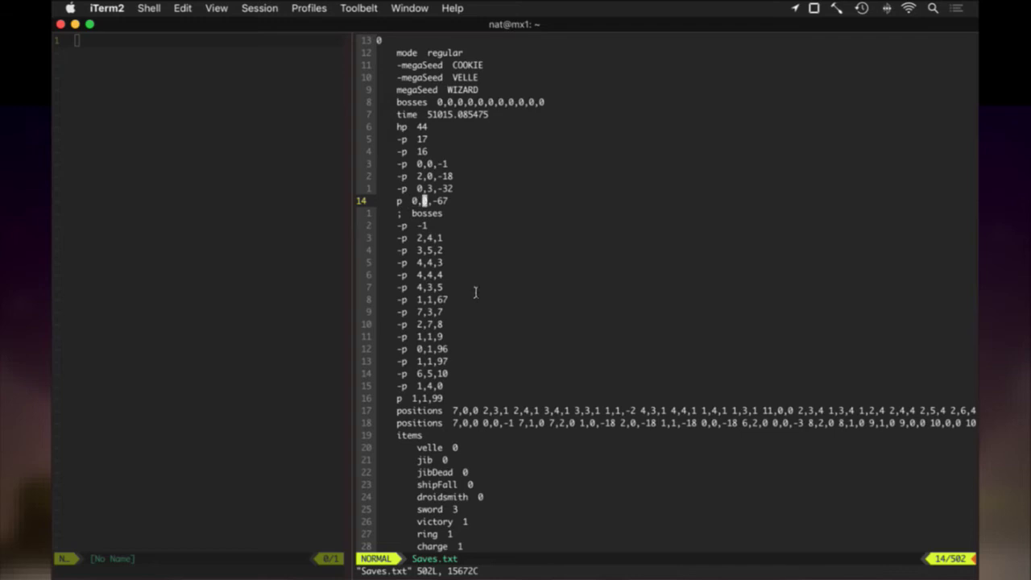
{"action": "key", "text": "F5"}
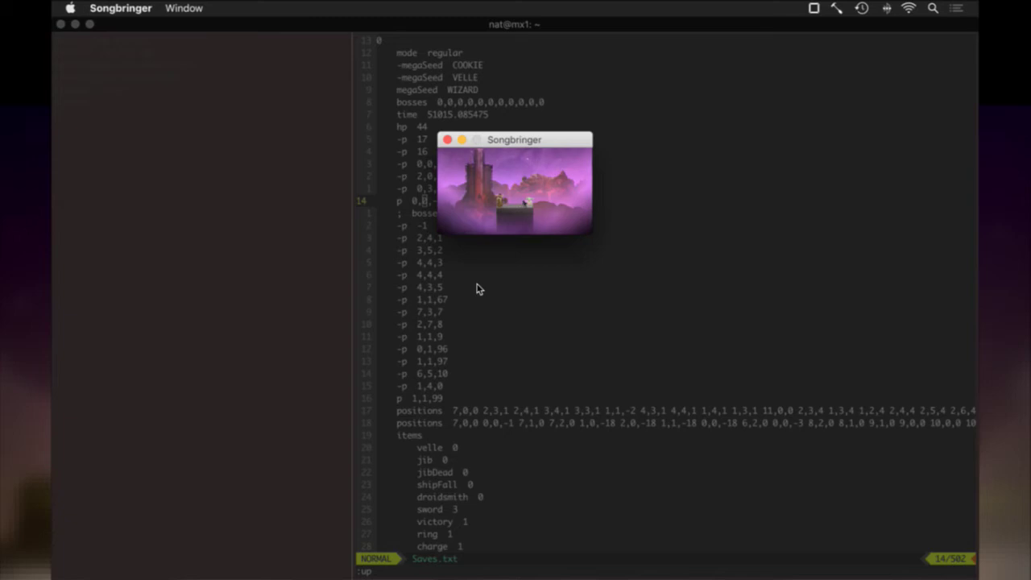
Step: Capture three screenshots of the Songbringer window showing the red-tower scene, and quit the game
{"action": "key", "text": "super+shift+4"}
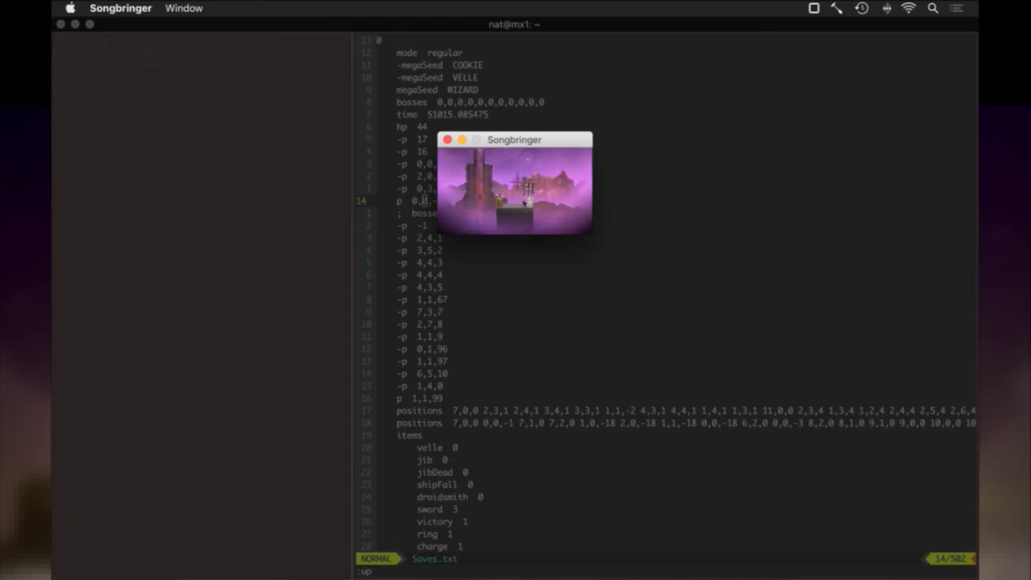
{"action": "key", "text": "space"}
{"action": "left_click", "coordinate": [516, 184]}
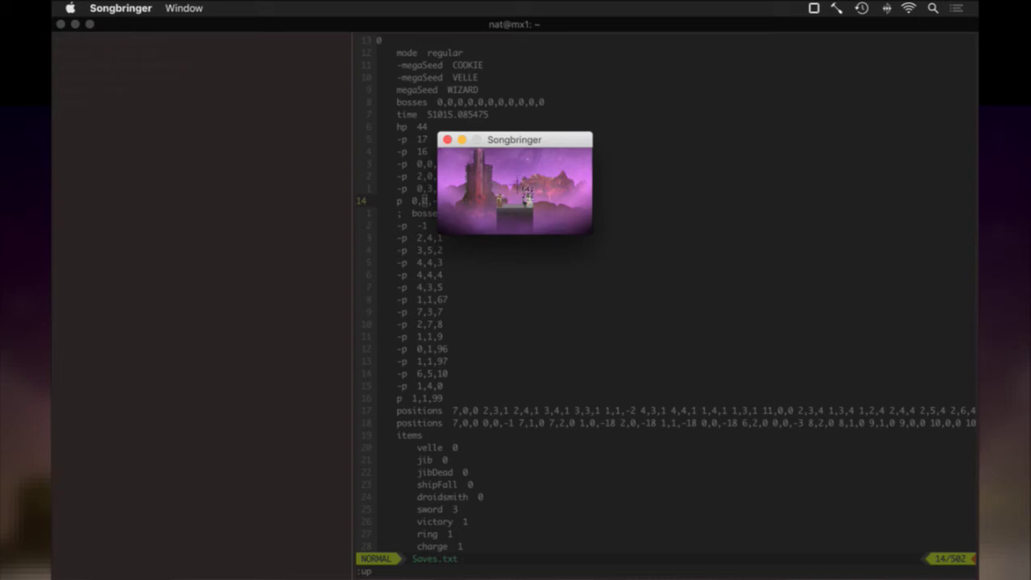
{"action": "key", "text": "space"}
{"action": "left_click", "coordinate": [518, 190]}
{"action": "key", "text": "super+shift+4"}
{"action": "key", "text": "space"}
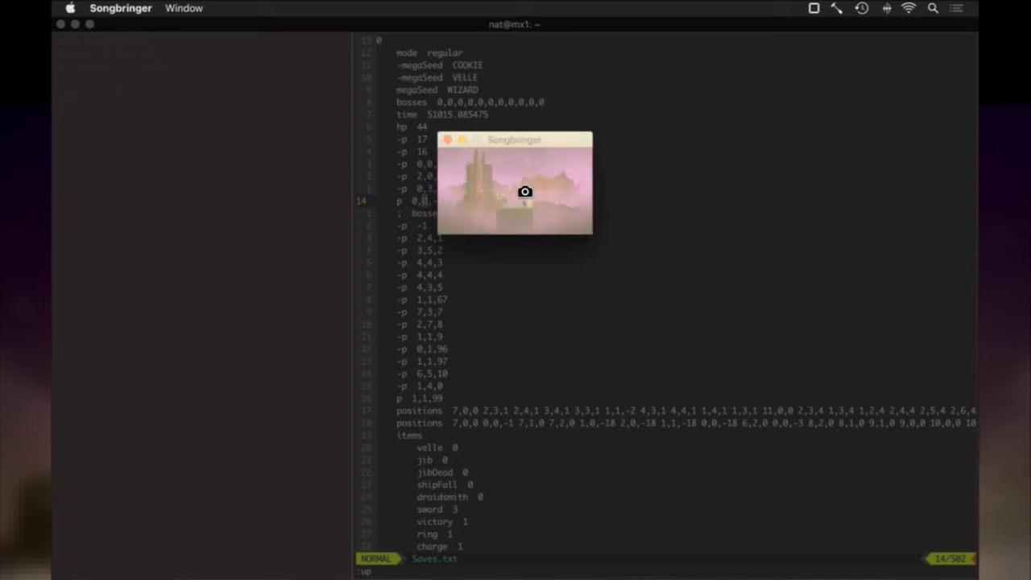
{"action": "left_click", "coordinate": [524, 192]}
{"action": "key", "text": "super+q"}
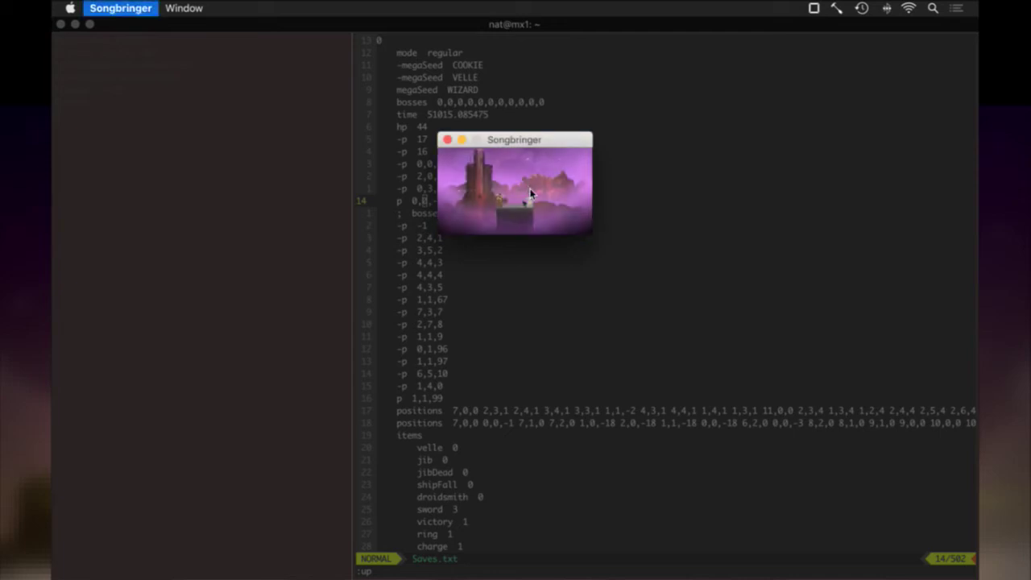
Step: Reveal the desktop, delete the old arena screenshots, and place the third purple-scene screenshot below the other two
{"action": "key", "text": "F11"}
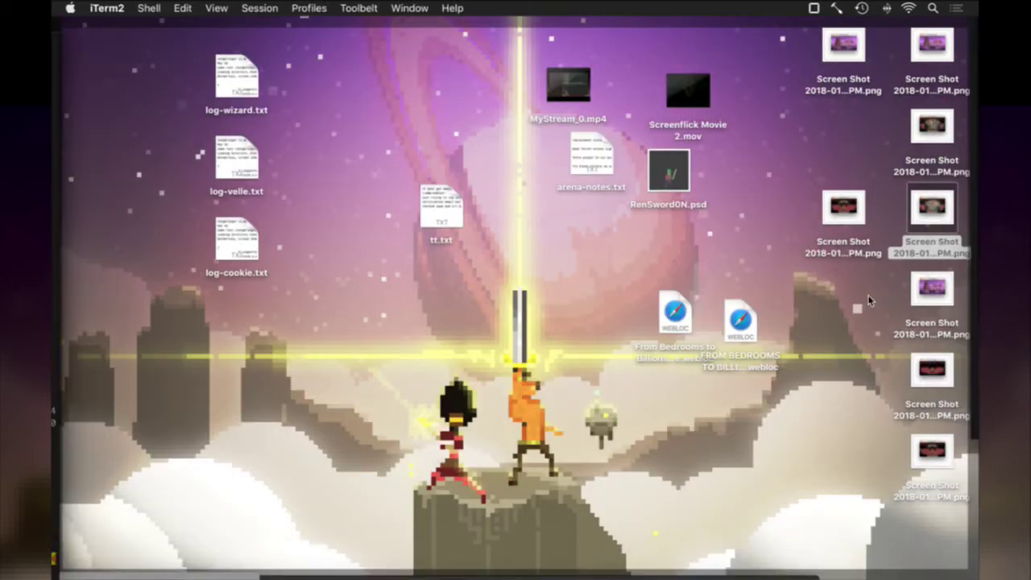
{"action": "left_click_drag", "start_coordinate": [805, 109], "coordinate": [974, 233]}
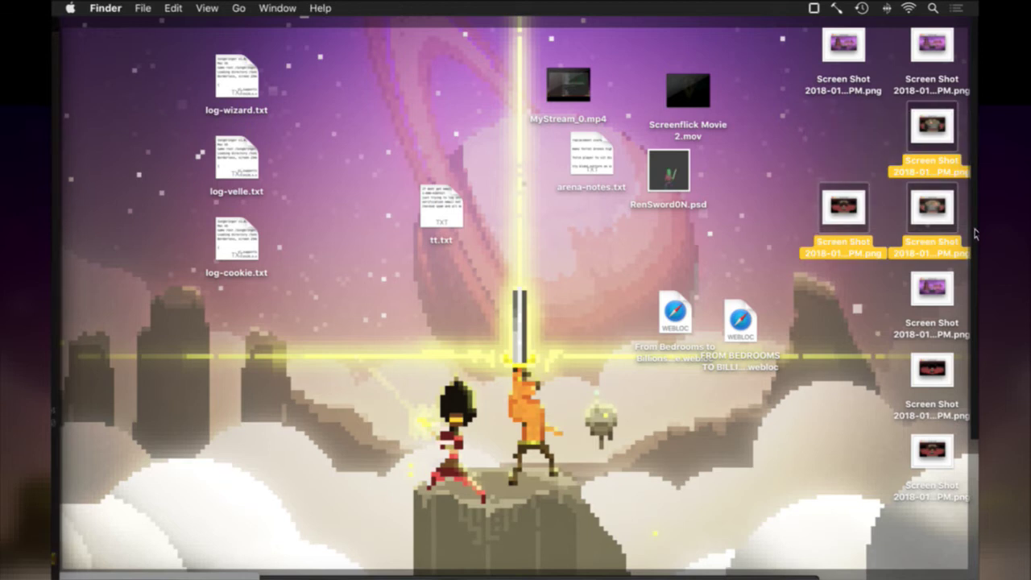
{"action": "key", "text": "super+BackSpace"}
{"action": "left_click_drag", "start_coordinate": [846, 381], "coordinate": [938, 50]}
Step: Preview the three red-tower Songbringer screenshots on the desktop and compare them with each other
{"action": "key", "text": "space"}
{"action": "key", "text": "Left"}
{"action": "key", "text": "Right"}
{"action": "key", "text": "Left"}
{"action": "key", "text": "Right"}
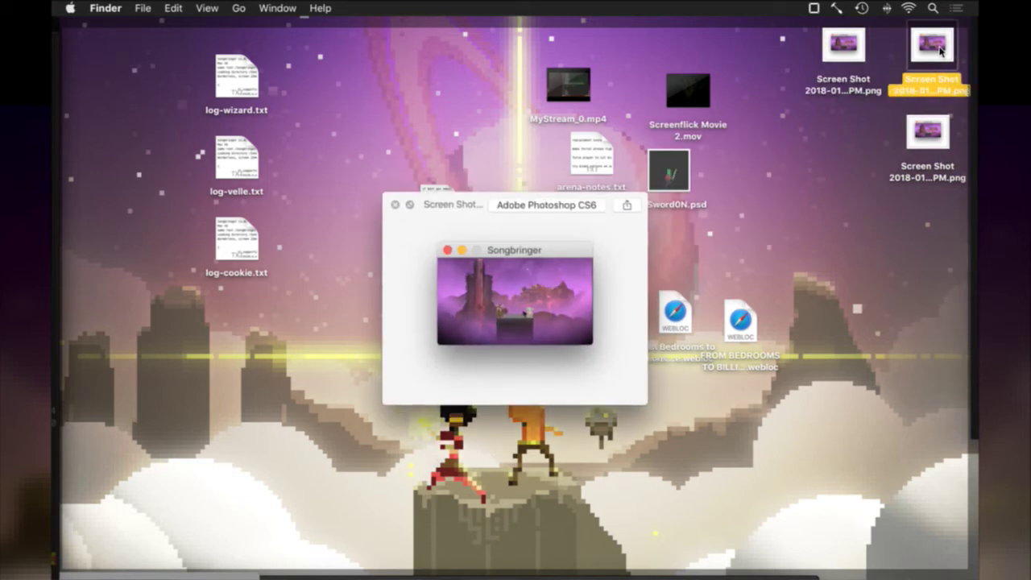
{"action": "key", "text": "Down"}
{"action": "key", "text": "Up"}
{"action": "key", "text": "Left"}
{"action": "key", "text": "Right"}
{"action": "key", "text": "Down"}
{"action": "key", "text": "space"}
{"action": "left_click", "coordinate": [856, 154]}
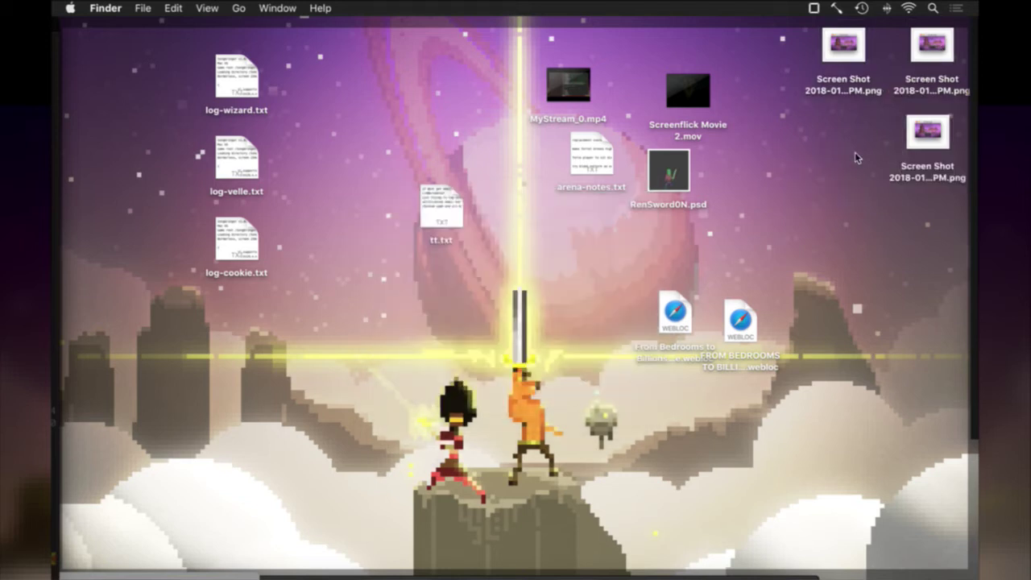
Step: Return to iTerm, change the hundreds digit of the time value in Saves.txt, save, and test-run Songbringer
{"action": "key", "text": "super+Tab"}
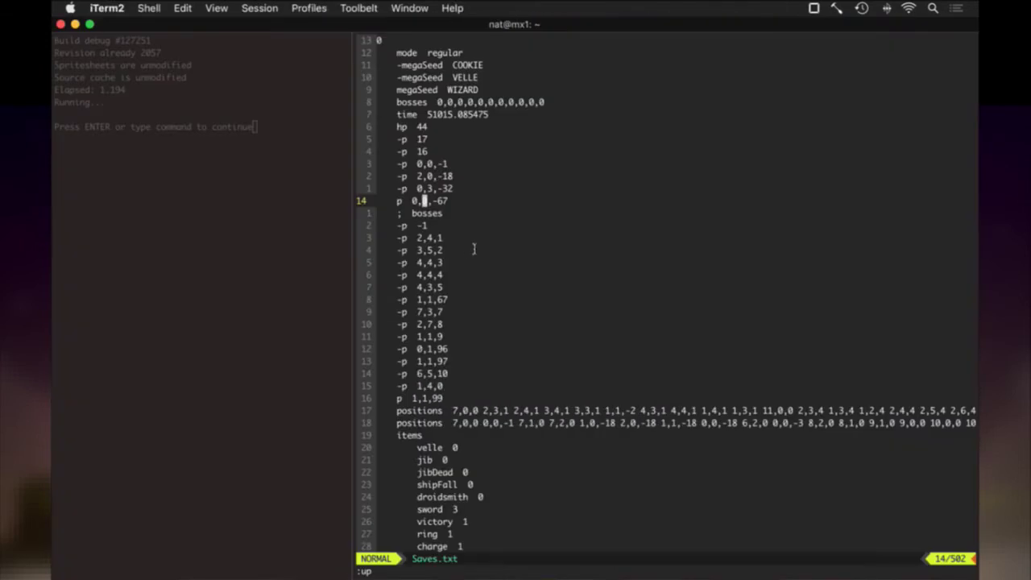
{"action": "key", "text": "k"}
{"action": "key", "text": "k"}
{"action": "key", "text": "k"}
{"action": "key", "text": "k"}
{"action": "key", "text": "k"}
{"action": "key", "text": "k"}
{"action": "key", "text": "k"}
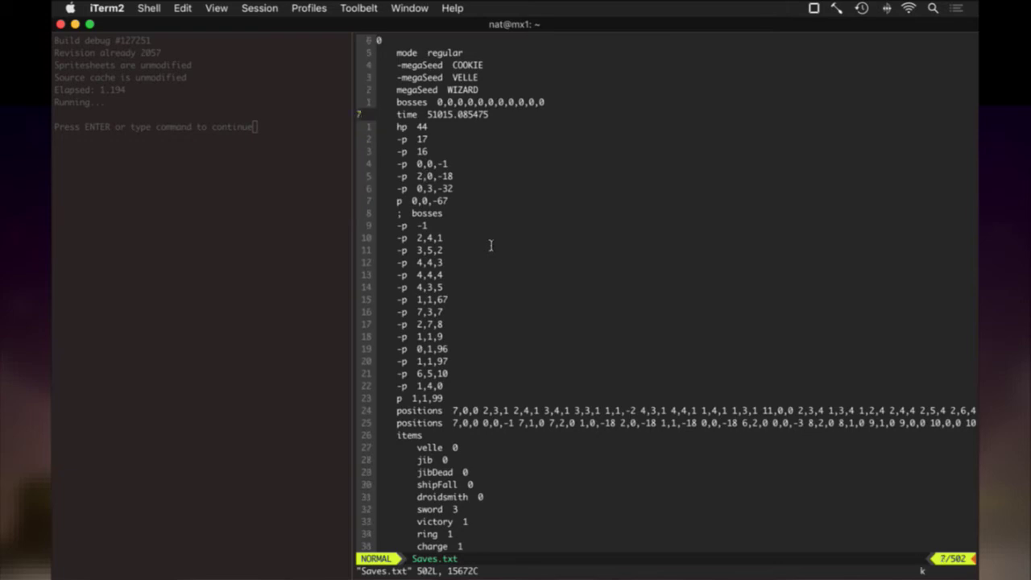
{"action": "key", "text": "l"}
{"action": "key", "text": "l"}
{"action": "key", "text": "l"}
{"action": "type", "text": "r0u"}
{"action": "type", "text": ":up"}
{"action": "key", "text": "Return"}
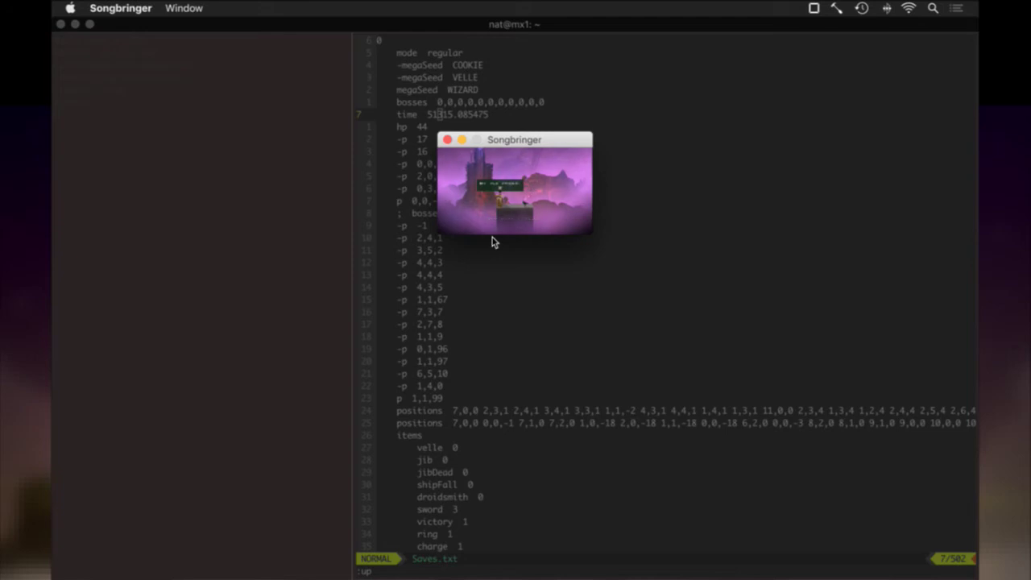
{"action": "key", "text": "super+q"}
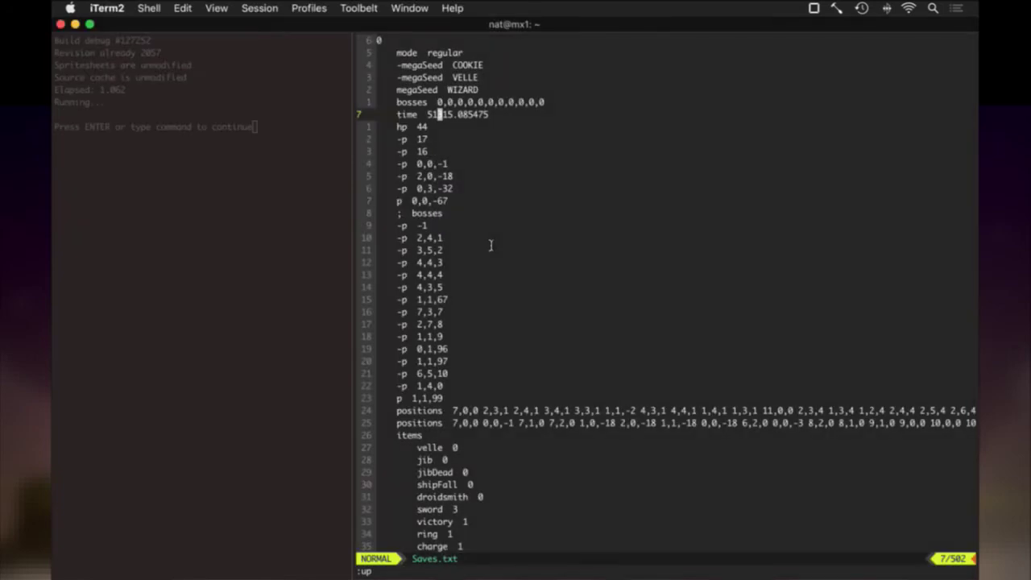
Step: Set the time in Saves.txt to 51415.085475, overwrite the externally changed file, and run Songbringer again
{"action": "key", "text": "Return"}
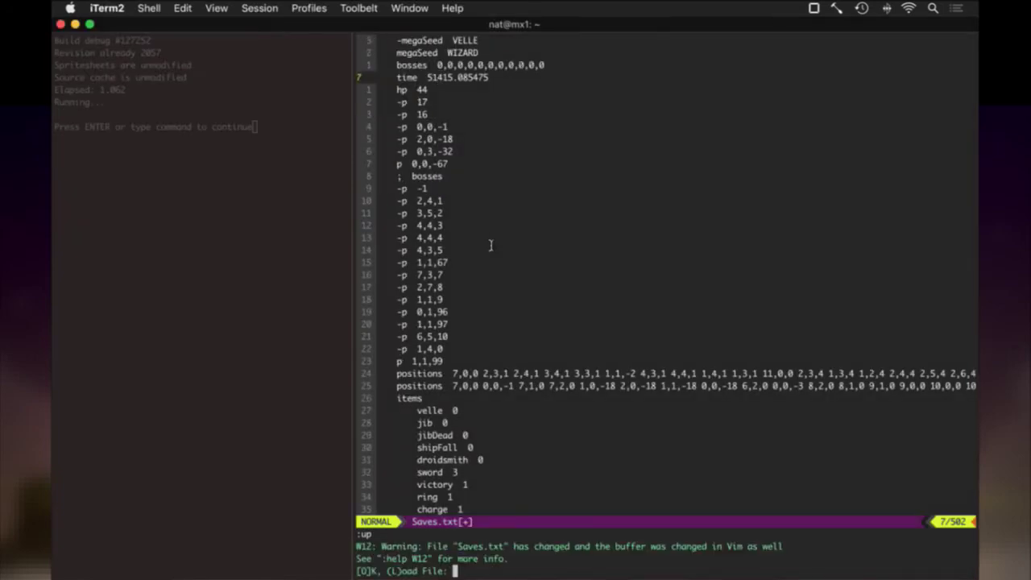
{"action": "type", "text": "o:up"}
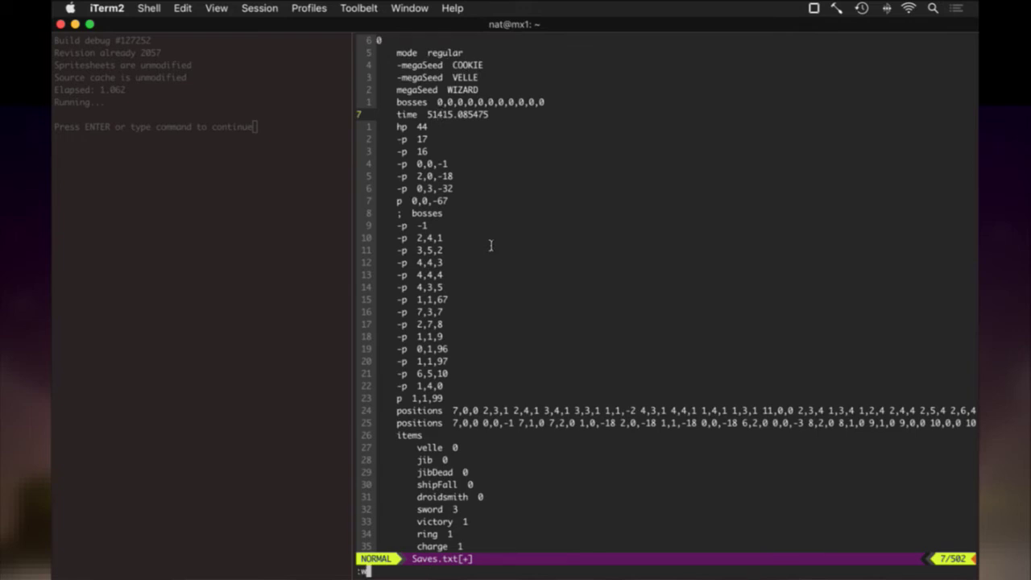
{"action": "key", "text": "Return"}
{"action": "key", "text": "y"}
{"action": "key", "text": "Return"}
{"action": "type", "text": ":up"}
{"action": "key", "text": "Return"}
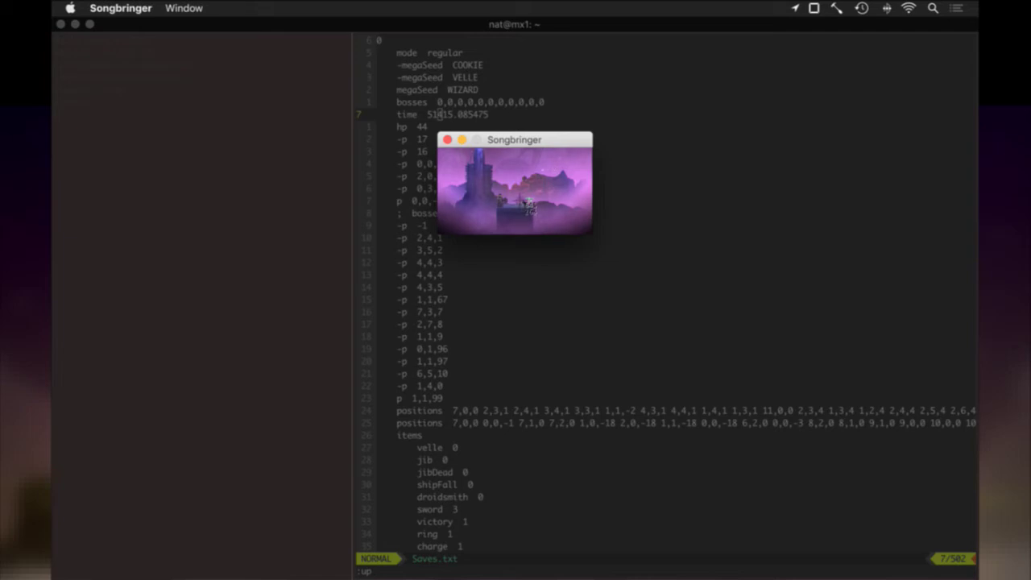
Step: Capture several screenshots of the Songbringer window showing the blue-tower scene, and quit the game
{"action": "key", "text": "super+shift+4"}
{"action": "key", "text": "space"}
{"action": "left_click", "coordinate": [517, 199]}
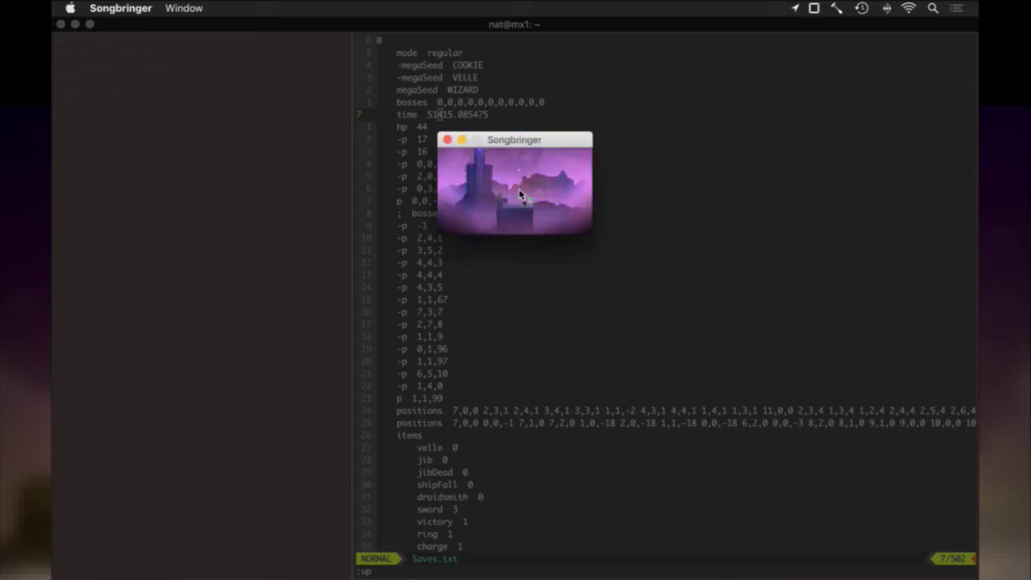
{"action": "key", "text": "super+shift+4"}
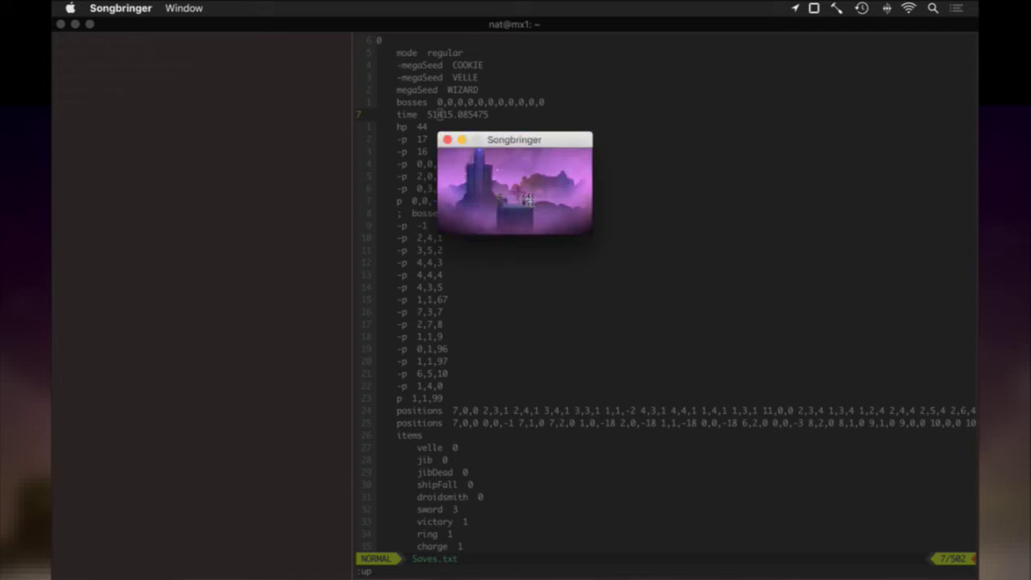
{"action": "key", "text": "space"}
{"action": "left_click", "coordinate": [516, 191]}
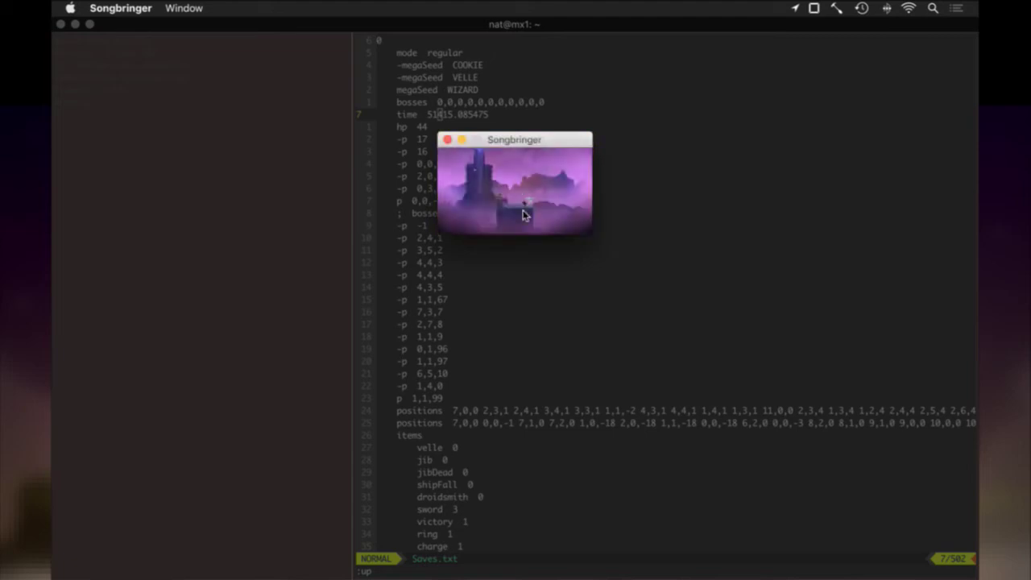
{"action": "key", "text": "super+shift+4"}
{"action": "key", "text": "space"}
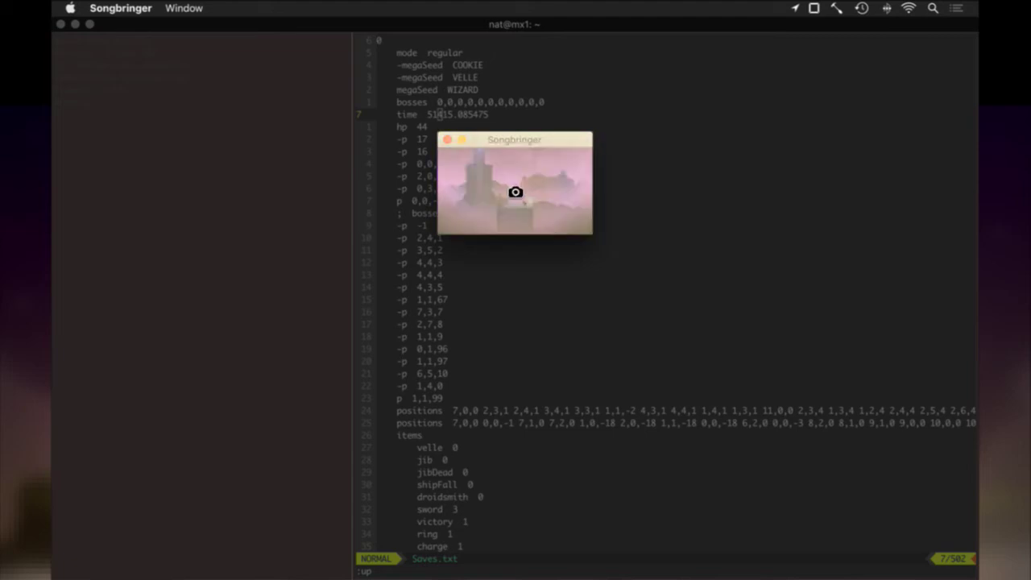
{"action": "left_click", "coordinate": [516, 189]}
{"action": "key", "text": "super+q"}
Step: Reveal the desktop and line up the stray new screenshot in the column with the others
{"action": "key", "text": "F11"}
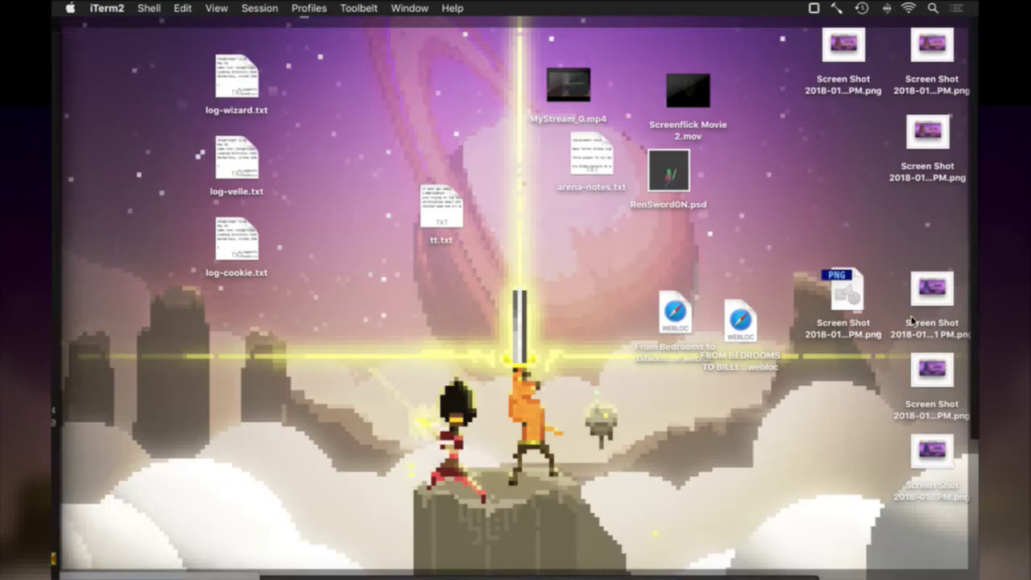
{"action": "left_click", "coordinate": [930, 286]}
{"action": "left_click_drag", "start_coordinate": [852, 283], "coordinate": [931, 215]}
Step: Preview the column of Songbringer screenshots from the first red-tower shot through the blue-tower shots and back
{"action": "left_click", "coordinate": [942, 47]}
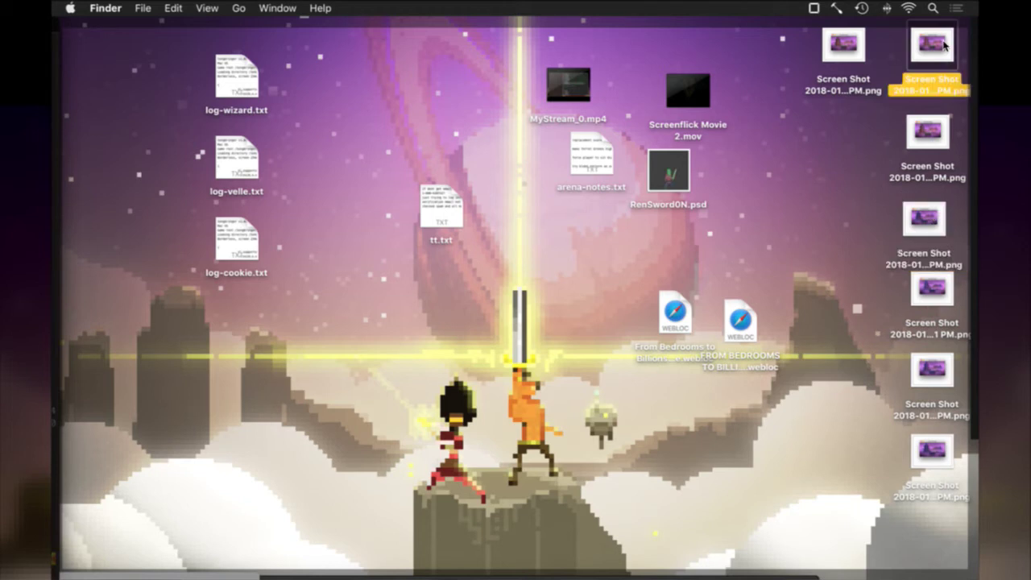
{"action": "key", "text": "space"}
{"action": "key", "text": "Down"}
{"action": "key", "text": "Down"}
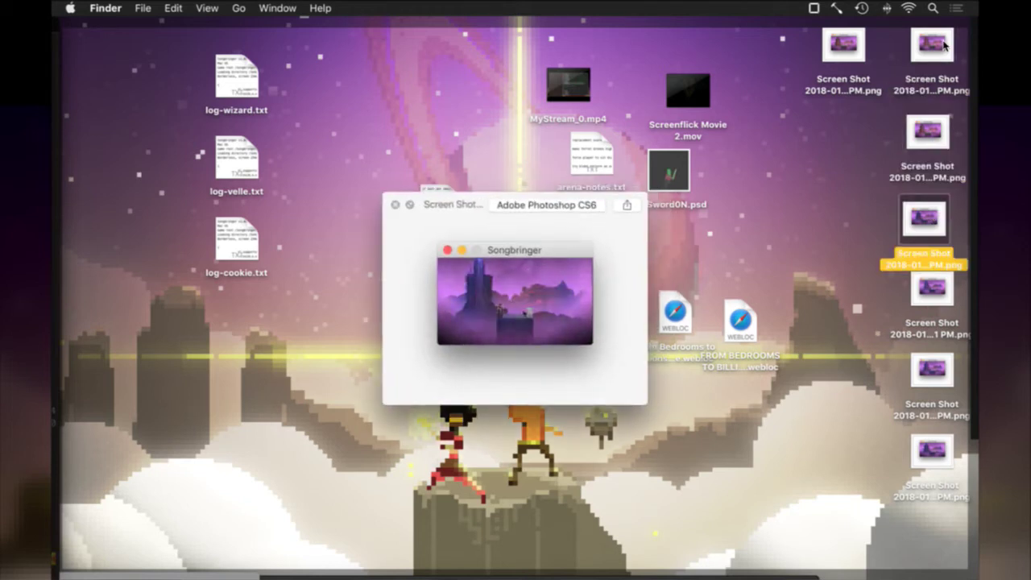
{"action": "key", "text": "Down"}
{"action": "key", "text": "Down"}
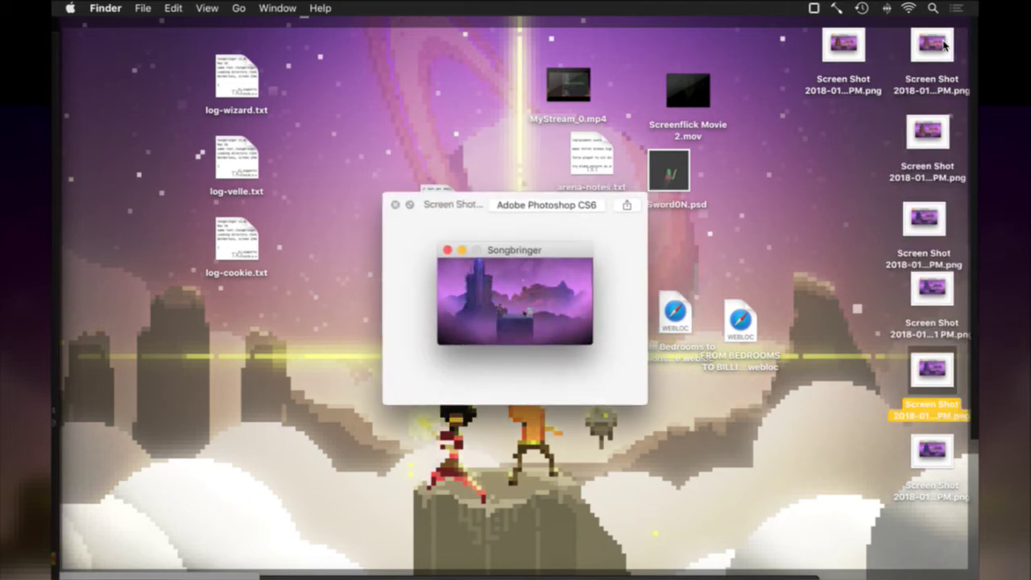
{"action": "key", "text": "Down"}
{"action": "key", "text": "Up"}
{"action": "key", "text": "Up"}
{"action": "key", "text": "Up"}
{"action": "key", "text": "Up"}
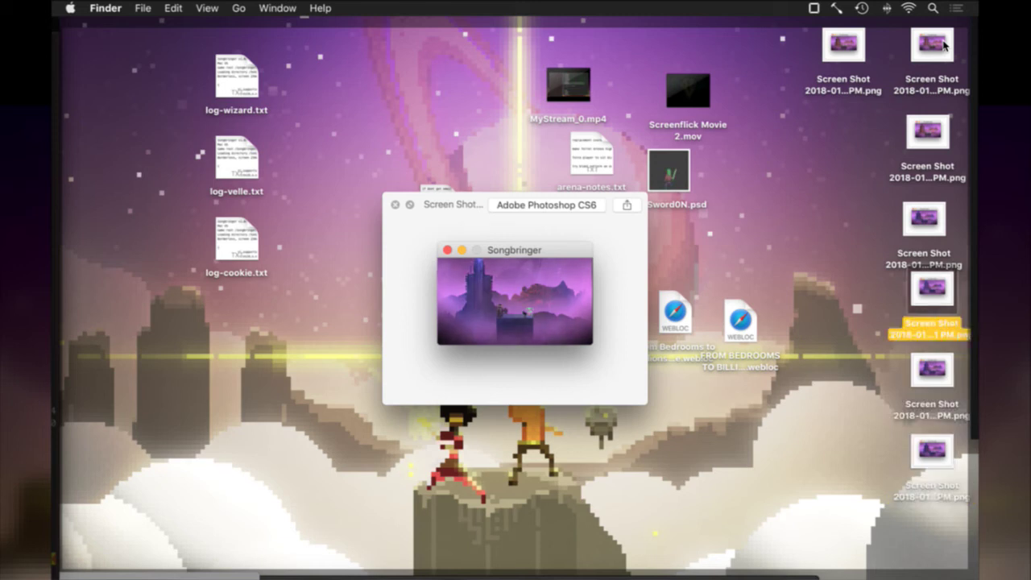
{"action": "key", "text": "Up"}
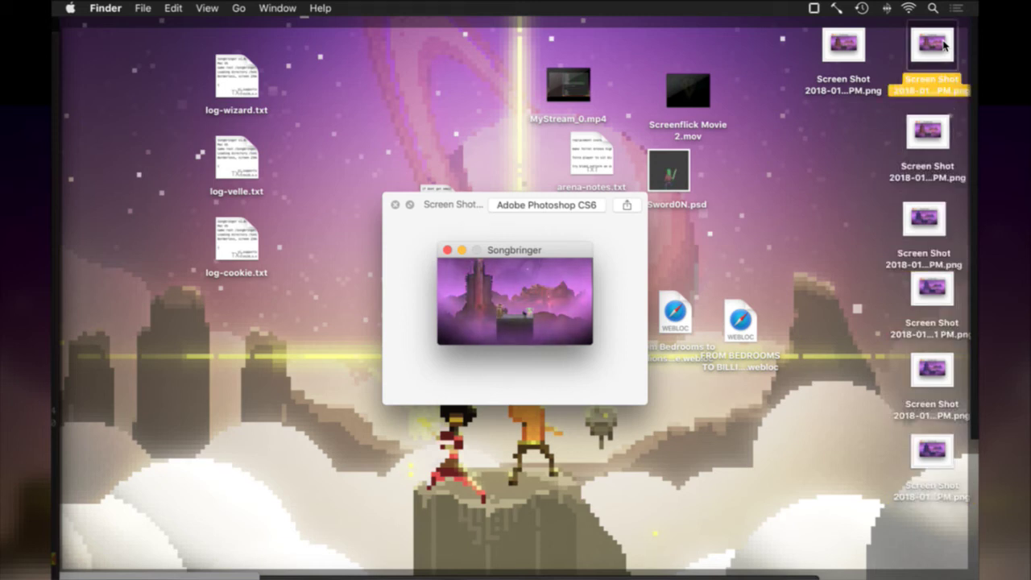
Step: Compare the three red-tower screenshots repeatedly in the preview to choose the best one
{"action": "key", "text": "Left"}
{"action": "key", "text": "Right"}
{"action": "key", "text": "Down"}
{"action": "key", "text": "Up"}
{"action": "key", "text": "Left"}
{"action": "key", "text": "Right"}
{"action": "key", "text": "Down"}
{"action": "key", "text": "Up"}
{"action": "key", "text": "Down"}
{"action": "key", "text": "Up"}
{"action": "key", "text": "Down"}
{"action": "key", "text": "Up"}
{"action": "key", "text": "Left"}
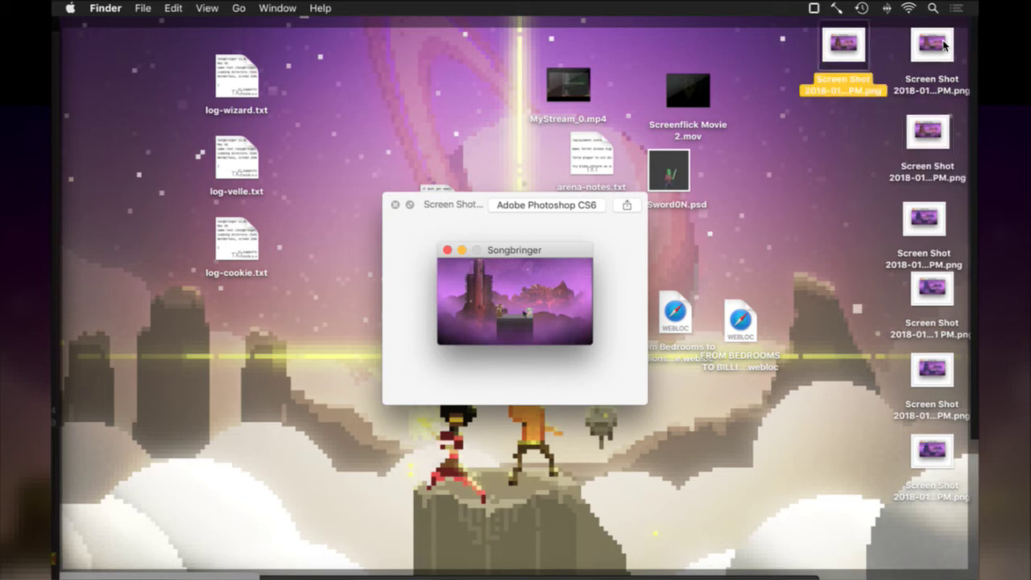
{"action": "key", "text": "Right"}
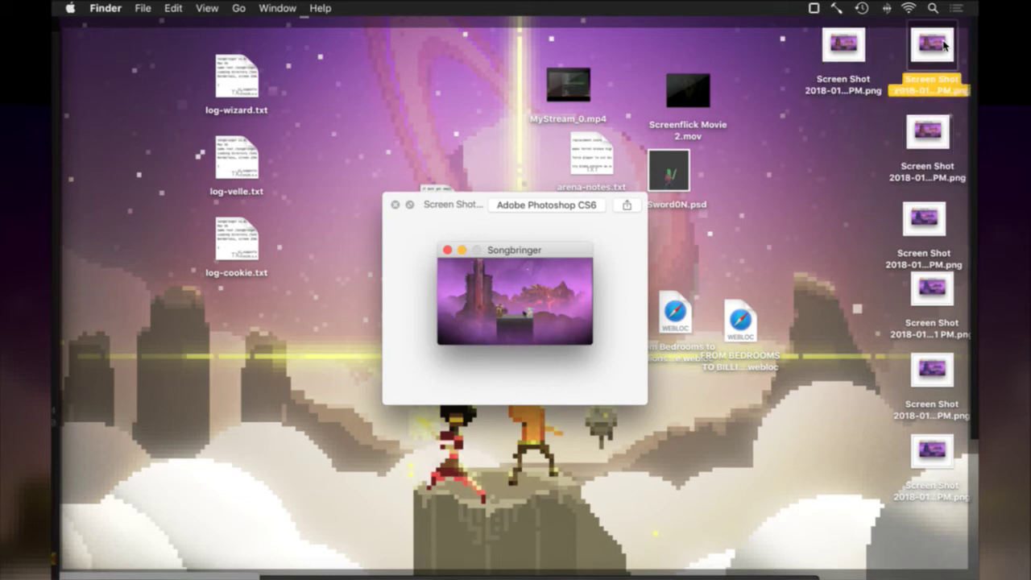
{"action": "key", "text": "Down"}
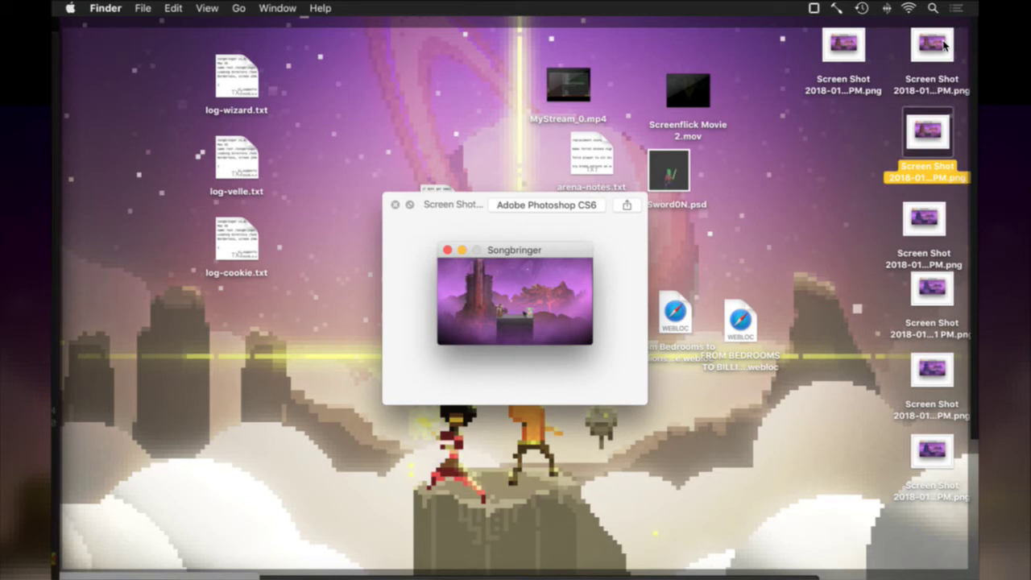
{"action": "key", "text": "Up"}
{"action": "key", "text": "Left"}
{"action": "key", "text": "Right"}
{"action": "key", "text": "Down"}
{"action": "key", "text": "space"}
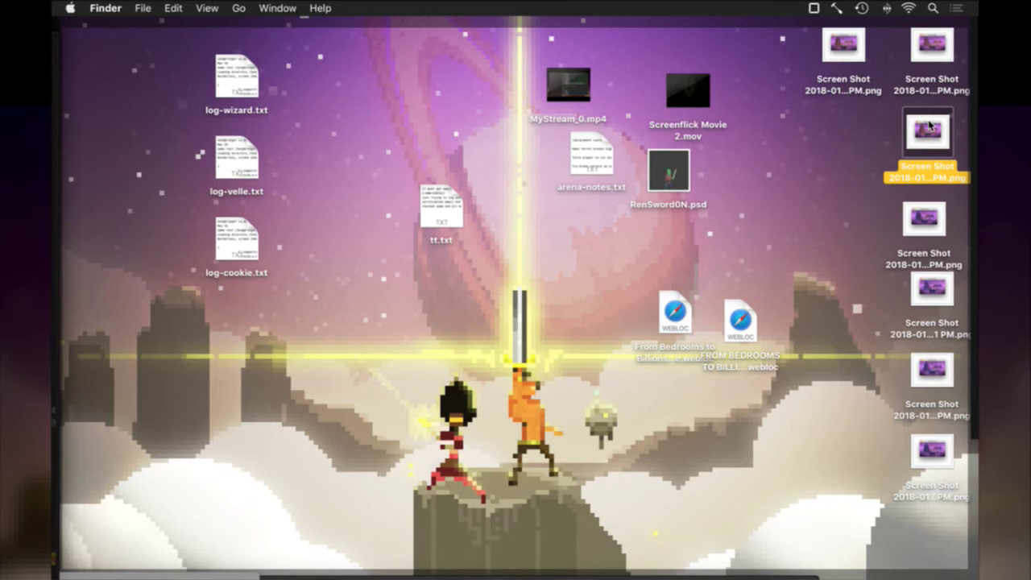
Step: Open the red-tower screenshot selected on the desktop in Photoshop CS6 and select the game image beneath its title bar
{"action": "right_click", "coordinate": [930, 127]}
{"action": "mouse_move", "coordinate": [789, 143]}
{"action": "left_click", "coordinate": [594, 144]}
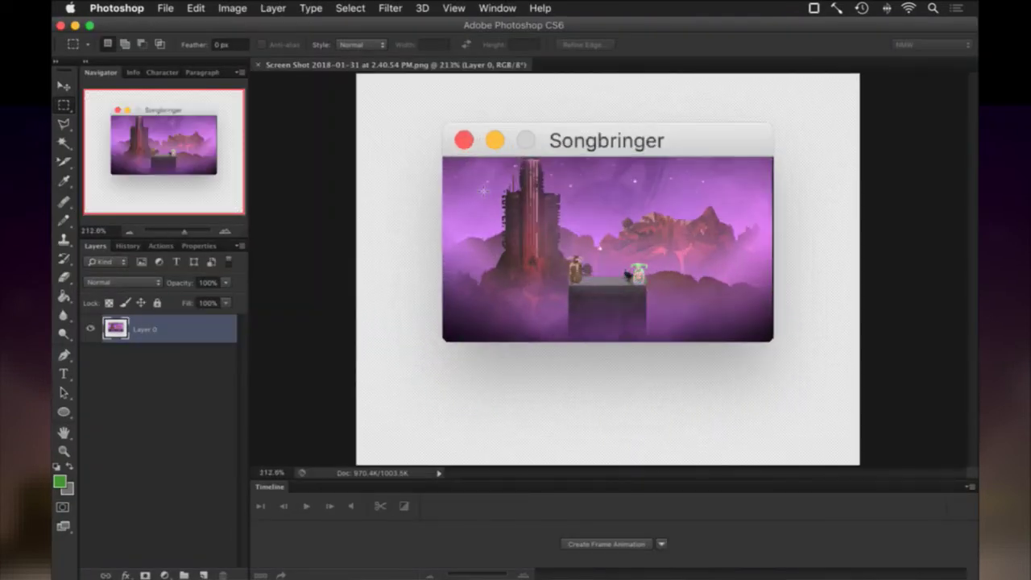
{"action": "left_click_drag", "start_coordinate": [442, 159], "coordinate": [772, 343]}
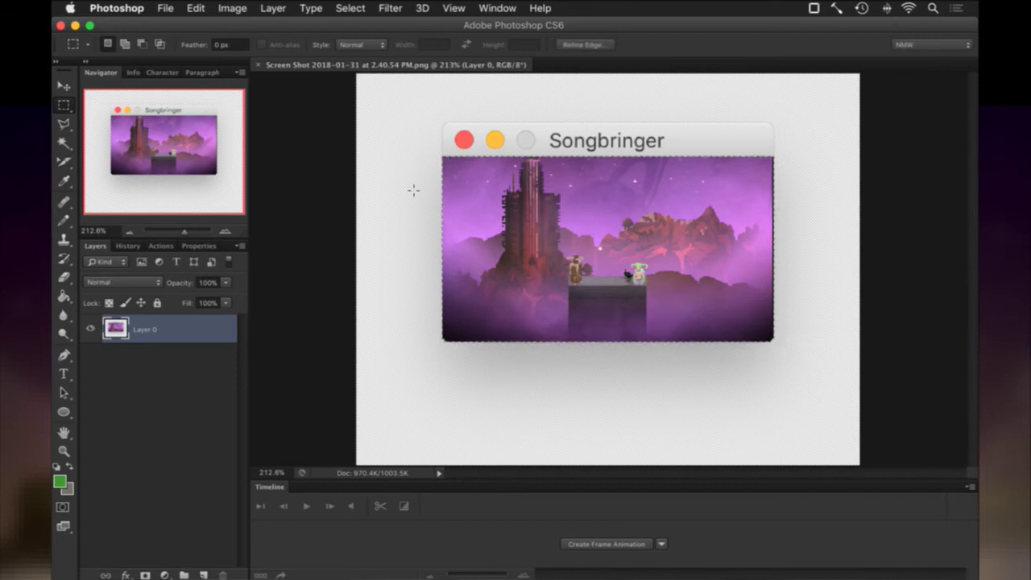
Step: Crop the screenshot to the selected game image, crop again just inside its edges to remove the rounded corners, and deselect
{"action": "left_click", "coordinate": [232, 8]}
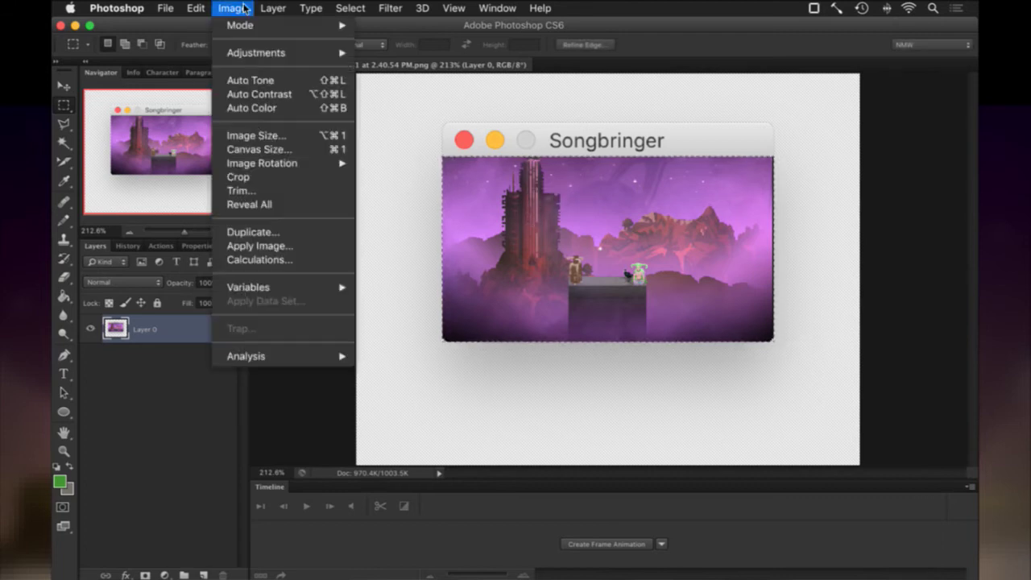
{"action": "left_click", "coordinate": [254, 176]}
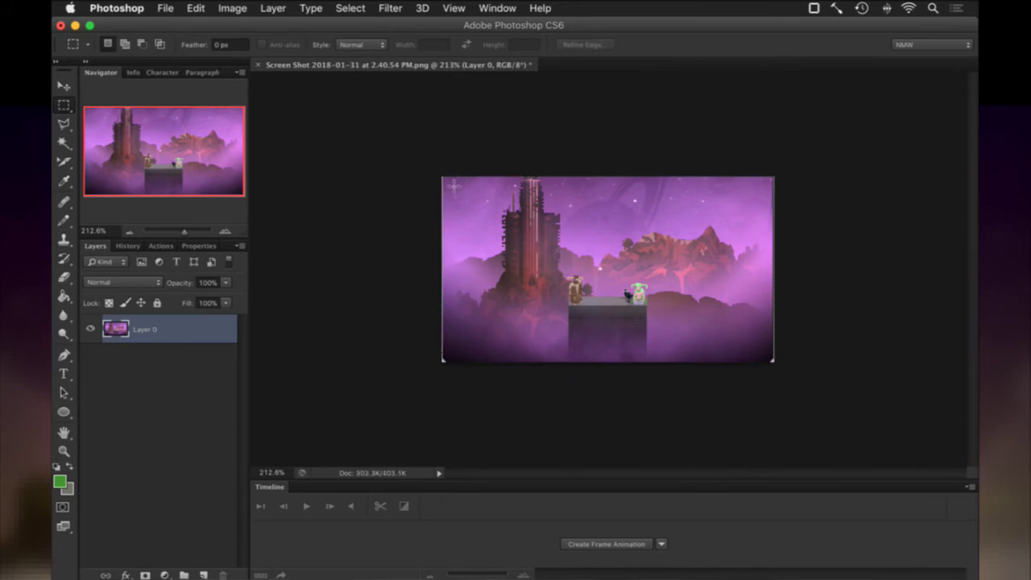
{"action": "left_click_drag", "start_coordinate": [451, 185], "coordinate": [769, 360]}
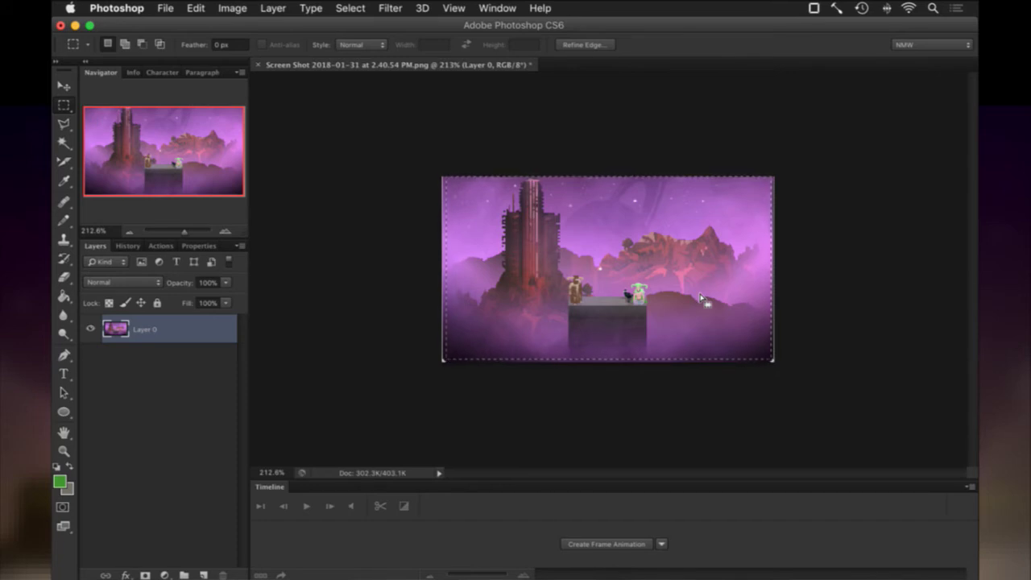
{"action": "left_click", "coordinate": [232, 8]}
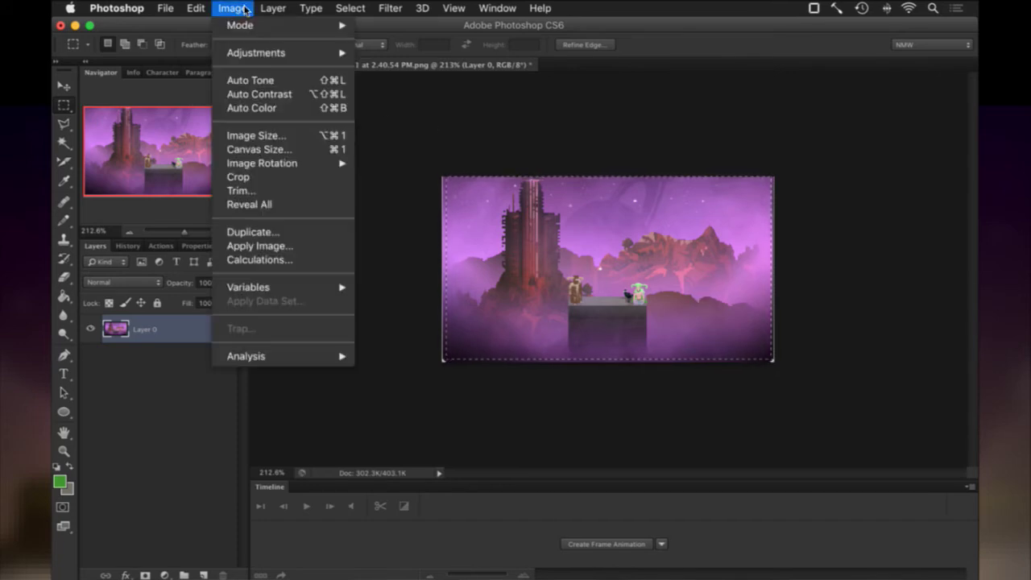
{"action": "left_click", "coordinate": [338, 175]}
{"action": "key", "text": "super+d"}
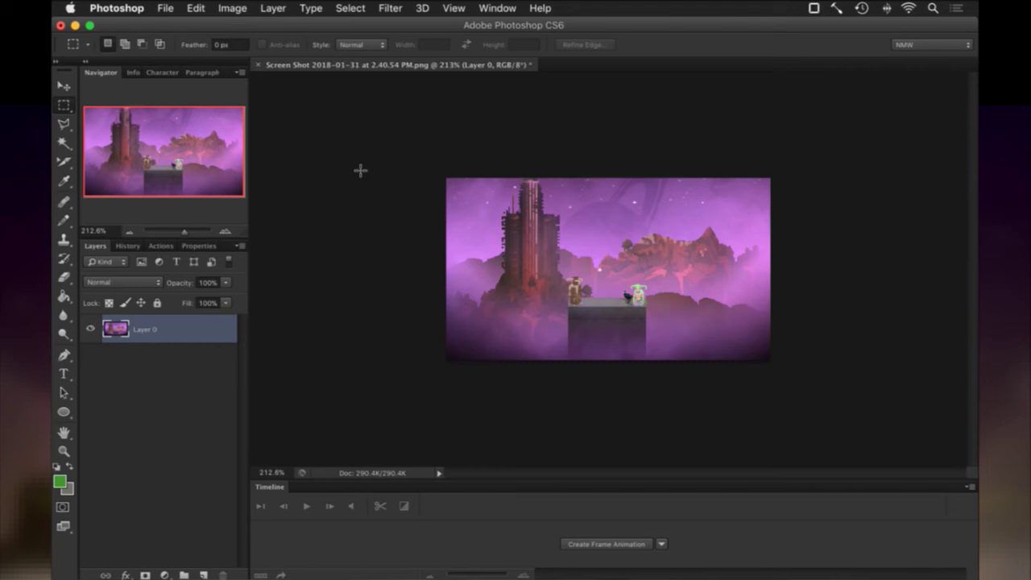
Step: Save the cropped image in Photoshop format as AchievementAscend.psd in the Icons folder inside raw
{"action": "left_click", "coordinate": [166, 8]}
{"action": "left_click", "coordinate": [187, 176]}
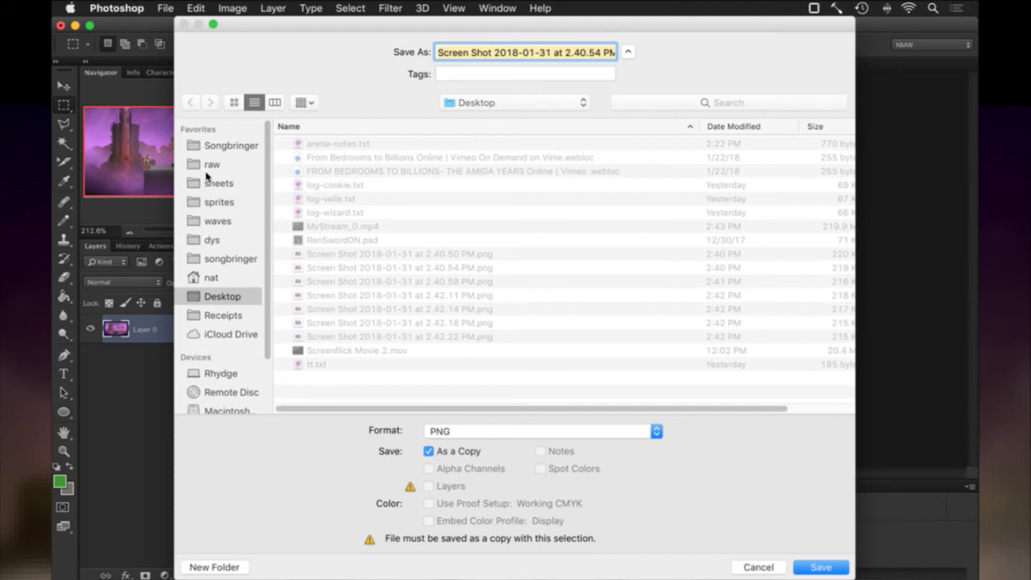
{"action": "left_click", "coordinate": [211, 165]}
{"action": "left_click", "coordinate": [313, 213]}
{"action": "double_click", "coordinate": [313, 213]}
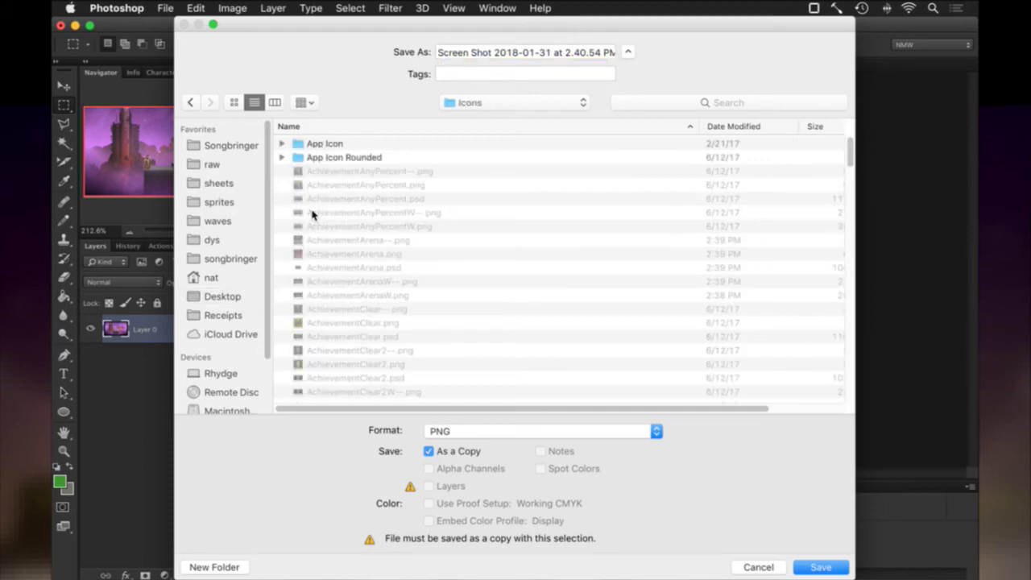
{"action": "triple_click", "coordinate": [456, 60]}
{"action": "type", "text": "Achievem"}
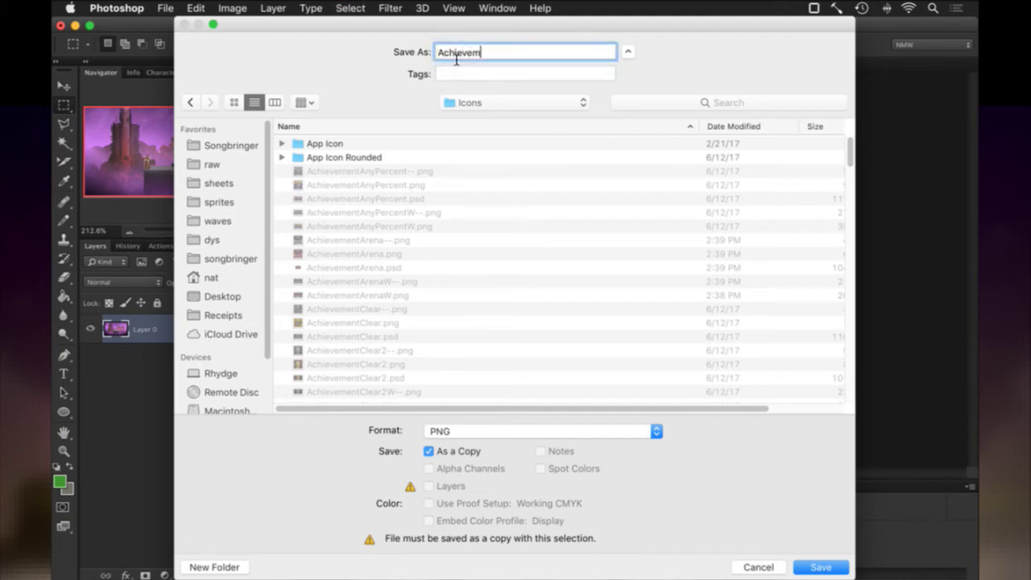
{"action": "type", "text": "entAscend.pnd"}
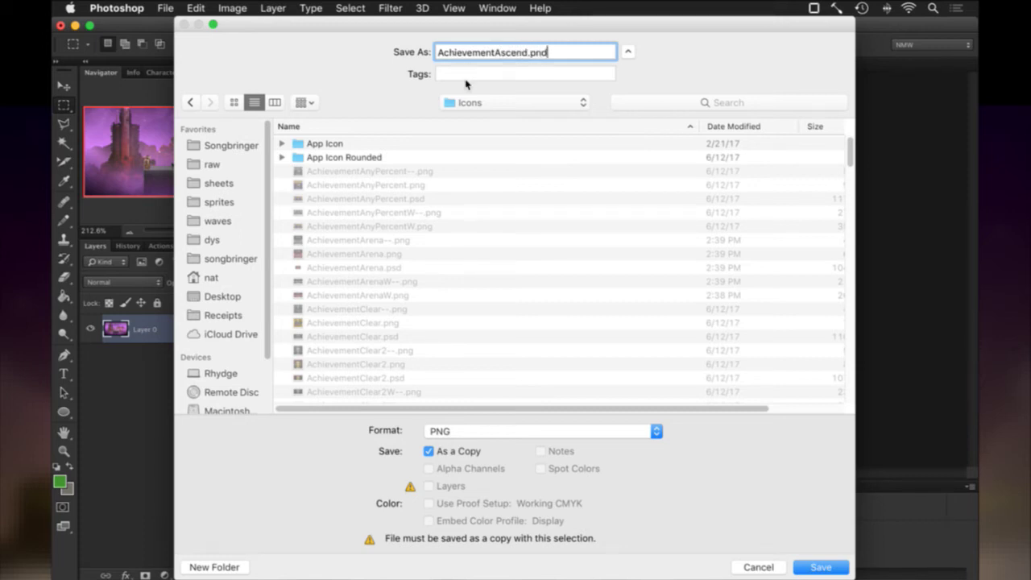
{"action": "left_click", "coordinate": [506, 435]}
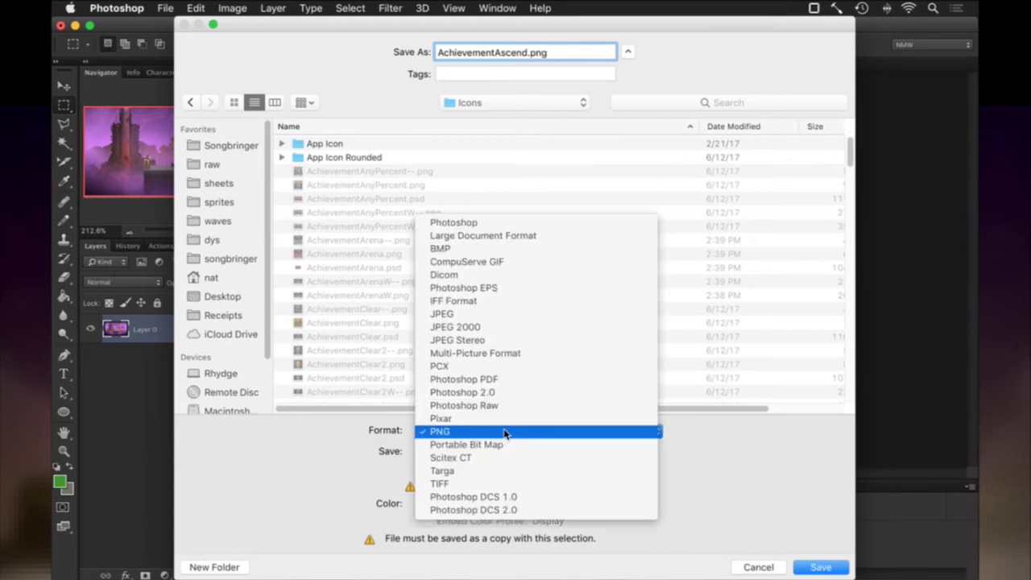
{"action": "left_click", "coordinate": [486, 222]}
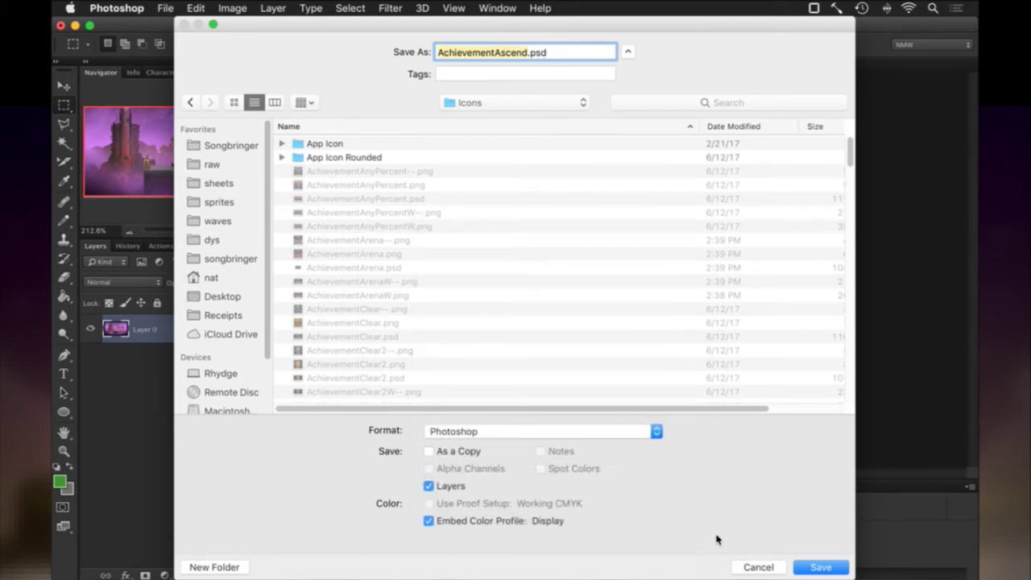
{"action": "left_click", "coordinate": [807, 566]}
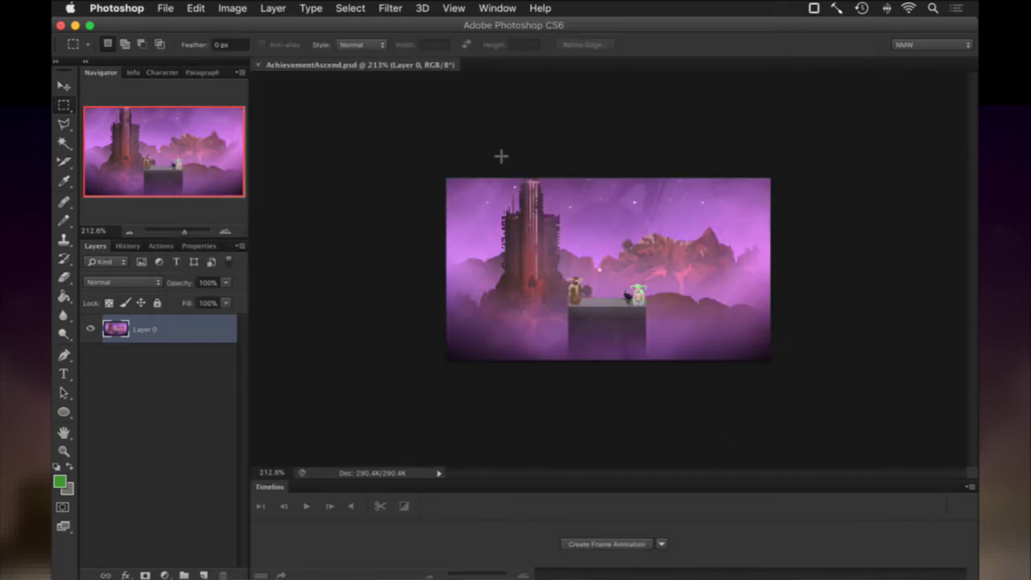
Step: Resize the image to 64 pixels high with constrained proportions and Nearest Neighbor resampling
{"action": "key", "text": "super+0"}
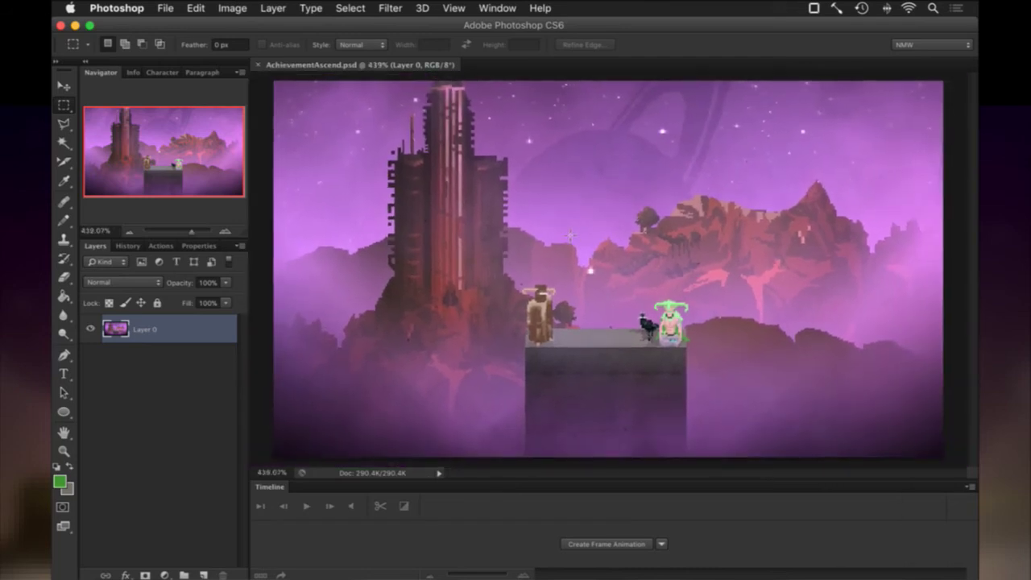
{"action": "key", "text": "super+alt+i"}
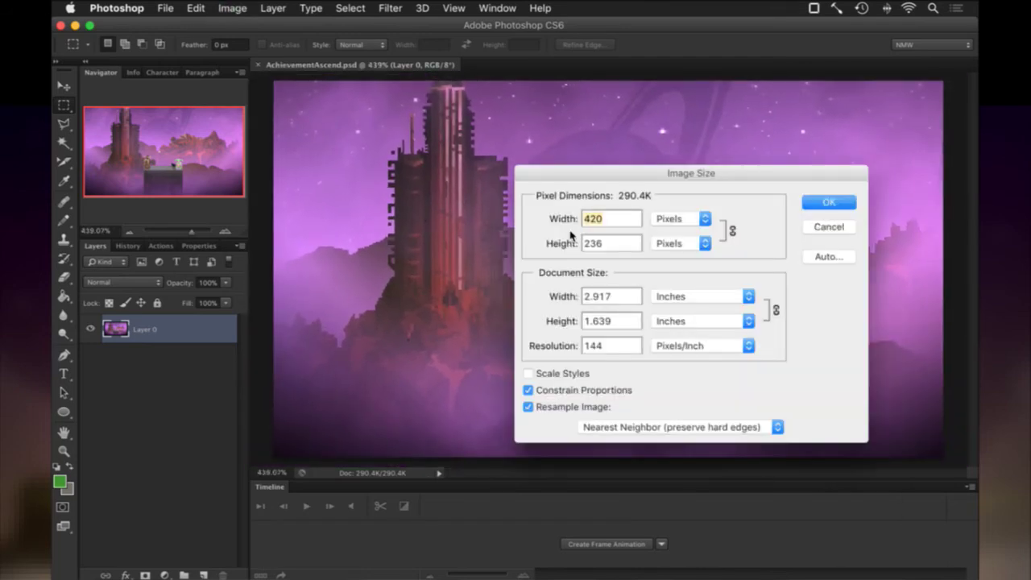
{"action": "key", "text": "Tab"}
{"action": "type", "text": "64"}
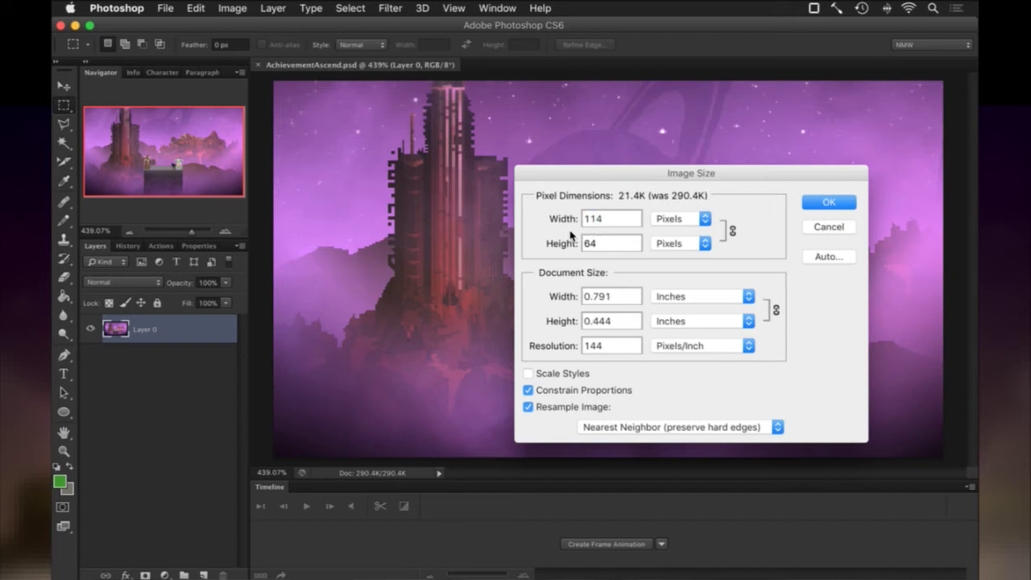
{"action": "key", "text": "Return"}
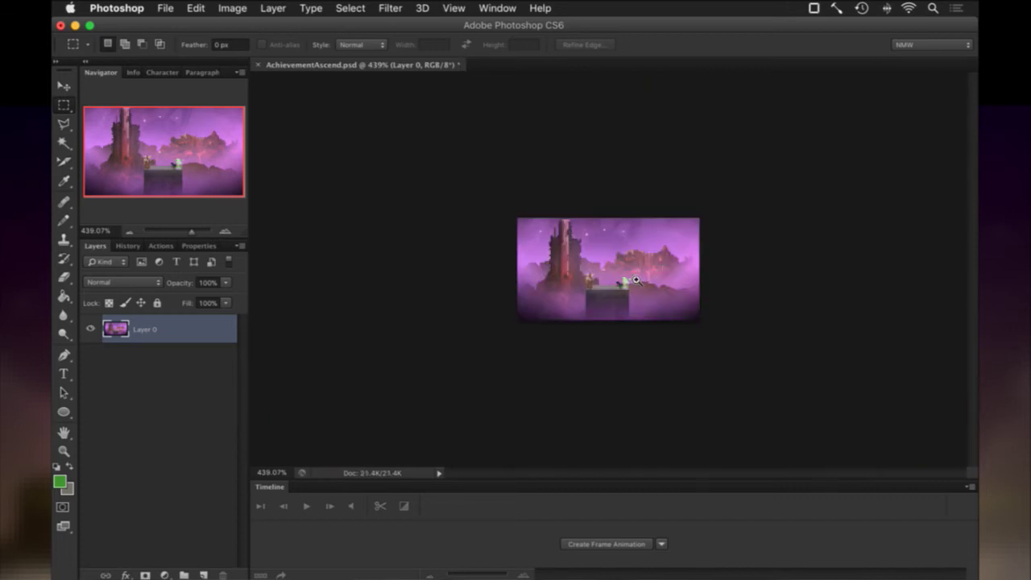
Step: Sample the green character's light green, pencil in a missing pixel of its horn, and save the document
{"action": "left_click_drag", "start_coordinate": [633, 279], "coordinate": [679, 294]}
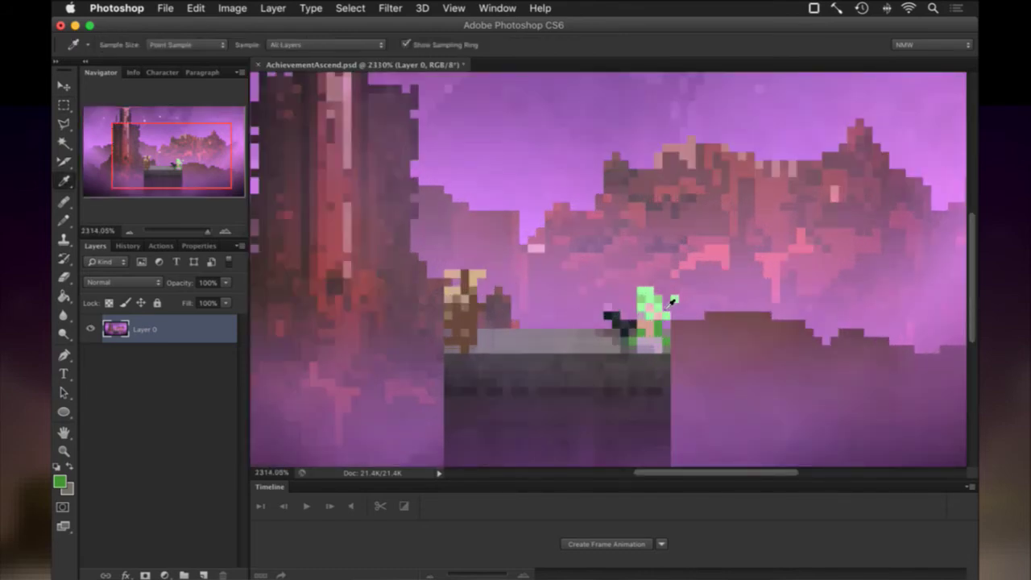
{"action": "left_click", "coordinate": [661, 316], "text": "alt"}
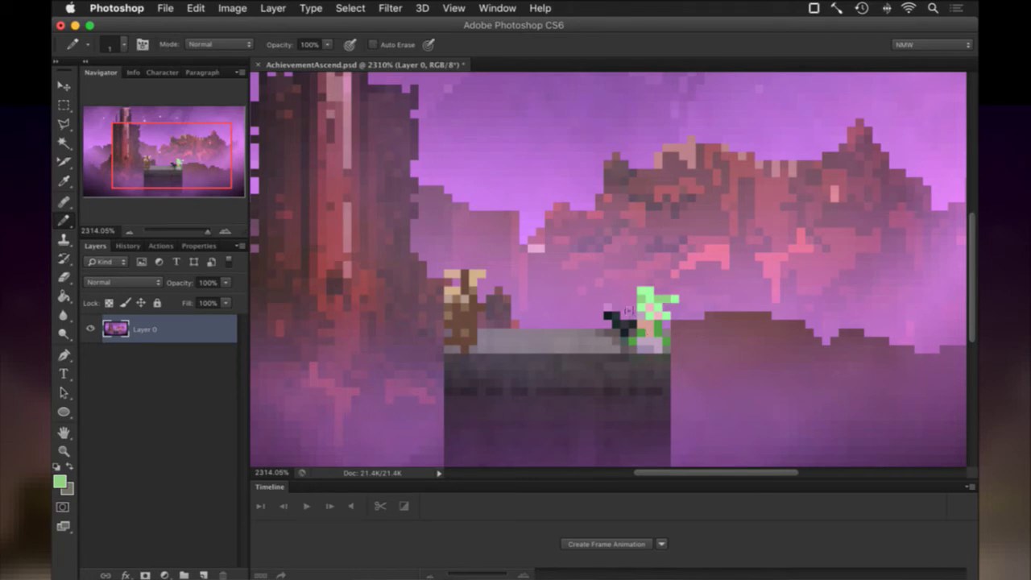
{"action": "key", "text": "super+z"}
{"action": "key", "text": "super+z"}
{"action": "left_click", "coordinate": [633, 299]}
{"action": "scroll", "coordinate": [544, 330], "scroll_direction": "down", "scroll_amount": 3}
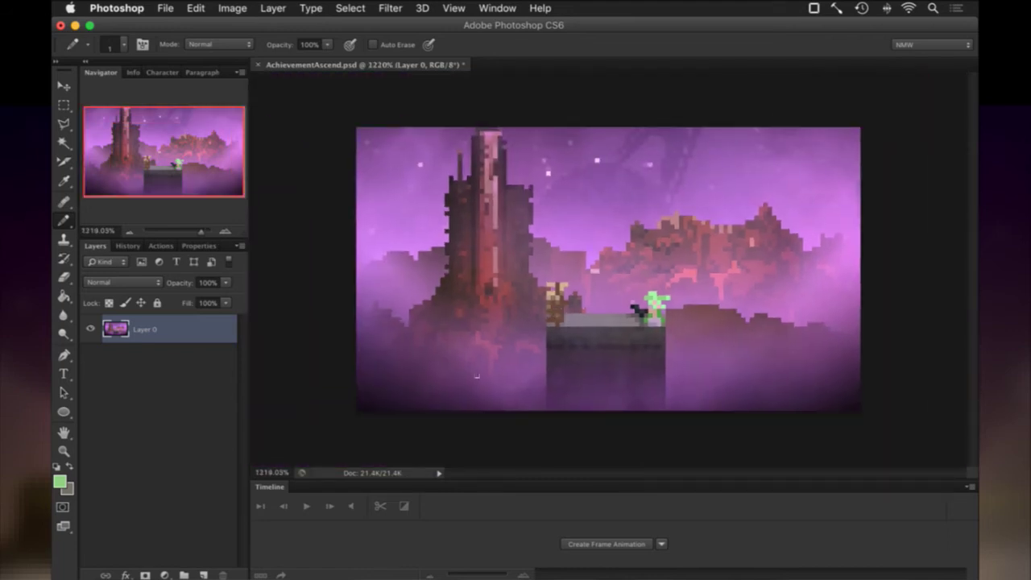
{"action": "key", "text": "super+s"}
Step: Add a Hue/Saturation adjustment layer with saturation at its minimum above Layer 0 and delete its layer mask
{"action": "left_click", "coordinate": [164, 575]}
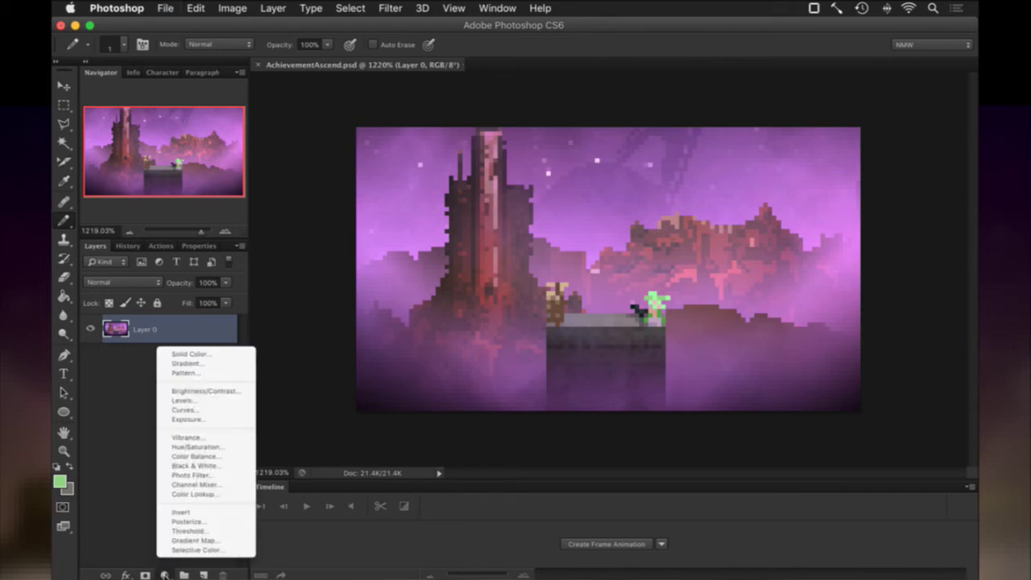
{"action": "left_click", "coordinate": [178, 447]}
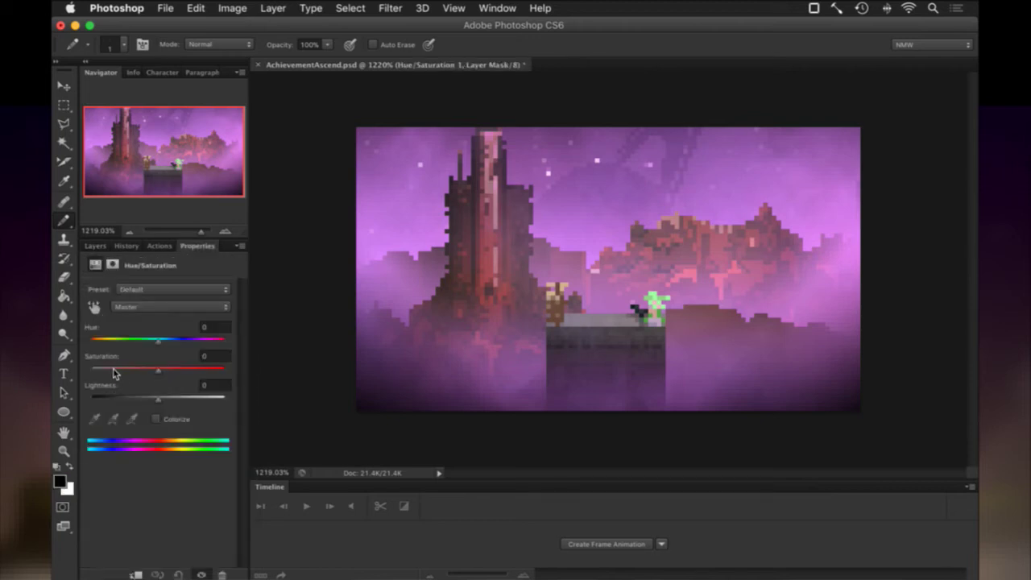
{"action": "left_click_drag", "start_coordinate": [105, 370], "coordinate": [91, 370]}
{"action": "left_click", "coordinate": [95, 246]}
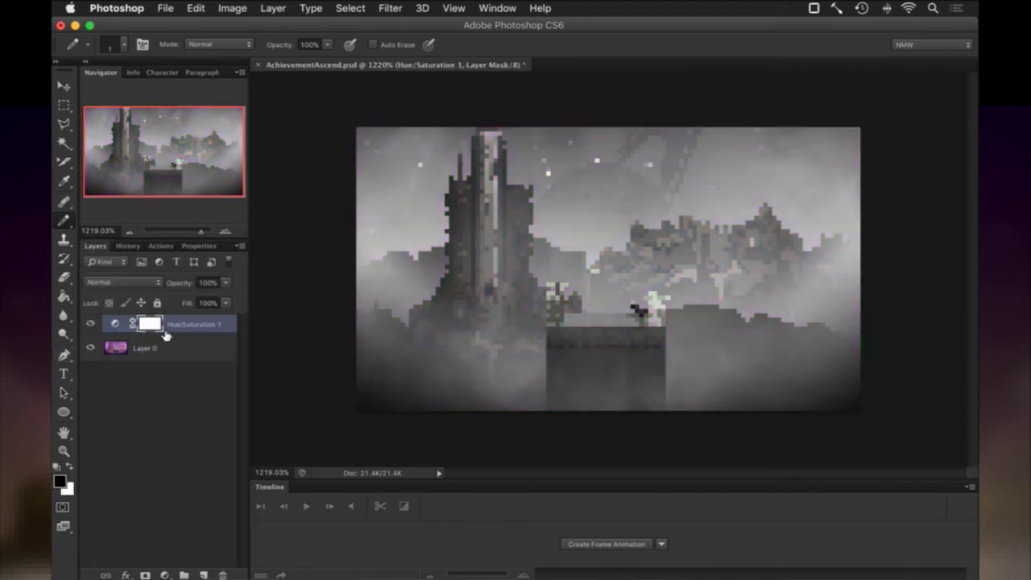
{"action": "right_click", "coordinate": [154, 323]}
{"action": "left_click", "coordinate": [172, 352]}
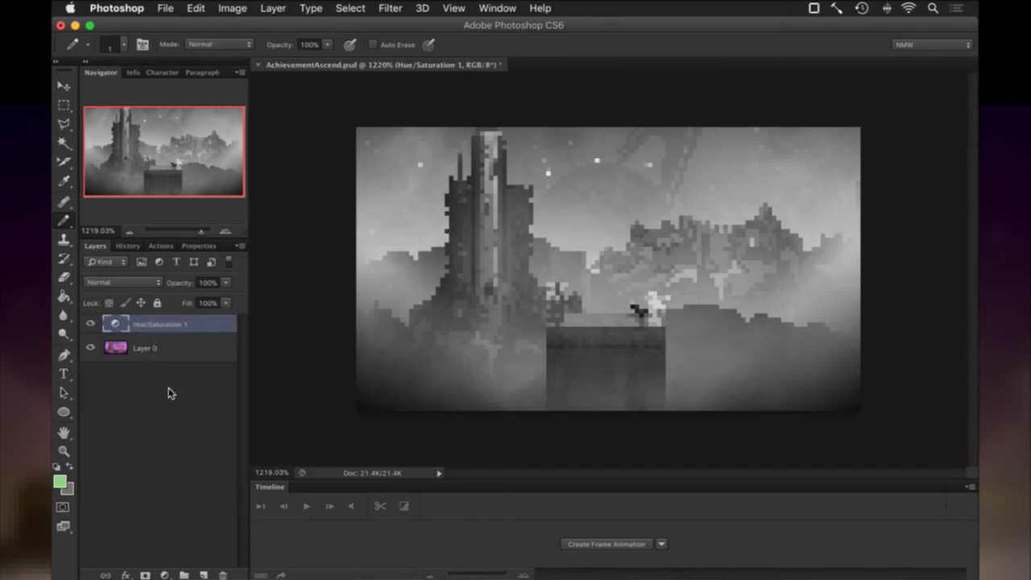
Step: Hide the Hue/Saturation layer and set up a PNG-24 web export at 1920 by 1080 px with proportions unlinked
{"action": "left_click", "coordinate": [90, 323]}
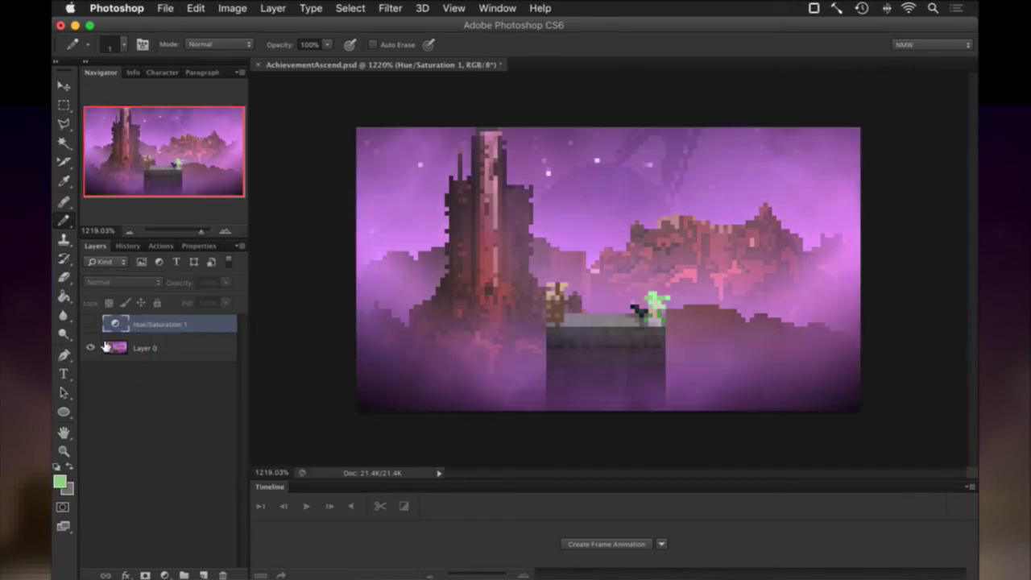
{"action": "key", "text": "super+alt+shift+s"}
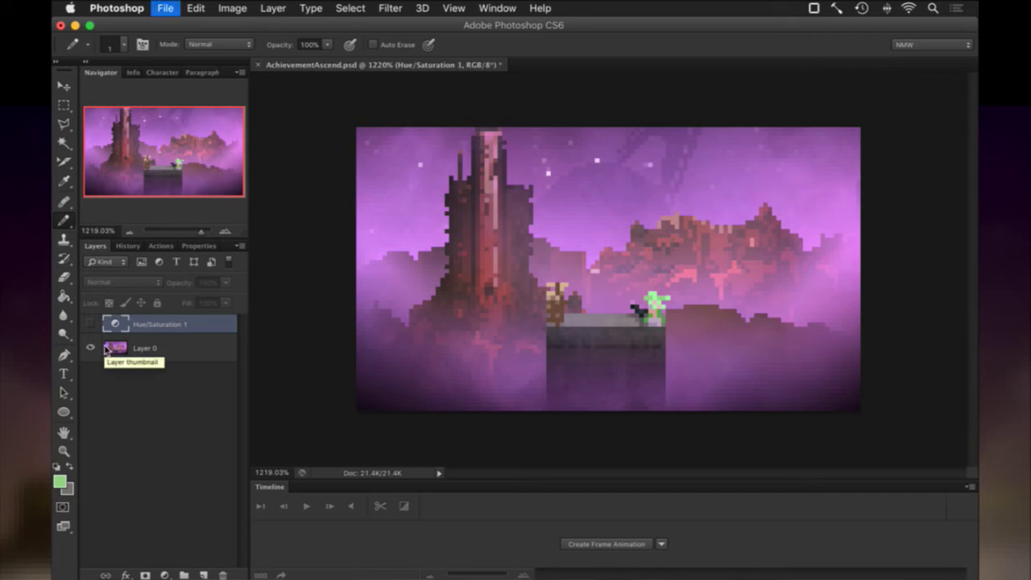
{"action": "type", "text": "1920"}
{"action": "key", "text": "Tab"}
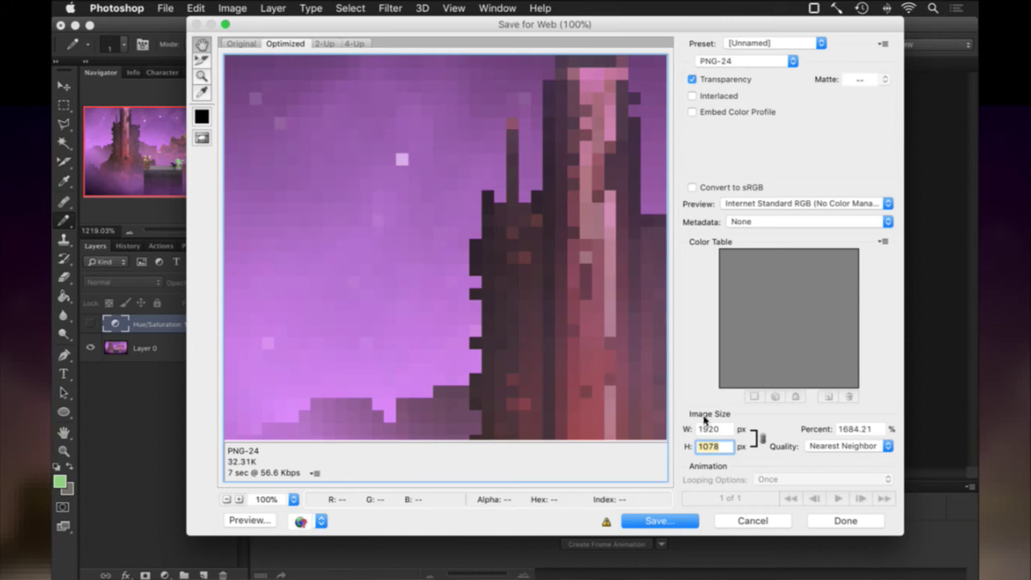
{"action": "left_click", "coordinate": [761, 437]}
{"action": "type", "text": "1080"}
{"action": "key", "text": "Tab"}
Step: Save the color web export as AchievementAscendW.png in the Icons folder
{"action": "key", "text": "Return"}
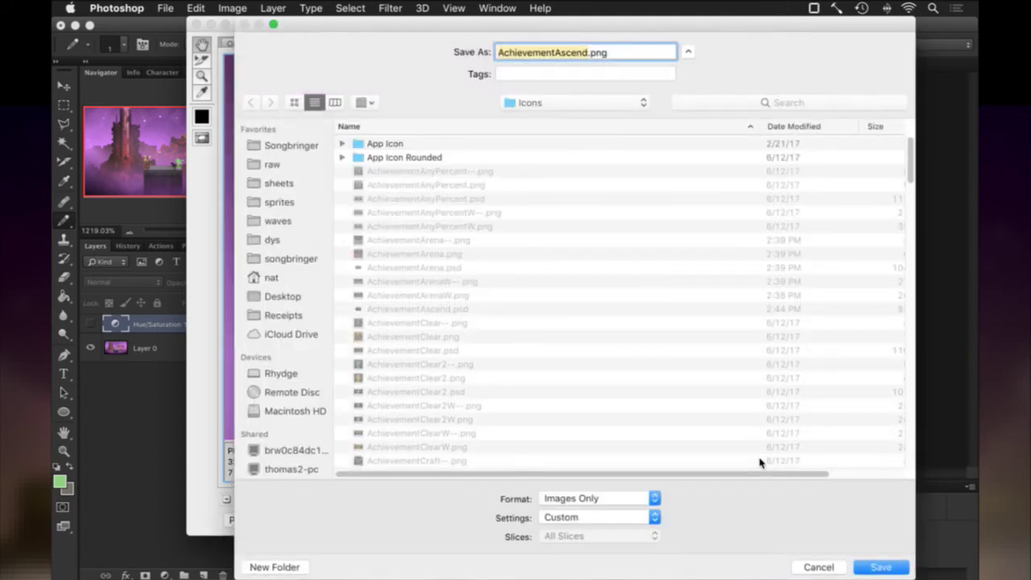
{"action": "key", "text": "Right"}
{"action": "type", "text": "W"}
{"action": "key", "text": "Return"}
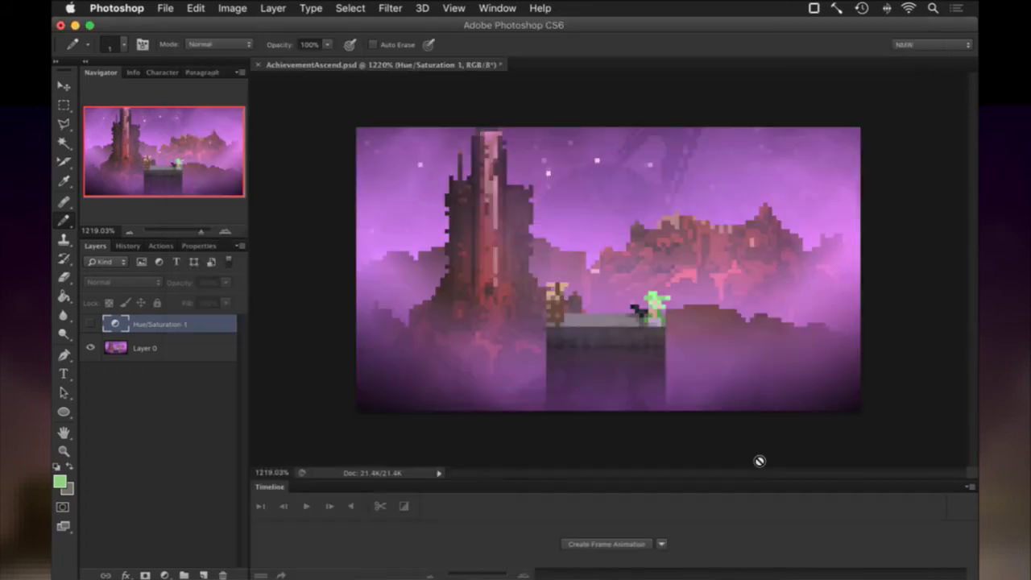
Step: Show the Hue/Saturation 1 layer and set the PNG-24 web export to 1920 × 1080 px with proportions unlinked
{"action": "left_click", "coordinate": [89, 325]}
{"action": "key", "text": "super+alt+shift+s"}
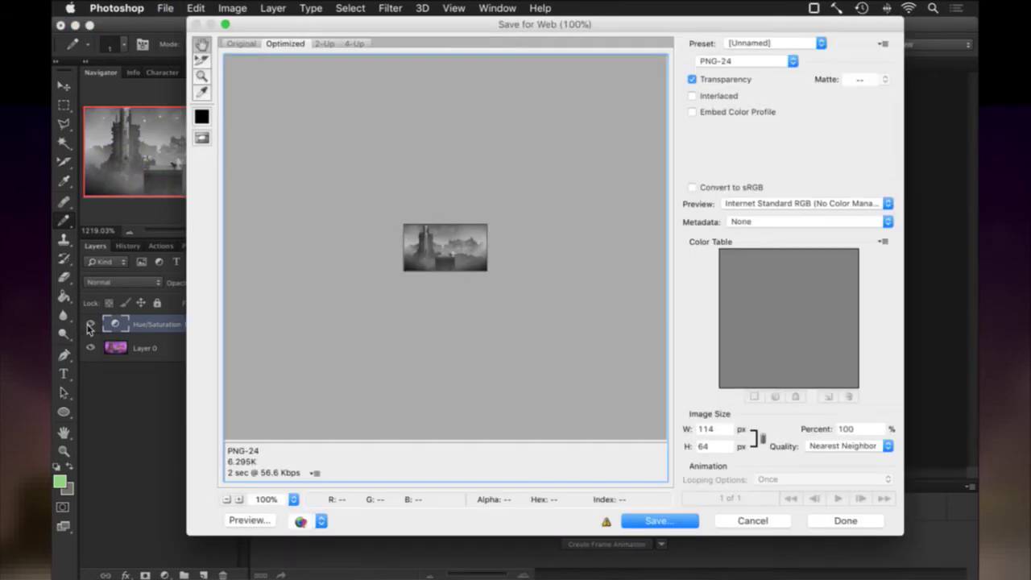
{"action": "key", "text": "Tab"}
{"action": "type", "text": "1920"}
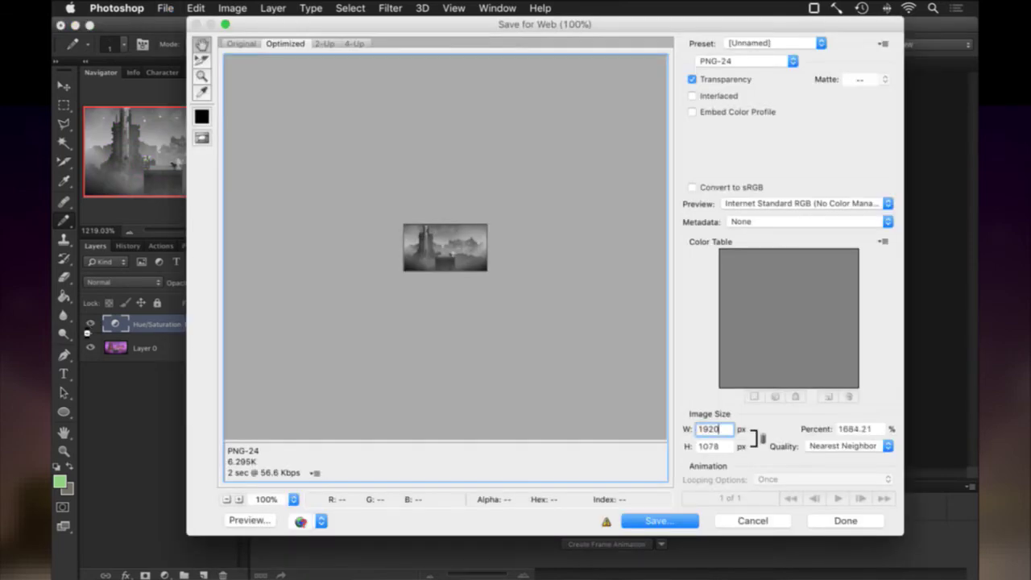
{"action": "key", "text": "Tab"}
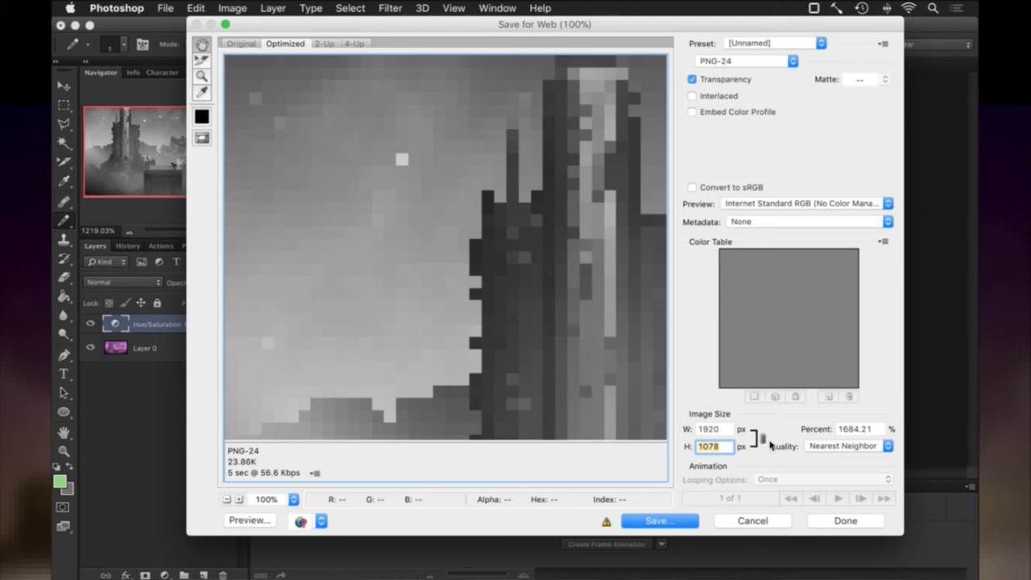
{"action": "left_click", "coordinate": [763, 437]}
{"action": "type", "text": "1080"}
{"action": "key", "text": "Tab"}
{"action": "left_click", "coordinate": [736, 476]}
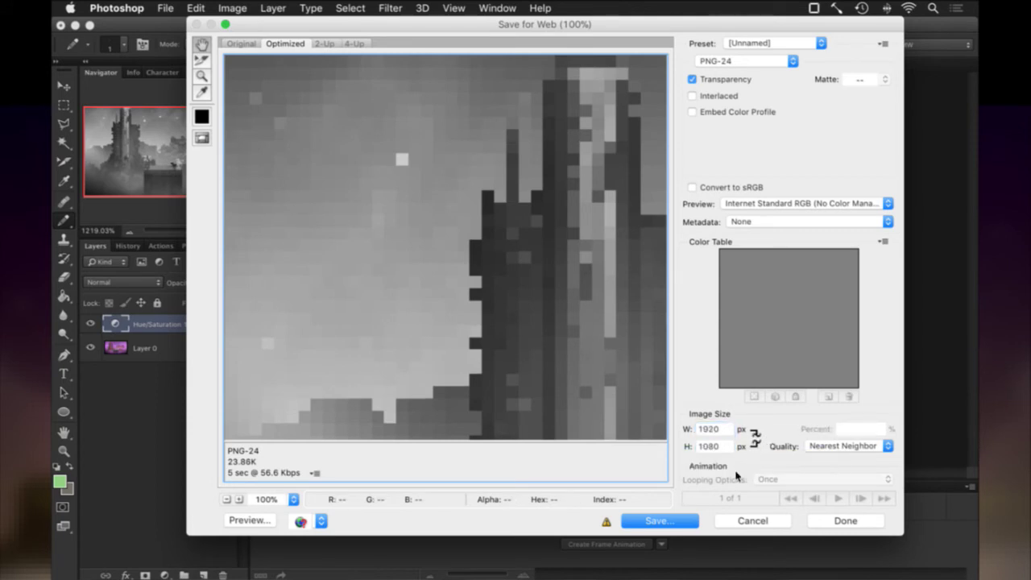
Step: Save the wide grayscale export in the Icons folder as AchievementAscendW--.png
{"action": "key", "text": "Return"}
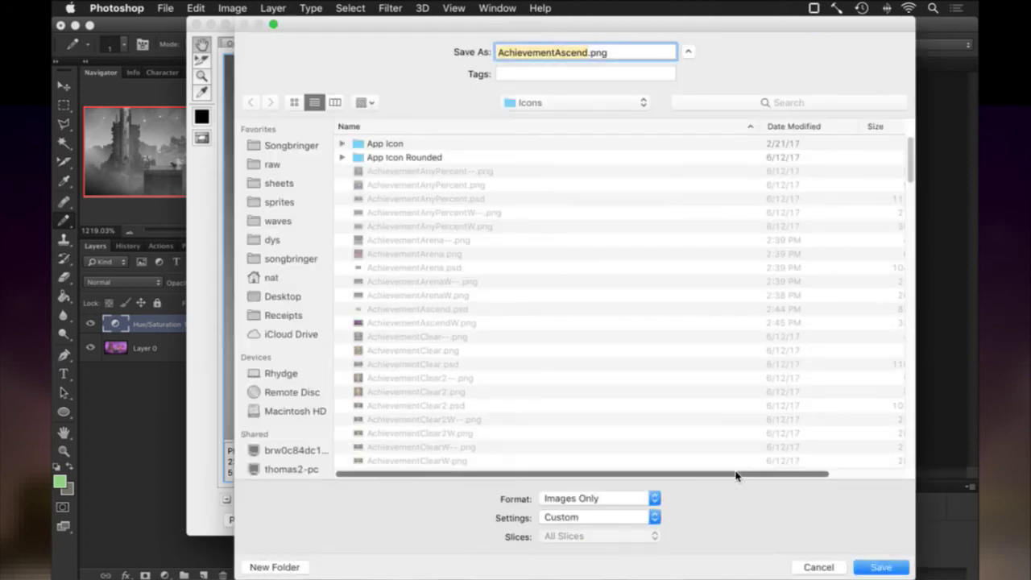
{"action": "key", "text": "Right"}
{"action": "type", "text": "W--"}
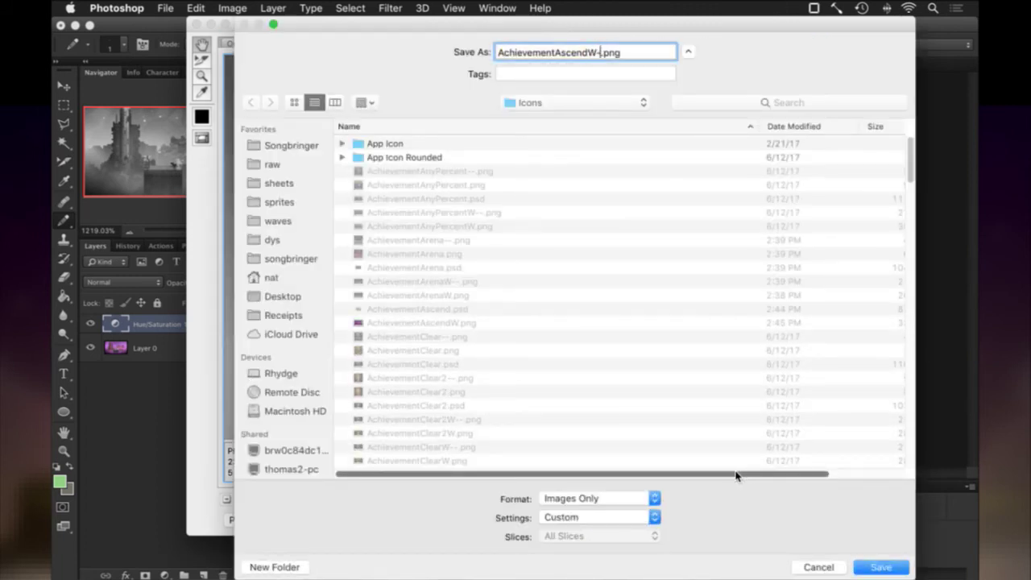
{"action": "key", "text": "Return"}
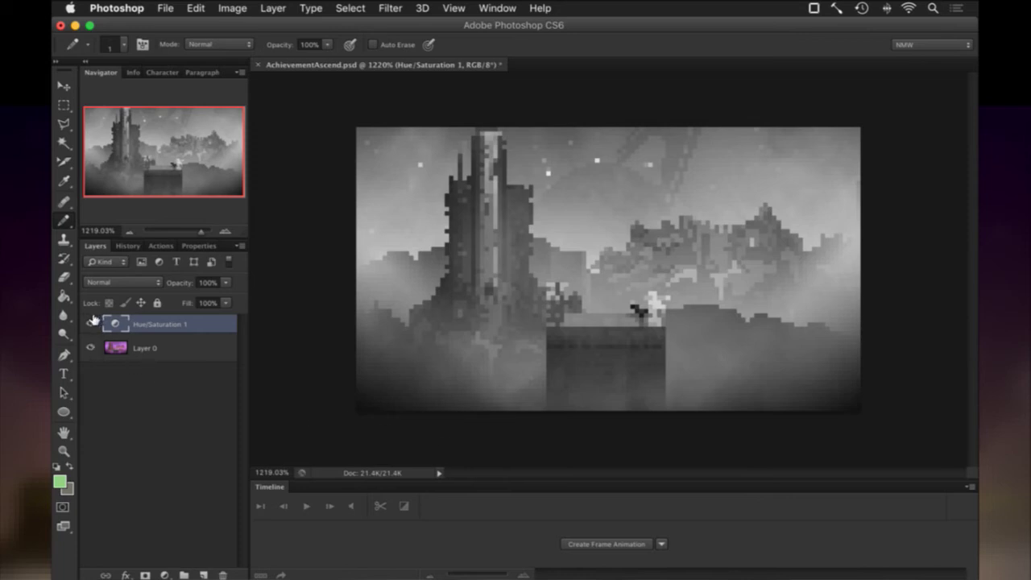
Step: Crop the image to a full-height, roughly square area containing the tower, the platform and the characters
{"action": "key", "text": "m"}
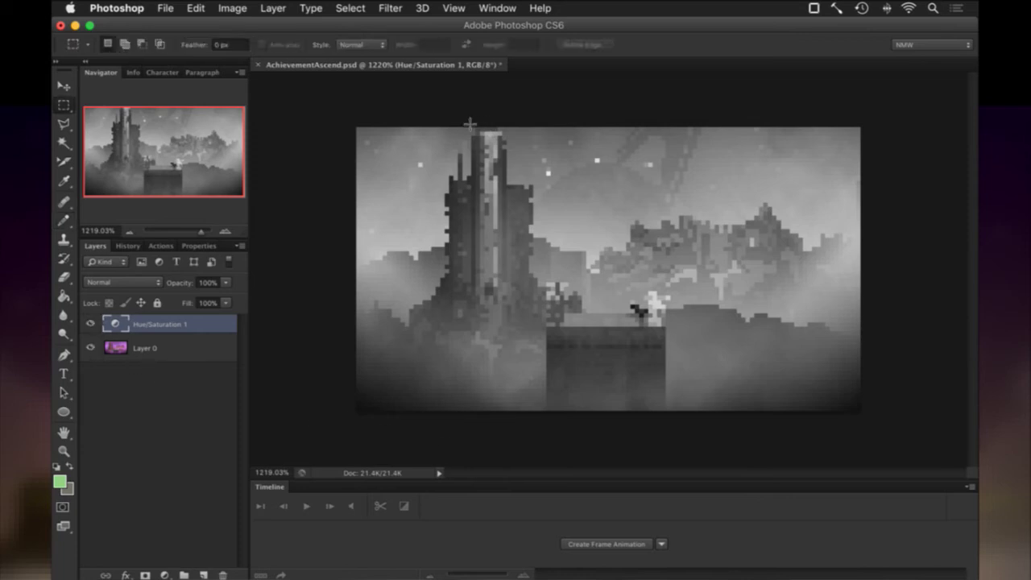
{"action": "left_click_drag", "start_coordinate": [468, 129], "coordinate": [751, 432]}
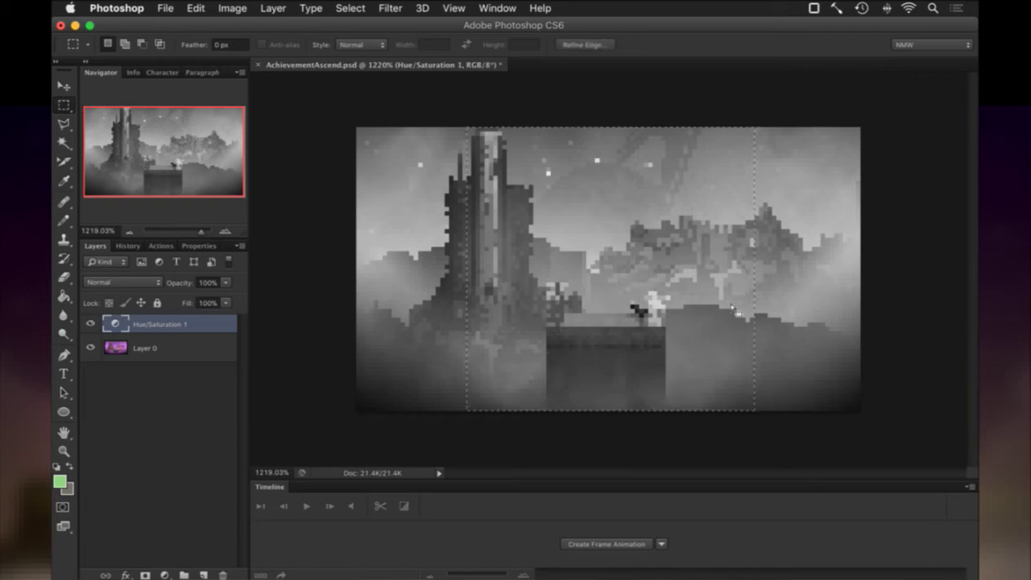
{"action": "left_click_drag", "start_coordinate": [742, 296], "coordinate": [712, 297]}
{"action": "left_click", "coordinate": [240, 8]}
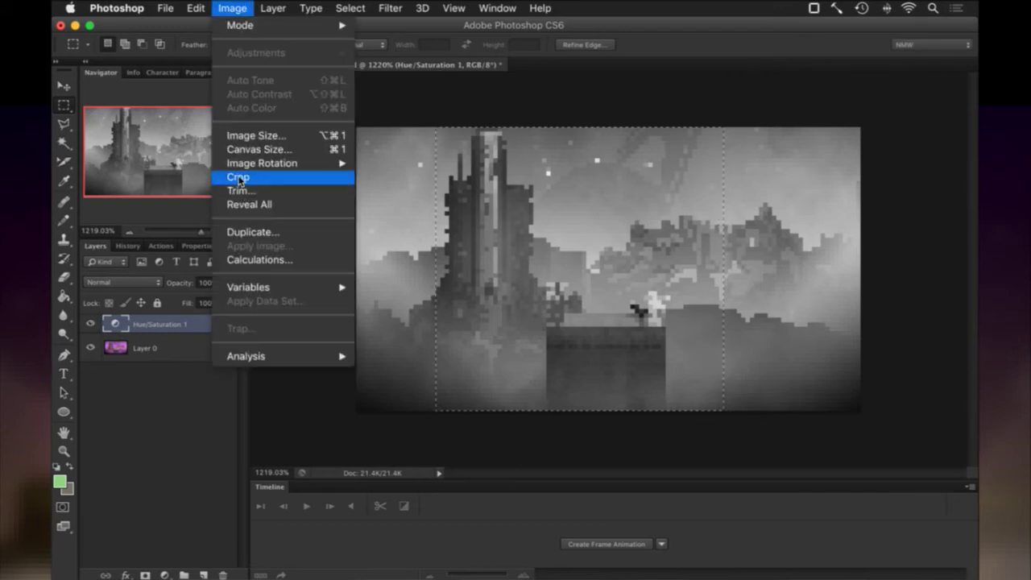
{"action": "left_click", "coordinate": [239, 178]}
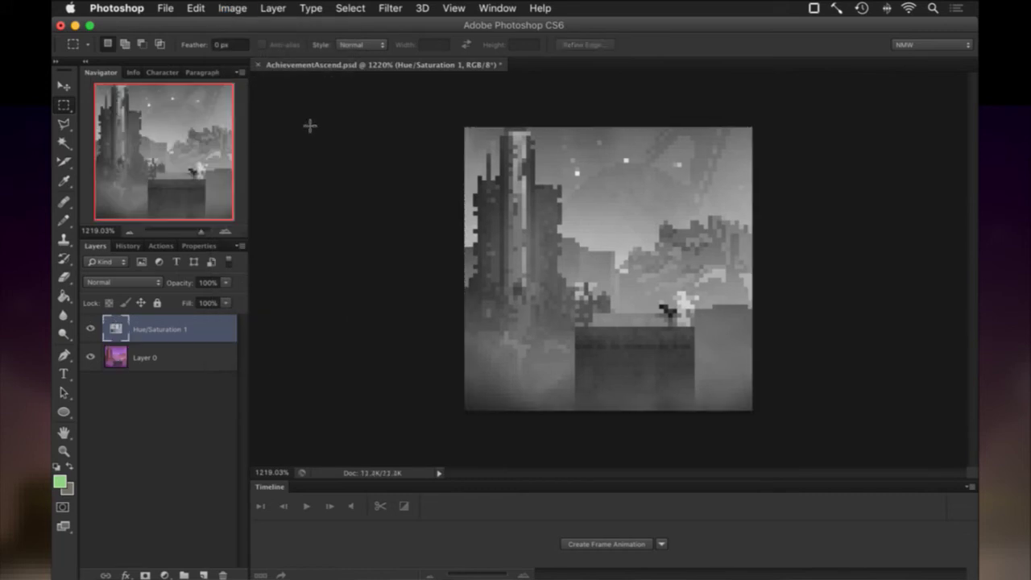
{"action": "key", "text": "super+alt+shift+s"}
{"action": "key", "text": "Return"}
{"action": "key", "text": "Escape"}
{"action": "key", "text": "super+Tab"}
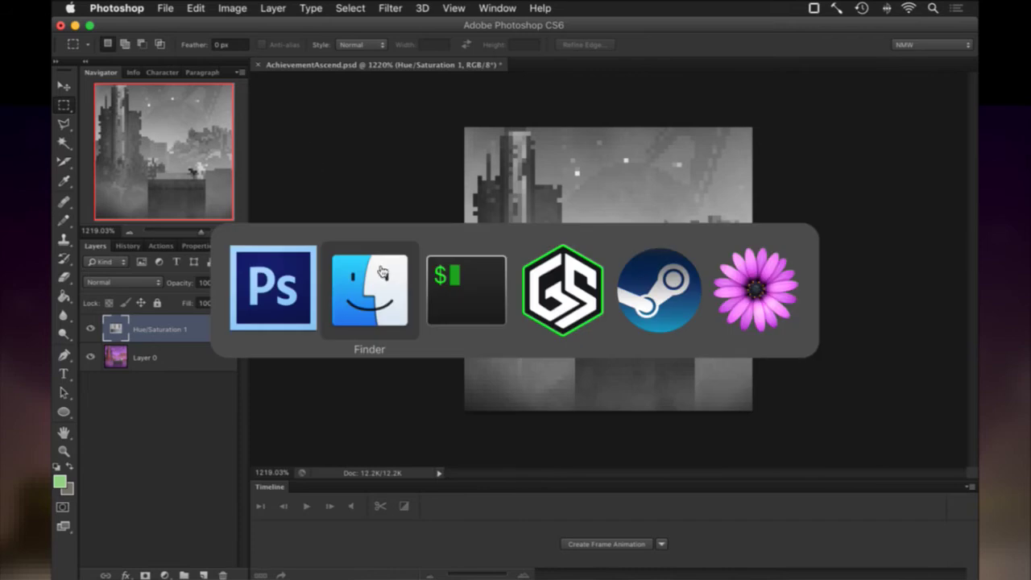
{"action": "left_click", "coordinate": [278, 296]}
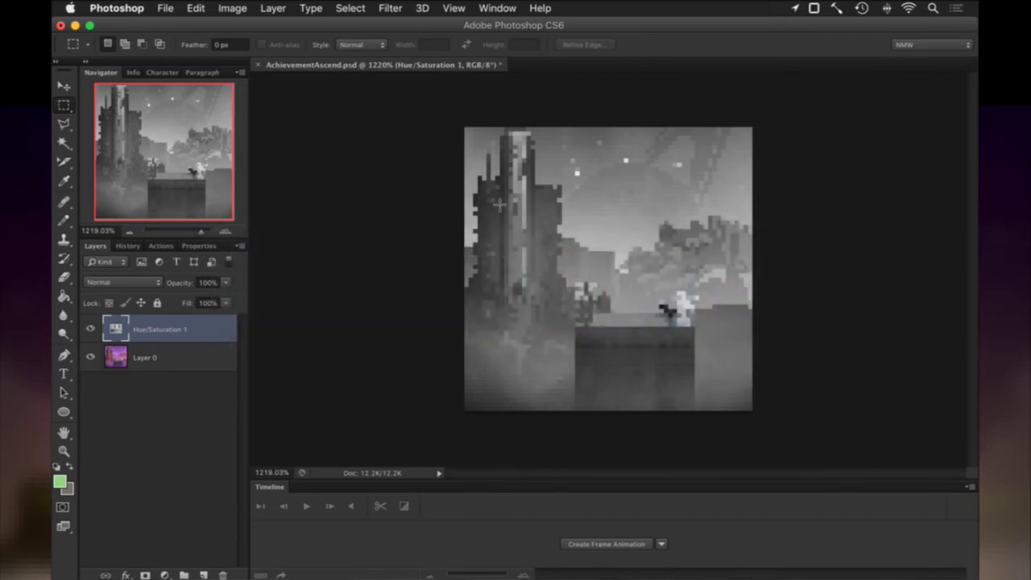
Step: Crop off the thin strip along the image's right edge to make it exactly 64 × 64 px
{"action": "left_click_drag", "start_coordinate": [423, 131], "coordinate": [743, 435]}
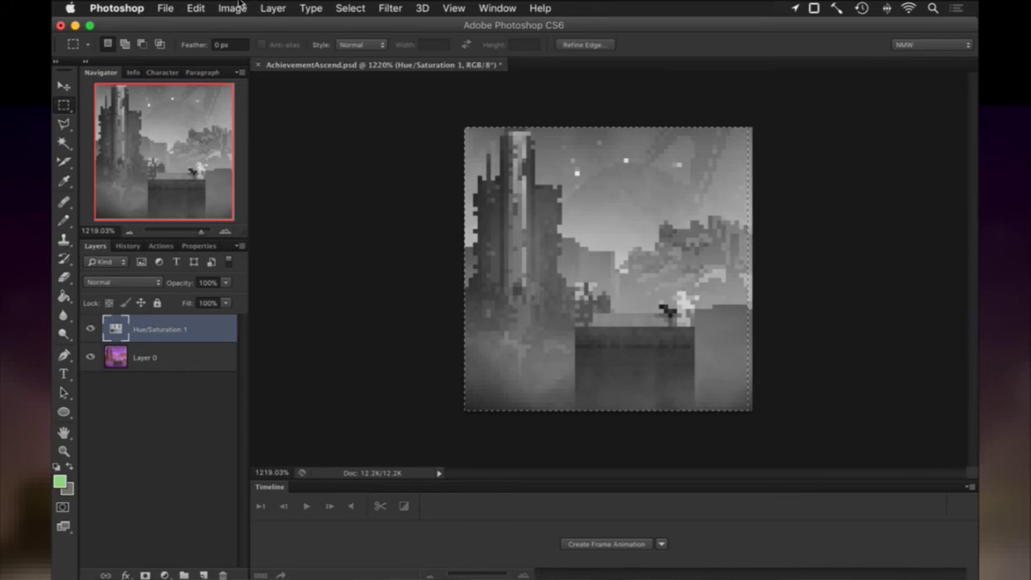
{"action": "left_click", "coordinate": [238, 7]}
{"action": "left_click", "coordinate": [241, 176]}
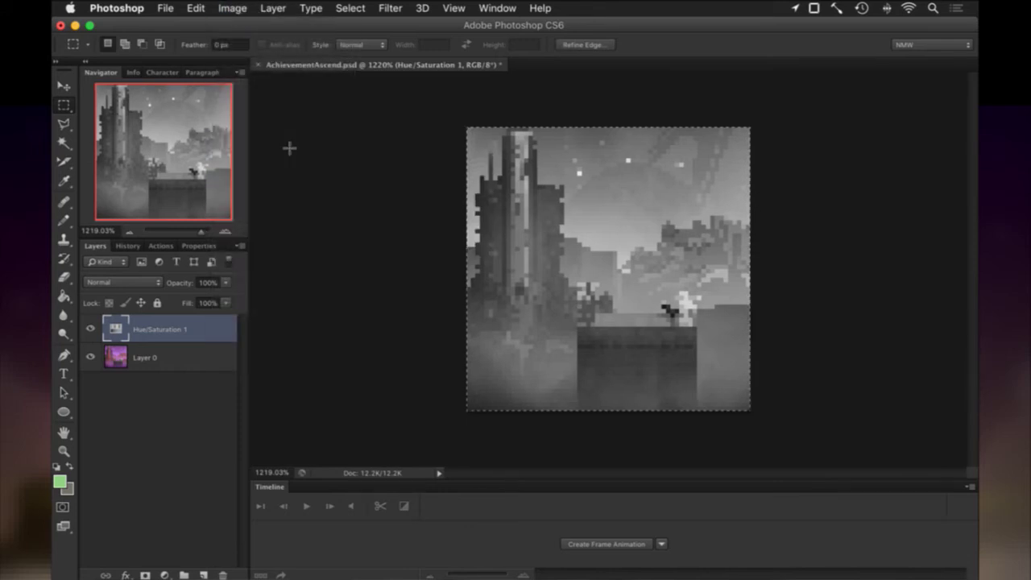
Step: Export the square grayscale image for web as AchievementAscend--.png in the Icons folder
{"action": "key", "text": "super+alt+shift+s"}
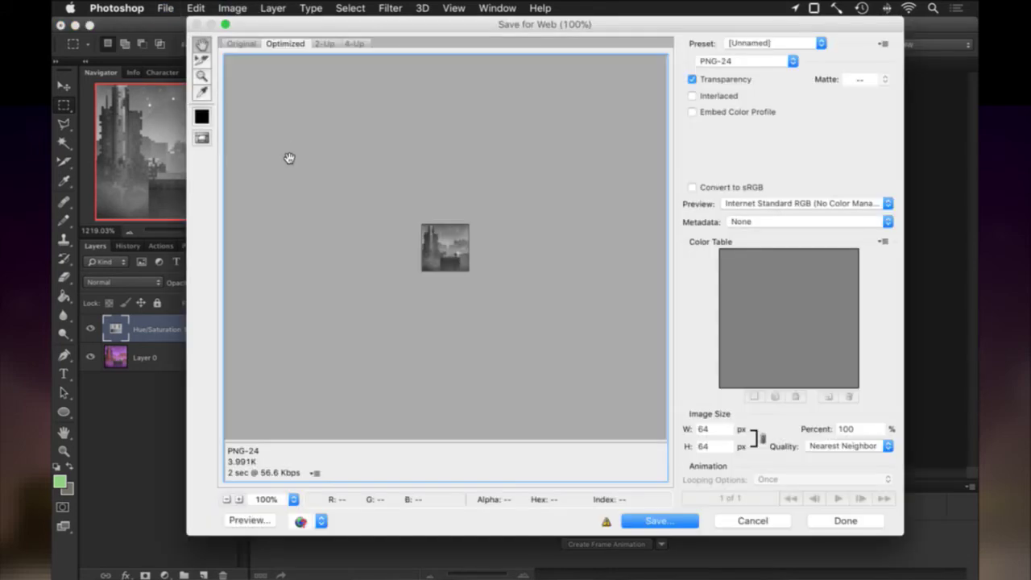
{"action": "key", "text": "Return"}
{"action": "key", "text": "Right"}
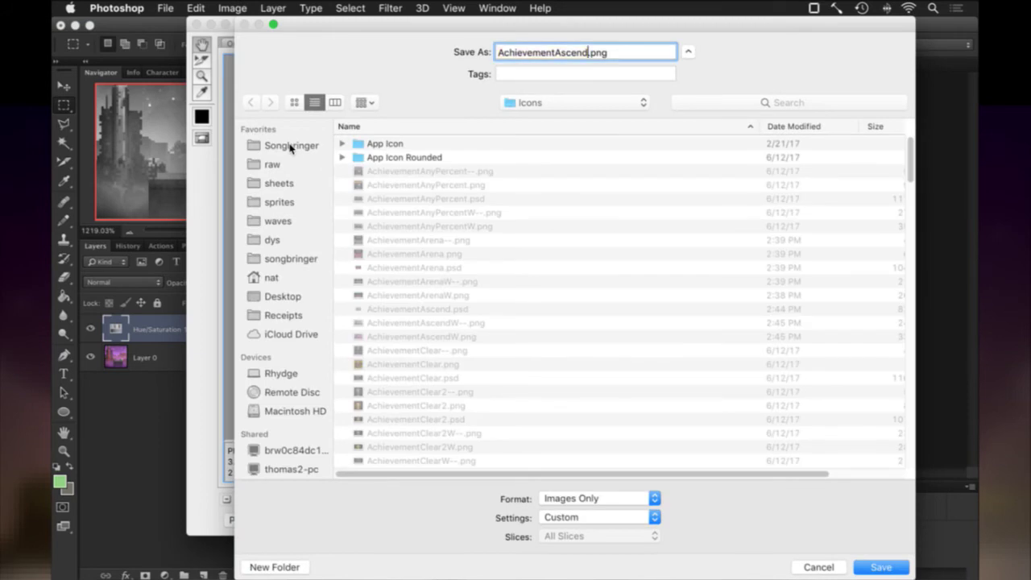
{"action": "type", "text": "--"}
{"action": "key", "text": "Return"}
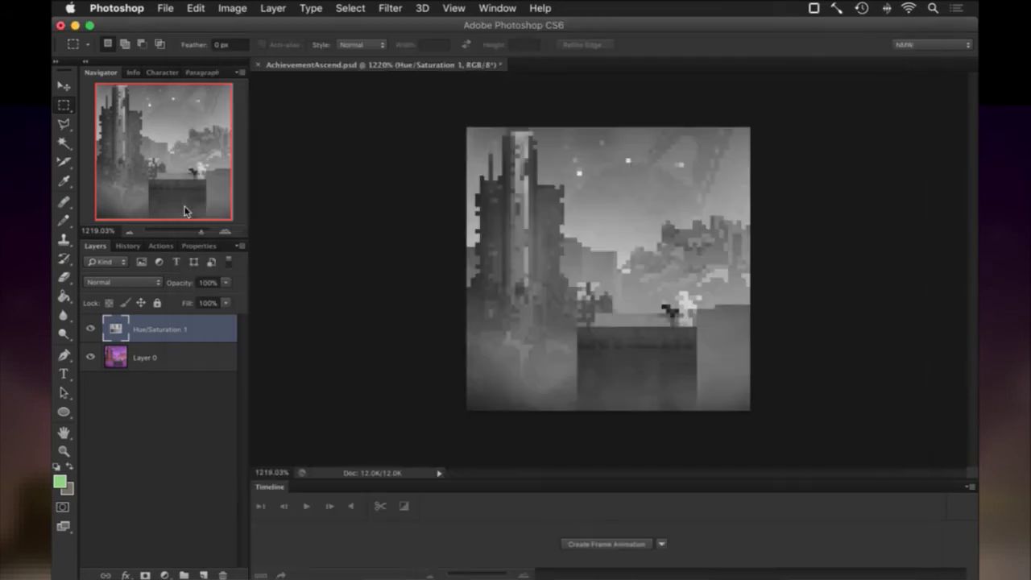
Step: Hide the Hue/Saturation 1 layer and export the square color image for web as AchievementAscend.png
{"action": "left_click", "coordinate": [90, 329]}
{"action": "key", "text": "super+alt+shift+s"}
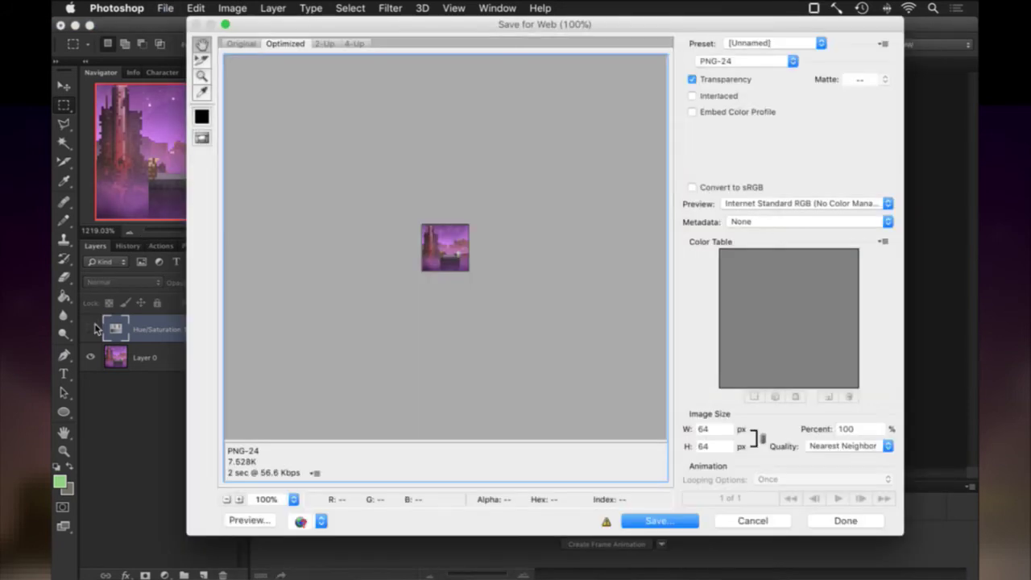
{"action": "key", "text": "Return"}
{"action": "key", "text": "Right"}
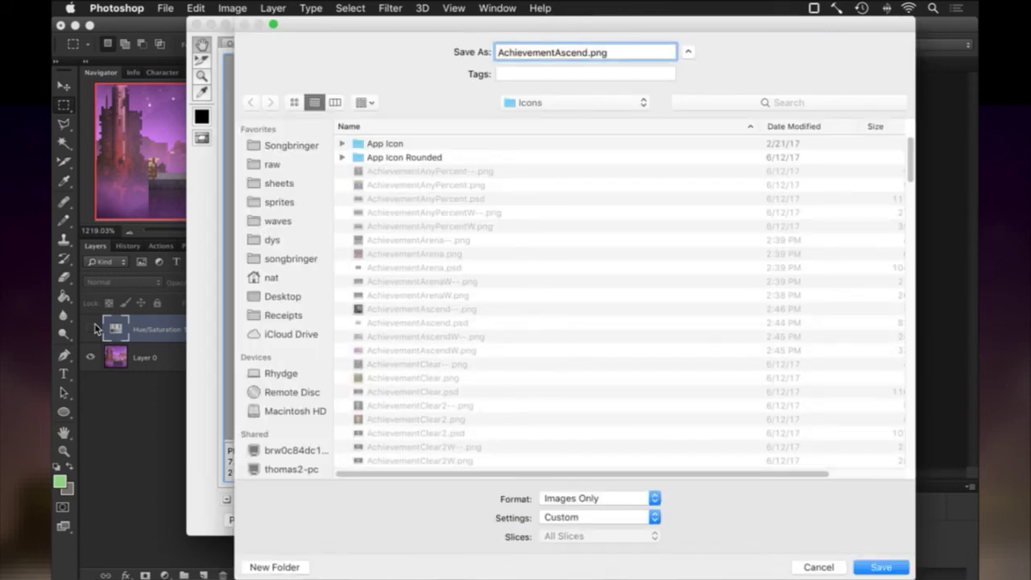
{"action": "key", "text": "Return"}
Step: Undo the crops back to the full-width image and save the document with the Hue/Saturation 1 layer hidden
{"action": "key", "text": "super+Tab"}
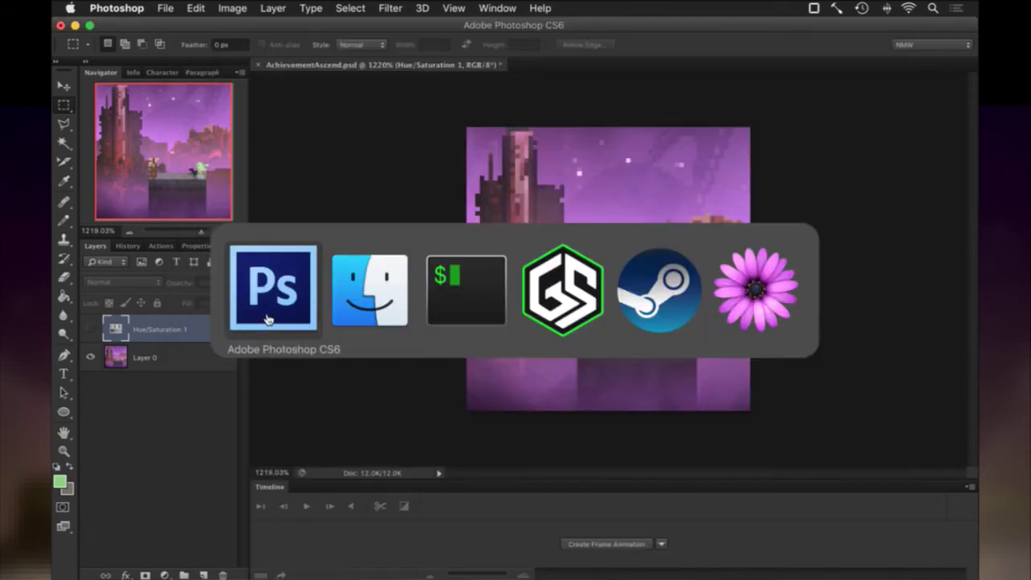
{"action": "key", "text": "super+z"}
{"action": "key", "text": "super+alt+z"}
{"action": "key", "text": "super+alt+z"}
{"action": "key", "text": "super+alt+z"}
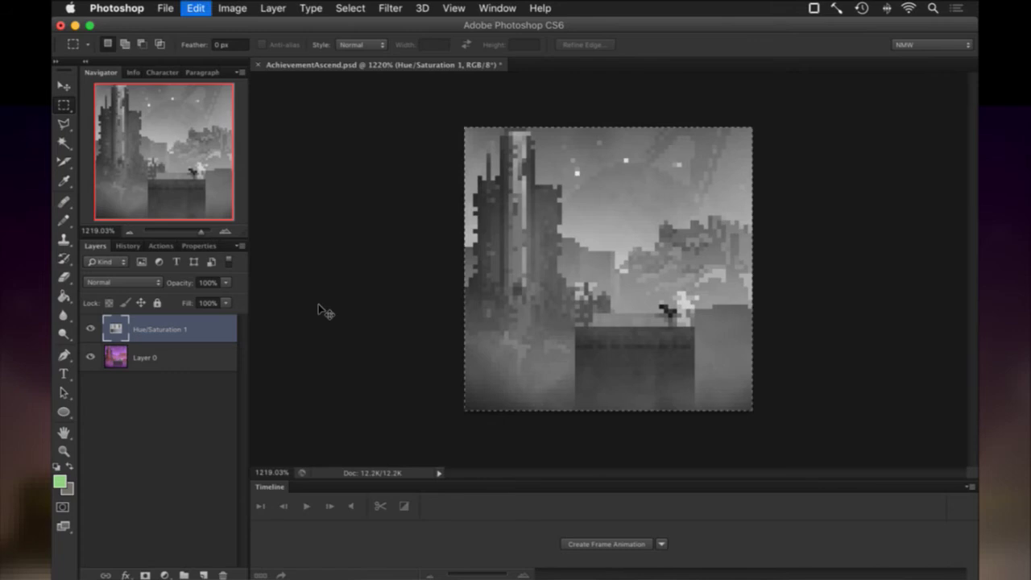
{"action": "key", "text": "super+alt+z"}
{"action": "key", "text": "super+alt+z"}
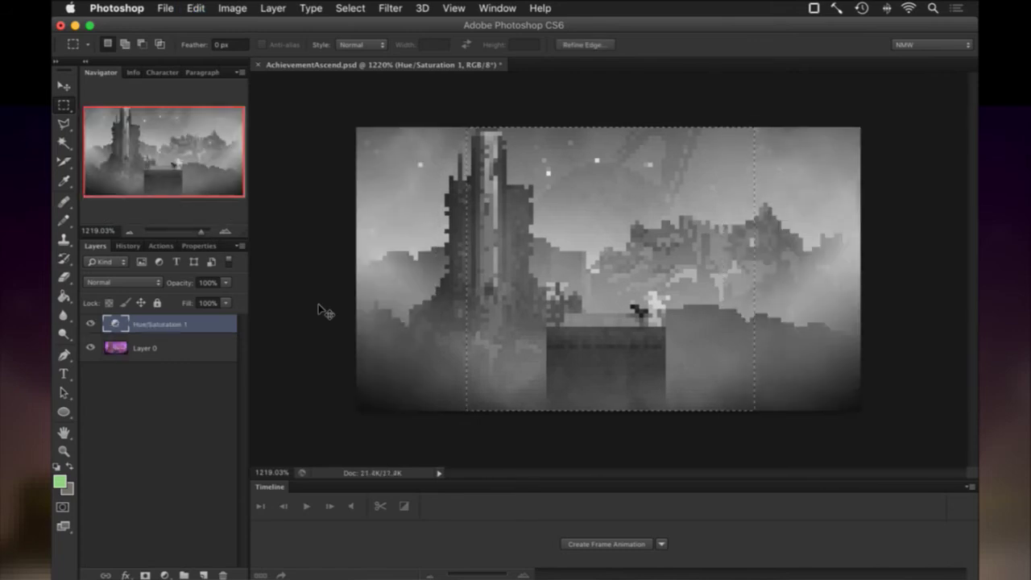
{"action": "left_click", "coordinate": [90, 322]}
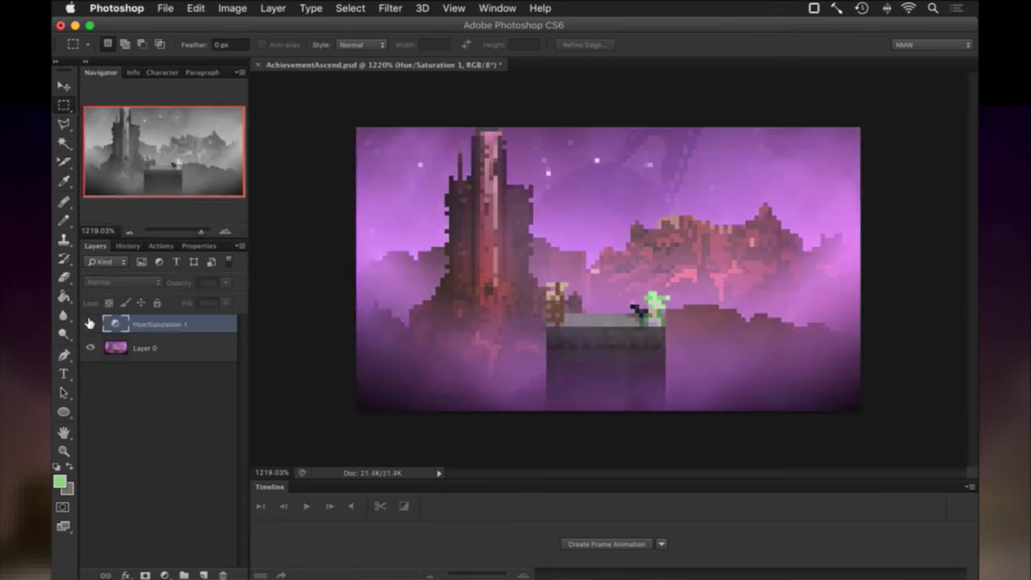
Step: Open AchievementArena.png from the Icons folder in Finder, check its canvas size in Photoshop, and close it
{"action": "key", "text": "super+Tab"}
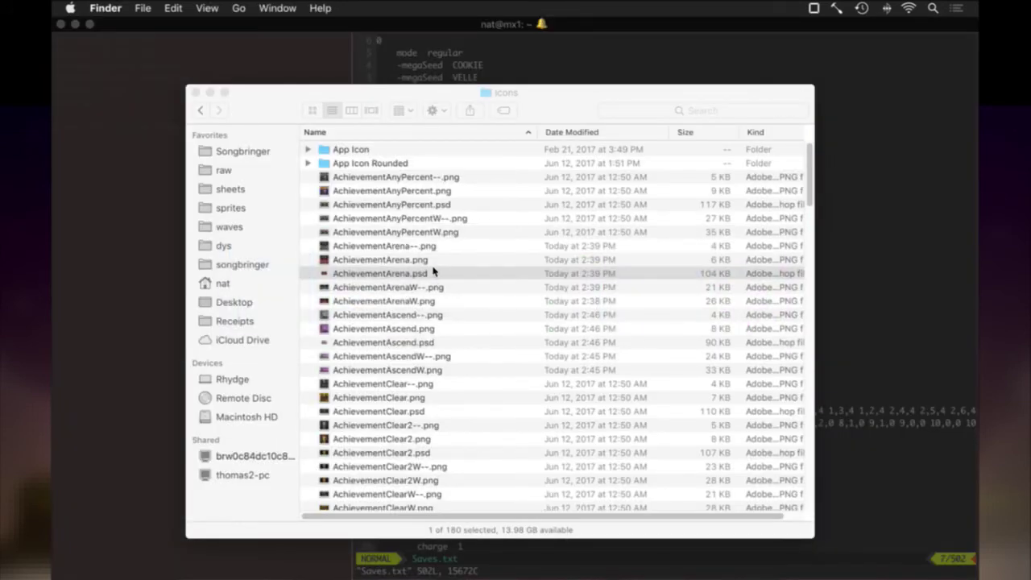
{"action": "double_click", "coordinate": [425, 260]}
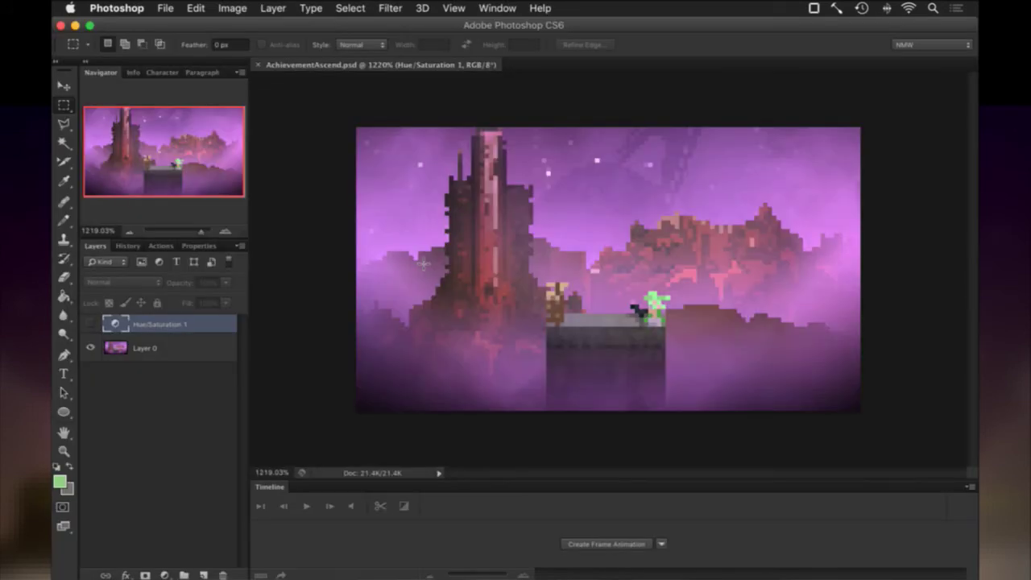
{"action": "key", "text": "super+u"}
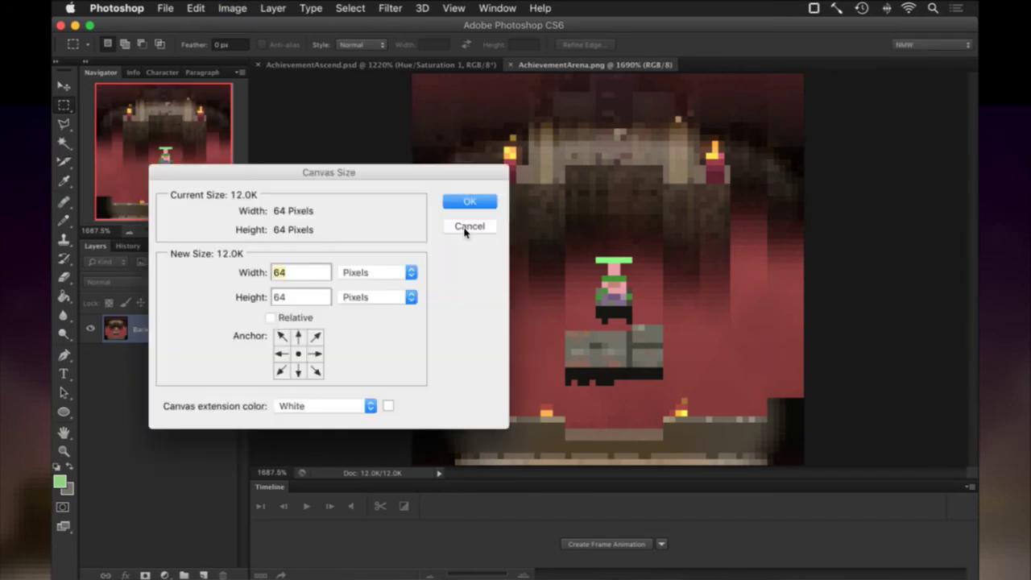
{"action": "left_click", "coordinate": [465, 229]}
{"action": "key", "text": "super+w"}
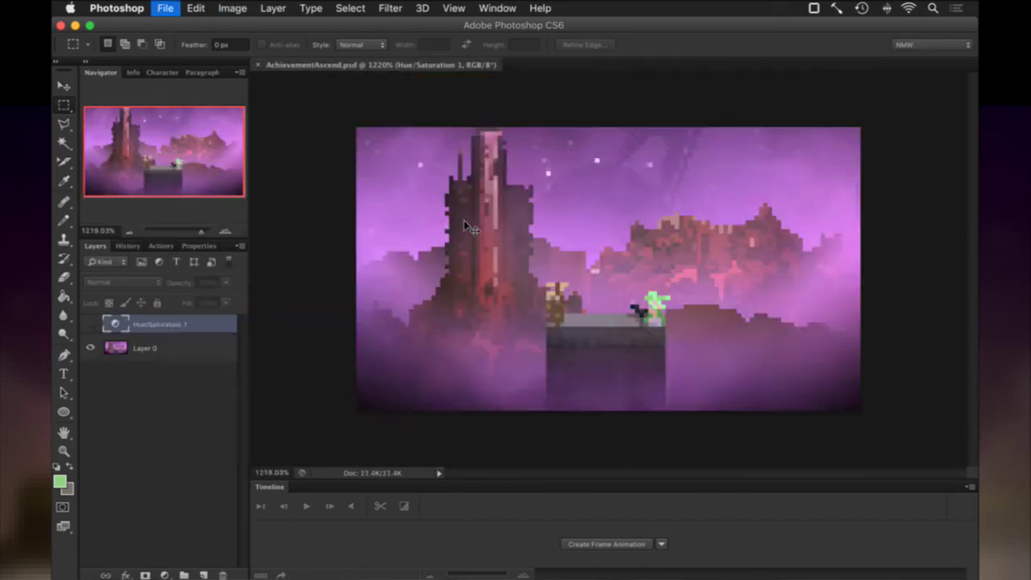
Step: Open AchievementArena--.png from the Icons folder in Finder, check its image size in Photoshop, and close it
{"action": "key", "text": "super+Tab"}
{"action": "double_click", "coordinate": [430, 247]}
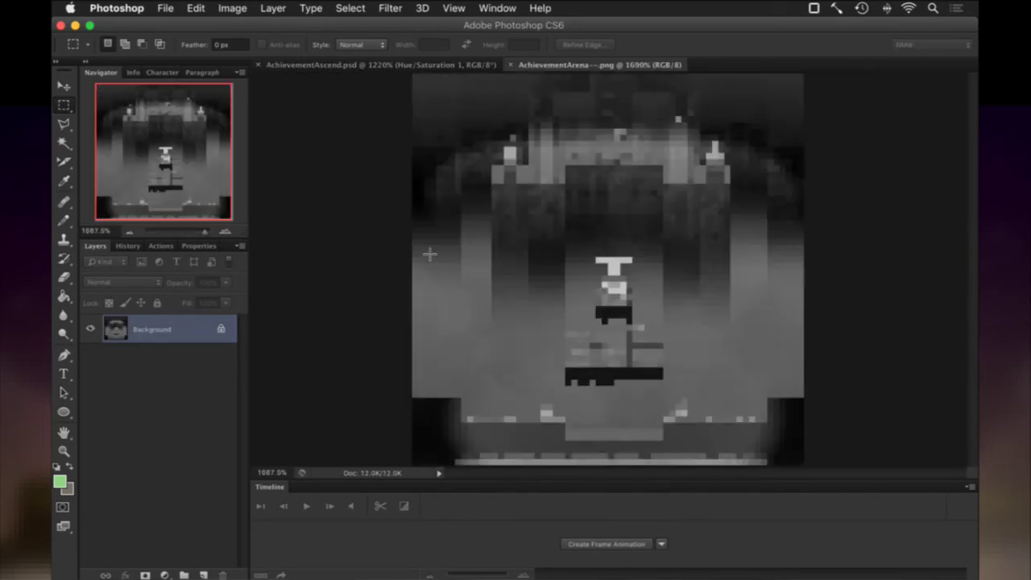
{"action": "key", "text": "super+alt+i"}
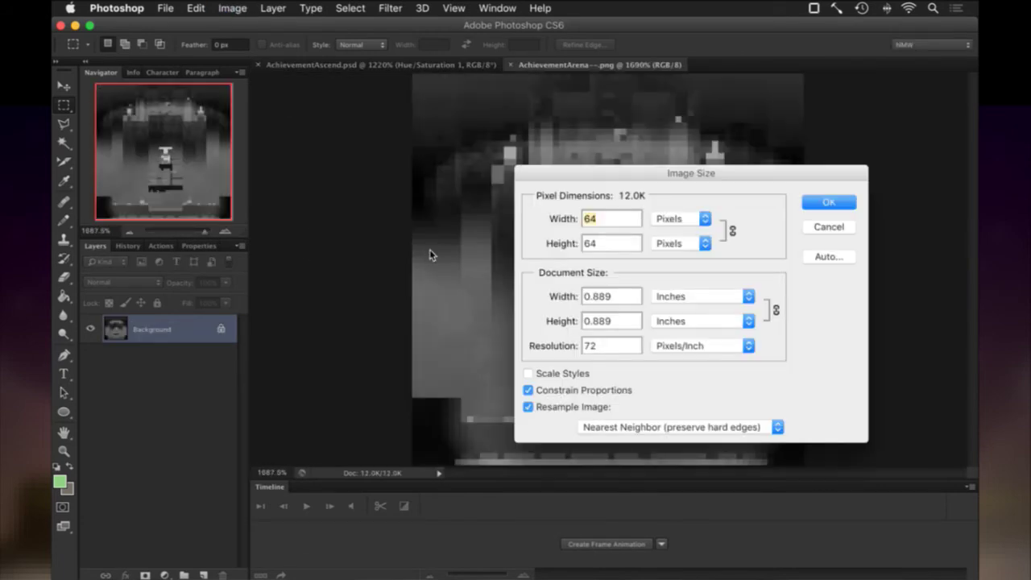
{"action": "key", "text": "Return"}
{"action": "key", "text": "super+w"}
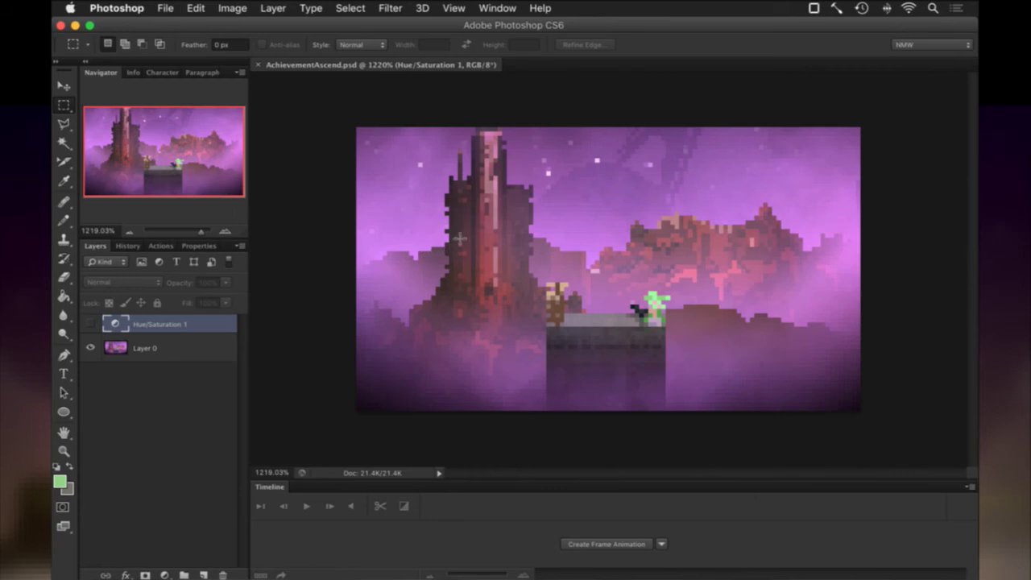
Step: Close AchievementAscend.psd and switch to the Icons folder in Finder
{"action": "key", "text": "super+w"}
{"action": "key", "text": "super+Tab"}
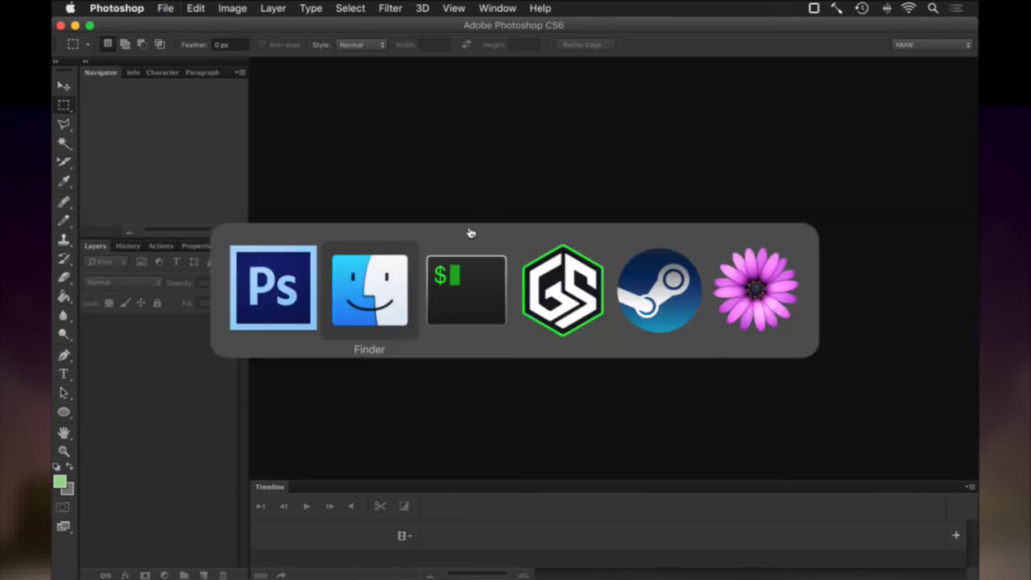
{"action": "left_click", "coordinate": [382, 313]}
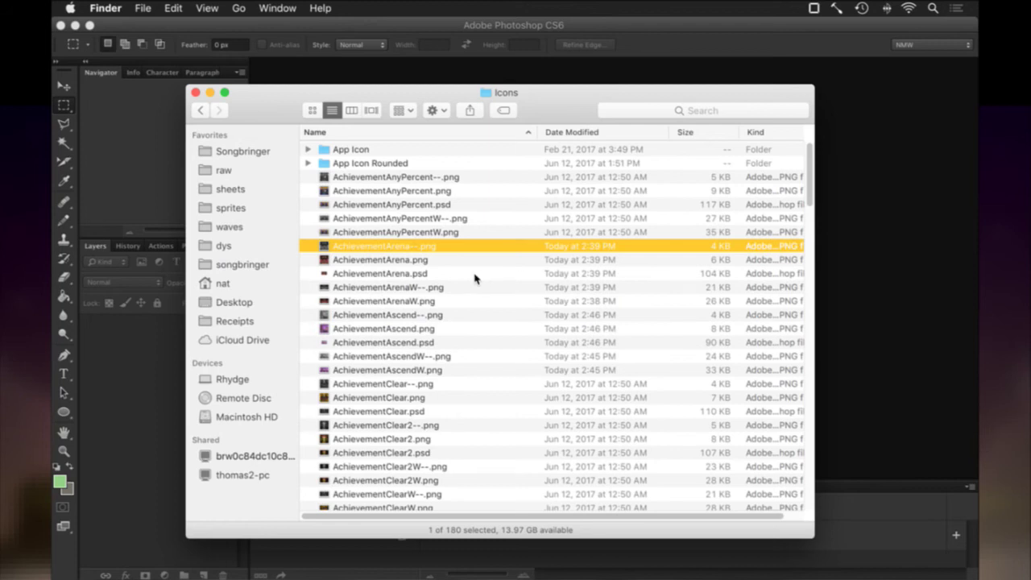
Step: Switch to iTerm2 and jump back from Saves.txt to the achievement list in Constants.h
{"action": "key", "text": "super+Tab"}
{"action": "left_click", "coordinate": [462, 300]}
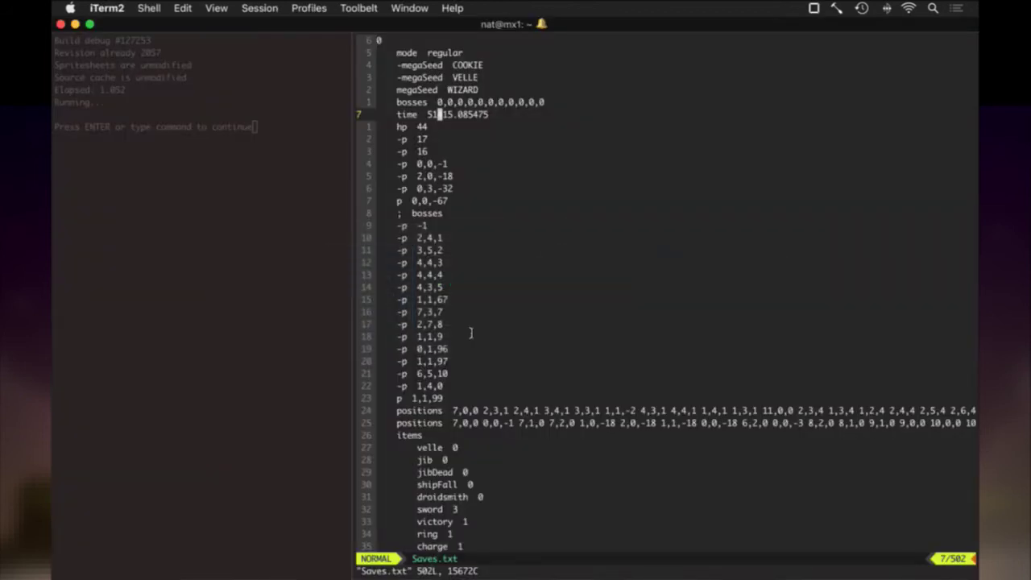
{"action": "key", "text": "ctrl+o"}
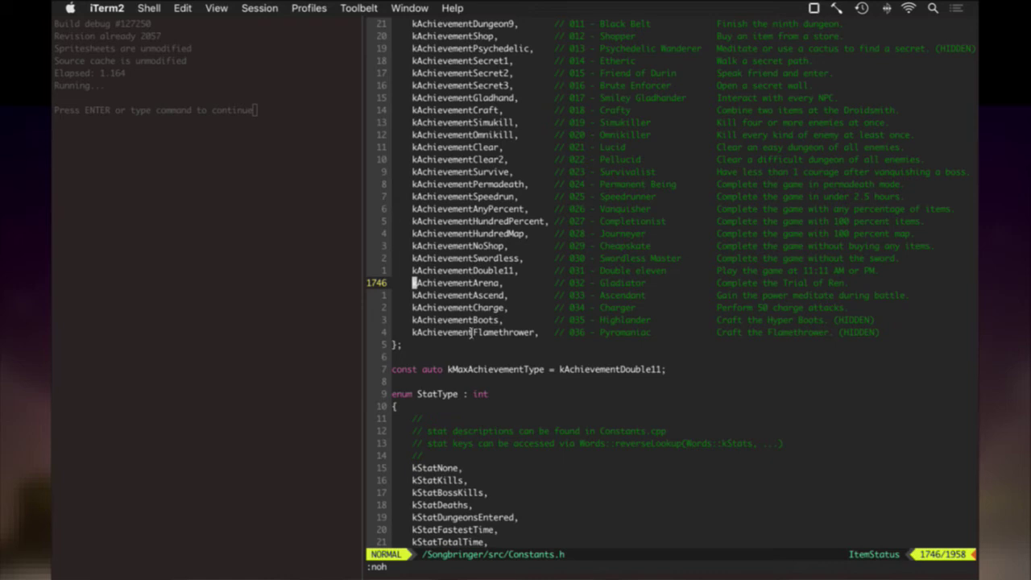
Step: Go to the kAchievementCharge entry in the achievement list of Constants.h and clear the search highlighting
{"action": "key", "text": "j"}
{"action": "key", "text": "j"}
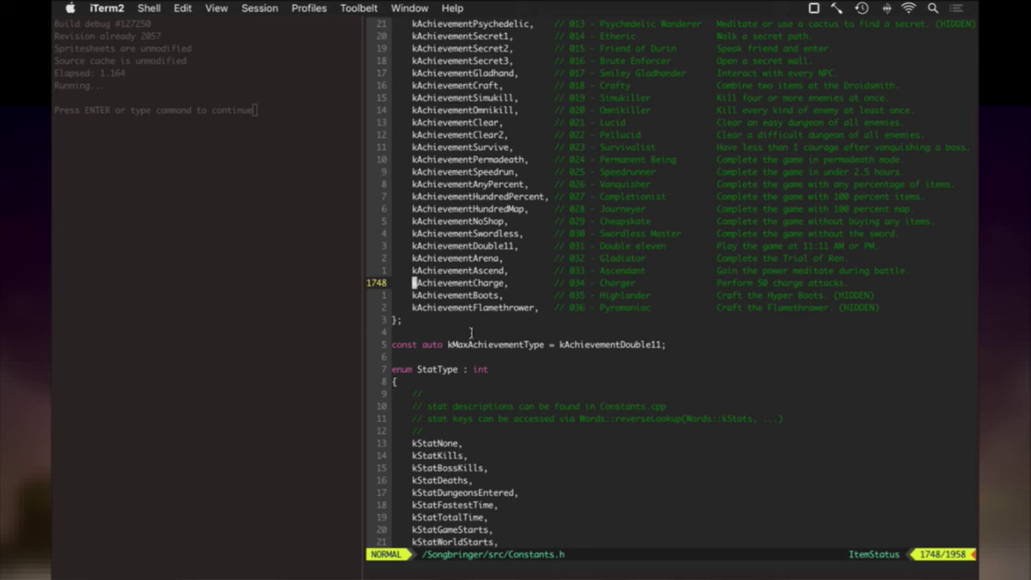
{"action": "type", "text": ":noh"}
{"action": "key", "text": "Return"}
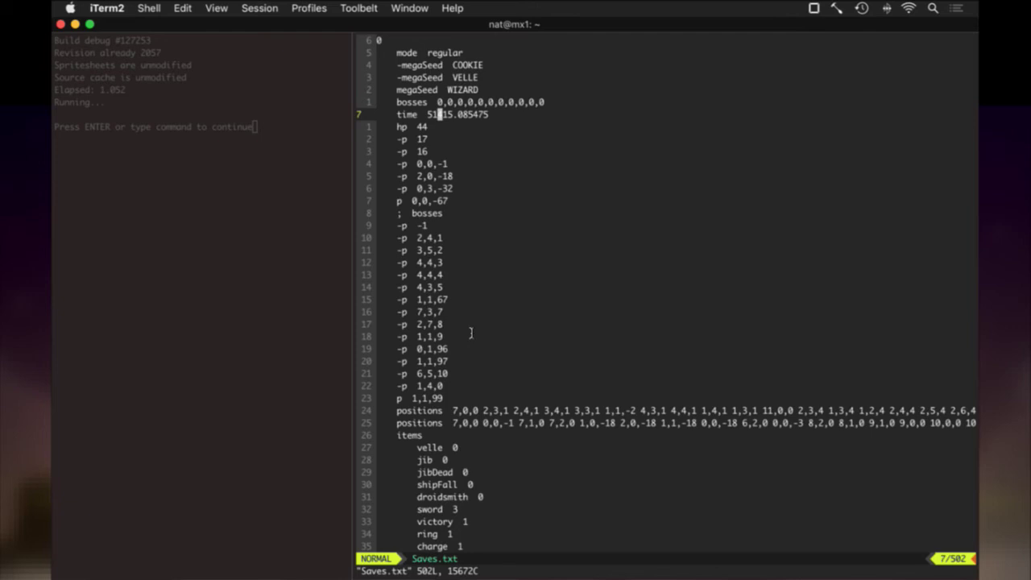
Step: Look through the position entries below hp at the start of Saves.txt
{"action": "key", "text": "j"}
{"action": "key", "text": "j"}
{"action": "key", "text": "j"}
{"action": "key", "text": "j"}
{"action": "key", "text": "j"}
{"action": "key", "text": "j"}
{"action": "key", "text": "j"}
{"action": "key", "text": "j"}
{"action": "key", "text": "j"}
{"action": "key", "text": "j"}
{"action": "key", "text": "j"}
{"action": "key", "text": "j"}
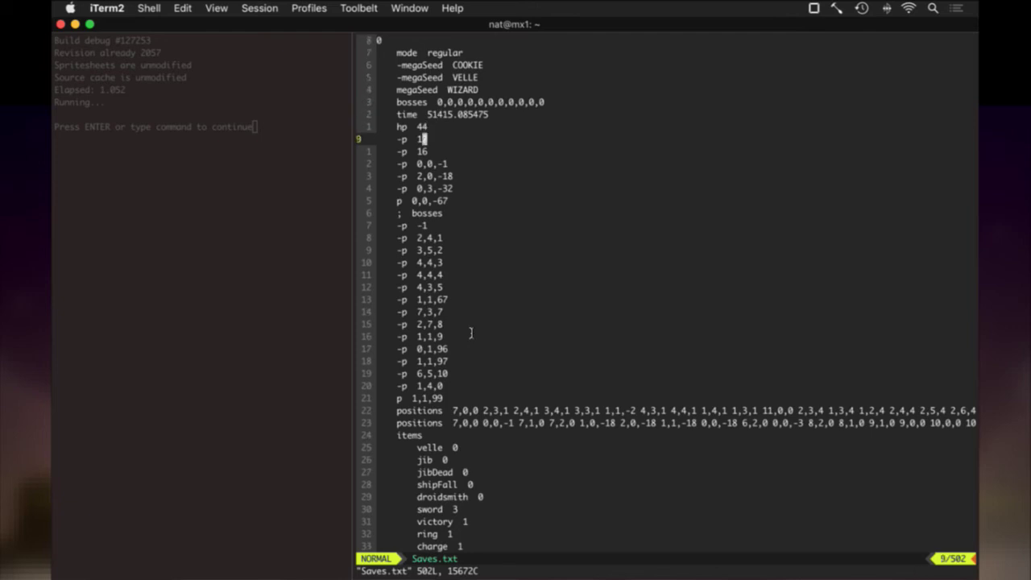
{"action": "type", "text": ":noh"}
{"action": "key", "text": "Return"}
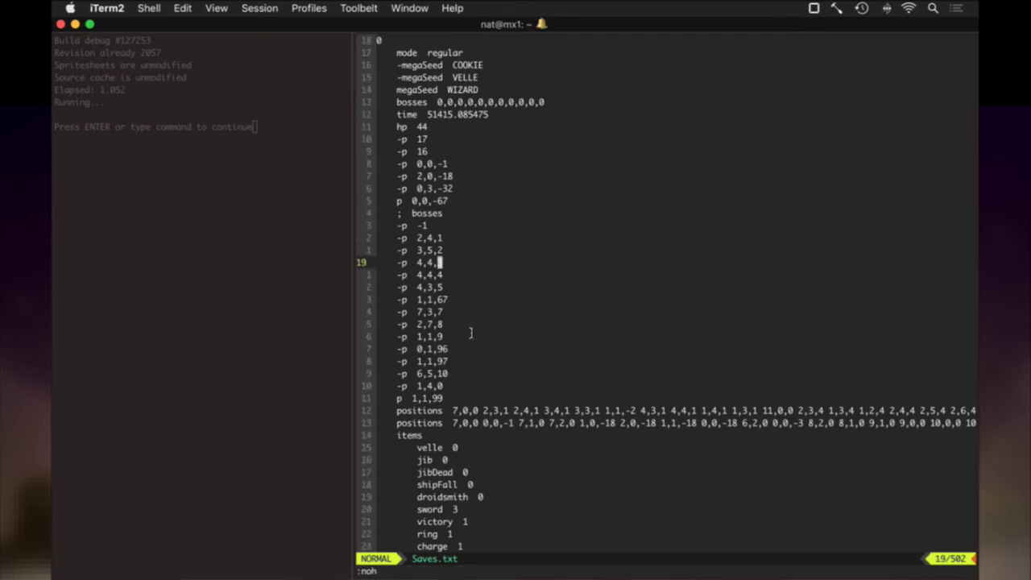
Step: Search Saves.txt for wSize and comment out the windowSize 240p line with a leading hyphen
{"action": "type", "text": "/"}
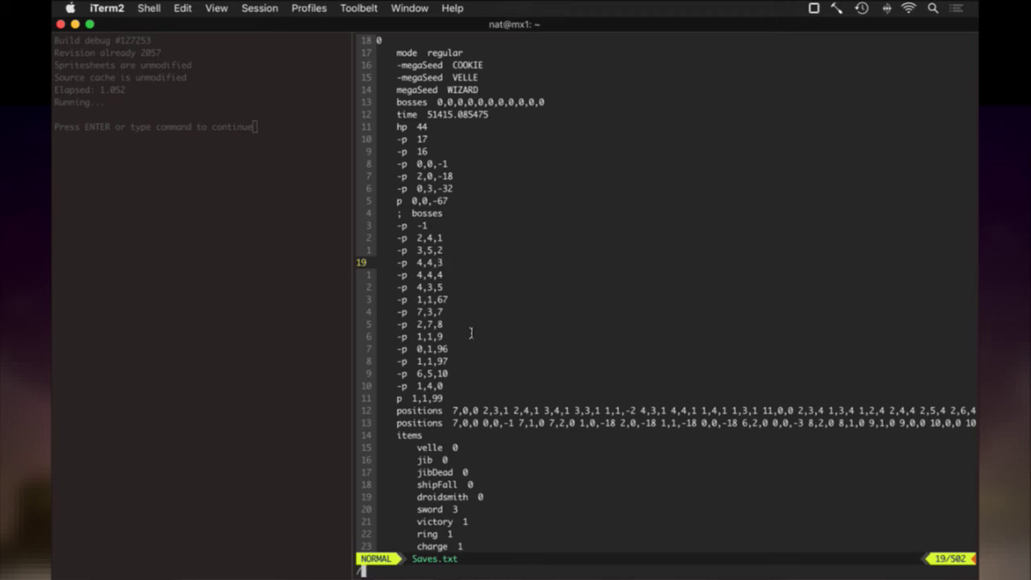
{"action": "type", "text": "wSize"}
{"action": "key", "text": "Return"}
{"action": "type", "text": ":noh"}
{"action": "key", "text": "Return"}
{"action": "type", "text": "bi-"}
{"action": "key", "text": "Escape"}
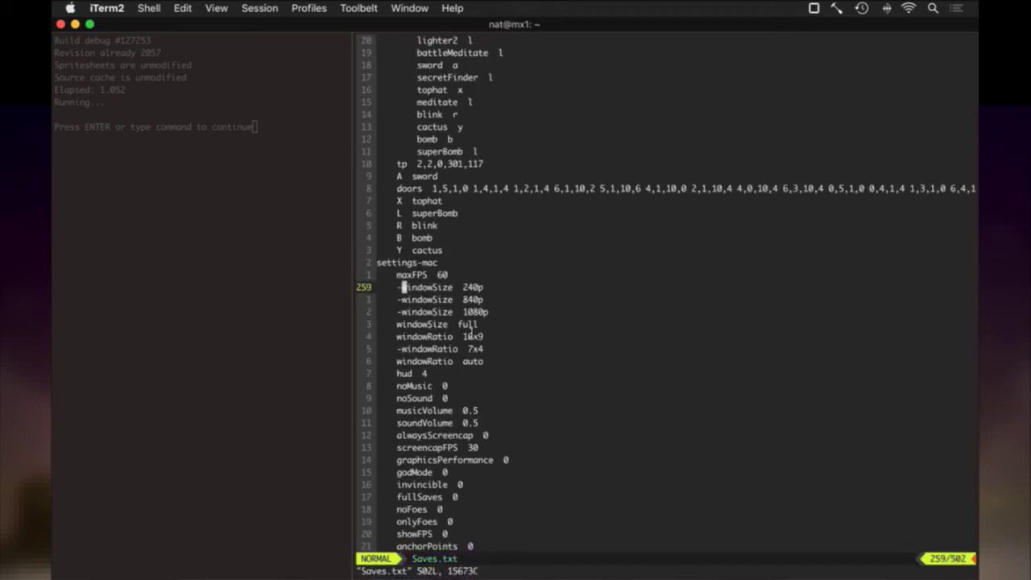
Step: Change maxFPS under settings-mac to 30, restore it to 60, and save Saves.txt
{"action": "key", "text": "k"}
{"action": "key", "text": "l"}
{"action": "key", "text": "l"}
{"action": "key", "text": "l"}
{"action": "key", "text": "l"}
{"action": "key", "text": "l"}
{"action": "key", "text": "l"}
{"action": "key", "text": "l"}
{"action": "type", "text": "r3"}
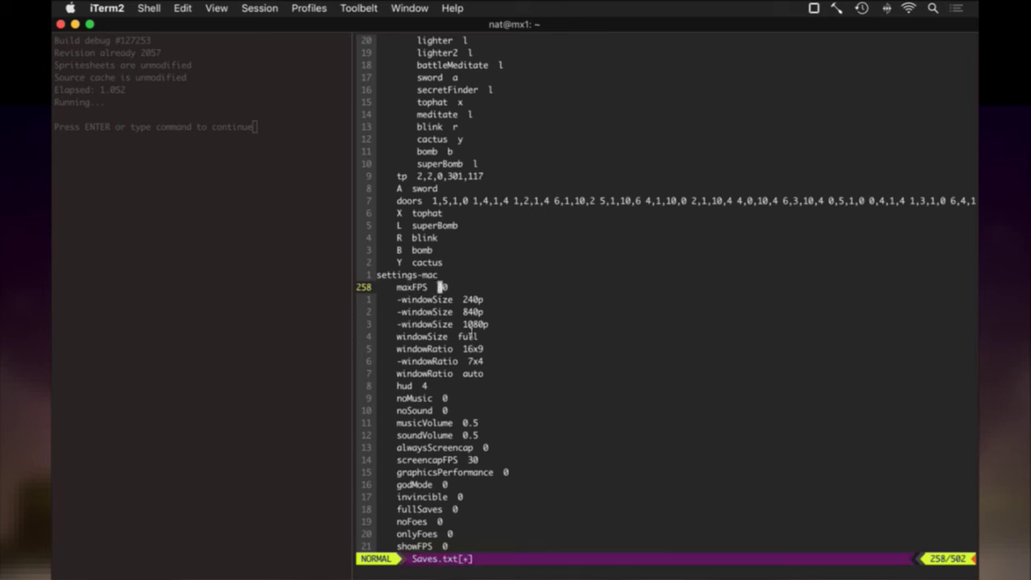
{"action": "type", "text": "r6:w"}
{"action": "key", "text": "Return"}
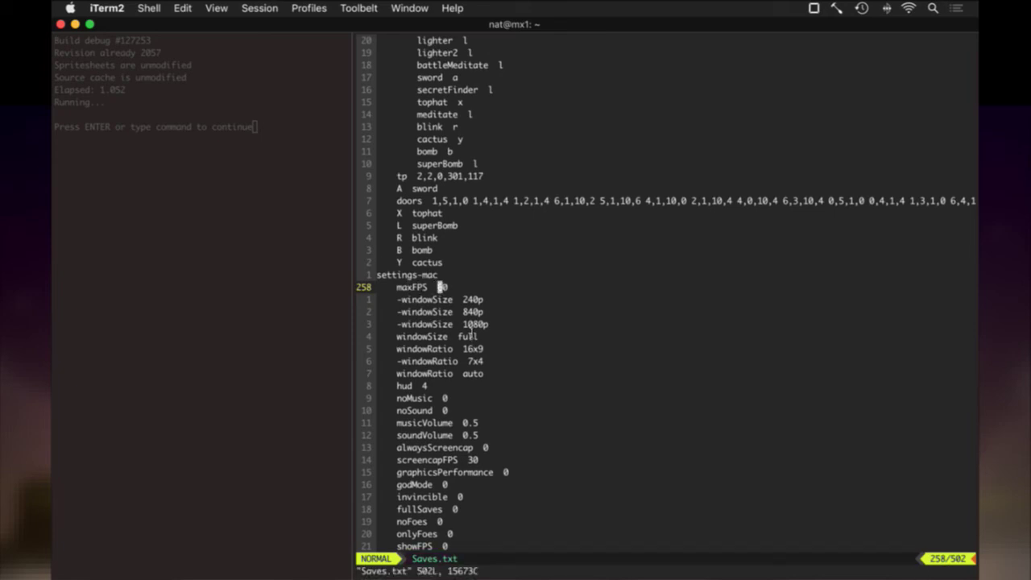
Step: Launch the Screenflick screen recorder
{"action": "key", "text": "j"}
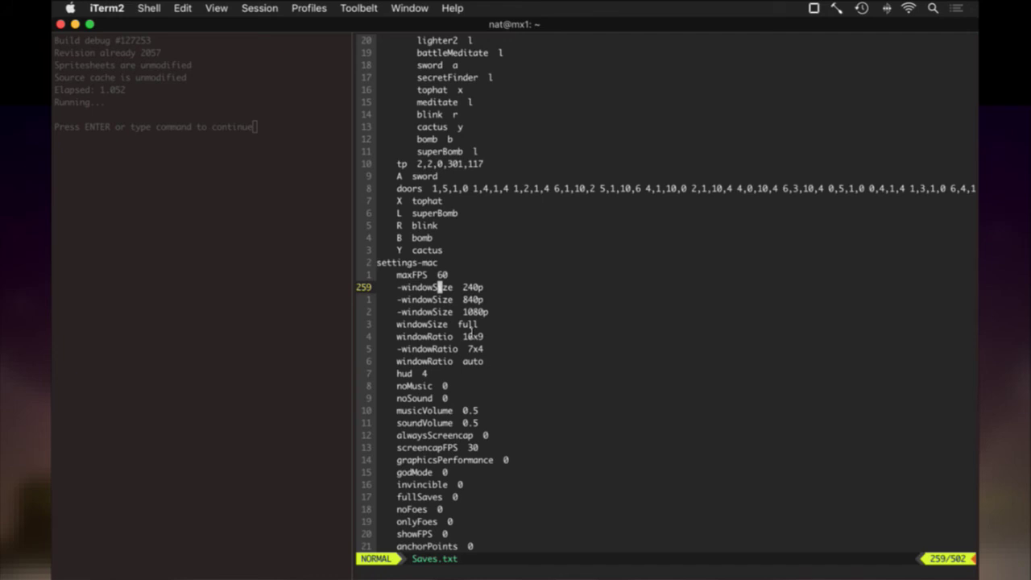
{"action": "key", "text": "F4"}
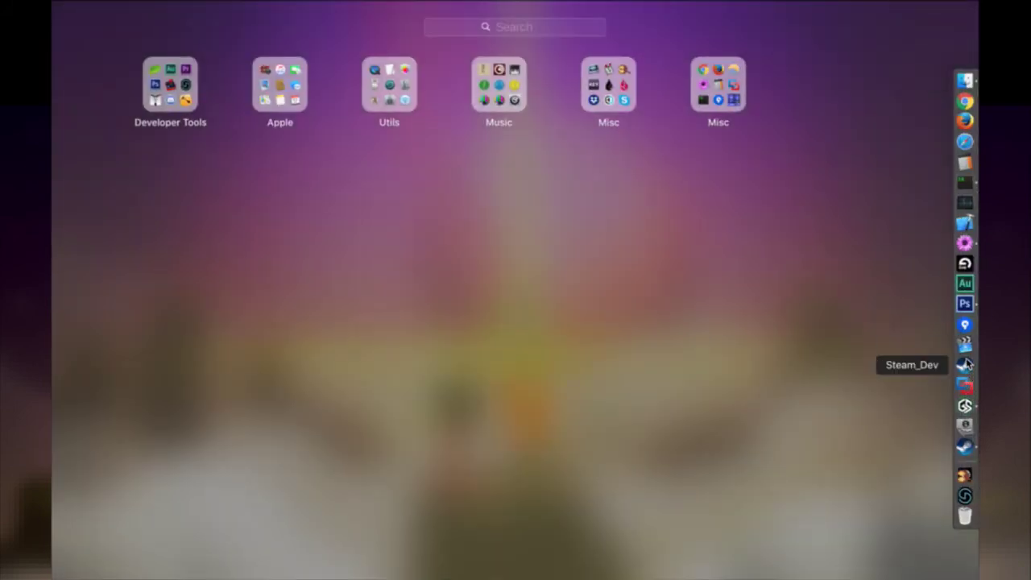
{"action": "key", "text": "Escape"}
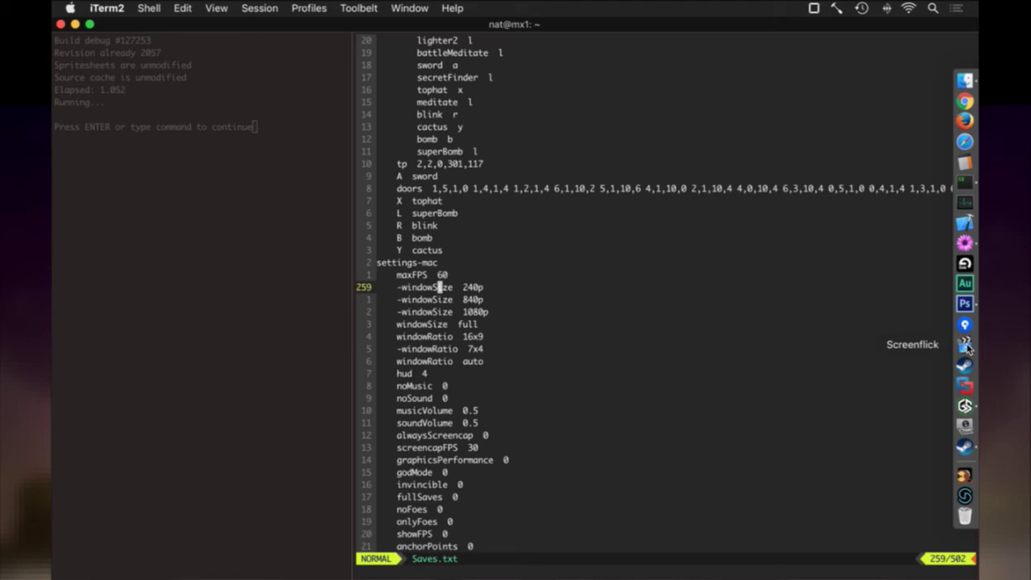
{"action": "left_click", "coordinate": [965, 344]}
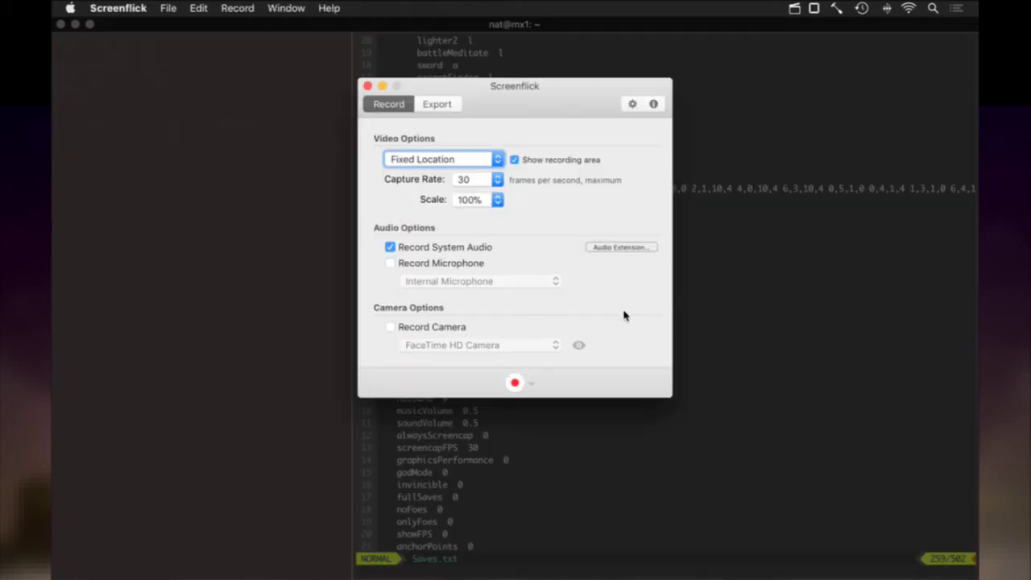
Step: Return to Saves.txt in iTerm2, enable windowSize 1080p by removing its leading hyphen, and save
{"action": "left_click", "coordinate": [746, 319]}
{"action": "key", "text": "j"}
{"action": "key", "text": "j"}
{"action": "key", "text": "h"}
{"action": "key", "text": "h"}
{"action": "key", "text": "h"}
{"action": "key", "text": "h"}
{"action": "key", "text": "h"}
{"action": "key", "text": "h"}
{"action": "key", "text": "h"}
{"action": "key", "text": "h"}
{"action": "type", "text": "x:w"}
{"action": "key", "text": "Return"}
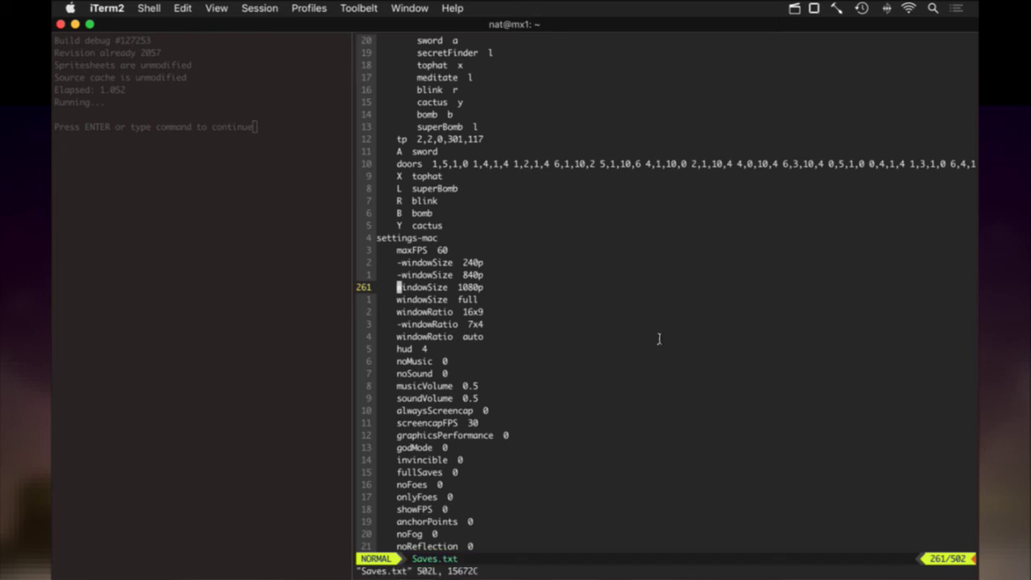
Step: Set maxFPS under settings-mac to 30 and save Saves.txt
{"action": "scroll", "coordinate": [659, 338], "scroll_direction": "up", "scroll_amount": 10}
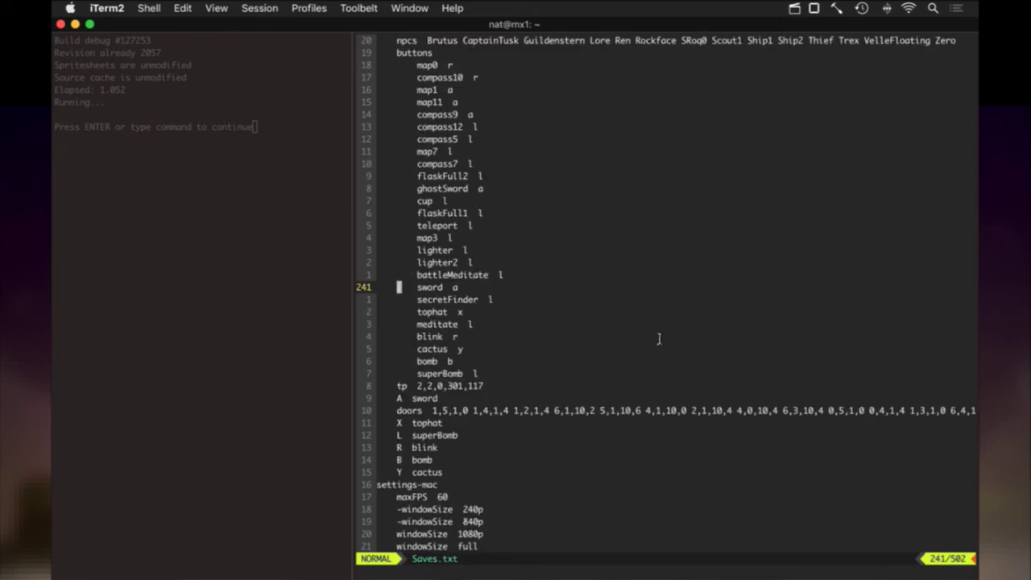
{"action": "scroll", "coordinate": [659, 338], "scroll_direction": "down", "scroll_amount": 9}
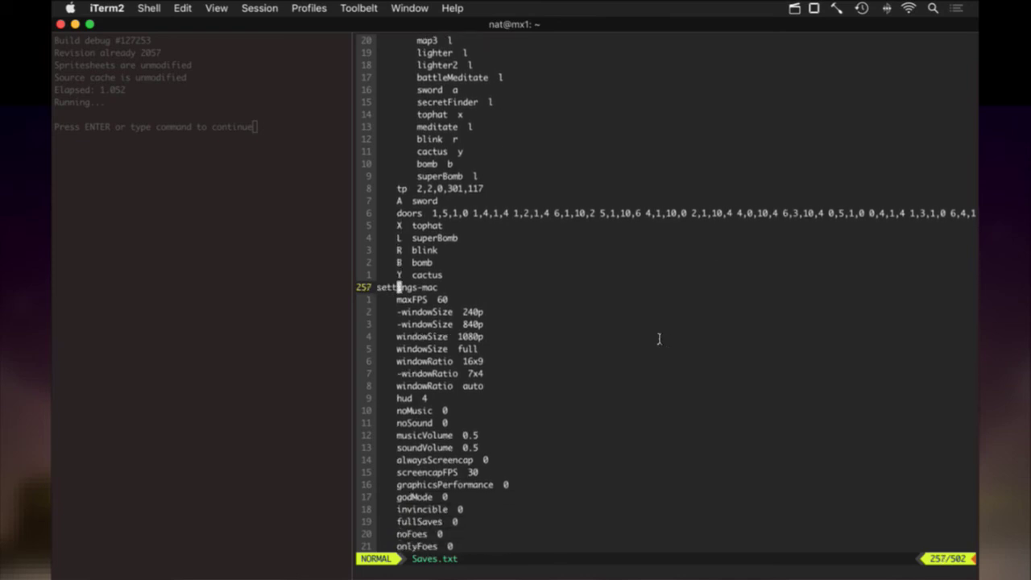
{"action": "type", "text": "wr3:w"}
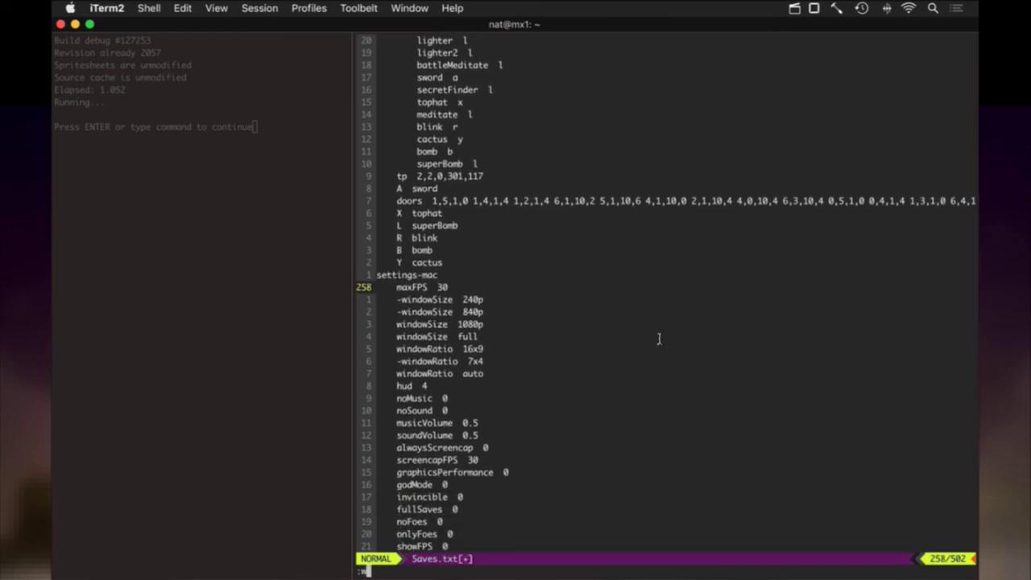
{"action": "key", "text": "Return"}
Step: Delete the three commented position lines 17, 16 and 0,0,-1 directly below hp in Saves.txt
{"action": "key", "text": "g"}
{"action": "key", "text": "g"}
{"action": "key", "text": "j"}
{"action": "key", "text": "j"}
{"action": "key", "text": "j"}
{"action": "key", "text": "j"}
{"action": "key", "text": "j"}
{"action": "key", "text": "j"}
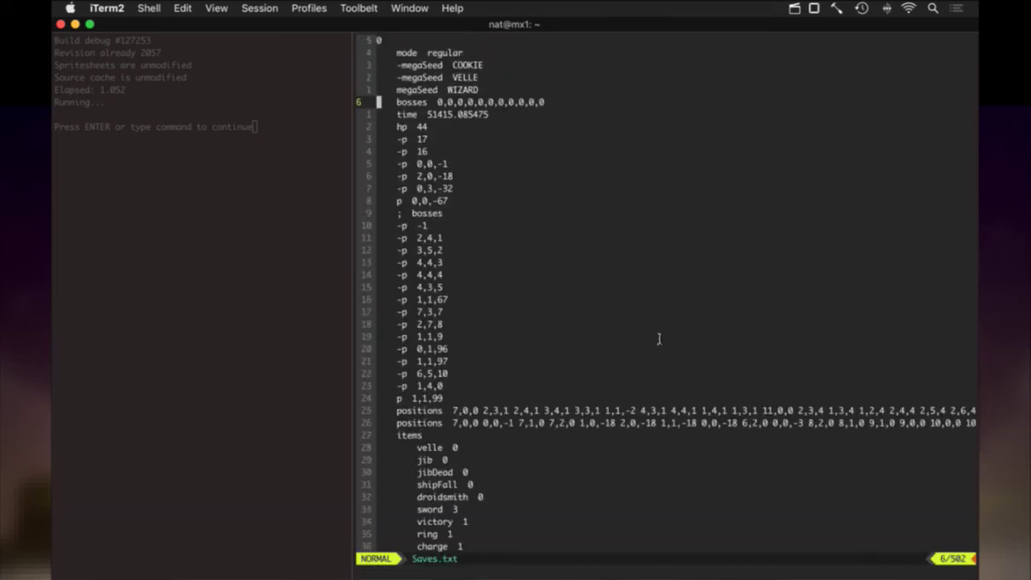
{"action": "key", "text": "j"}
{"action": "key", "text": "j"}
{"action": "key", "text": "j"}
{"action": "key", "text": "j"}
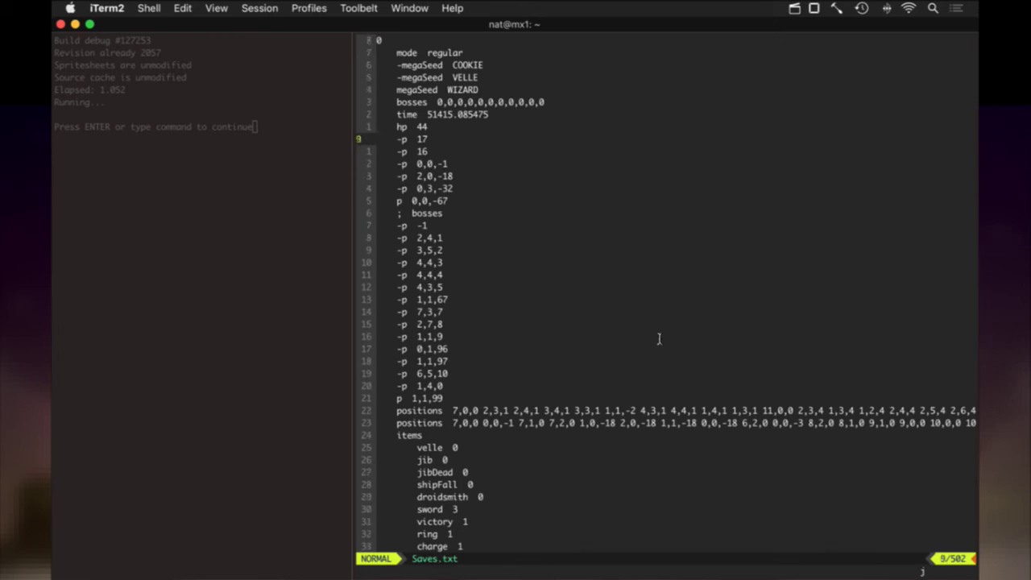
{"action": "key", "text": "k"}
{"action": "key", "text": "k"}
{"action": "key", "text": "shift+v"}
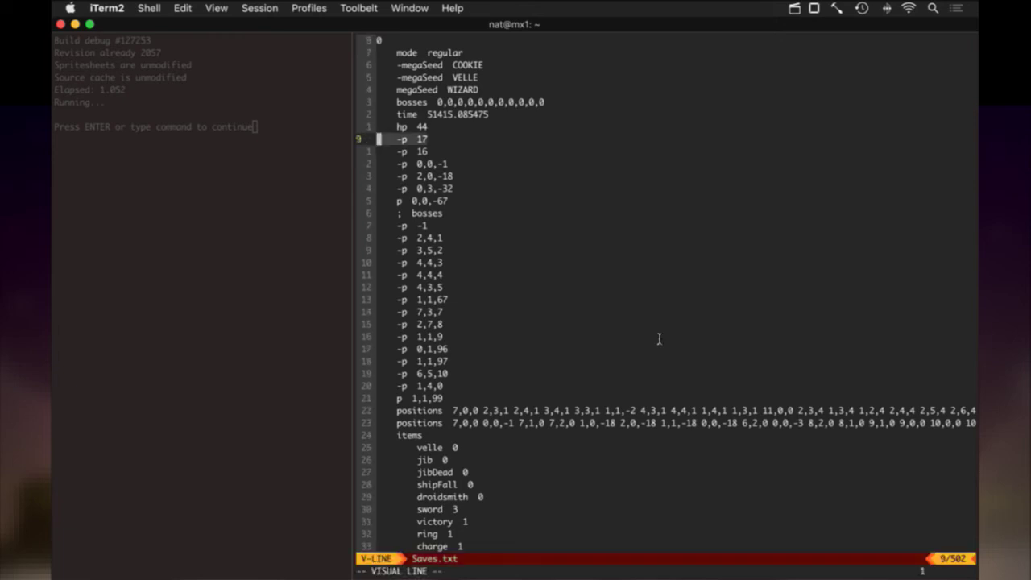
{"action": "key", "text": "j"}
{"action": "key", "text": "j"}
{"action": "key", "text": "j"}
{"action": "key", "text": "k"}
{"action": "key", "text": "d"}
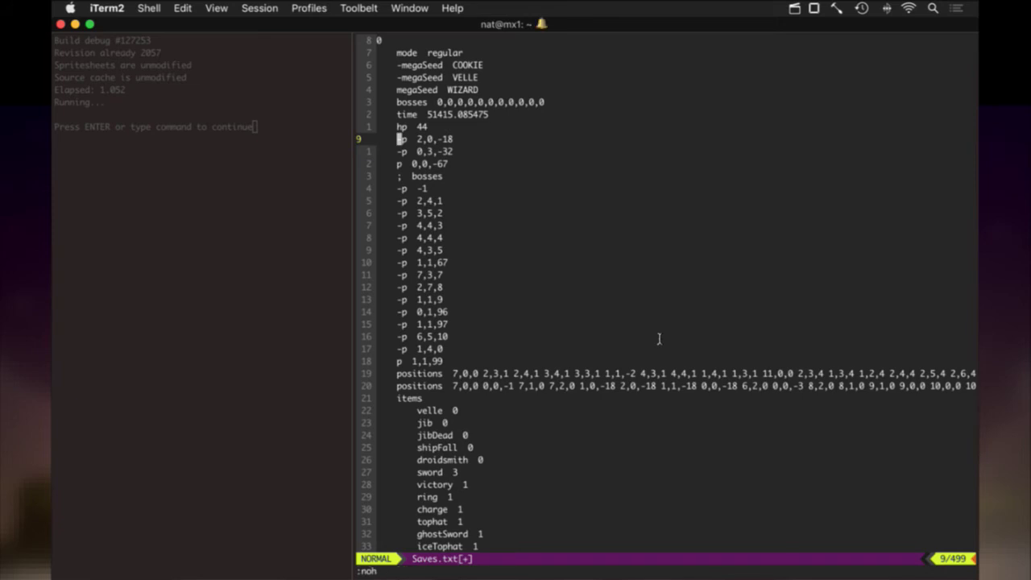
Step: Insert the line "p 0" directly below hp in Saves.txt and save the file
{"action": "key", "text": "shift+o"}
{"action": "type", "text": "p  0"}
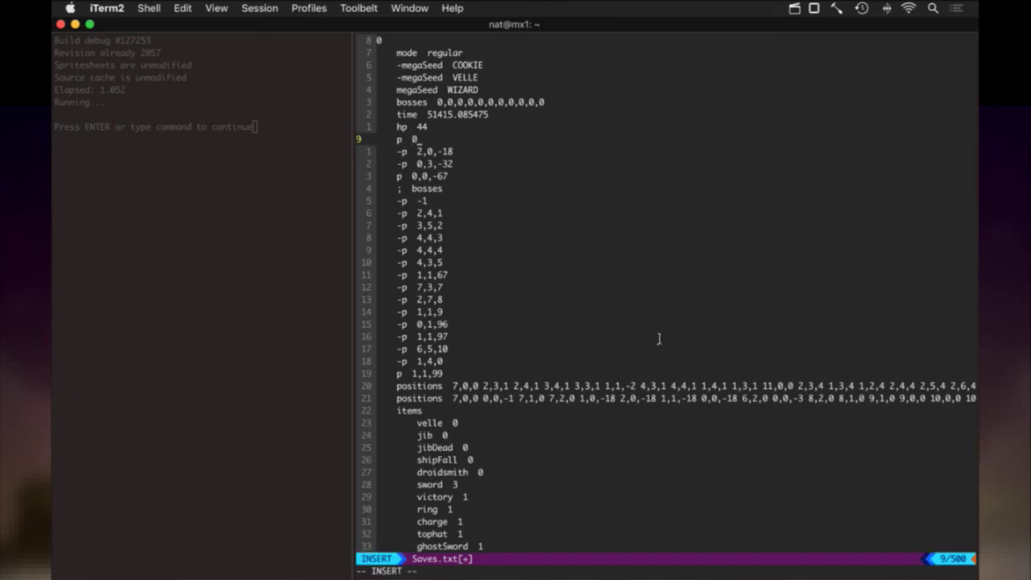
{"action": "key", "text": "Escape"}
{"action": "type", "text": ":w"}
{"action": "key", "text": "Return"}
{"action": "key", "text": "j"}
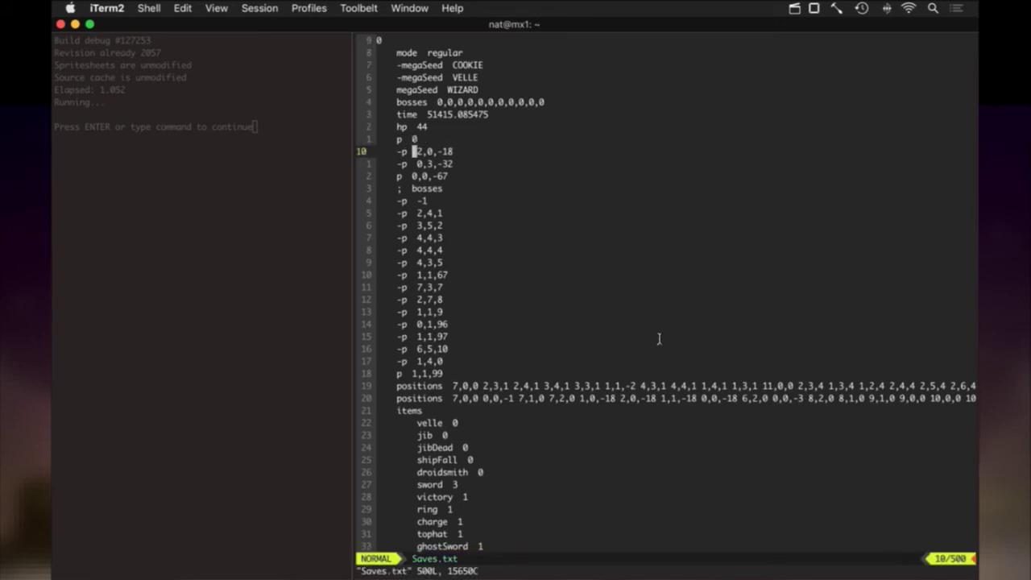
Step: Run Songbringer, set the HUD option to Always Hidden in its settings, and return to the game
{"action": "key", "text": "F5"}
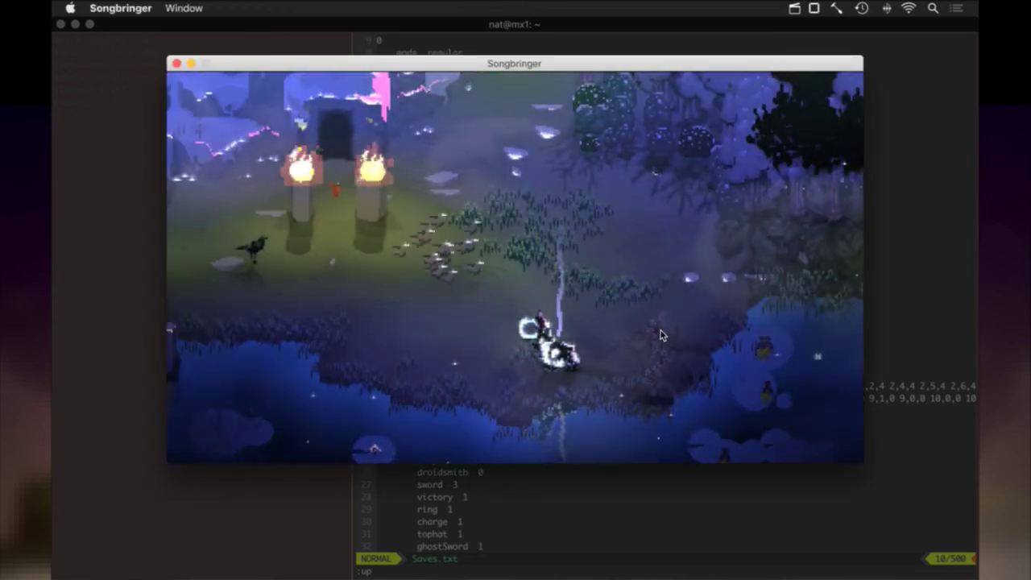
{"action": "key", "text": "Escape"}
{"action": "key", "text": "Down"}
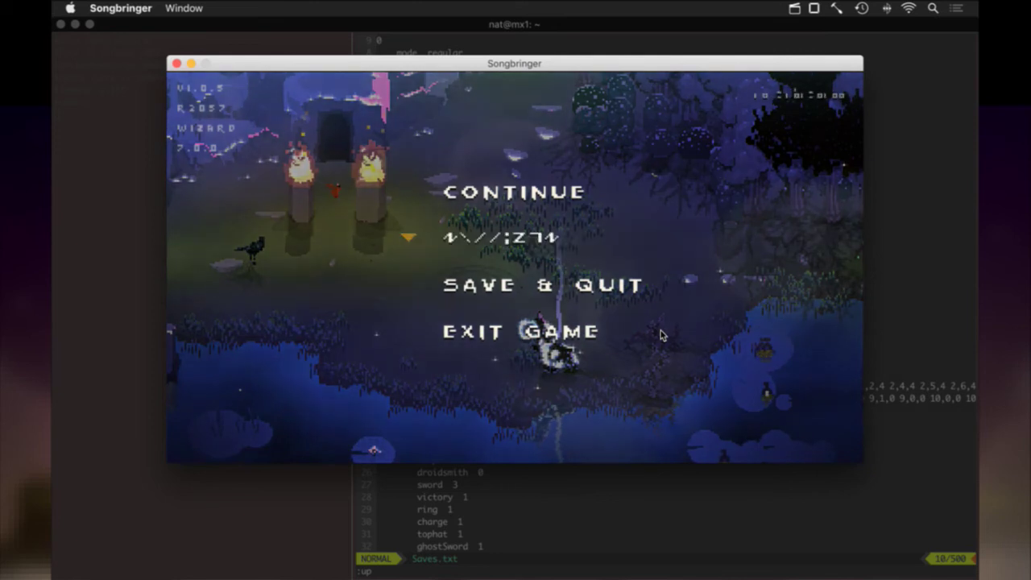
{"action": "key", "text": "Return"}
{"action": "key", "text": "Return"}
{"action": "key", "text": "Down"}
{"action": "key", "text": "Down"}
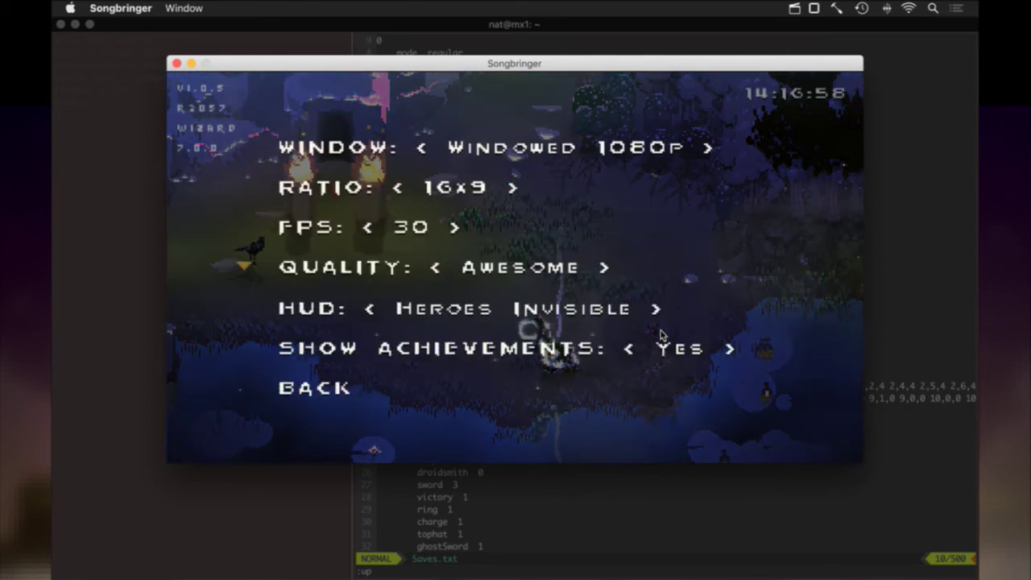
{"action": "key", "text": "Down"}
{"action": "key", "text": "Down"}
{"action": "key", "text": "Right"}
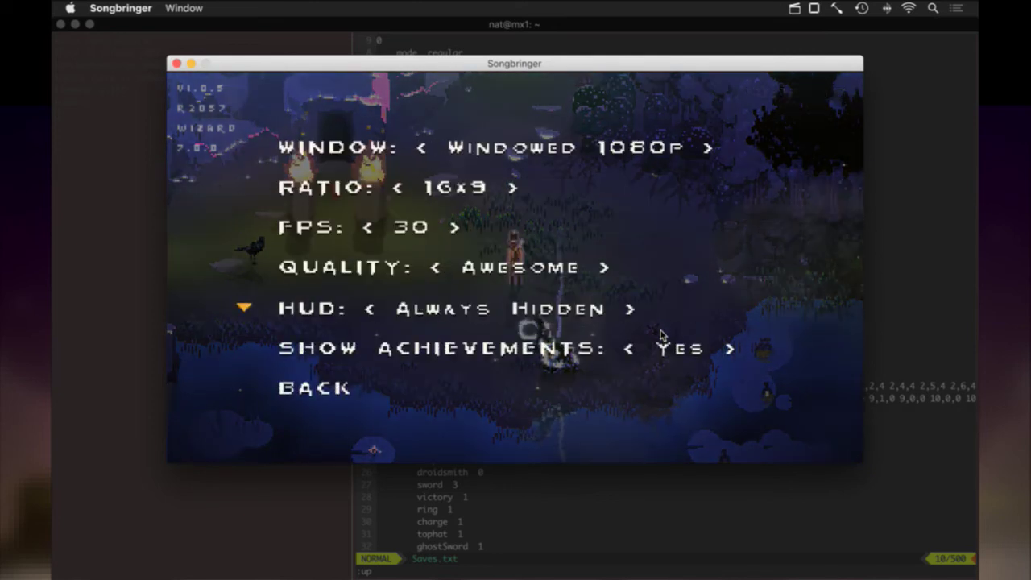
{"action": "key", "text": "Escape"}
{"action": "key", "text": "Escape"}
{"action": "key", "text": "Escape"}
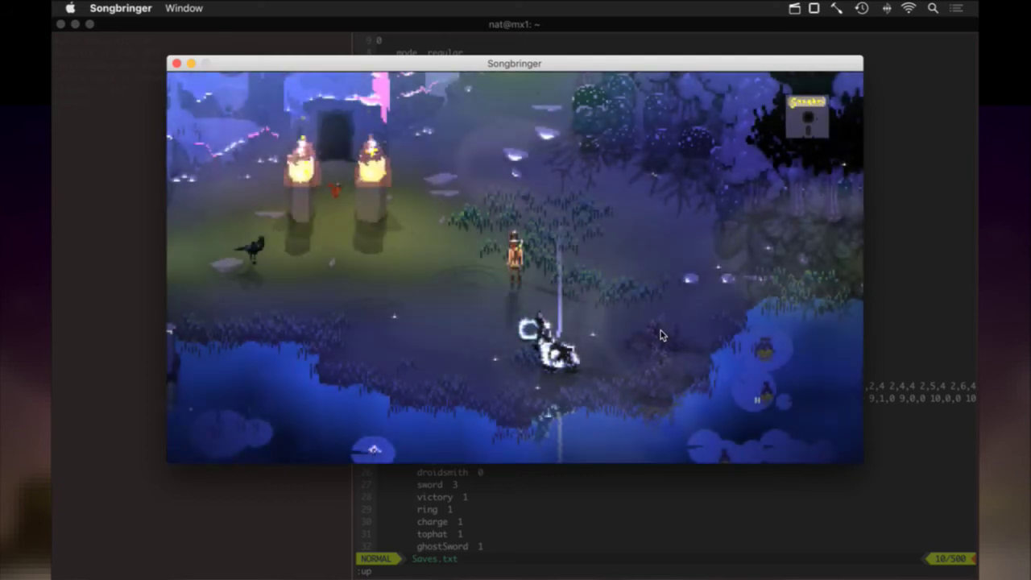
Step: Move the hero slightly toward the torches and try out his moves on the grass
{"action": "key", "text": "Right"}
{"action": "key", "text": "Left"}
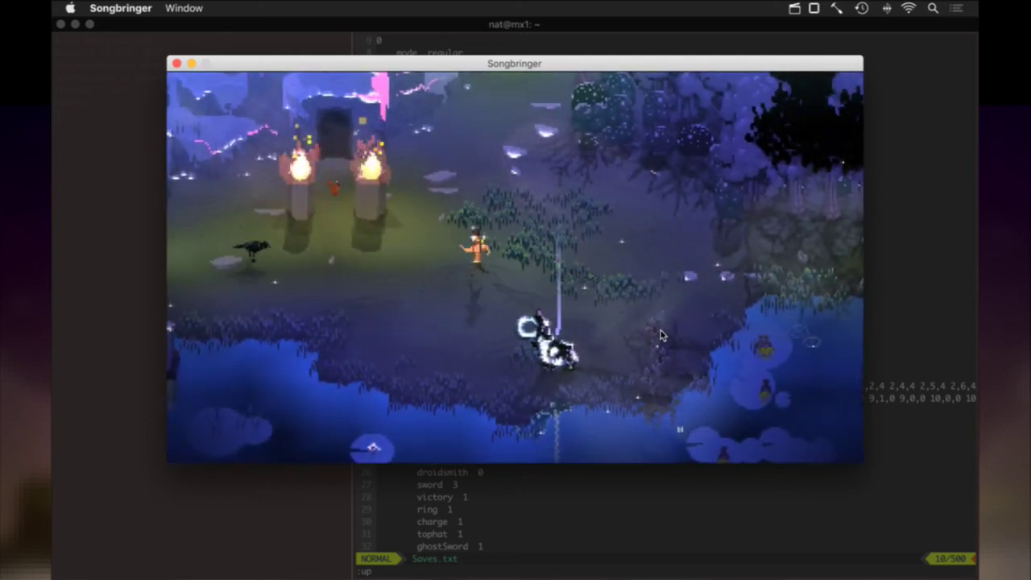
{"action": "key", "text": "Right"}
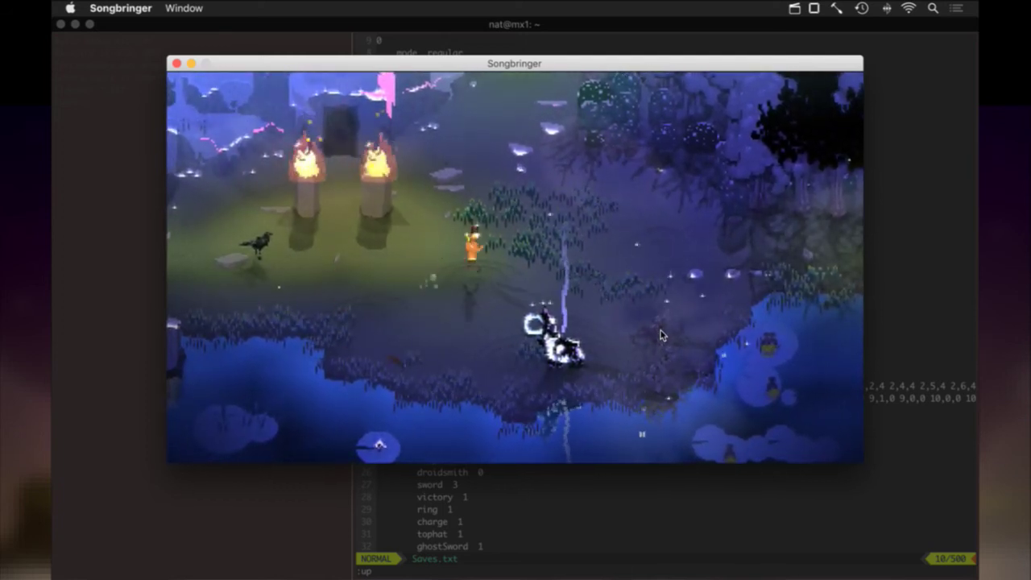
{"action": "key", "text": "space"}
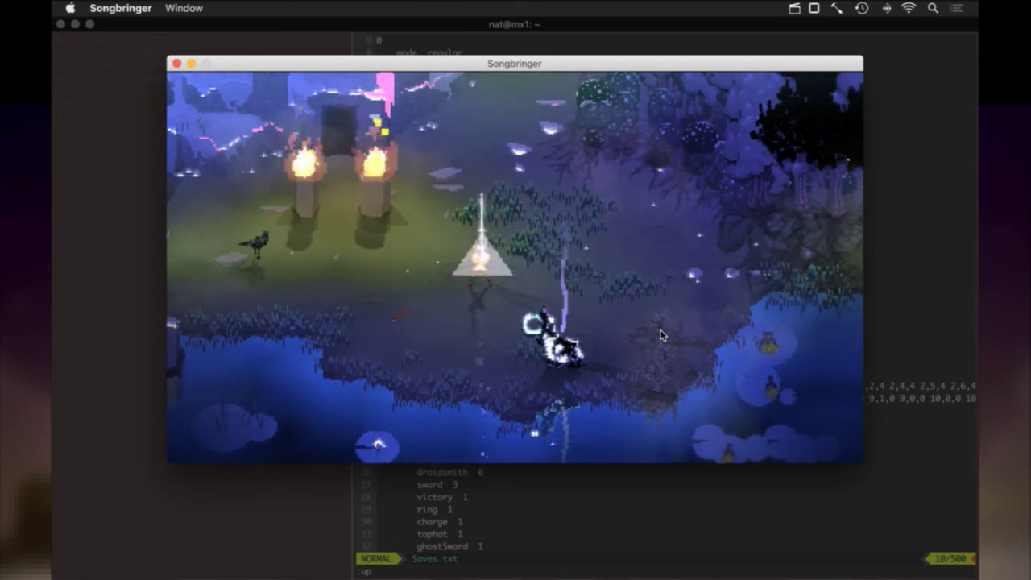
{"action": "key", "text": "space"}
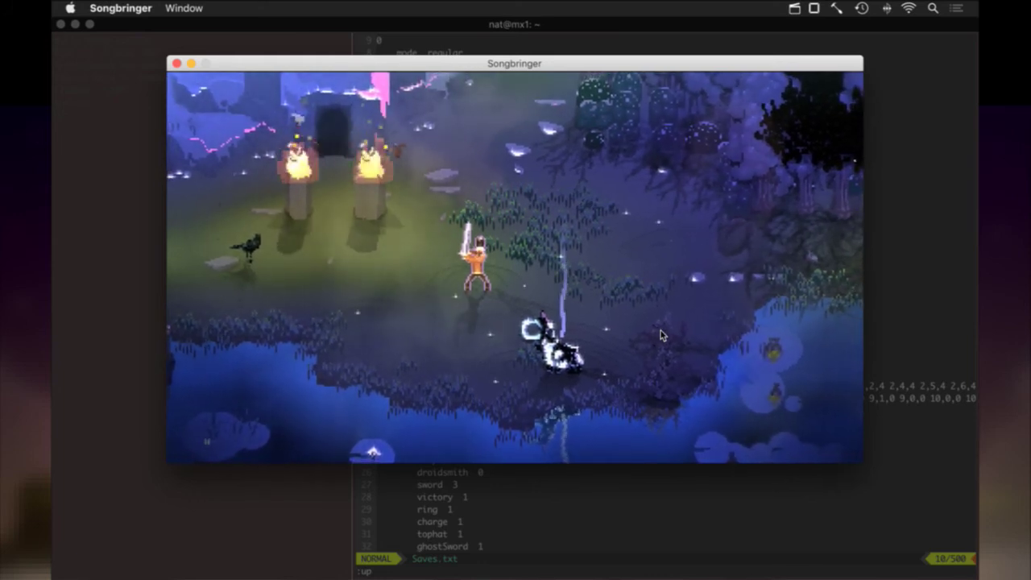
Step: Switch to Screenflick, start recording the fixed 960 × 540 pixel area over the Songbringer window, and bring up the game's pause menu
{"action": "key", "text": "super+Tab"}
{"action": "key", "text": "super+shift+Tab"}
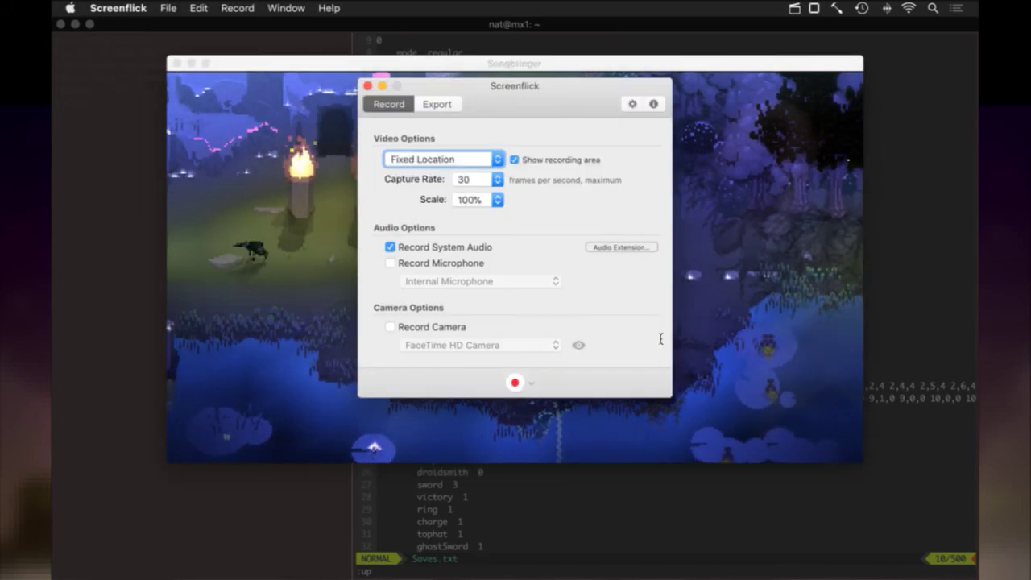
{"action": "left_click", "coordinate": [514, 382]}
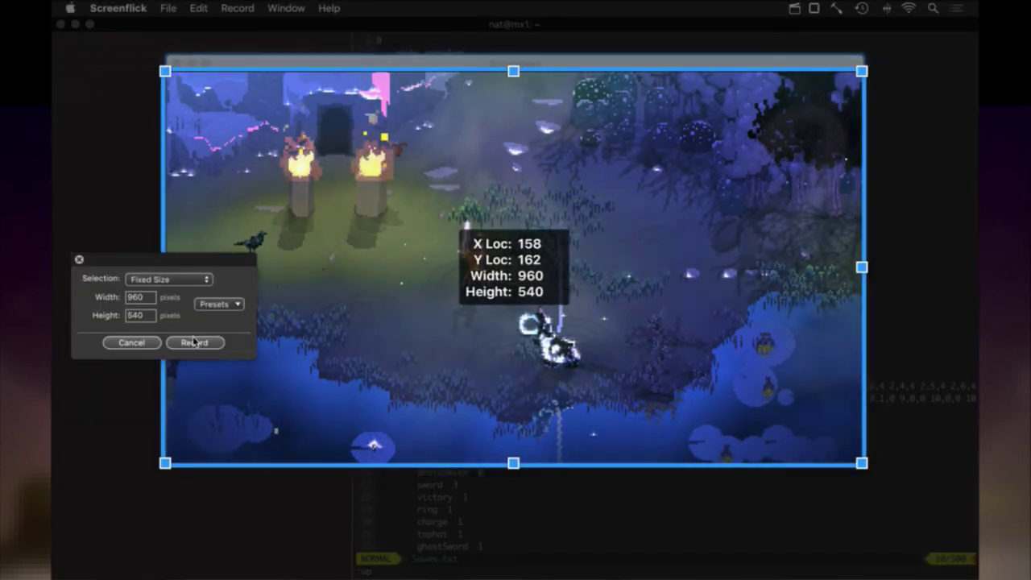
{"action": "left_click", "coordinate": [194, 343]}
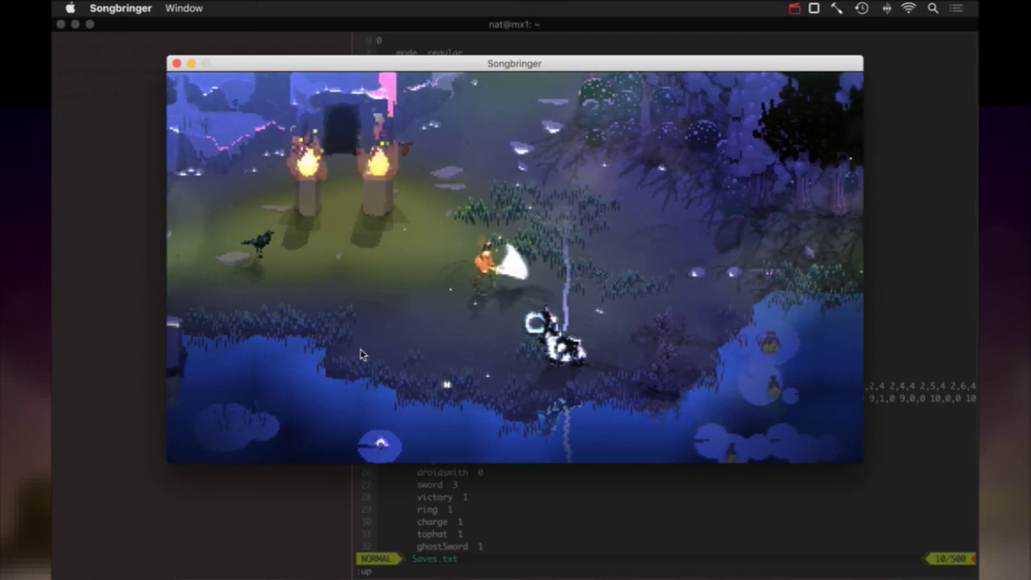
{"action": "key", "text": "Escape"}
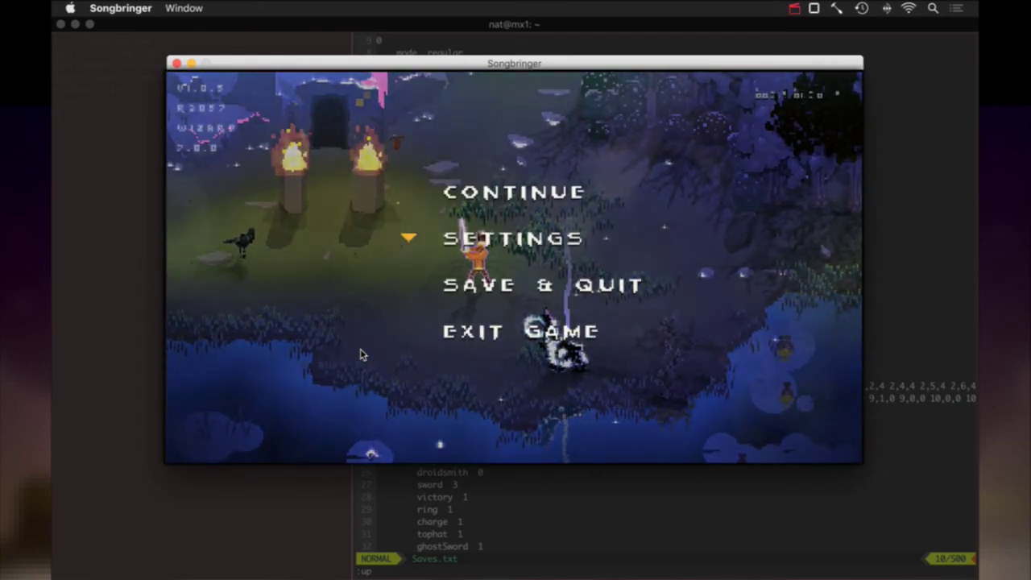
Step: Check the video options in the game's settings, including the HUD visibility, and return to the game
{"action": "key", "text": "Return"}
{"action": "key", "text": "Return"}
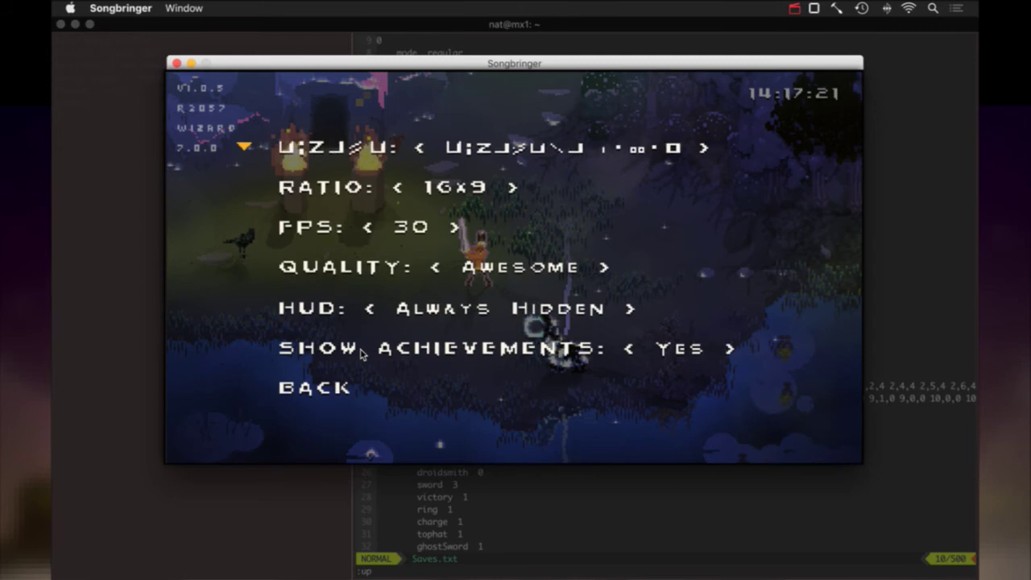
{"action": "key", "text": "Down"}
{"action": "key", "text": "Down"}
{"action": "key", "text": "Right"}
{"action": "key", "text": "Escape"}
{"action": "key", "text": "Escape"}
{"action": "key", "text": "Escape"}
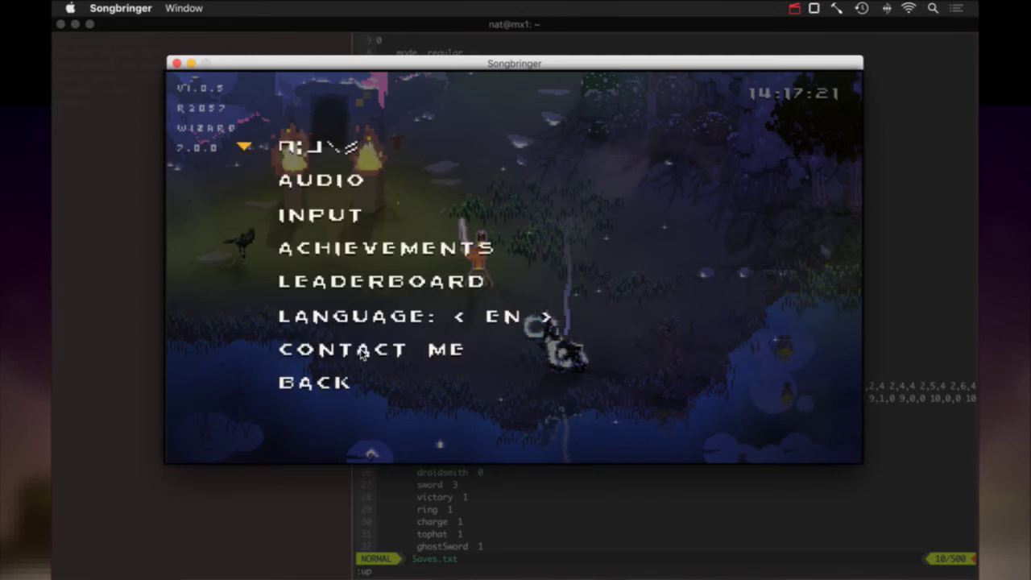
{"action": "key", "text": "Down"}
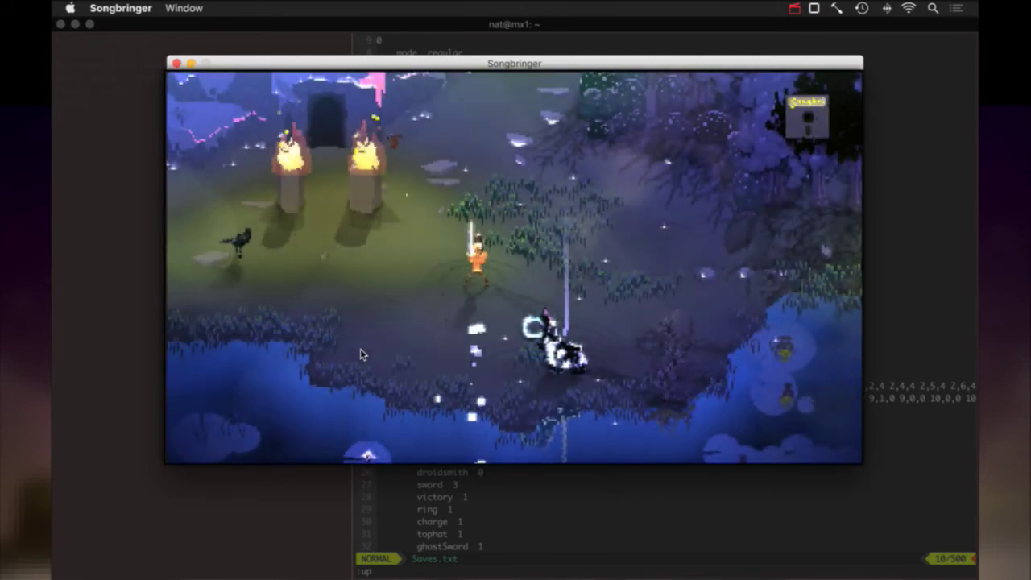
Step: Have the hero perform the sword charge move several times beside the torches
{"action": "key", "text": "space"}
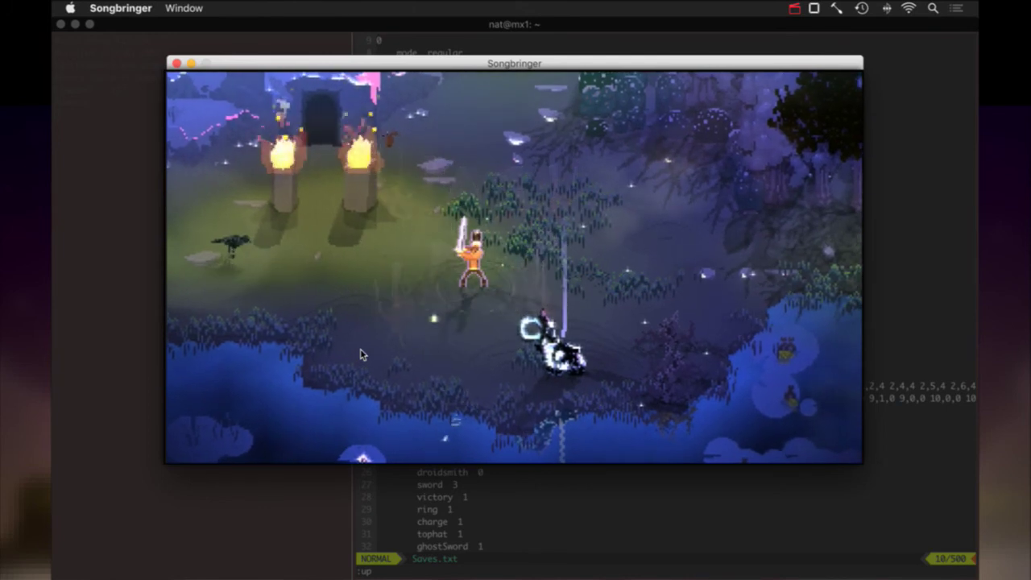
{"action": "key", "text": "space"}
{"action": "key", "text": "space"}
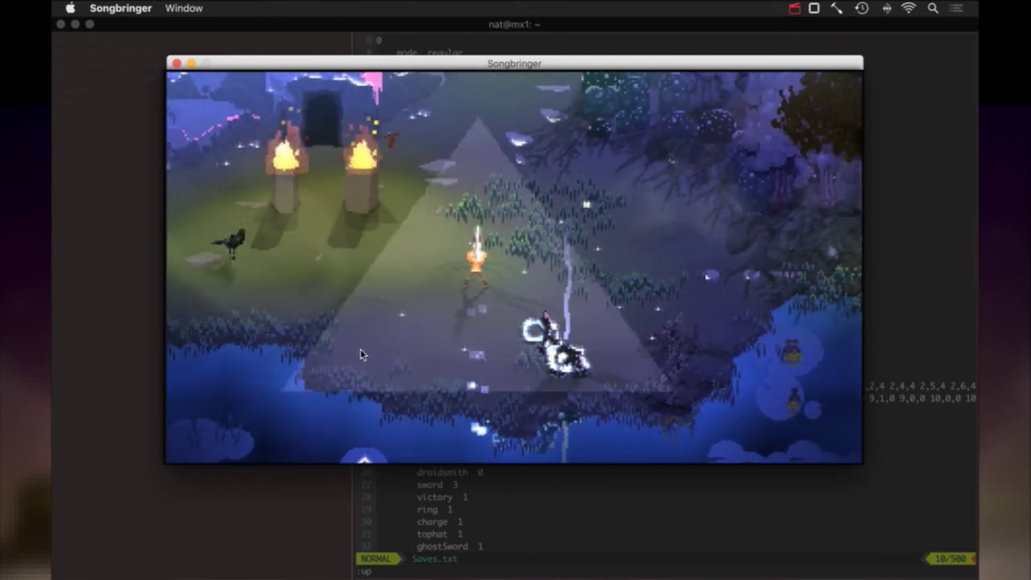
{"action": "key", "text": "space"}
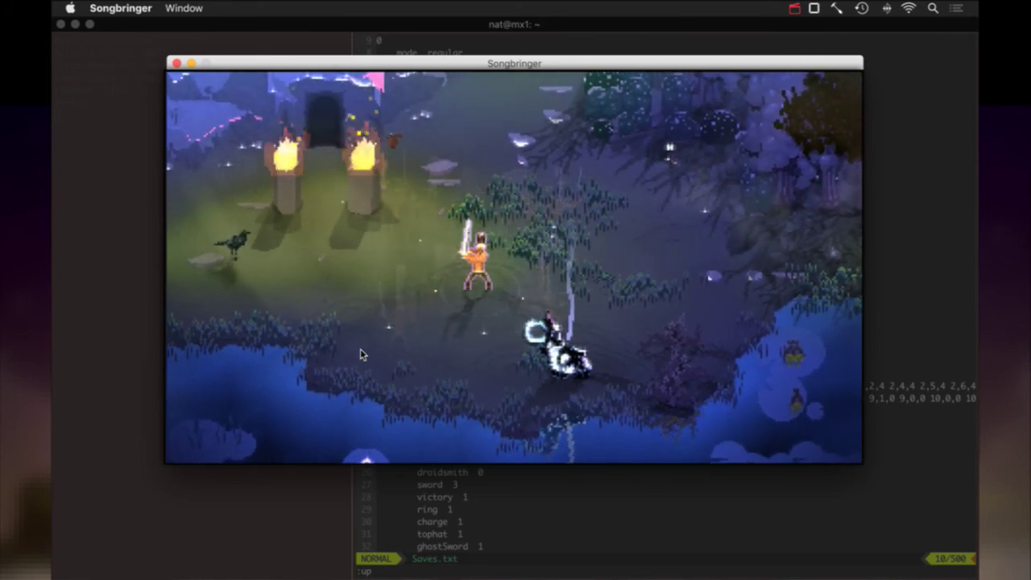
Step: Pause the game, look over its video settings again, and resume play
{"action": "key", "text": "Escape"}
{"action": "key", "text": "Down"}
{"action": "key", "text": "Return"}
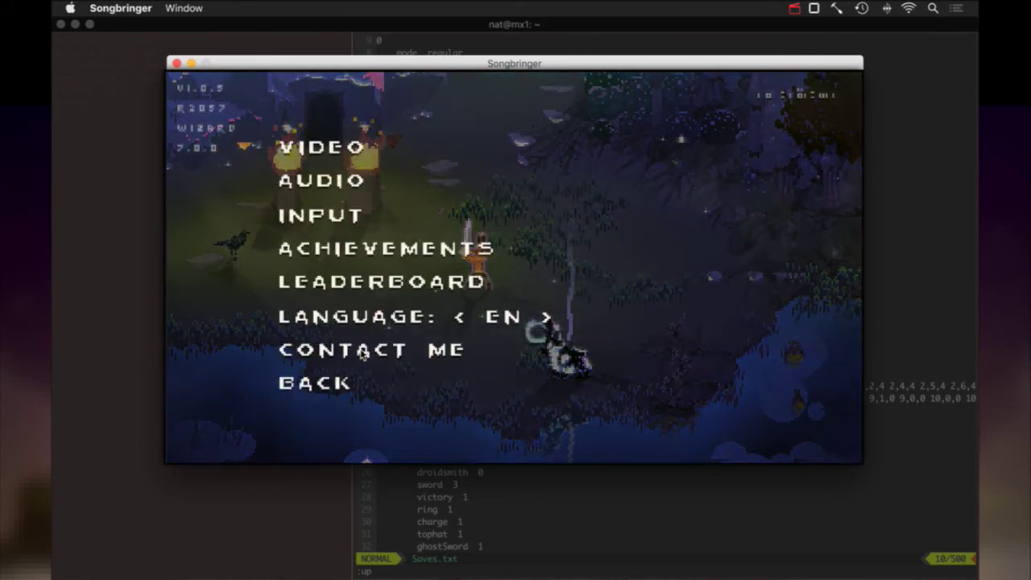
{"action": "key", "text": "Return"}
{"action": "key", "text": "Down"}
{"action": "key", "text": "Down"}
{"action": "key", "text": "Escape"}
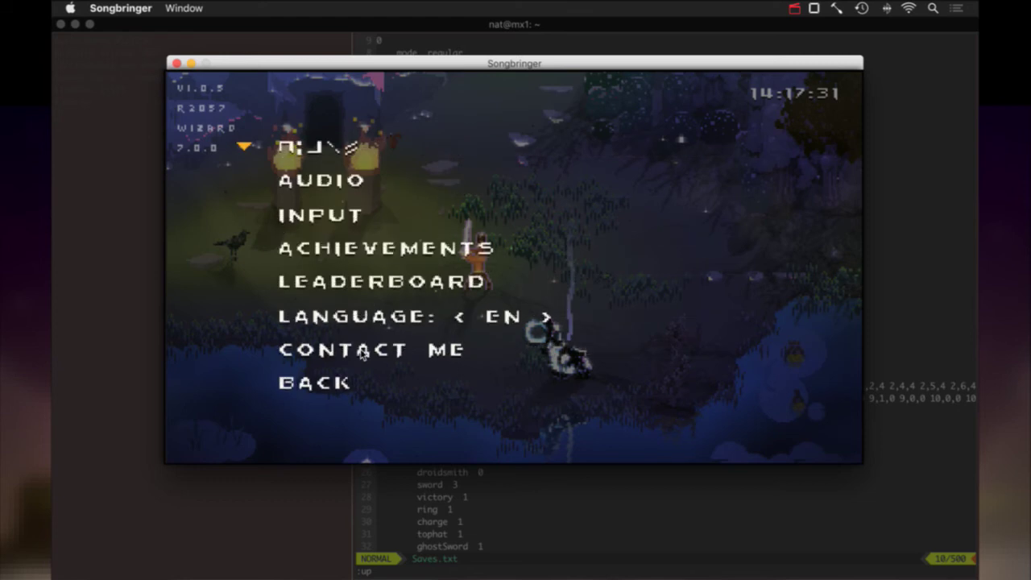
{"action": "key", "text": "Escape"}
Step: Charge the hero's sword again and swing it on the grass while the recording runs
{"action": "key", "text": "j"}
{"action": "key", "text": "j"}
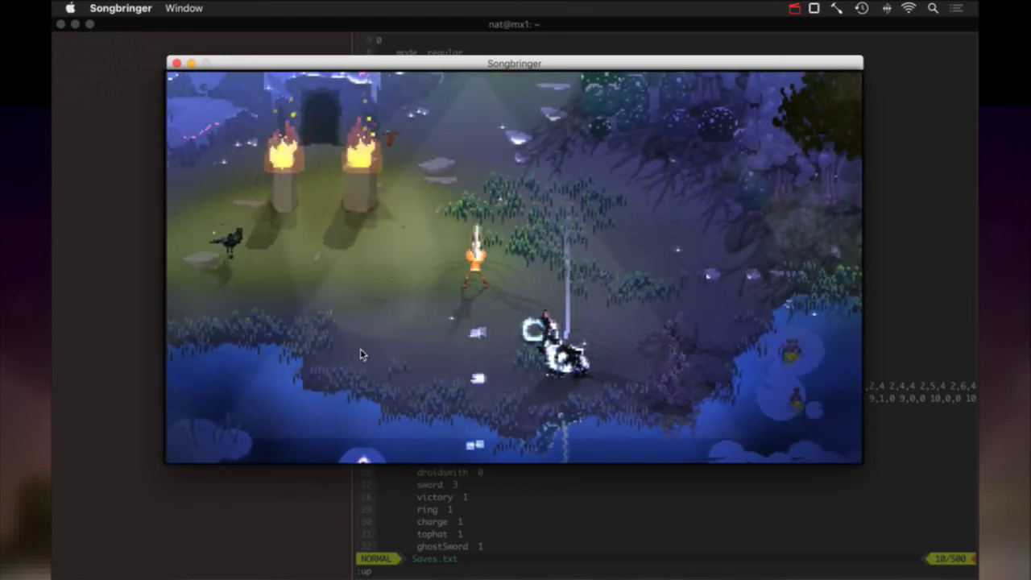
{"action": "key", "text": "j"}
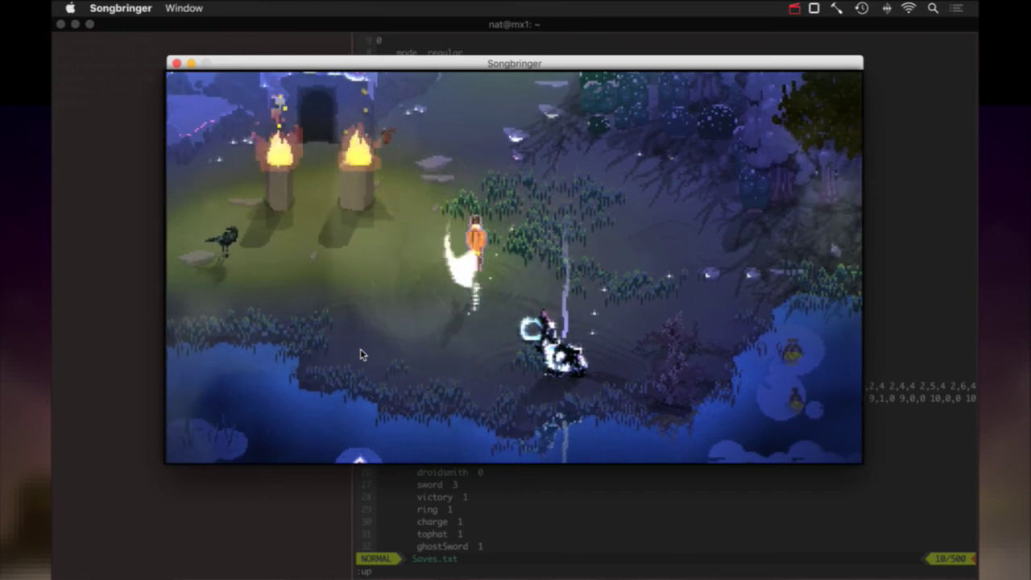
{"action": "key", "text": "j"}
{"action": "key", "text": "j"}
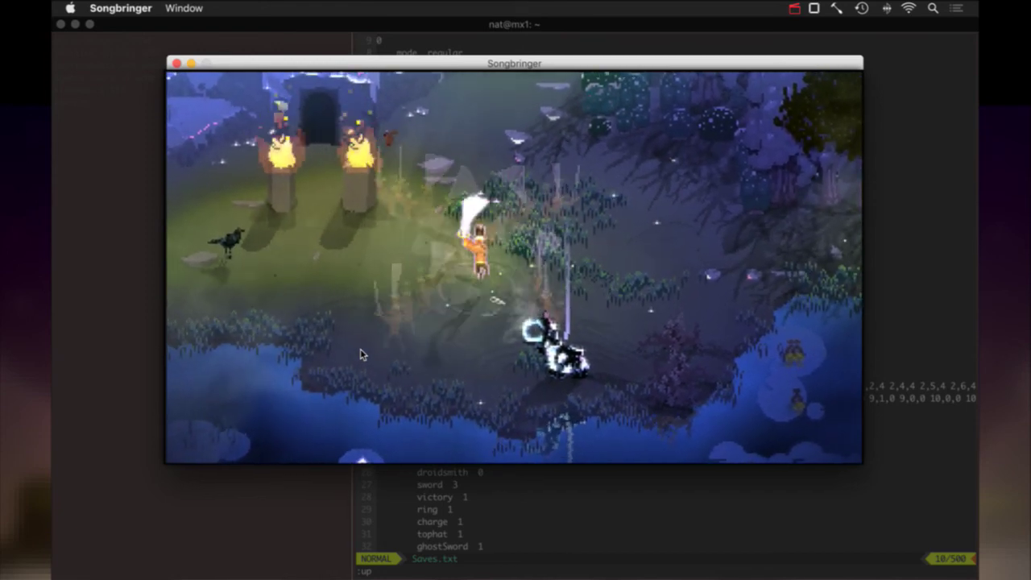
Step: Quit Songbringer and stop the Screenflick recording
{"action": "key", "text": "super+q"}
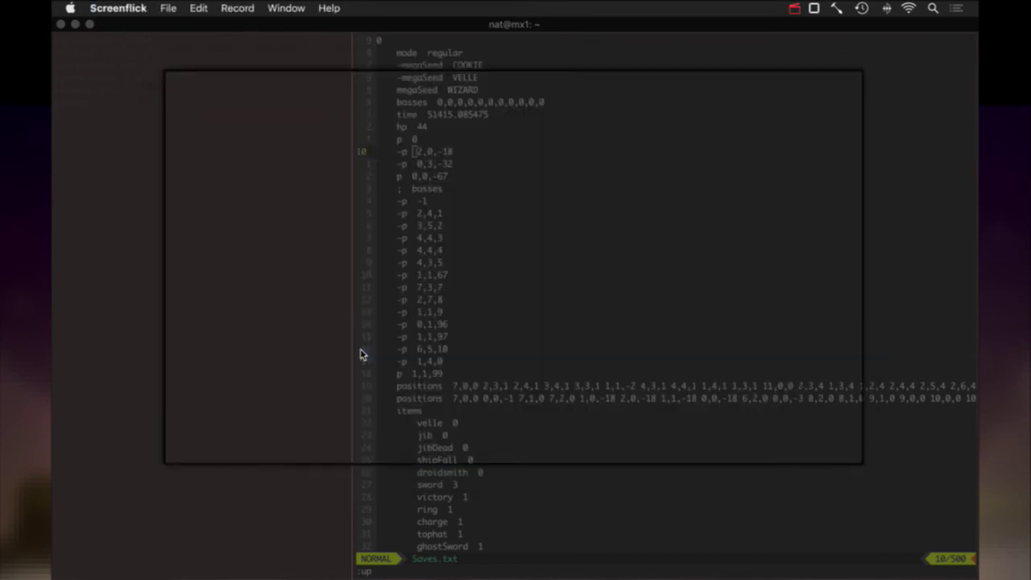
{"action": "left_click", "coordinate": [801, 13]}
{"action": "left_click", "coordinate": [807, 58]}
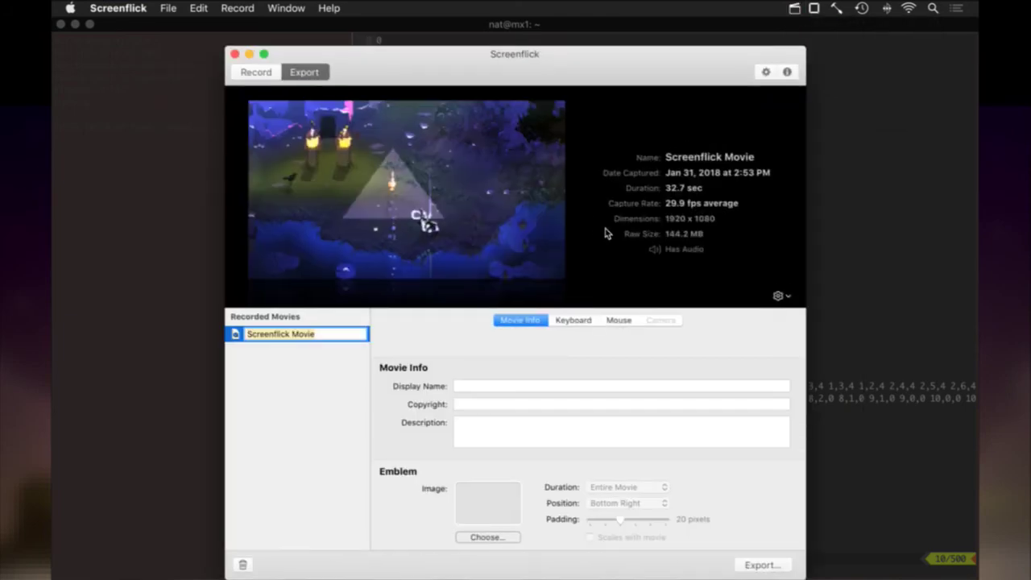
Step: Trim the last few seconds off the end of the recorded movie
{"action": "left_click", "coordinate": [779, 295]}
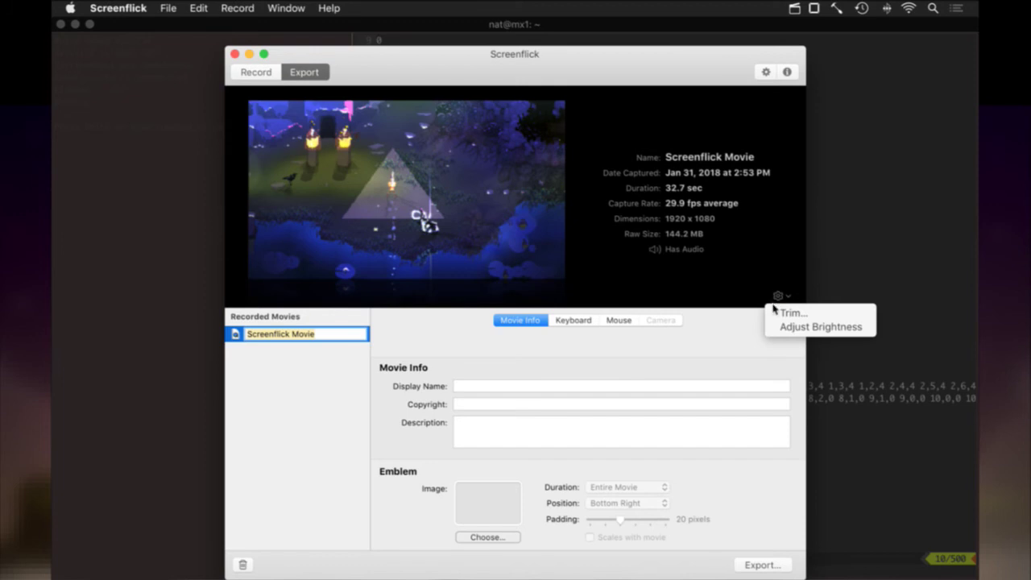
{"action": "left_click", "coordinate": [775, 312]}
{"action": "mouse_move", "coordinate": [242, 293]}
{"action": "left_mouse_down"}
{"action": "mouse_move", "coordinate": [284, 293]}
{"action": "mouse_move", "coordinate": [228, 296]}
{"action": "left_mouse_up"}
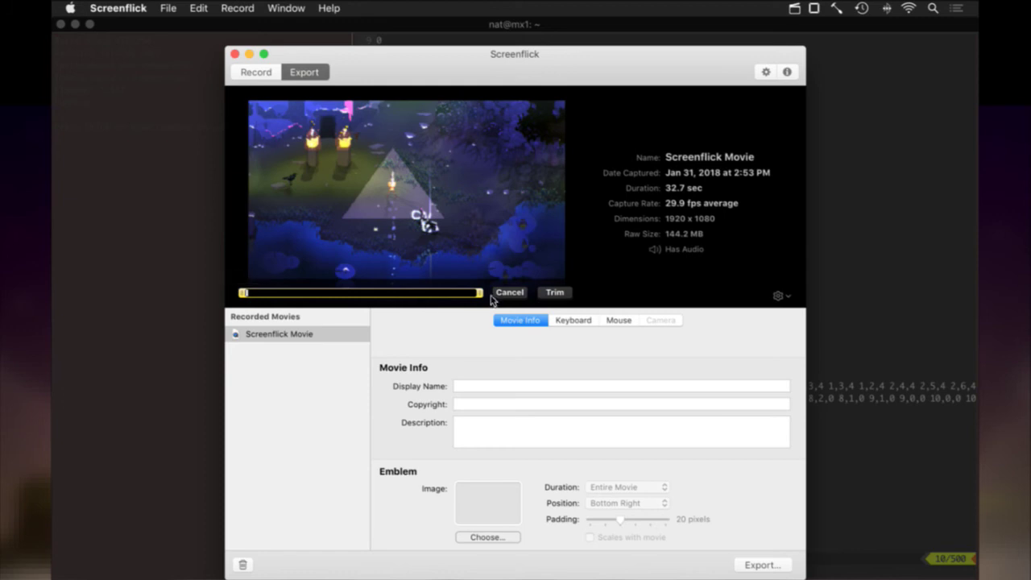
{"action": "left_click_drag", "start_coordinate": [480, 293], "coordinate": [456, 293]}
{"action": "left_click", "coordinate": [561, 294]}
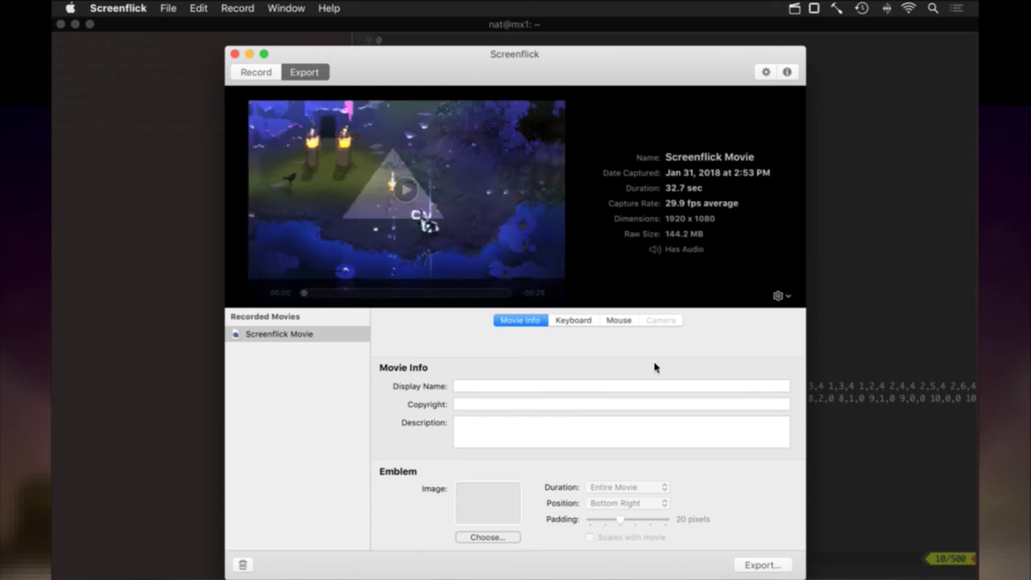
Step: Export the recording as a QuickTime movie at High quality, 100% dimensions and 30 fps, saved as Screenflick Movie.mov on the Desktop
{"action": "left_click", "coordinate": [747, 564]}
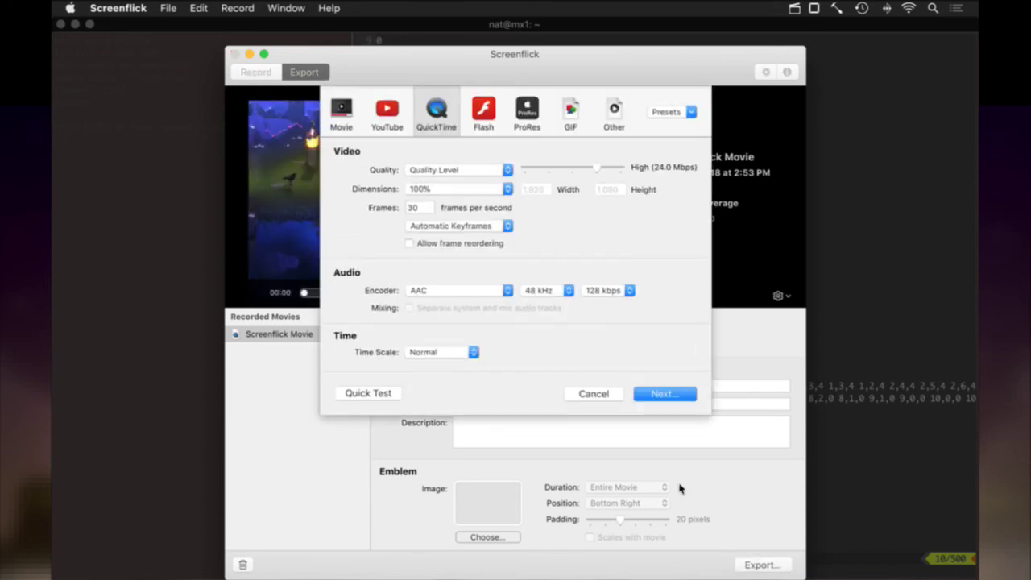
{"action": "left_click", "coordinate": [656, 392]}
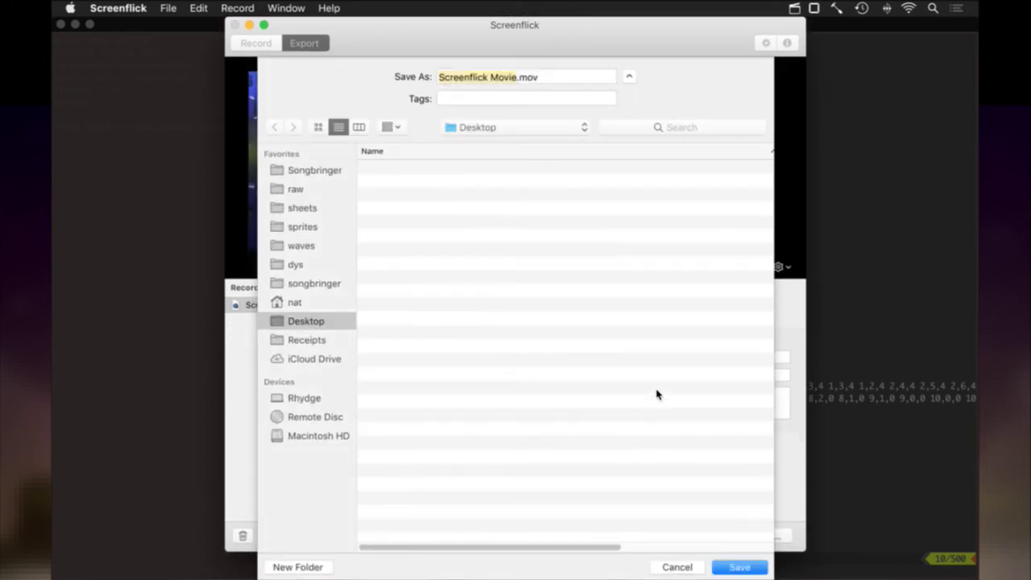
{"action": "left_click", "coordinate": [737, 566]}
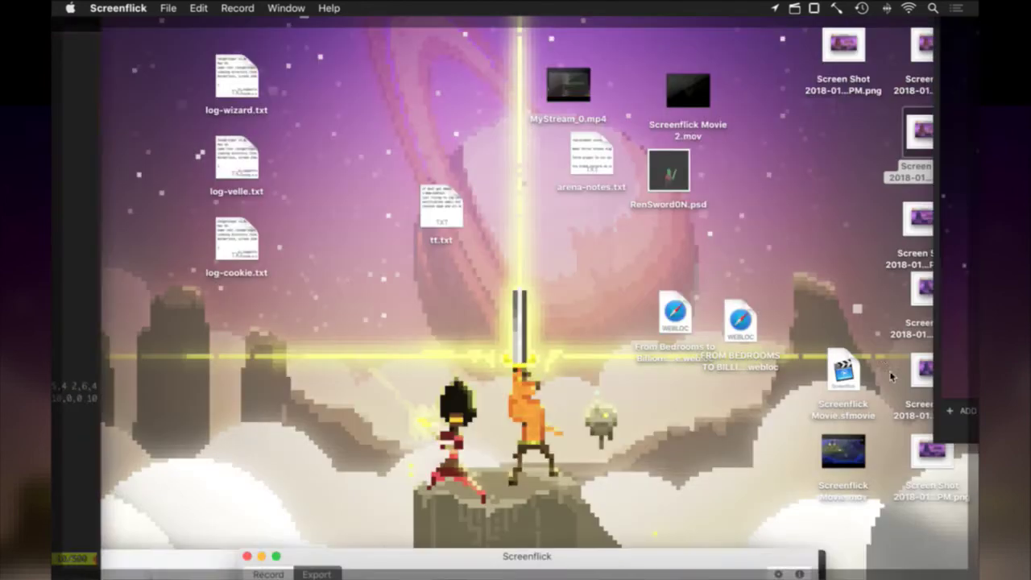
Step: Open Screenflick Movie.mov from the desktop in QuickTime Player and move to the charge triangle frame at about 00:09
{"action": "key", "text": "F11"}
{"action": "double_click", "coordinate": [842, 451]}
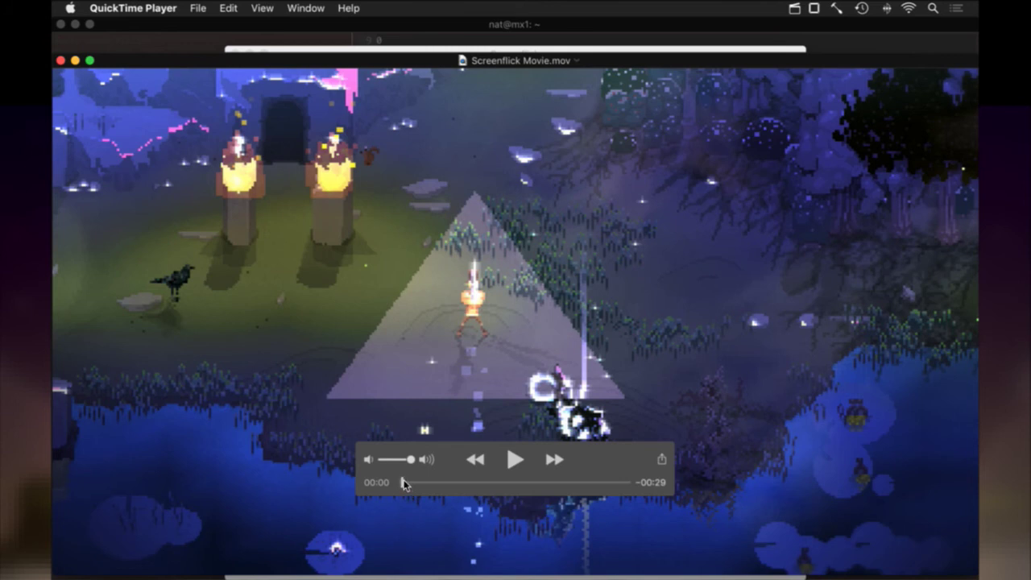
{"action": "left_click", "coordinate": [411, 482]}
{"action": "left_click_drag", "start_coordinate": [411, 481], "coordinate": [471, 482]}
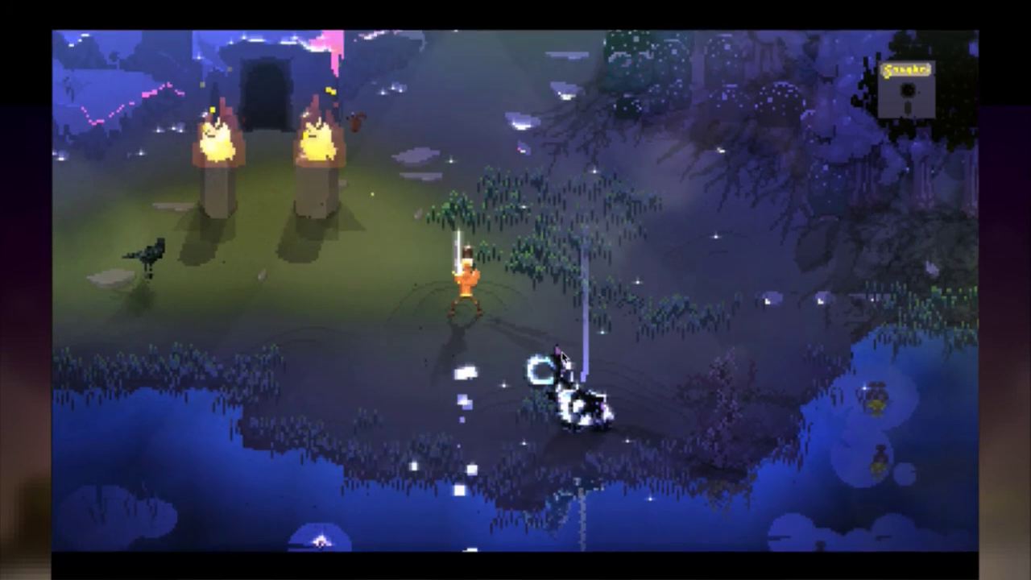
{"action": "mouse_move", "coordinate": [561, 356]}
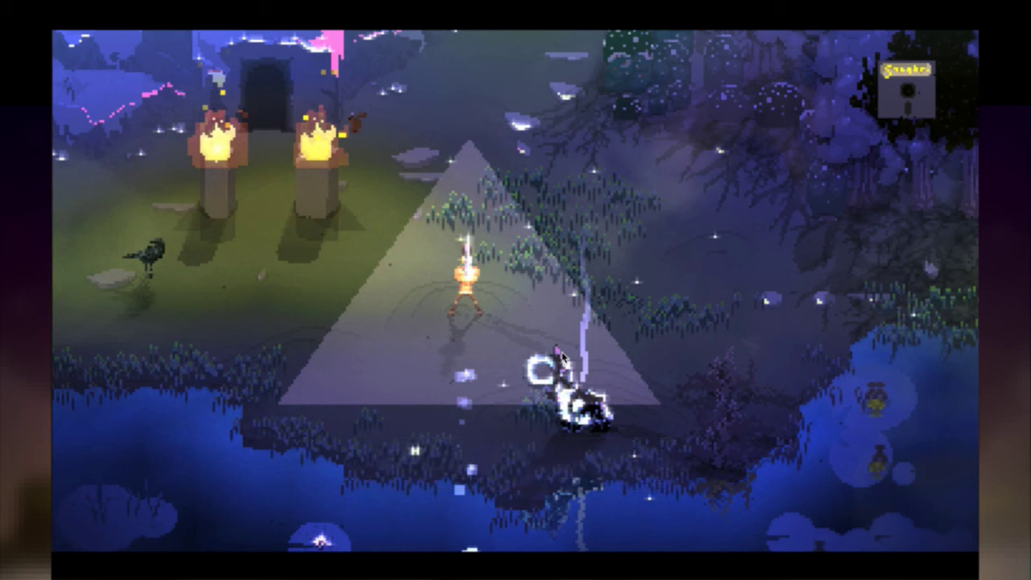
{"action": "mouse_move", "coordinate": [379, 8]}
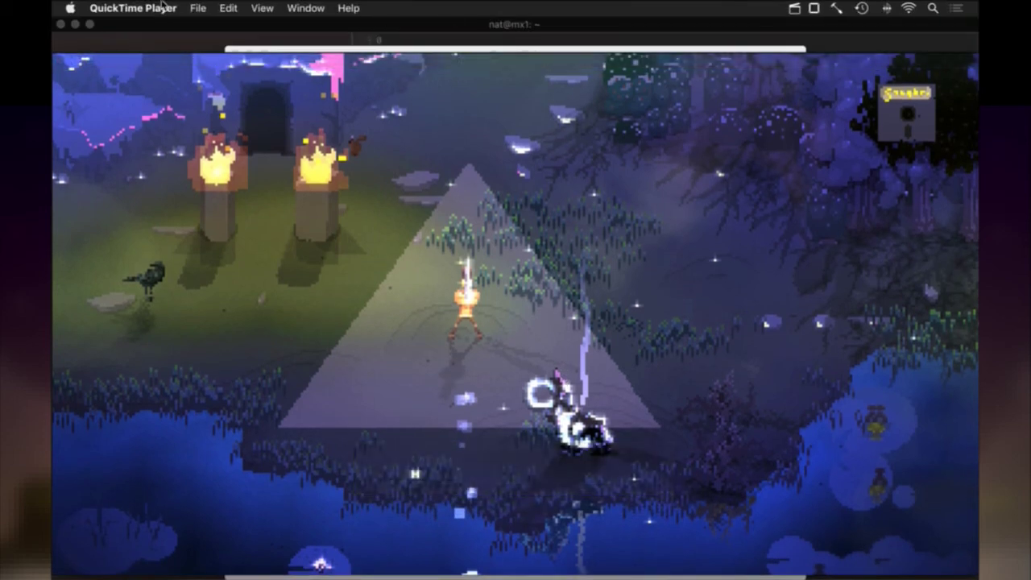
Step: Show the desktop and move Screenflick Movie.mov and Screenflick Movie.sfmovie away from the screenshot files
{"action": "key", "text": "super+w"}
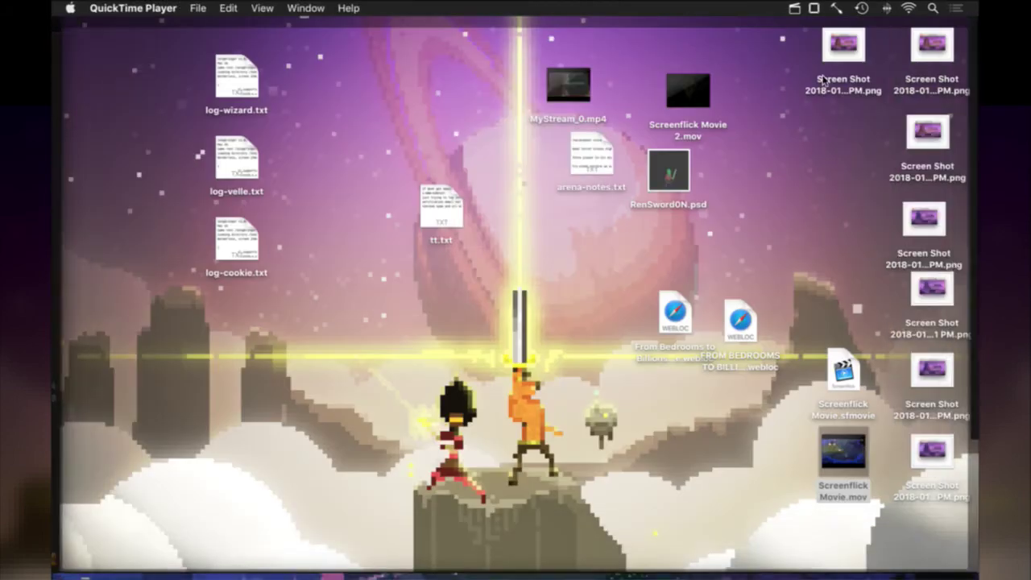
{"action": "left_click_drag", "start_coordinate": [852, 445], "coordinate": [722, 462]}
{"action": "left_click_drag", "start_coordinate": [843, 371], "coordinate": [762, 419]}
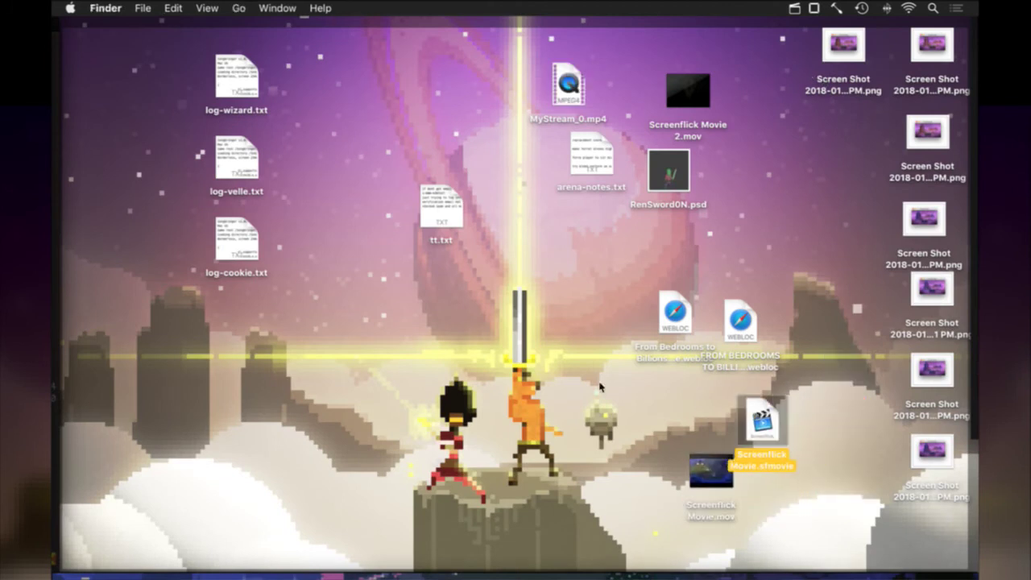
Step: Quit Screenflick and return to the files on the desktop
{"action": "key", "text": "super+Tab"}
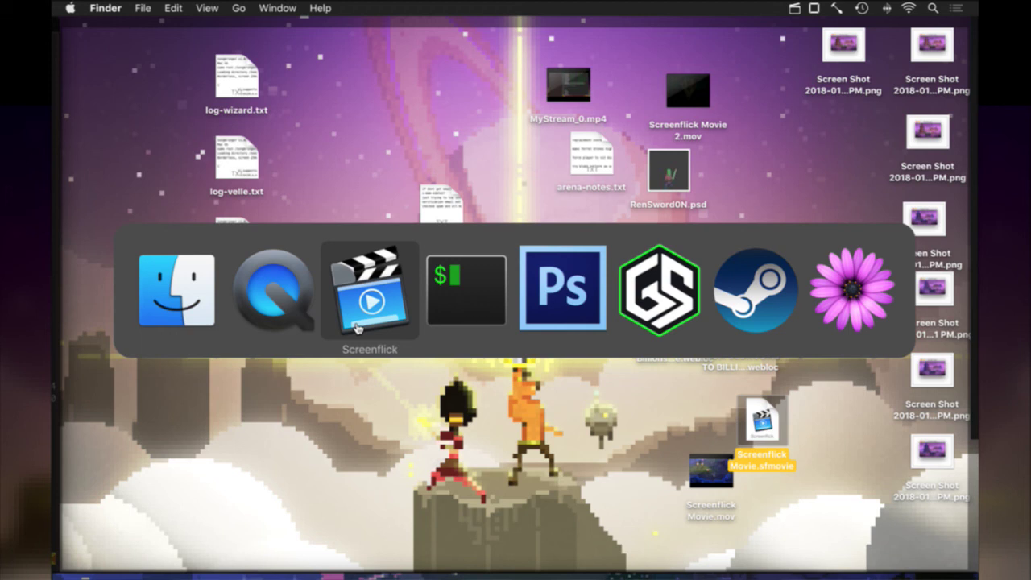
{"action": "left_click", "coordinate": [357, 328]}
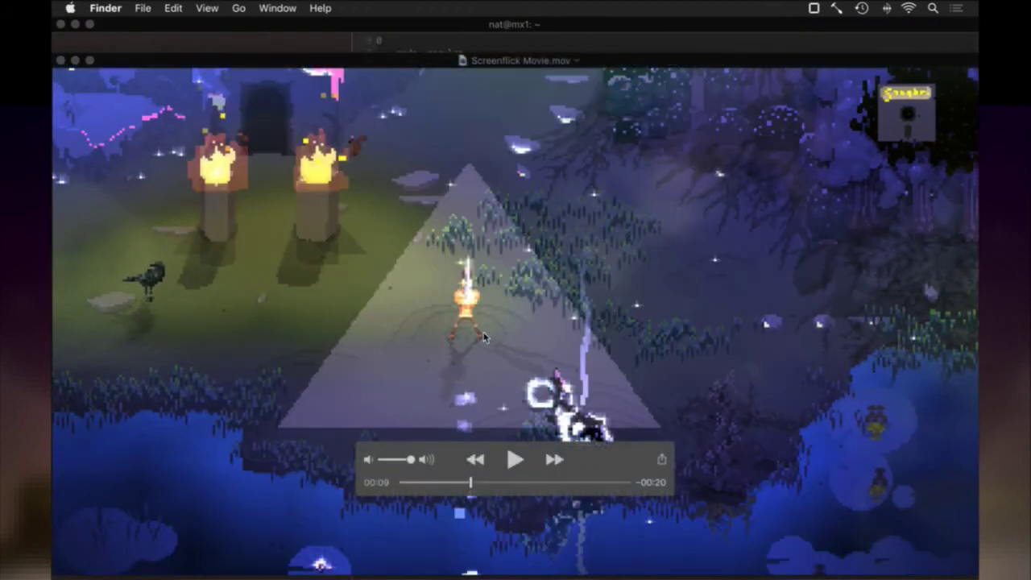
{"action": "key", "text": "space"}
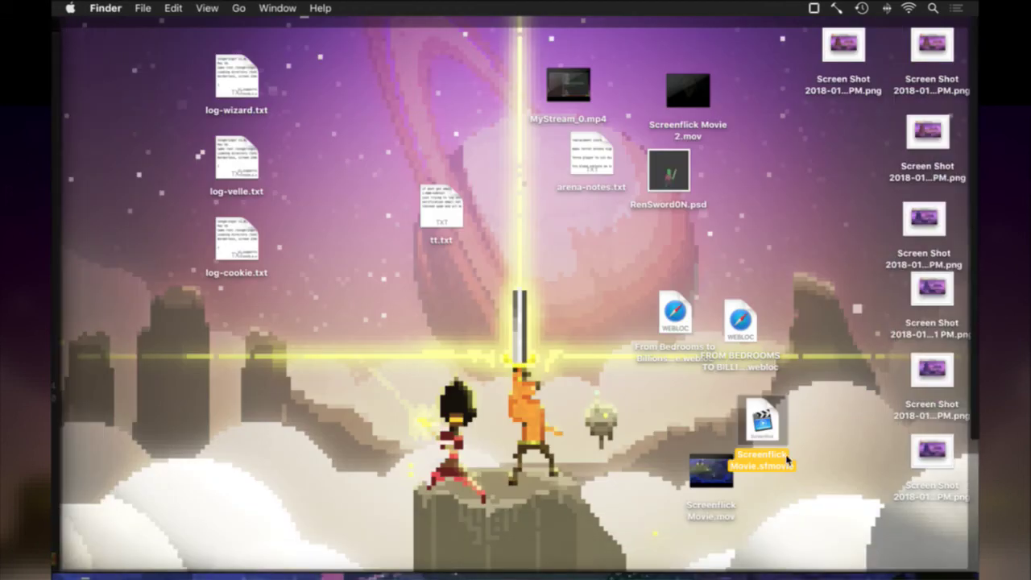
Step: Delete Screenflick Movie.sfmovie and all the Screen Shot PNG files from the desktop
{"action": "key", "text": "super+BackSpace"}
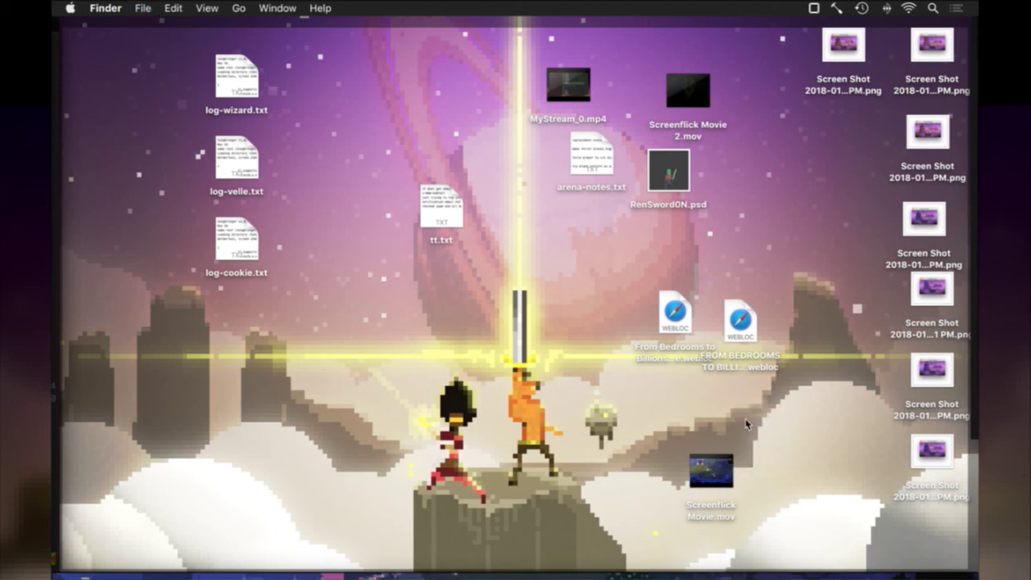
{"action": "left_click_drag", "start_coordinate": [819, 499], "coordinate": [942, 36]}
{"action": "key", "text": "super+BackSpace"}
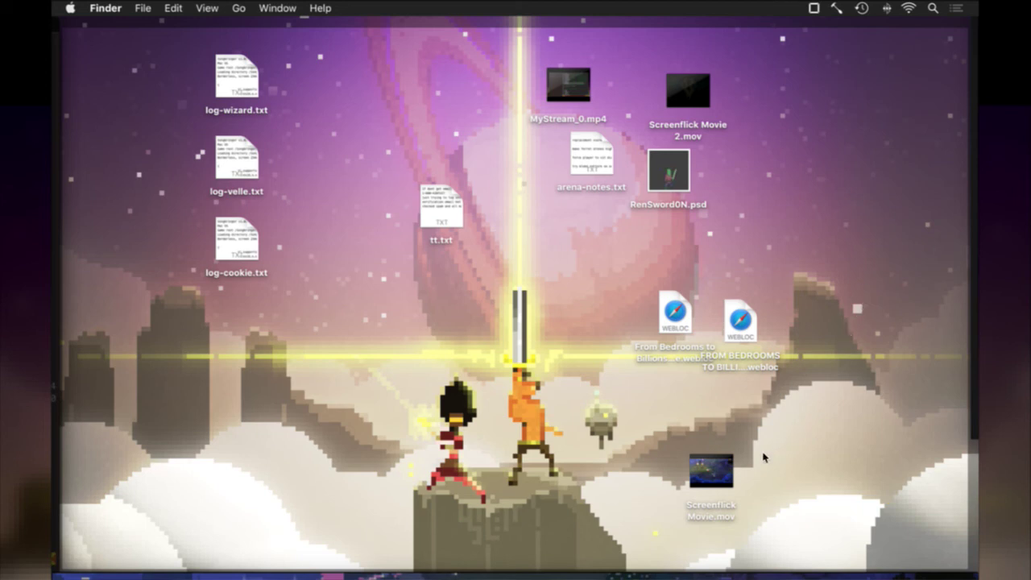
Step: Bring Screenflick Movie.mov back up in QuickTime Player at the charge frame
{"action": "double_click", "coordinate": [711, 471]}
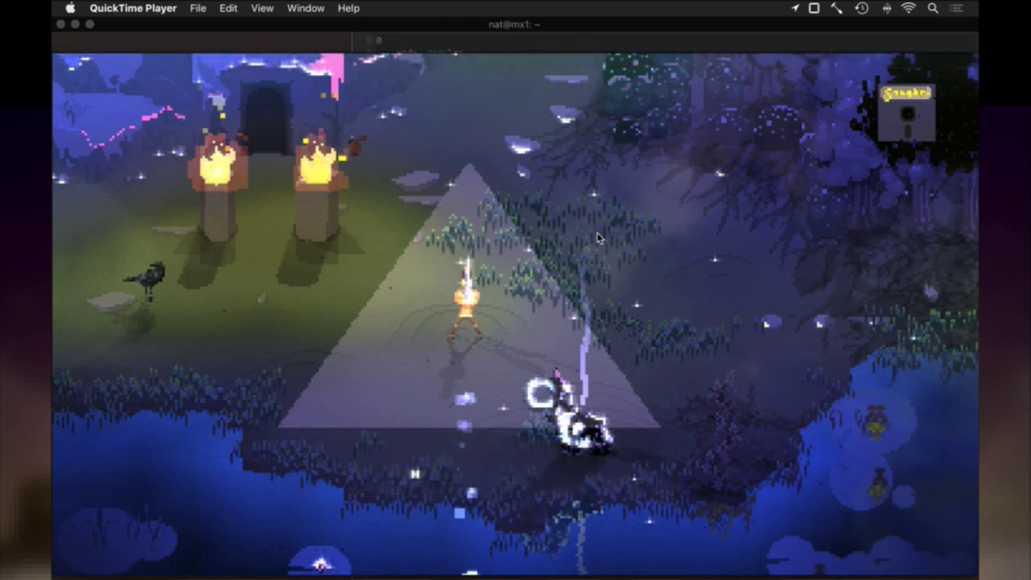
{"action": "left_click", "coordinate": [198, 10]}
{"action": "mouse_move", "coordinate": [235, 194]}
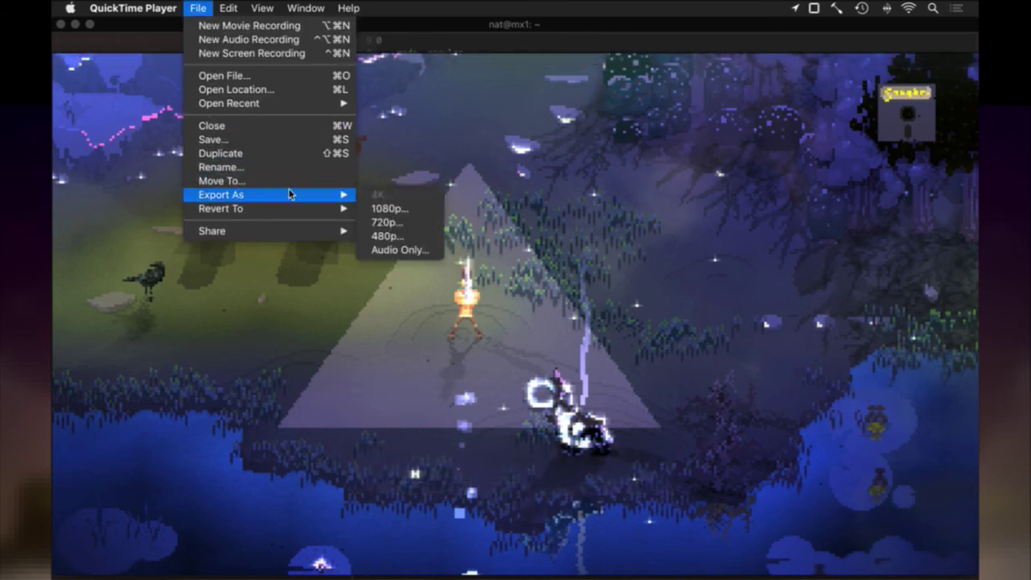
{"action": "left_click", "coordinate": [376, 209]}
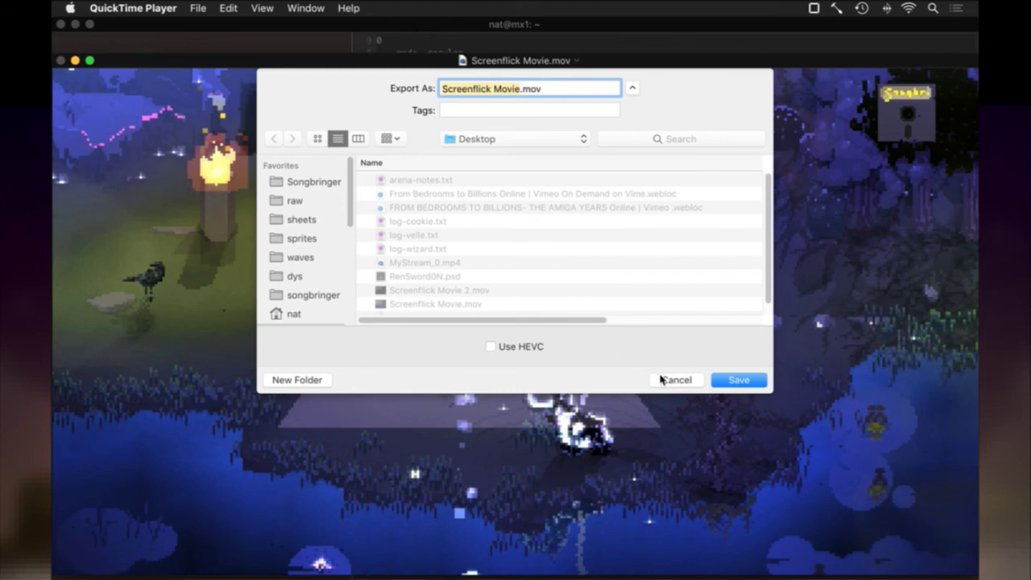
{"action": "left_click", "coordinate": [674, 380]}
{"action": "left_click", "coordinate": [197, 8]}
{"action": "mouse_move", "coordinate": [267, 193]}
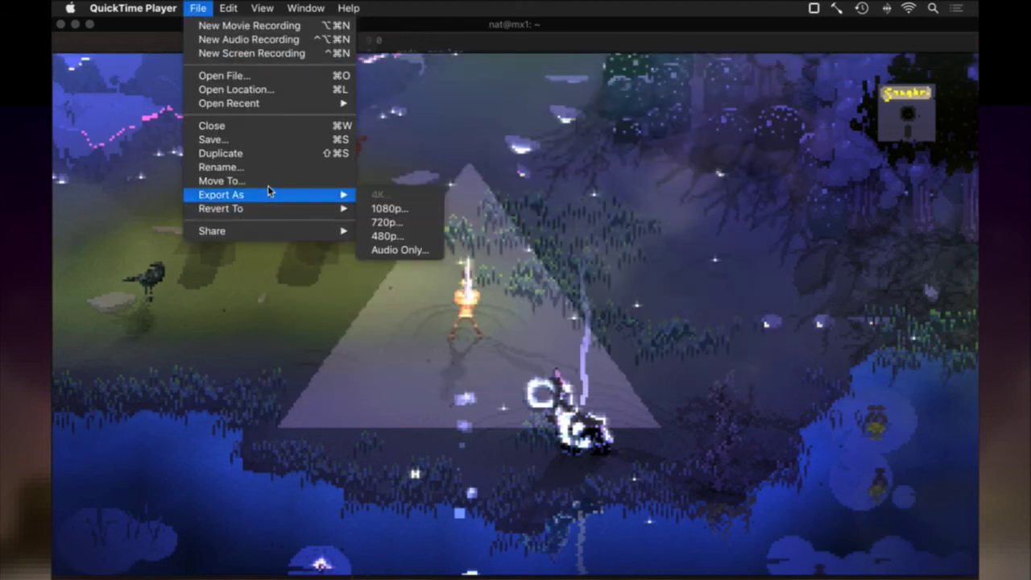
{"action": "left_click", "coordinate": [539, 181]}
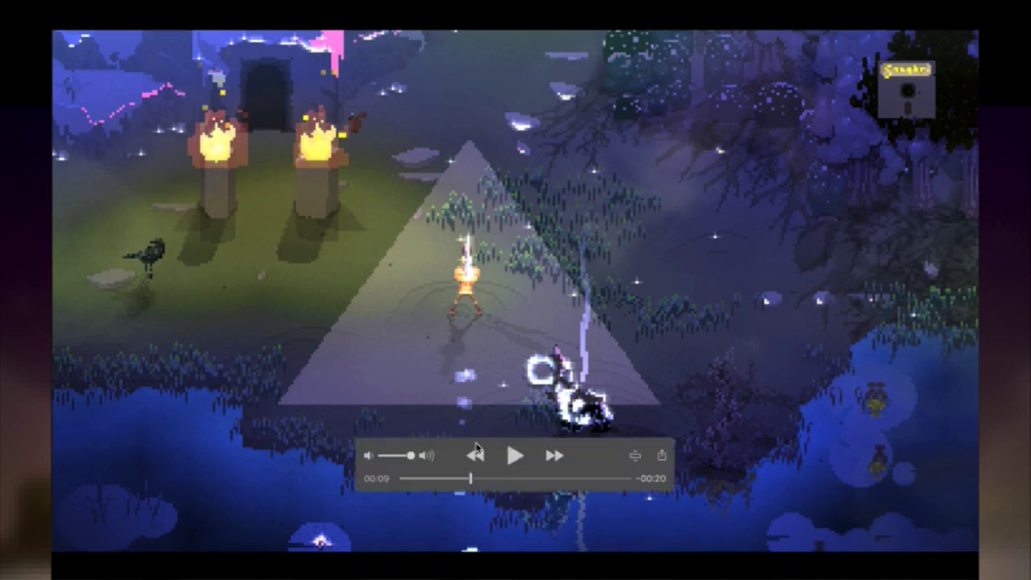
Step: Scrub and play through the gameplay recording and capture screenshots of the charge-move frames
{"action": "left_click_drag", "start_coordinate": [462, 478], "coordinate": [401, 480]}
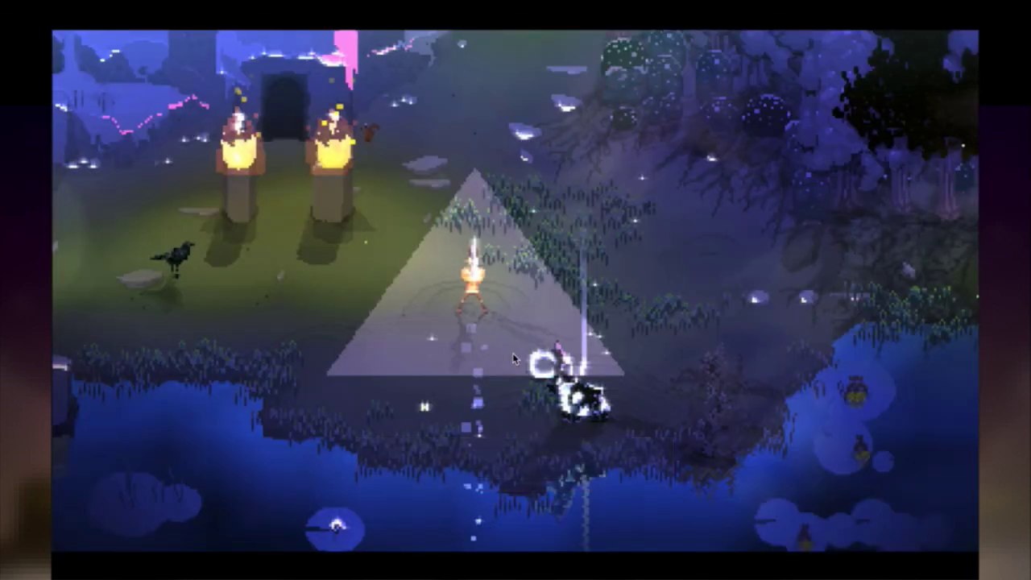
{"action": "left_click", "coordinate": [551, 478]}
{"action": "left_click_drag", "start_coordinate": [550, 478], "coordinate": [521, 482]}
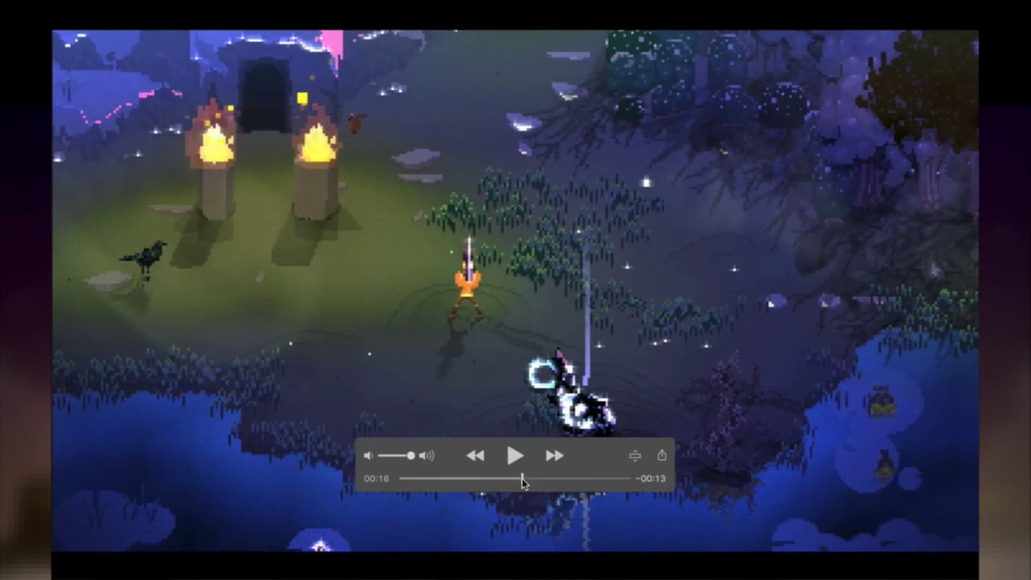
{"action": "key", "text": "space"}
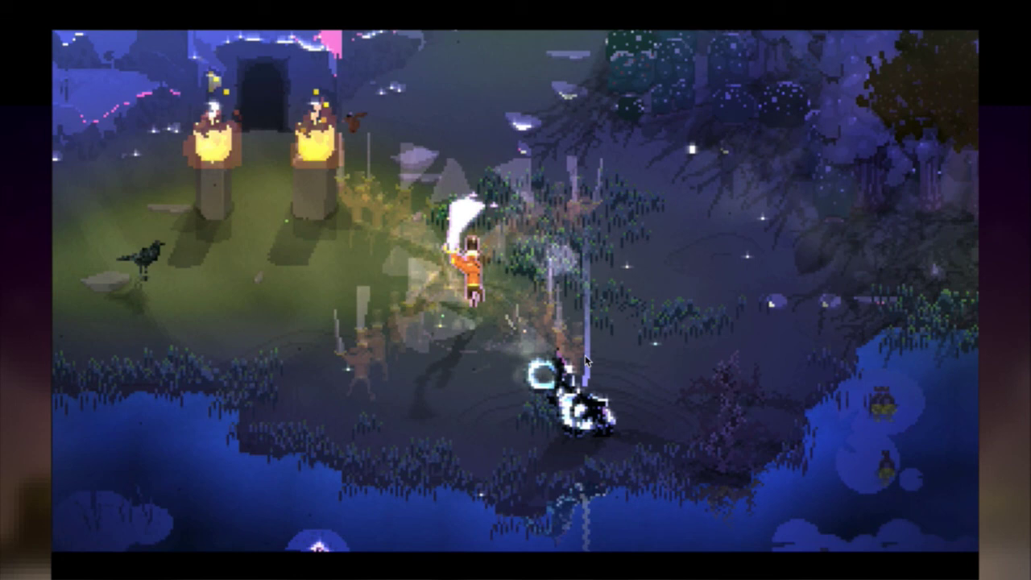
{"action": "mouse_move", "coordinate": [573, 388]}
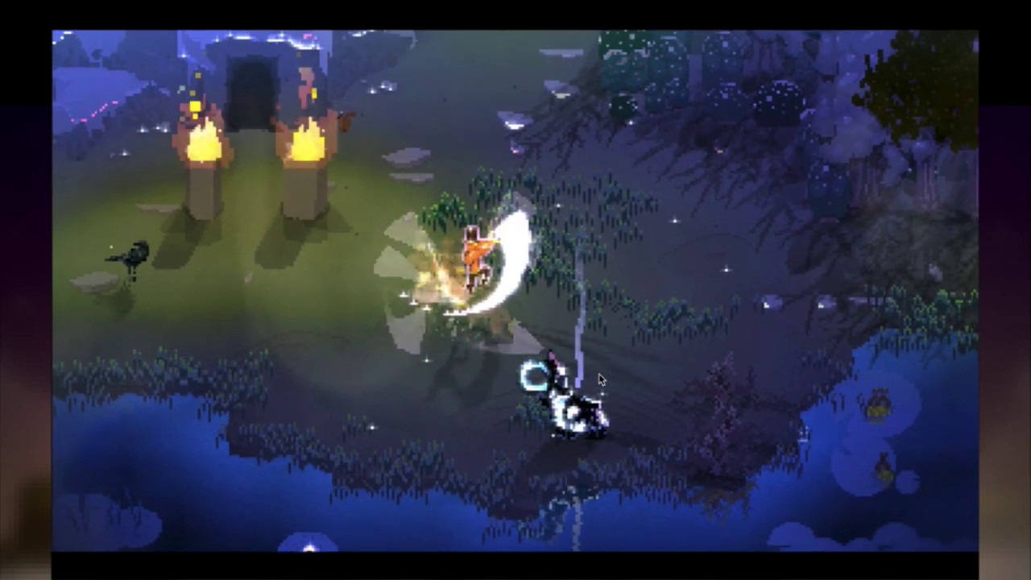
Step: Leave full screen, close Screenflick Movie.mov and show the screenshot files on the desktop
{"action": "key", "text": "Escape"}
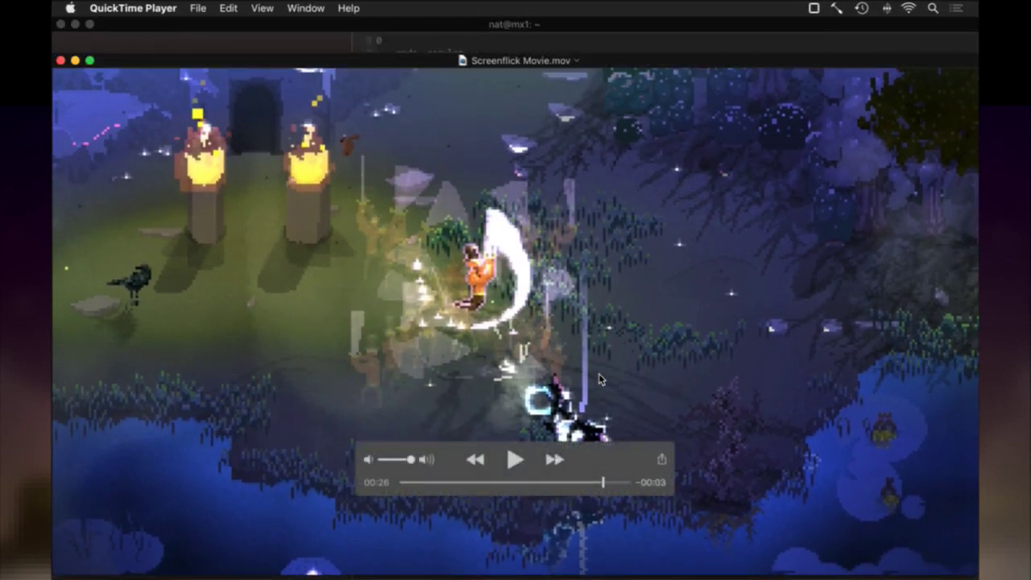
{"action": "key", "text": "super+w"}
{"action": "key", "text": "F11"}
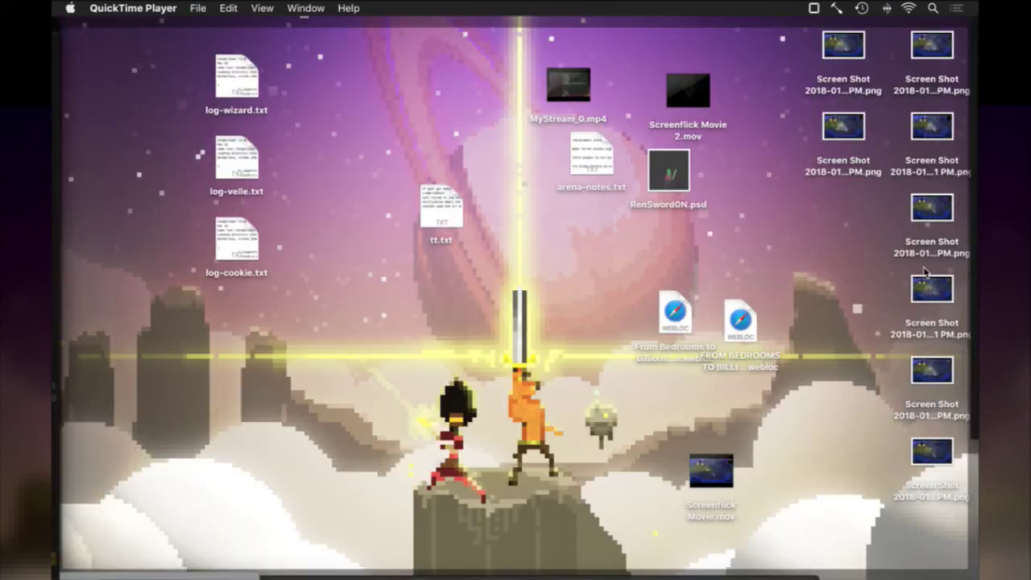
Step: Preview the captured Screen Shot files one after another to compare their charge-move frames
{"action": "left_click", "coordinate": [931, 44]}
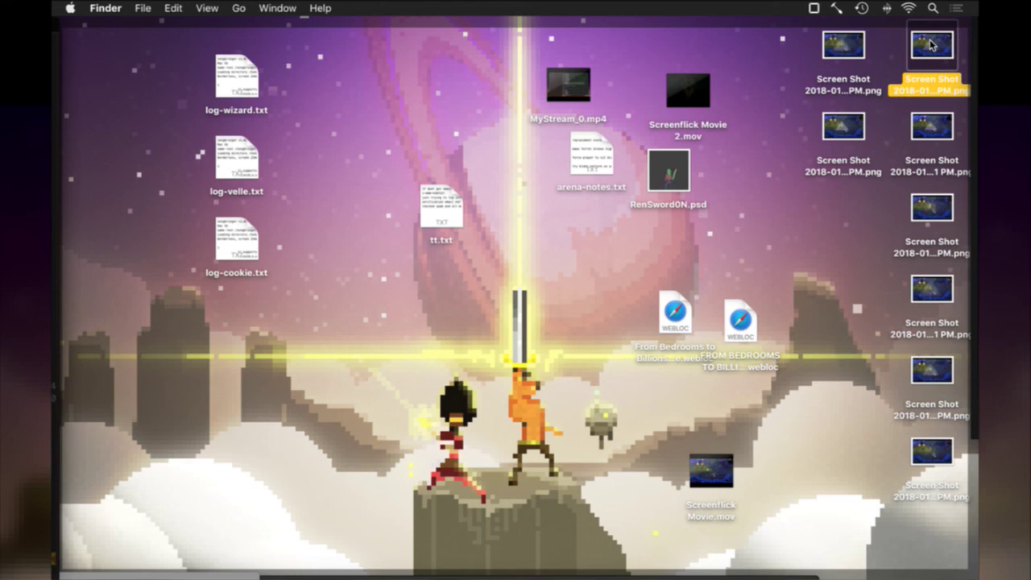
{"action": "key", "text": "space"}
{"action": "key", "text": "Down"}
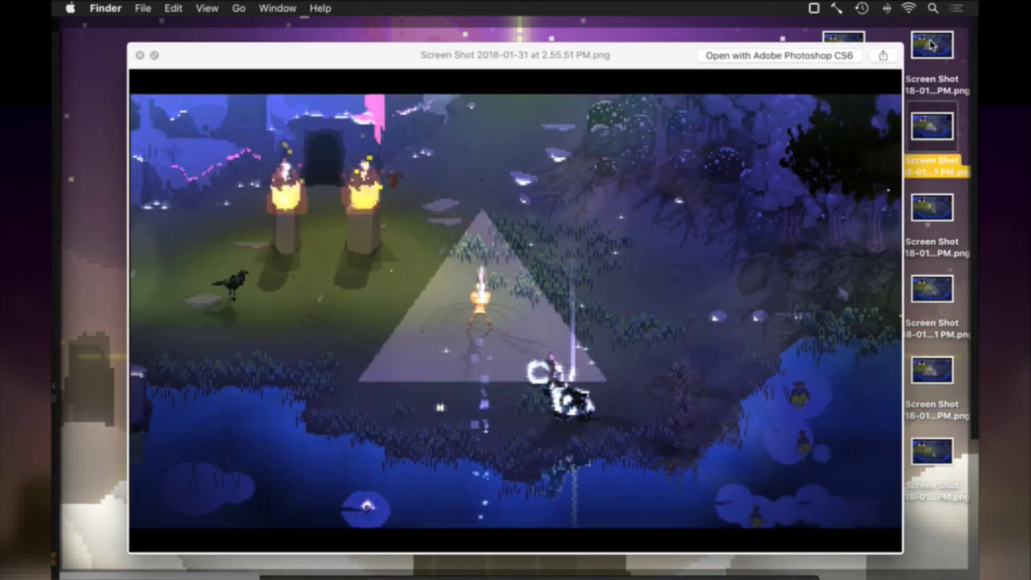
{"action": "key", "text": "Up"}
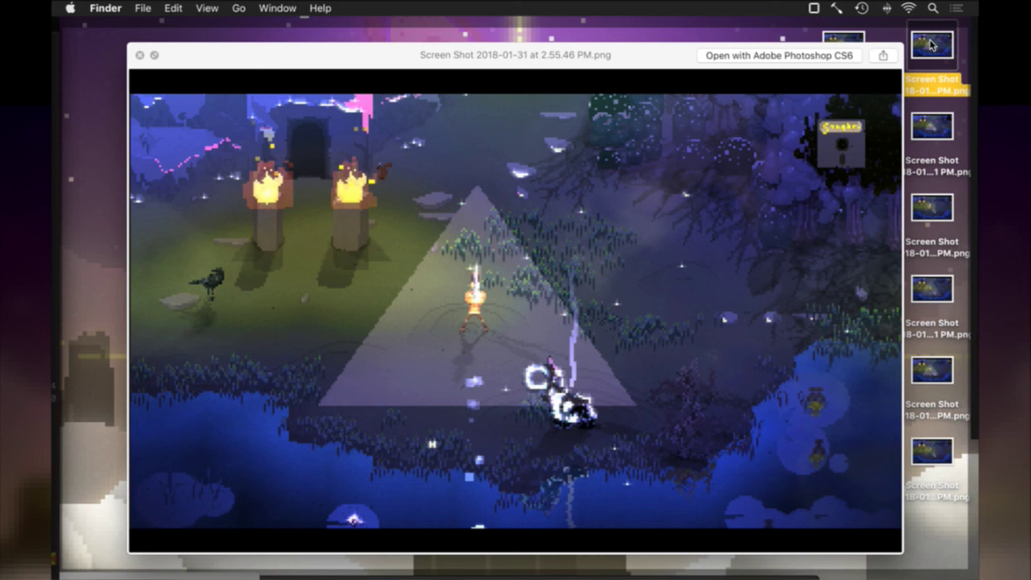
{"action": "key", "text": "Down"}
{"action": "key", "text": "Down"}
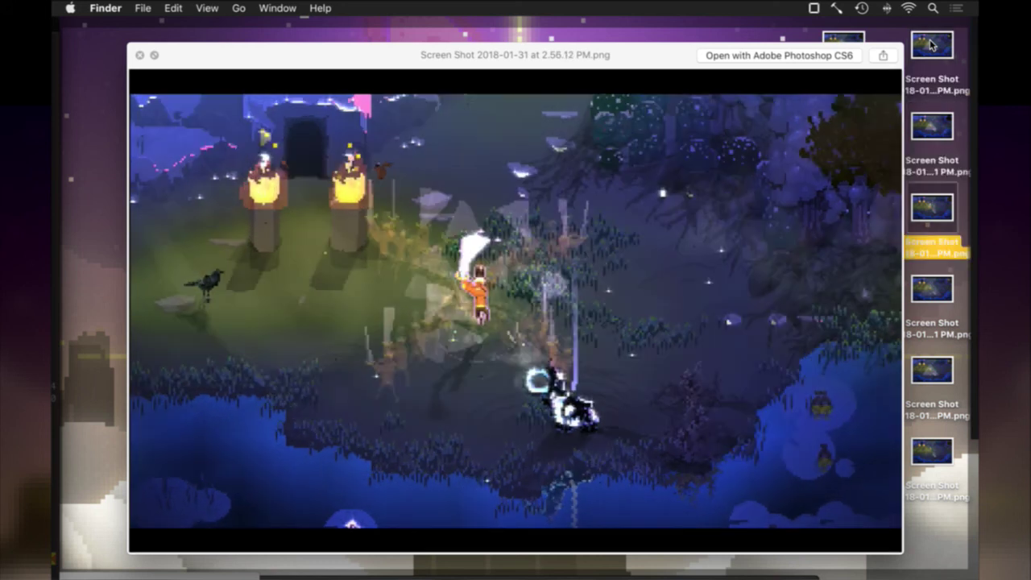
{"action": "key", "text": "Up"}
{"action": "key", "text": "Down"}
{"action": "key", "text": "Down"}
{"action": "key", "text": "Down"}
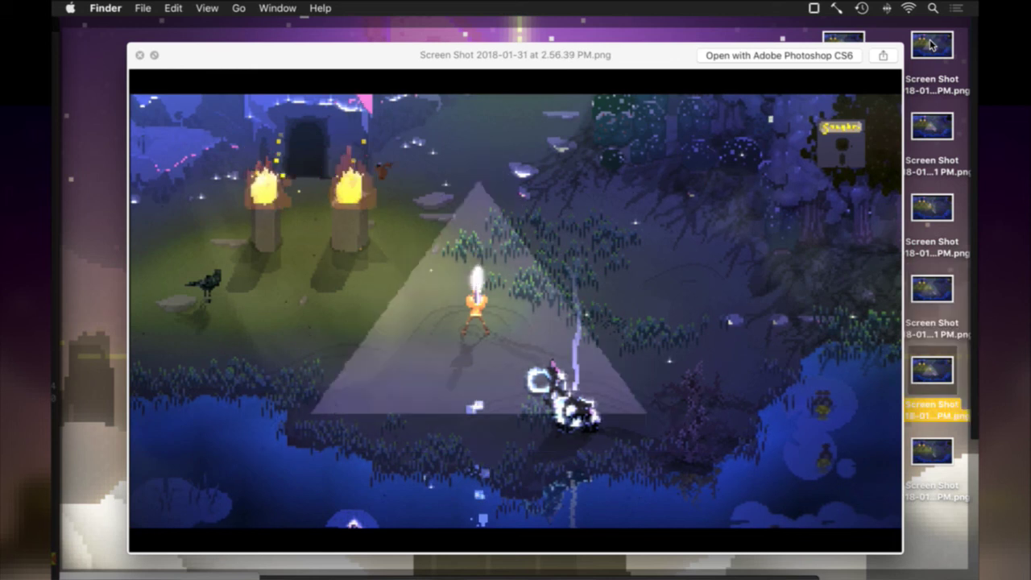
{"action": "key", "text": "Down"}
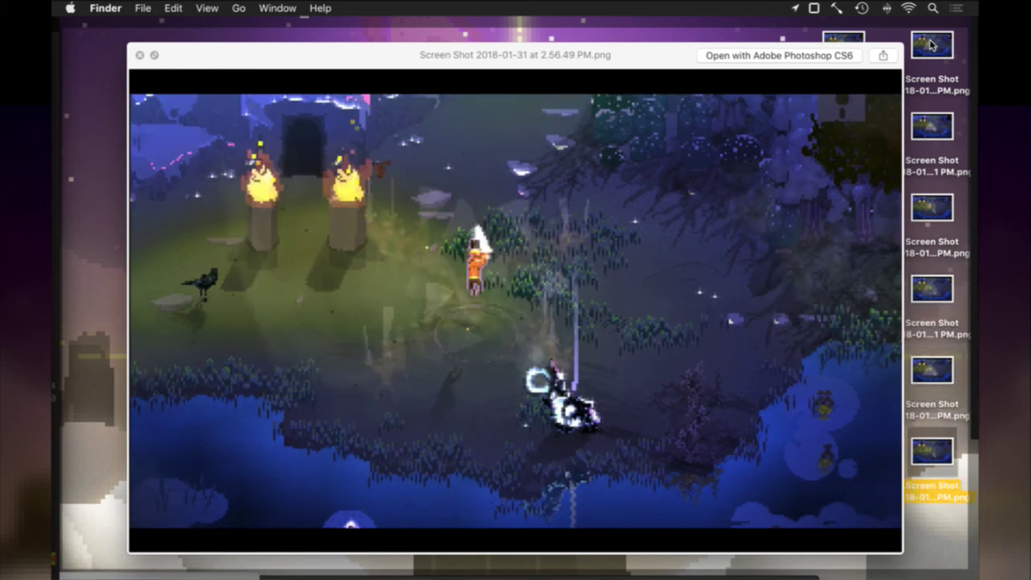
{"action": "key", "text": "Up"}
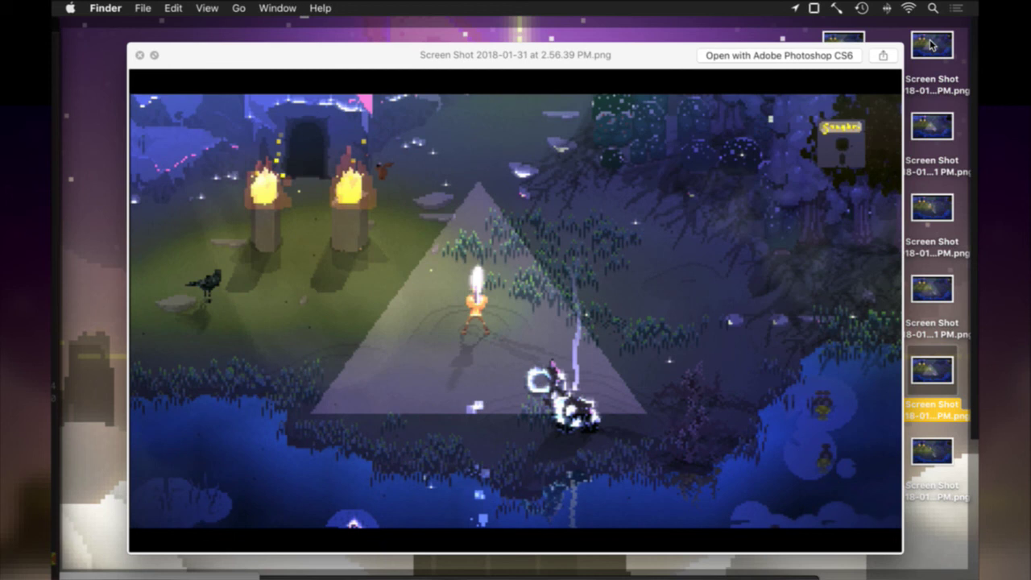
{"action": "key", "text": "Up"}
{"action": "key", "text": "Up"}
{"action": "key", "text": "Up"}
{"action": "key", "text": "Up"}
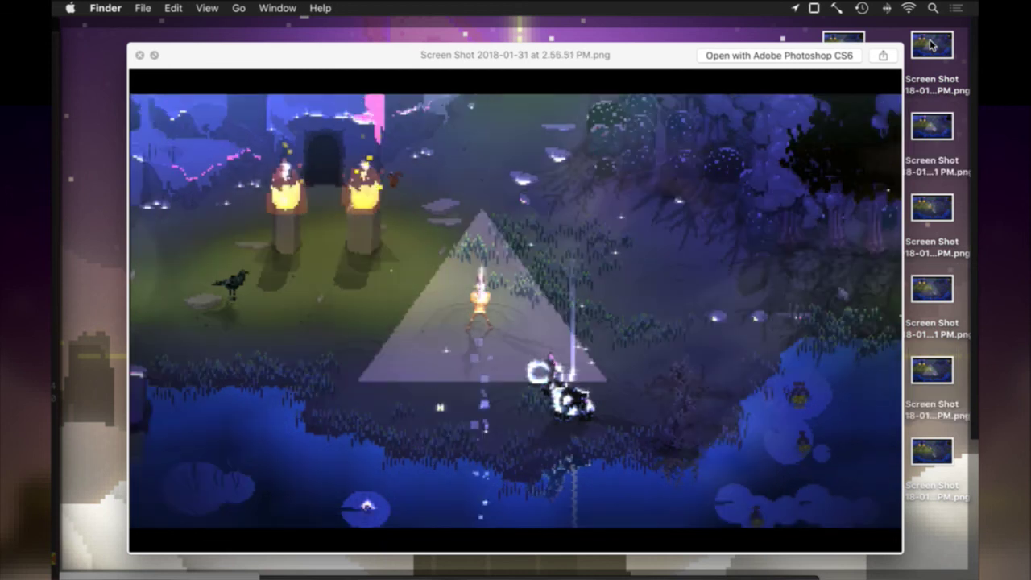
Step: Compare previews of the screenshots taken at 2.56.57 PM and 2.57.00 PM to choose a charge frame
{"action": "key", "text": "Left"}
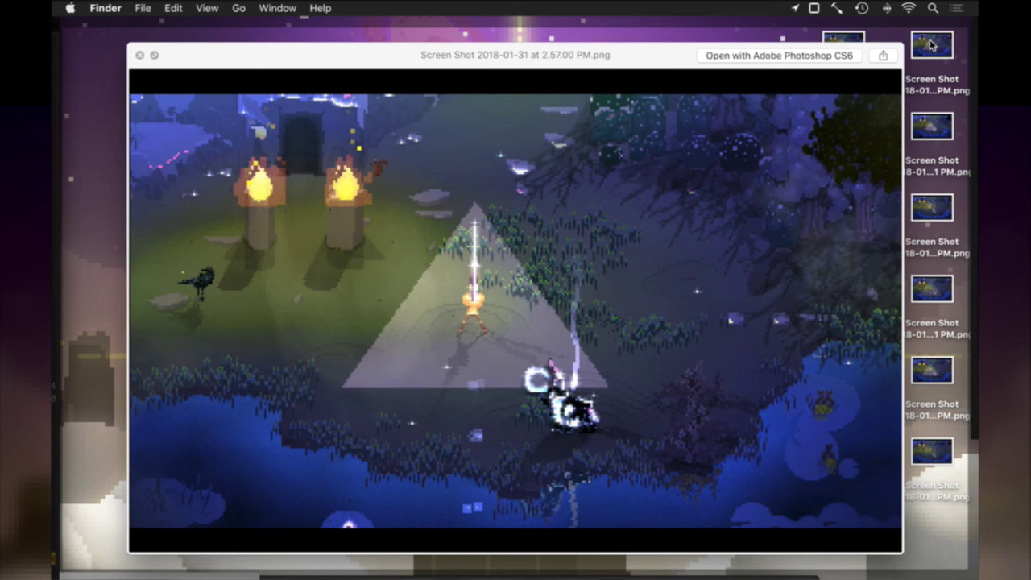
{"action": "key", "text": "Down"}
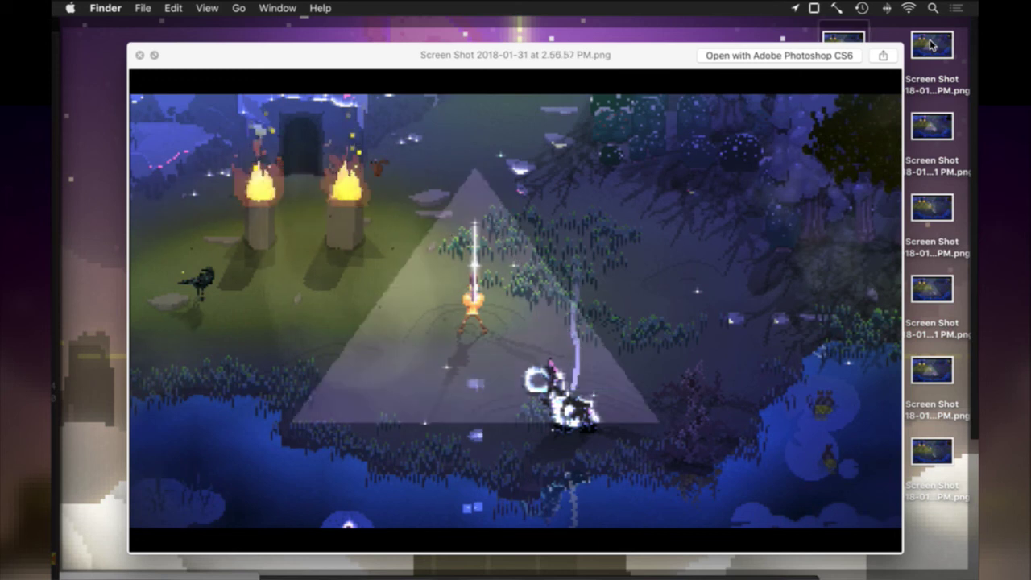
{"action": "key", "text": "Up"}
{"action": "key", "text": "Down"}
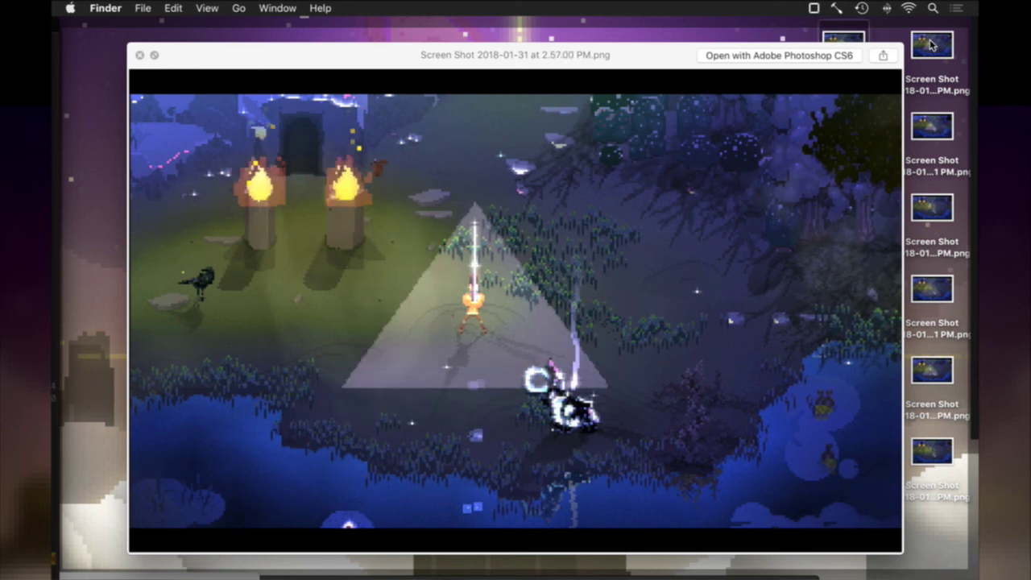
{"action": "key", "text": "Up"}
{"action": "key", "text": "Down"}
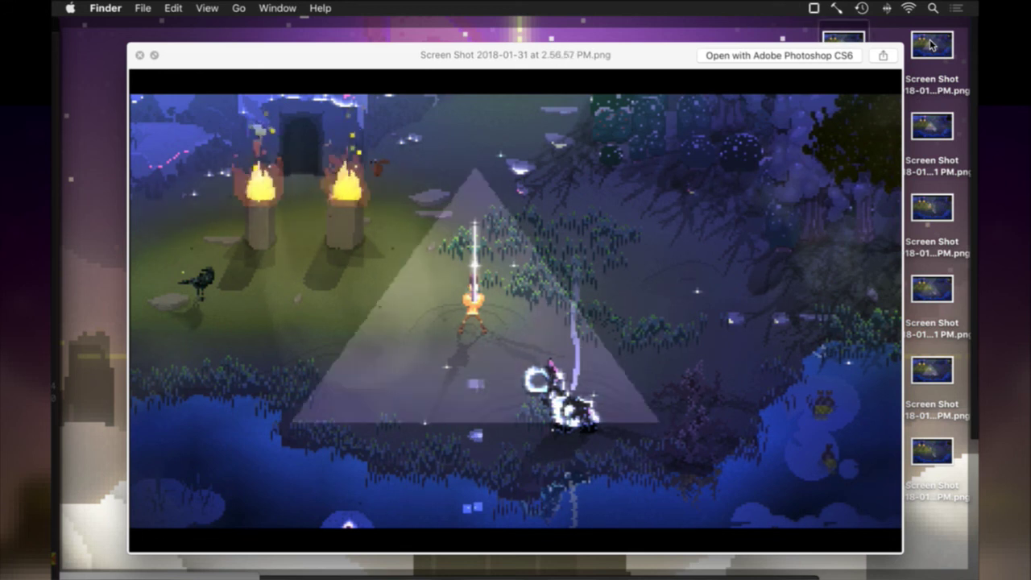
{"action": "key", "text": "Up"}
{"action": "key", "text": "Down"}
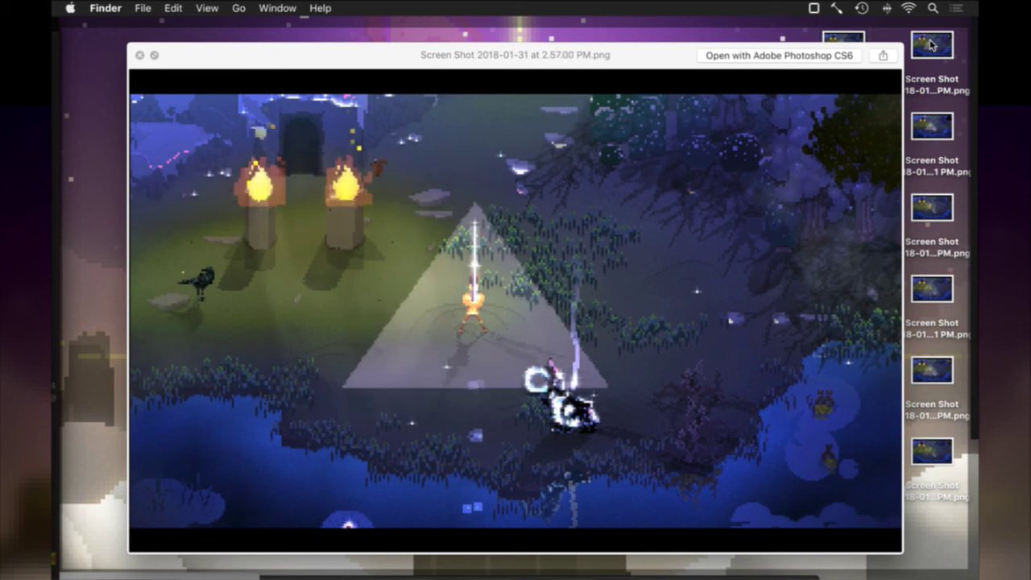
{"action": "key", "text": "space"}
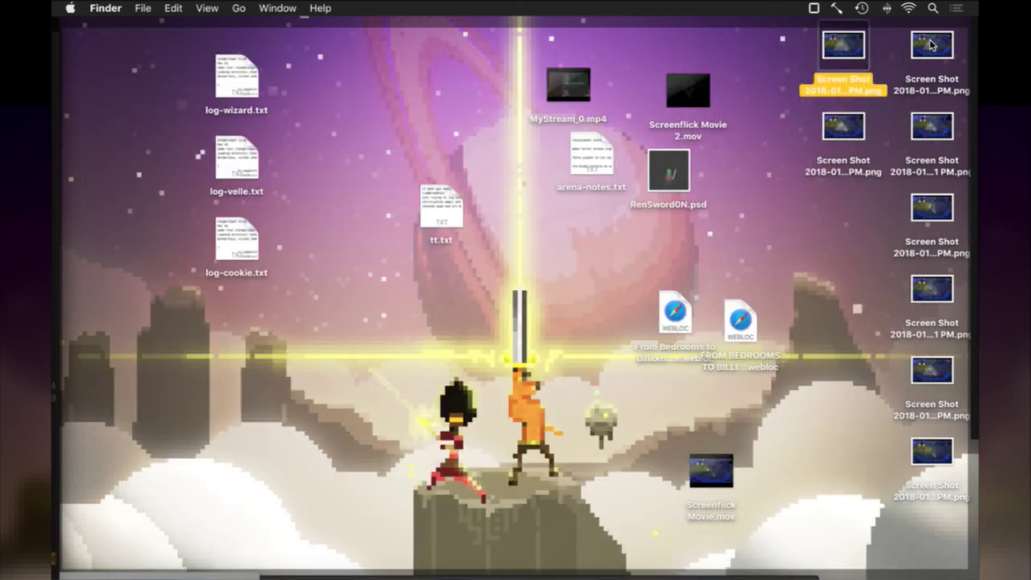
Step: Open Screen Shot 2018-01-31 at 2.56.57 PM.png in Adobe Photoshop CS6
{"action": "key", "text": "space"}
{"action": "left_click", "coordinate": [858, 58]}
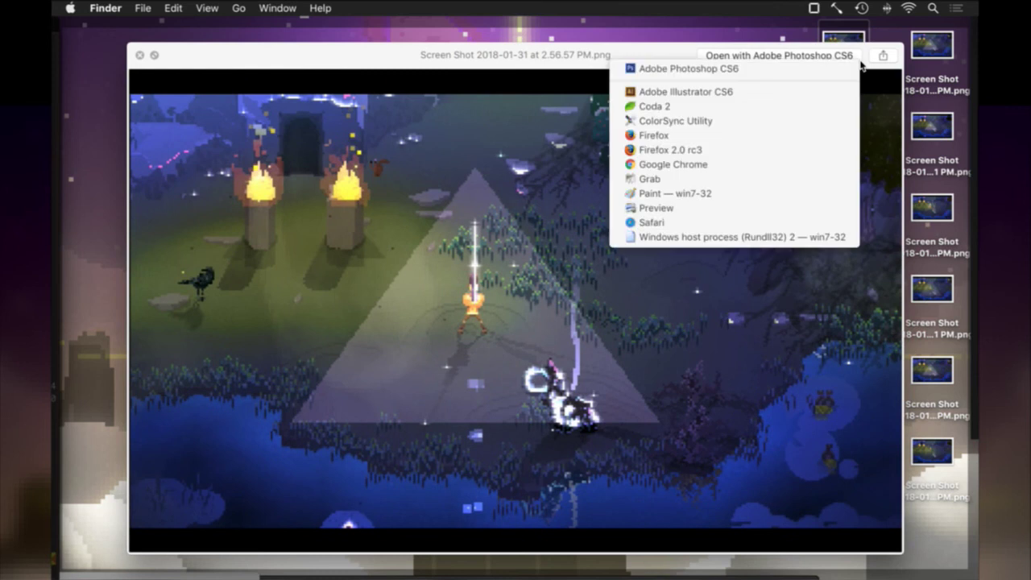
{"action": "left_click", "coordinate": [274, 55]}
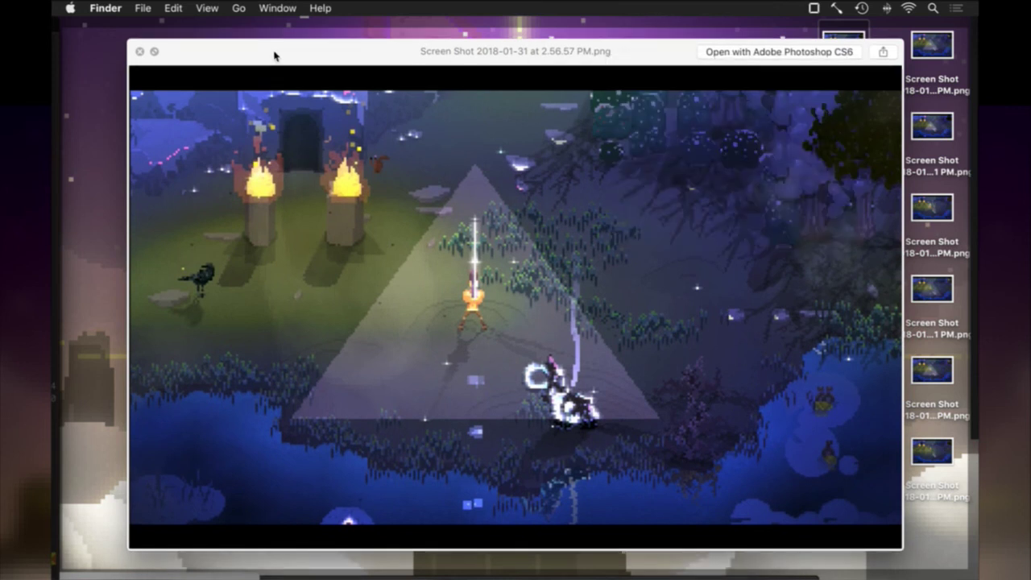
{"action": "key", "text": "space"}
{"action": "right_click", "coordinate": [839, 41]}
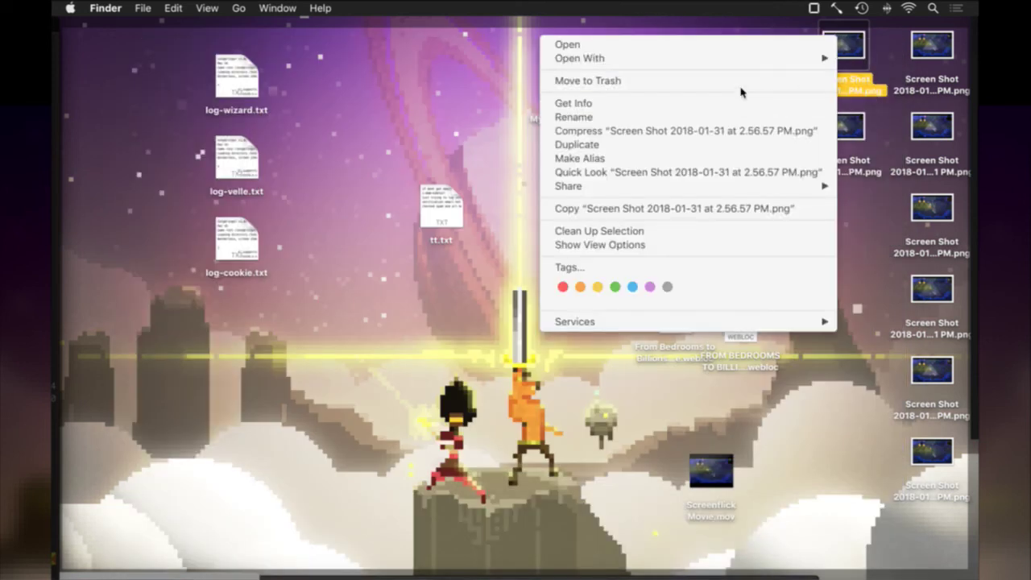
{"action": "mouse_move", "coordinate": [554, 61]}
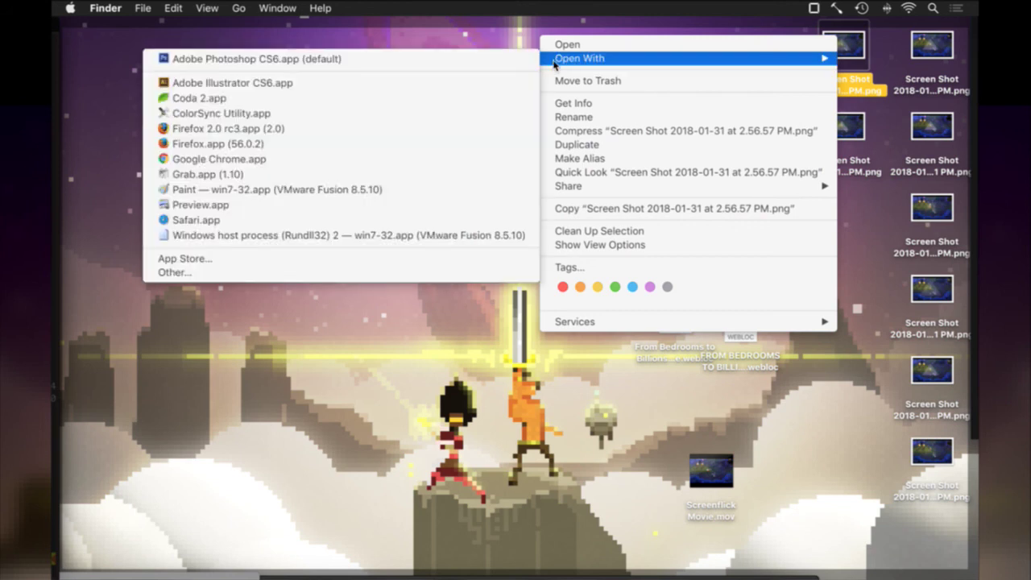
{"action": "left_click", "coordinate": [504, 64]}
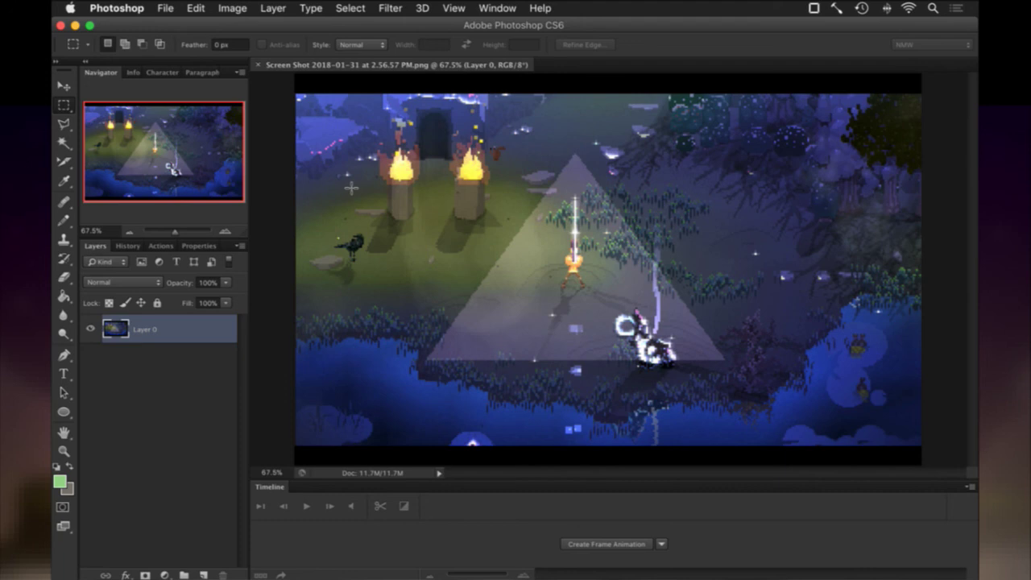
Step: Crop the black bars off the screenshot by setting the canvas height to 1440 pixels
{"action": "key", "text": "super+alt+c"}
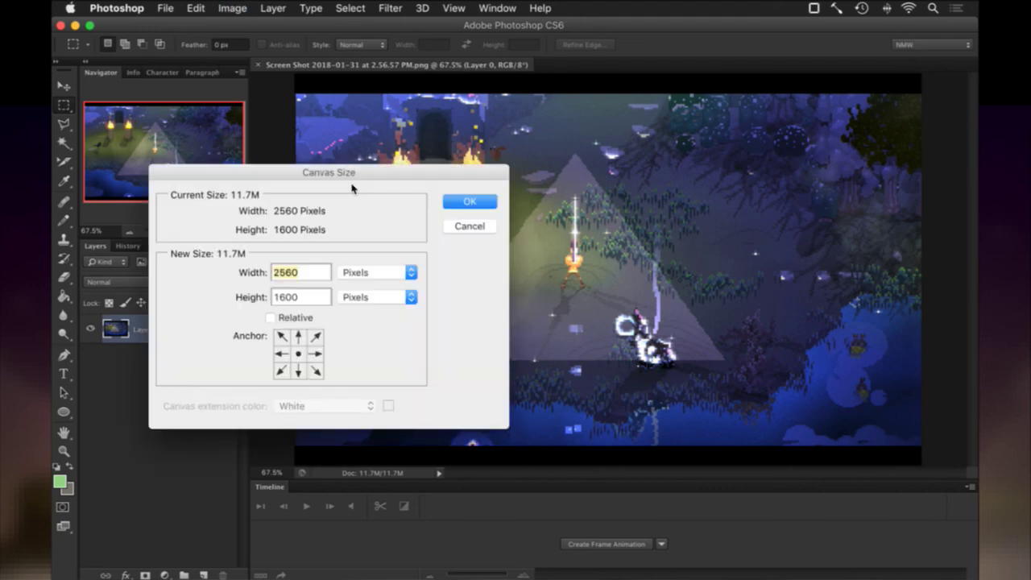
{"action": "key", "text": "Tab"}
{"action": "type", "text": "1440"}
{"action": "key", "text": "Return"}
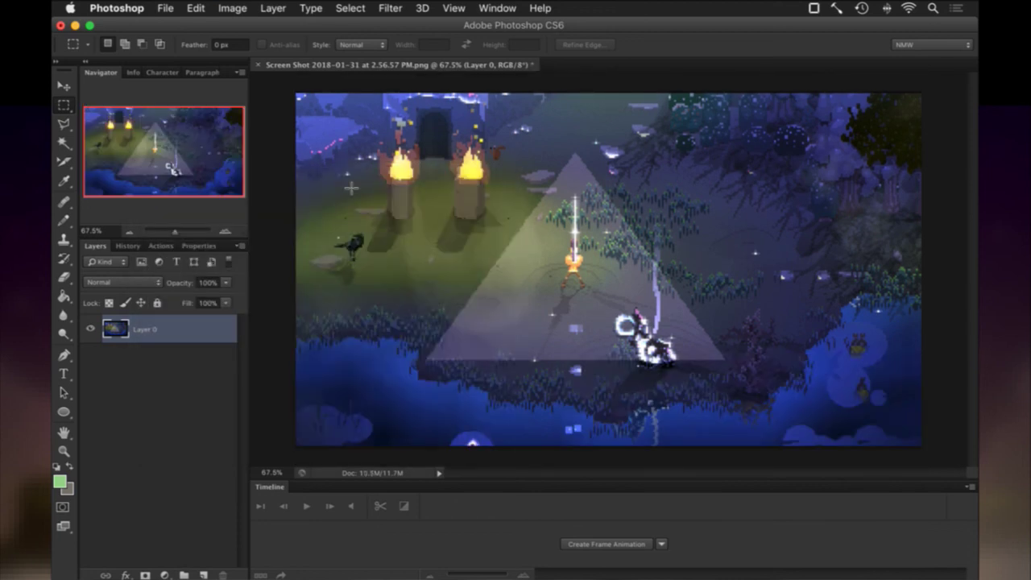
{"action": "key", "text": "super+alt+c"}
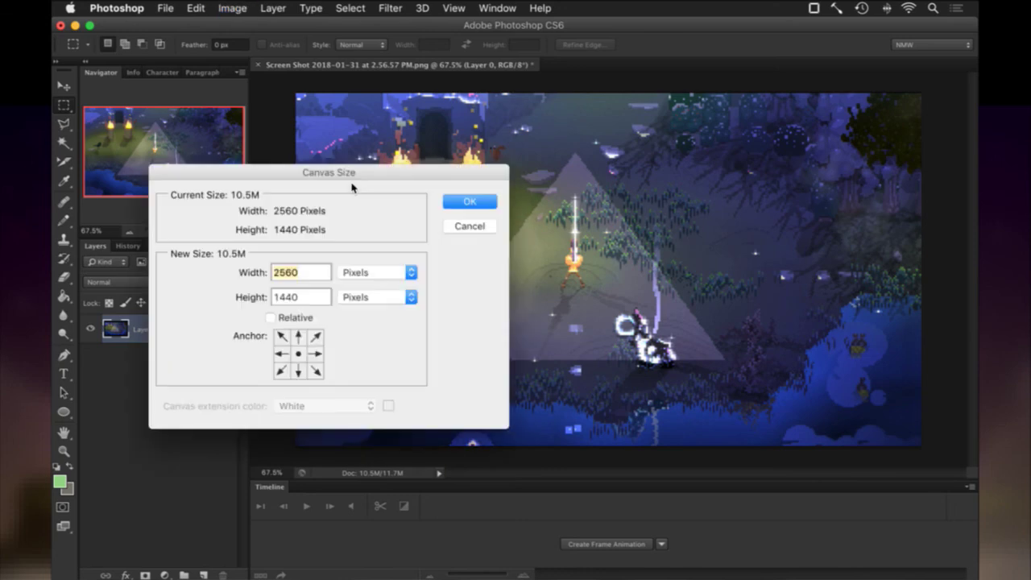
{"action": "key", "text": "Escape"}
Step: Resize the image to 420 pixels wide with constrained proportions and Nearest Neighbor resampling
{"action": "key", "text": "super+alt+i"}
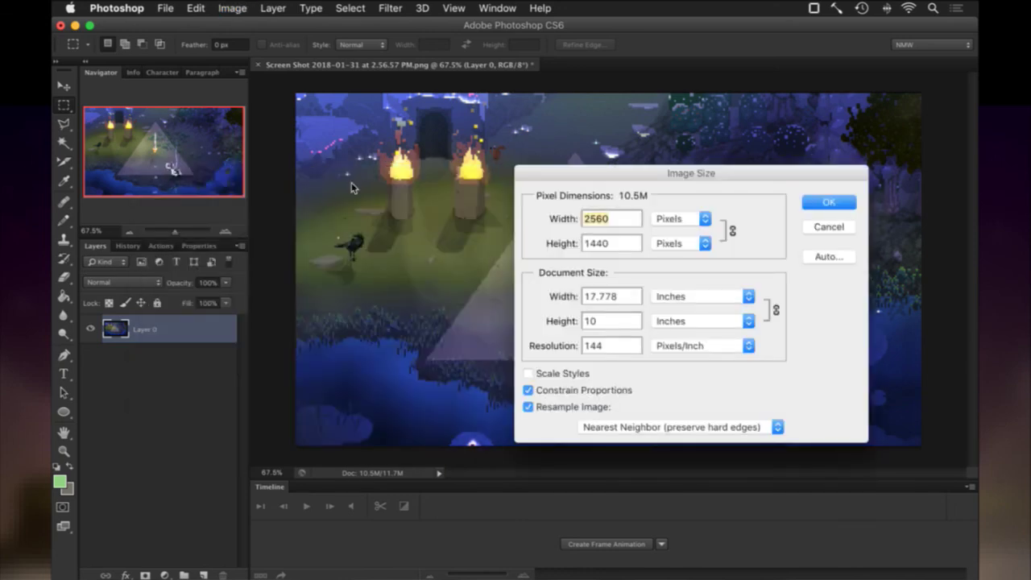
{"action": "type", "text": "420"}
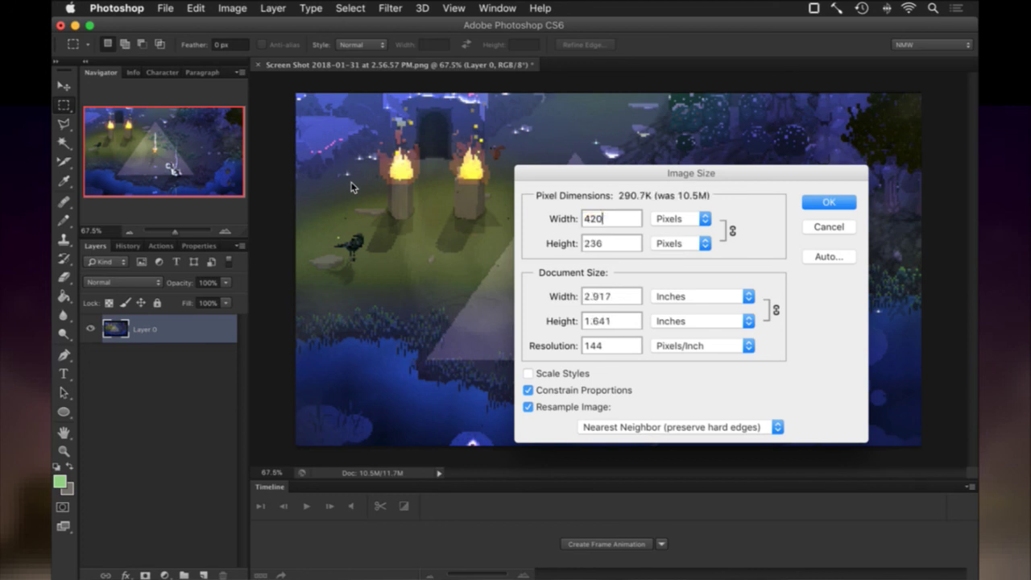
{"action": "key", "text": "Return"}
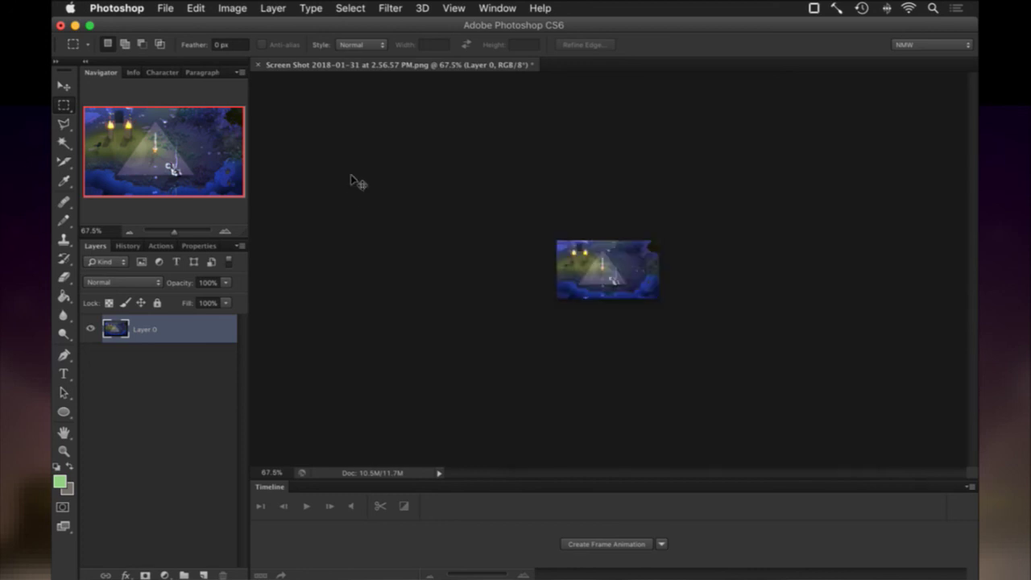
{"action": "key", "text": "super+d"}
{"action": "left_click_drag", "start_coordinate": [547, 265], "coordinate": [654, 262]}
Step: Save the image as AchievementCharge.psd in Photoshop format inside the Icons folder within raw
{"action": "left_click", "coordinate": [165, 8]}
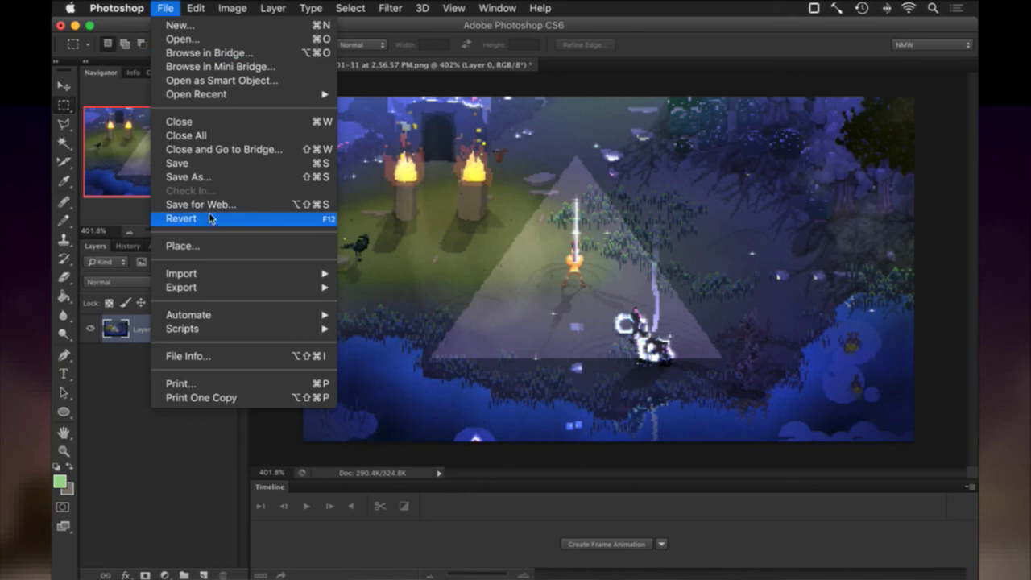
{"action": "left_click", "coordinate": [206, 177]}
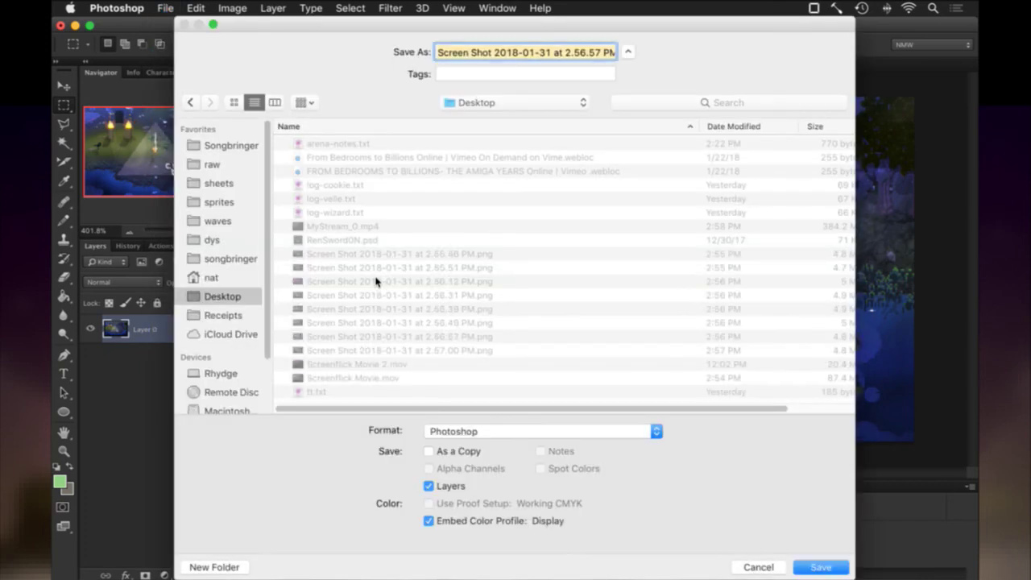
{"action": "left_click", "coordinate": [211, 164]}
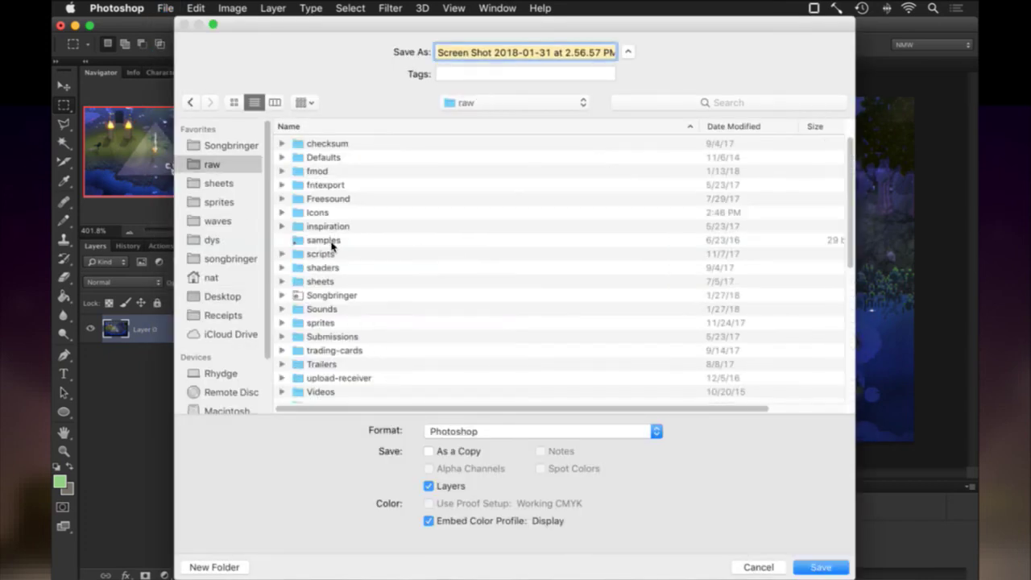
{"action": "left_click", "coordinate": [326, 216]}
{"action": "double_click", "coordinate": [326, 216]}
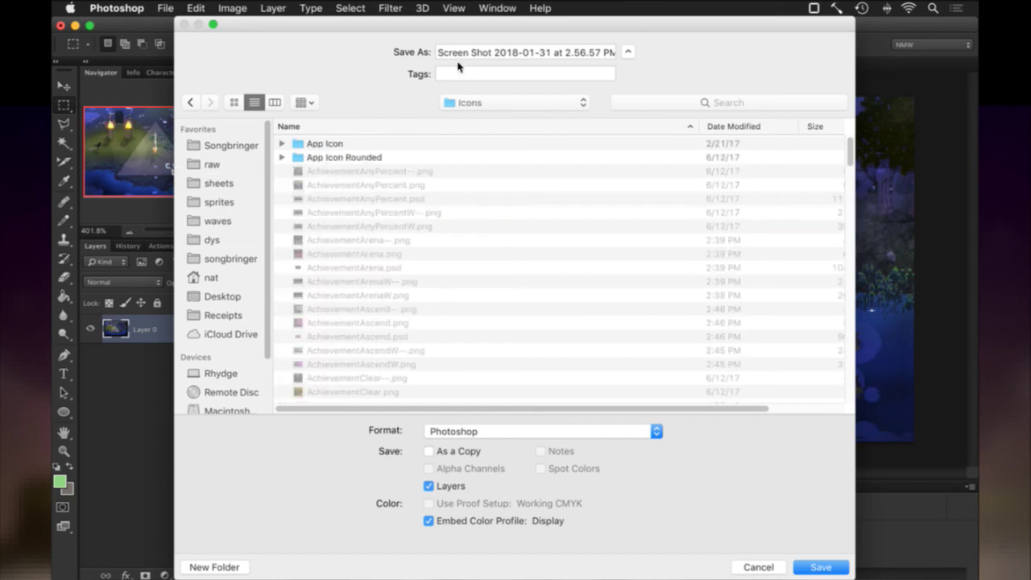
{"action": "triple_click", "coordinate": [445, 56]}
{"action": "type", "text": "Achie"}
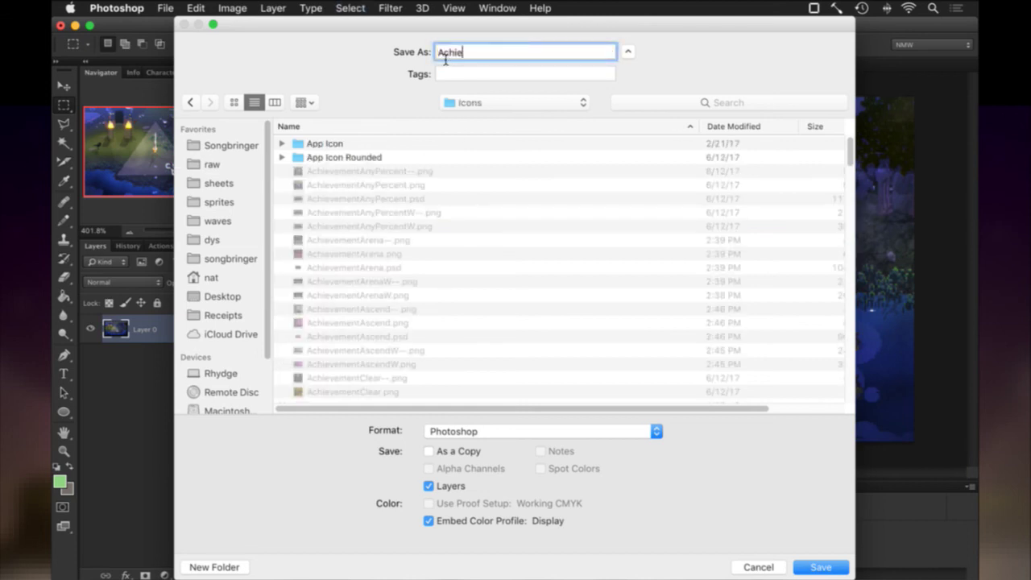
{"action": "type", "text": "vementCharge.psd"}
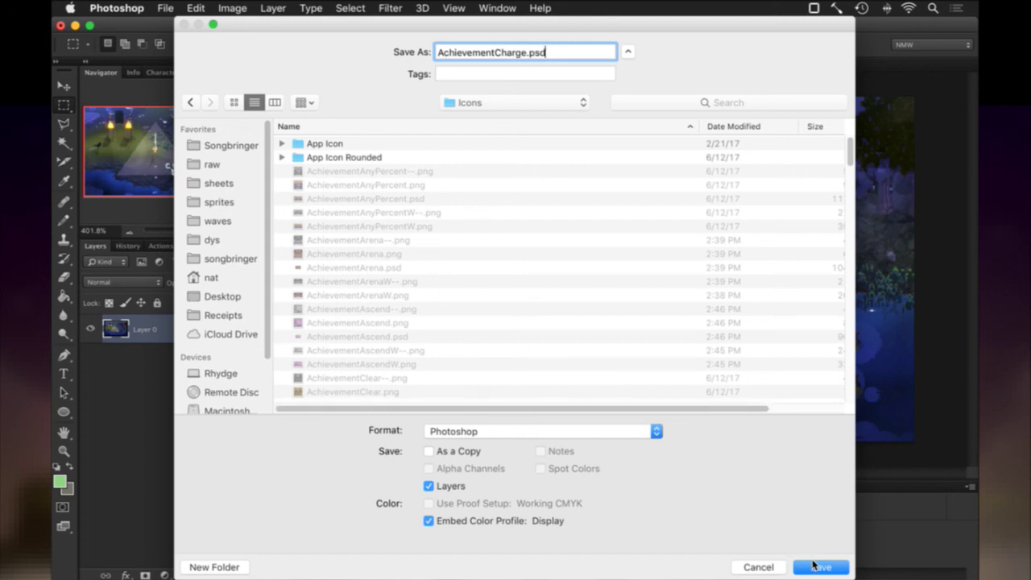
{"action": "left_click", "coordinate": [814, 567]}
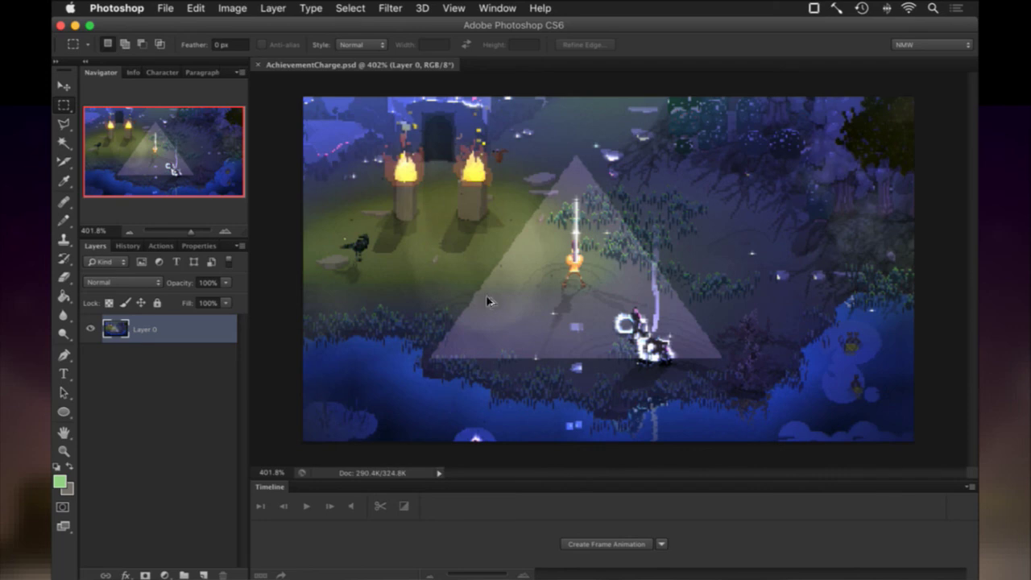
Step: Resize the image to 64 pixels high with constrained proportions and Nearest Neighbor resampling
{"action": "key", "text": "super+alt+i"}
{"action": "key", "text": "Tab"}
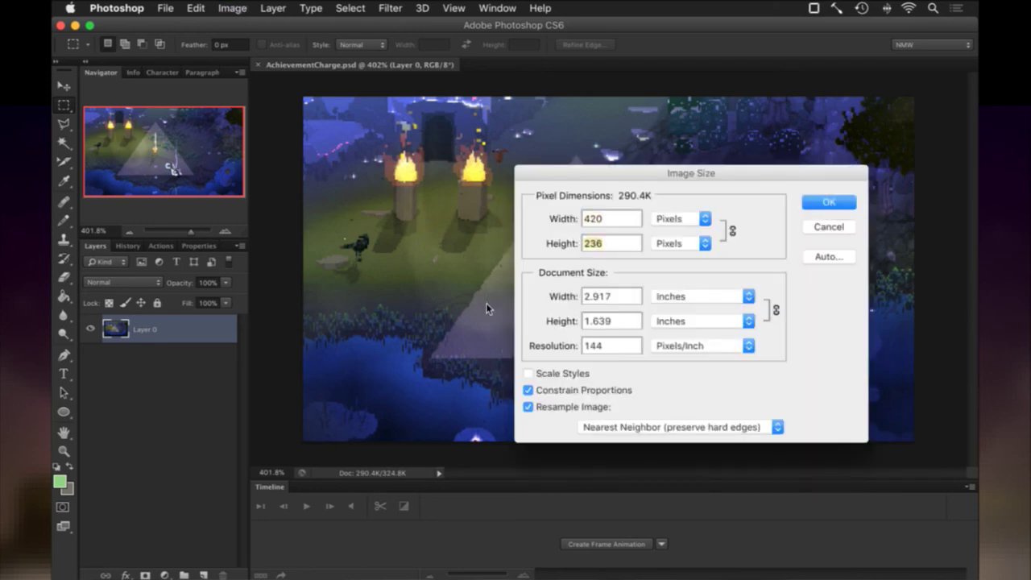
{"action": "type", "text": "64"}
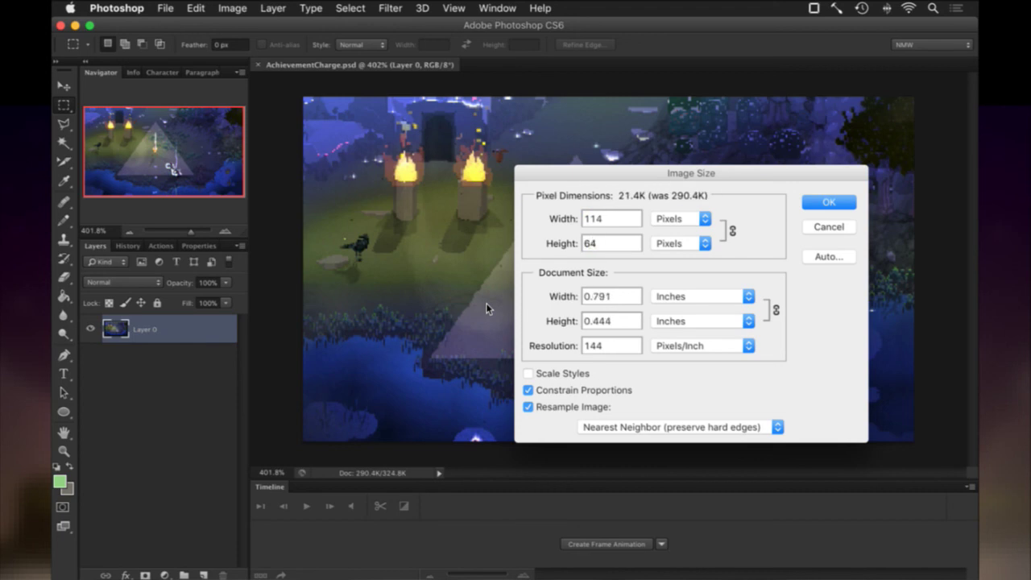
{"action": "key", "text": "Return"}
{"action": "left_click_drag", "start_coordinate": [590, 284], "coordinate": [656, 293]}
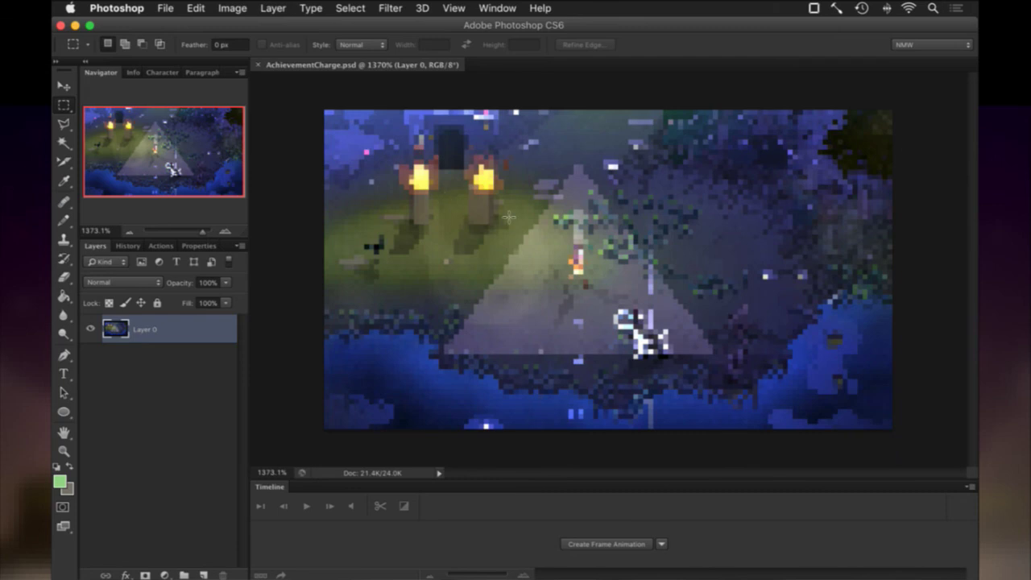
Step: Open Screen Shot 2018-01-31 at 2.57.00 PM.png from the desktop in Adobe Photoshop CS6
{"action": "key", "text": "F11"}
{"action": "left_click", "coordinate": [832, 141]}
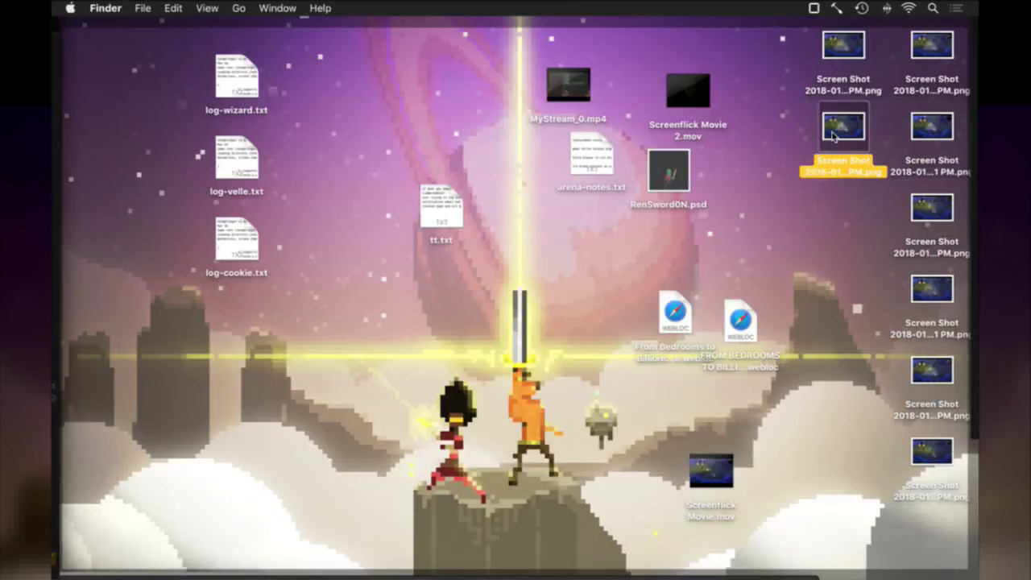
{"action": "right_click", "coordinate": [832, 142]}
{"action": "mouse_move", "coordinate": [599, 155]}
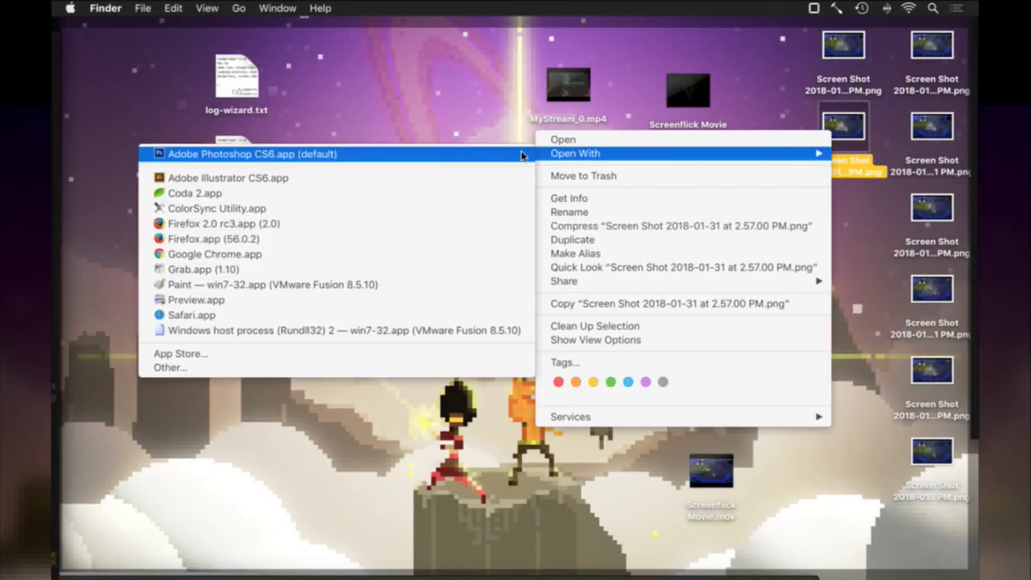
{"action": "left_click", "coordinate": [488, 154]}
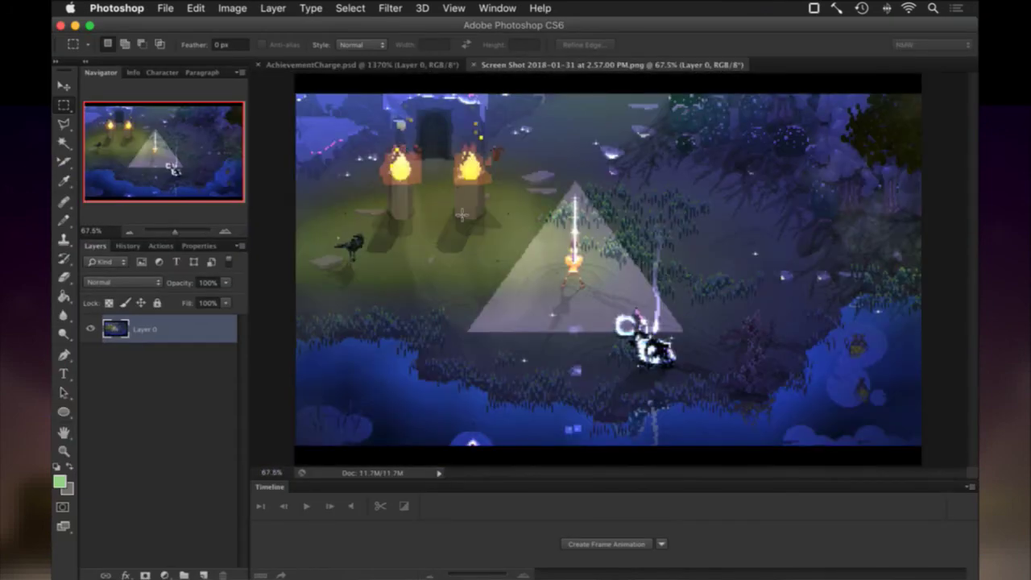
Step: Crop the second screenshot's canvas height to 1440 pixels and resize the image to 64 pixels high
{"action": "key", "text": "alt+super+c"}
{"action": "key", "text": "Tab"}
{"action": "type", "text": "1440"}
{"action": "key", "text": "Return"}
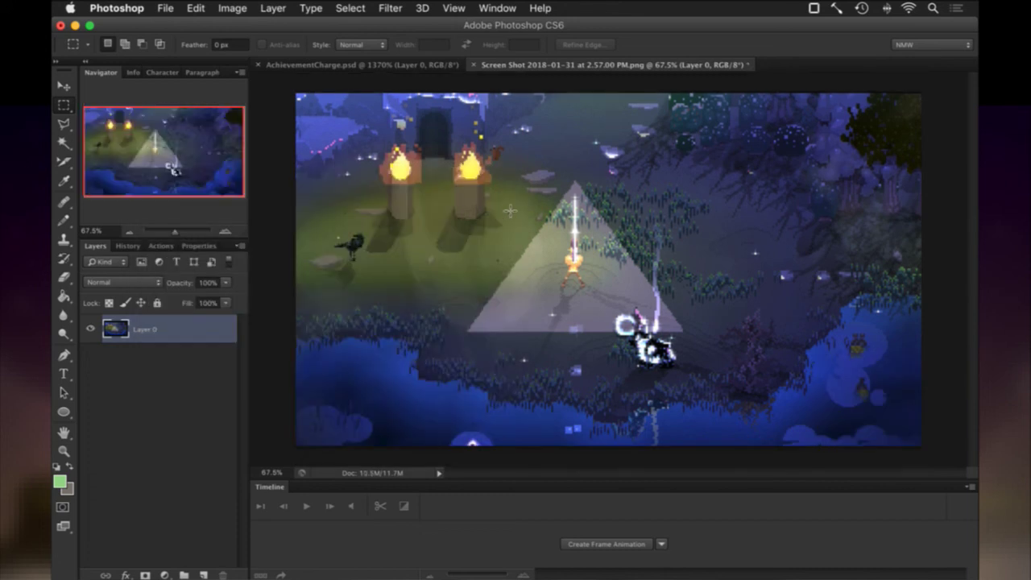
{"action": "key", "text": "alt+super+i"}
{"action": "key", "text": "Tab"}
{"action": "type", "text": "64"}
{"action": "key", "text": "Return"}
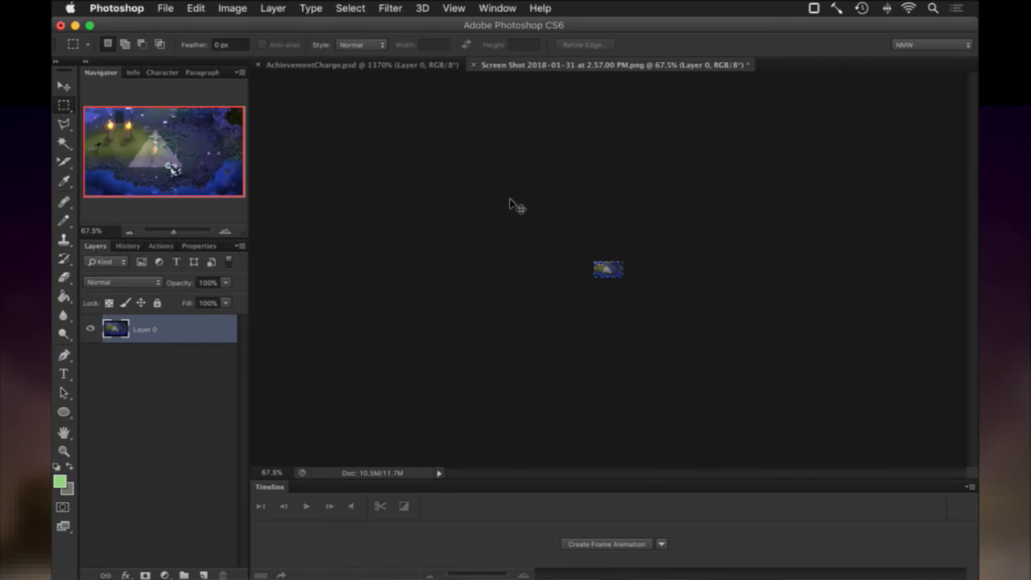
Step: Paste the copied 2.57.00 PM frame into AchievementCharge.psd as a new layer, toggling its visibility to compare frames and leaving it hidden
{"action": "left_click", "coordinate": [350, 64]}
{"action": "key", "text": "super+v"}
{"action": "left_click", "coordinate": [88, 326]}
{"action": "left_click", "coordinate": [89, 326]}
{"action": "left_click", "coordinate": [89, 326]}
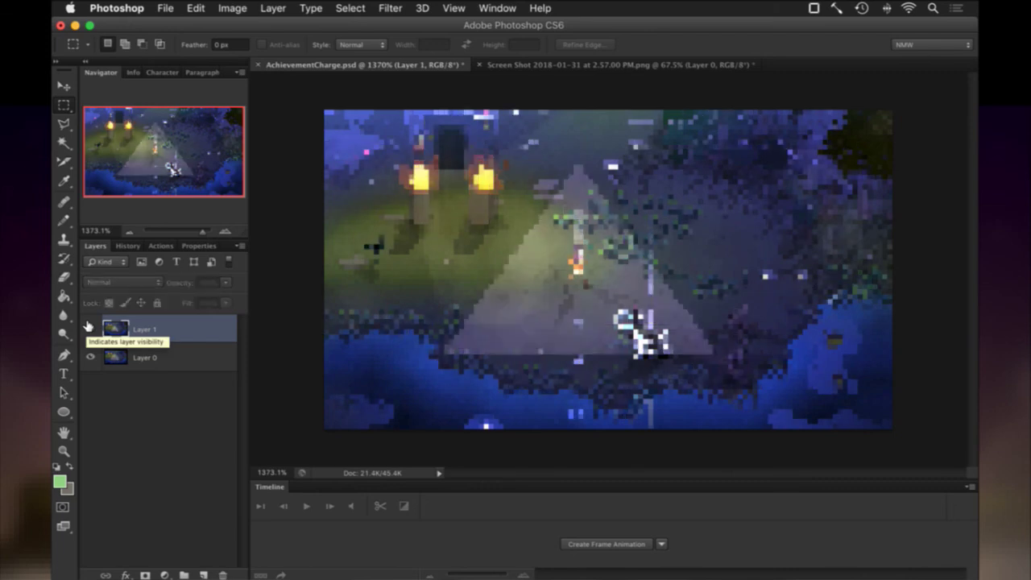
{"action": "left_click", "coordinate": [89, 326]}
{"action": "left_click", "coordinate": [88, 326]}
Step: Add a Hue/Saturation adjustment layer with saturation at -100 and delete its layer mask
{"action": "left_click", "coordinate": [165, 574]}
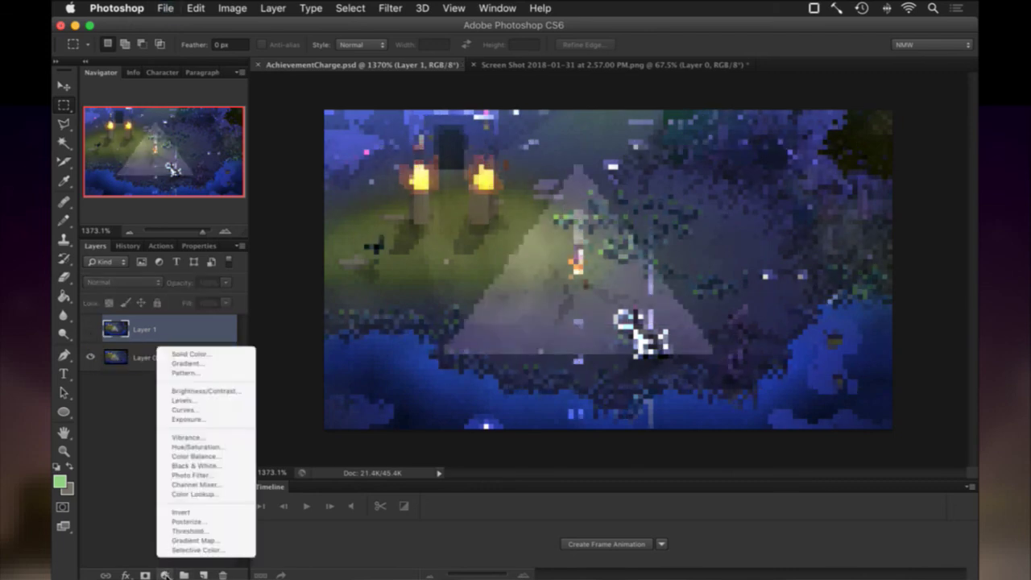
{"action": "left_click", "coordinate": [193, 446]}
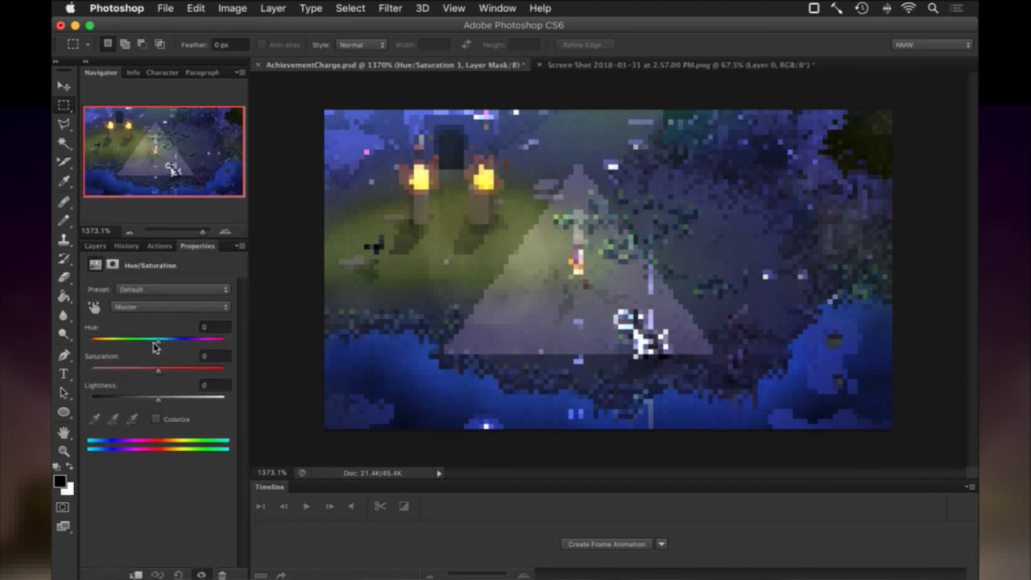
{"action": "left_click", "coordinate": [92, 369]}
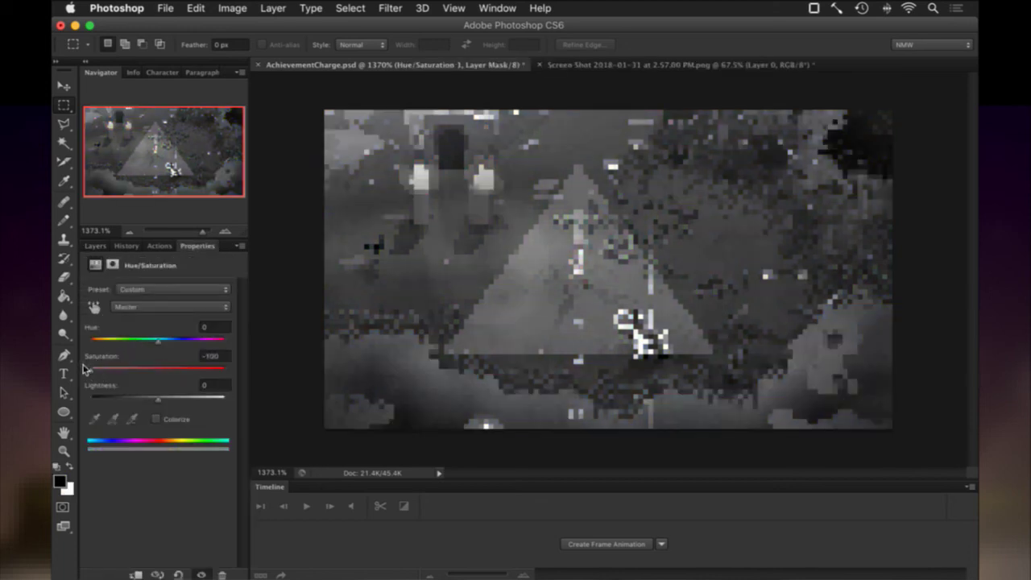
{"action": "left_click", "coordinate": [95, 245]}
{"action": "right_click", "coordinate": [150, 328]}
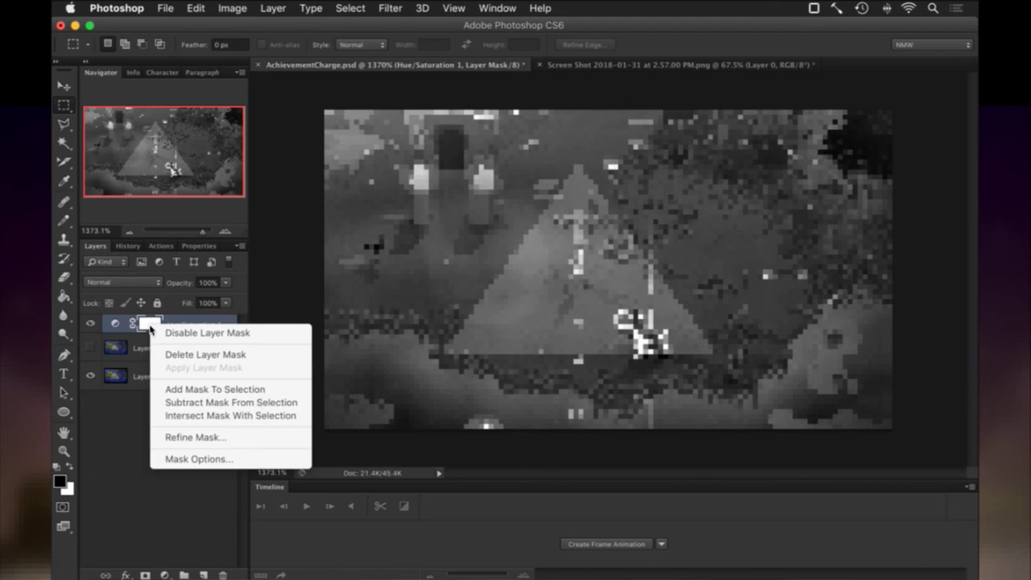
{"action": "left_click", "coordinate": [166, 354]}
Step: Hide the Hue/Saturation layer and export the color image for web as a 1920 × 1080 pixel PNG-24 named AchievementChargeW.png
{"action": "left_click", "coordinate": [91, 324]}
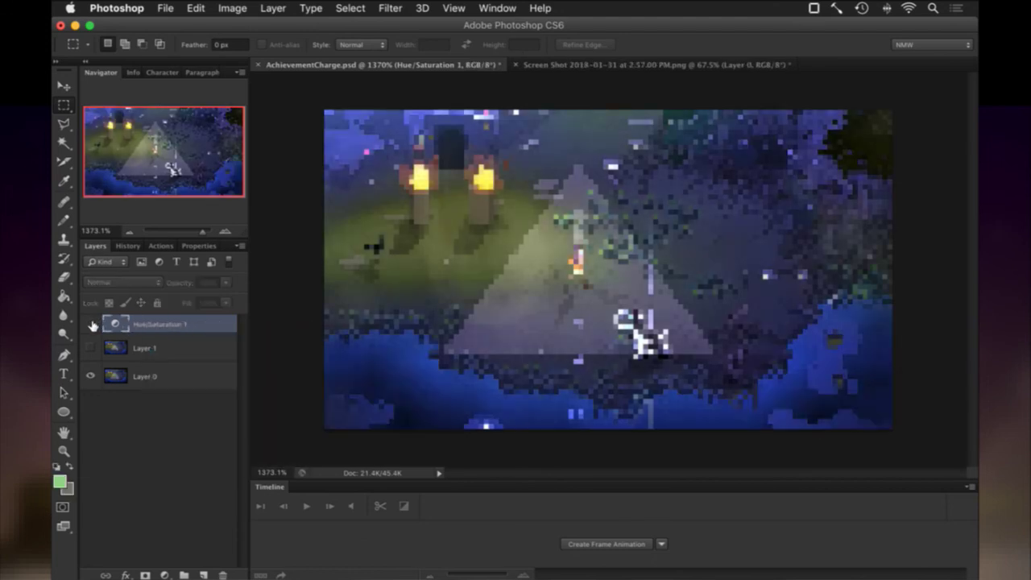
{"action": "key", "text": "alt+shift+super+s"}
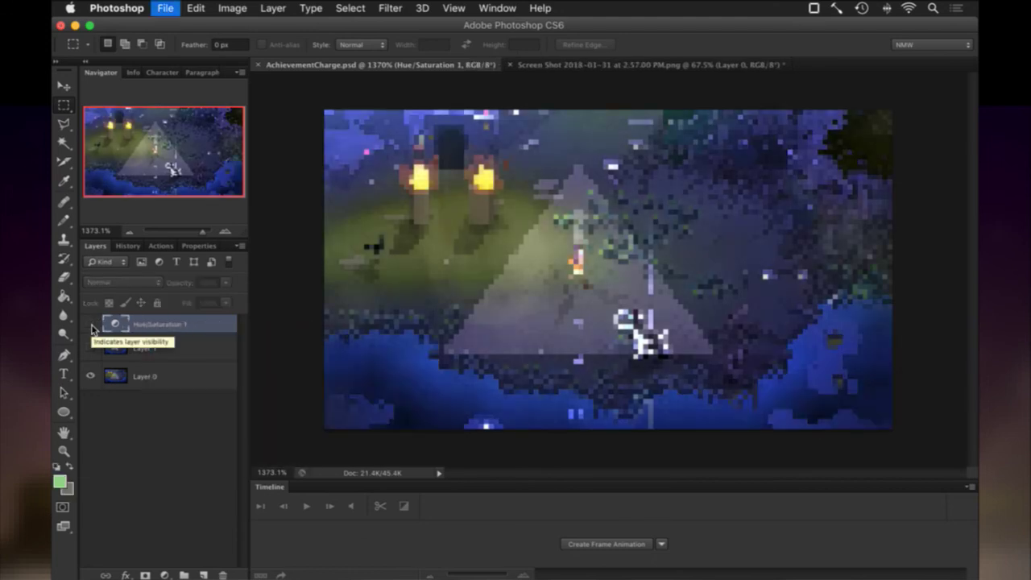
{"action": "key", "text": "Tab"}
{"action": "type", "text": "1920"}
{"action": "key", "text": "Tab"}
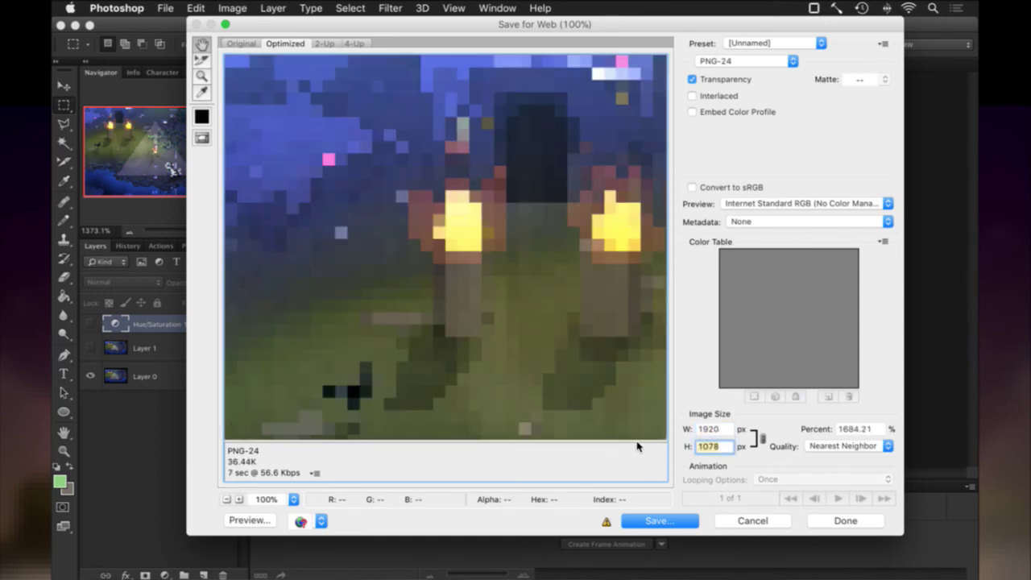
{"action": "left_click", "coordinate": [757, 438]}
{"action": "type", "text": "1080"}
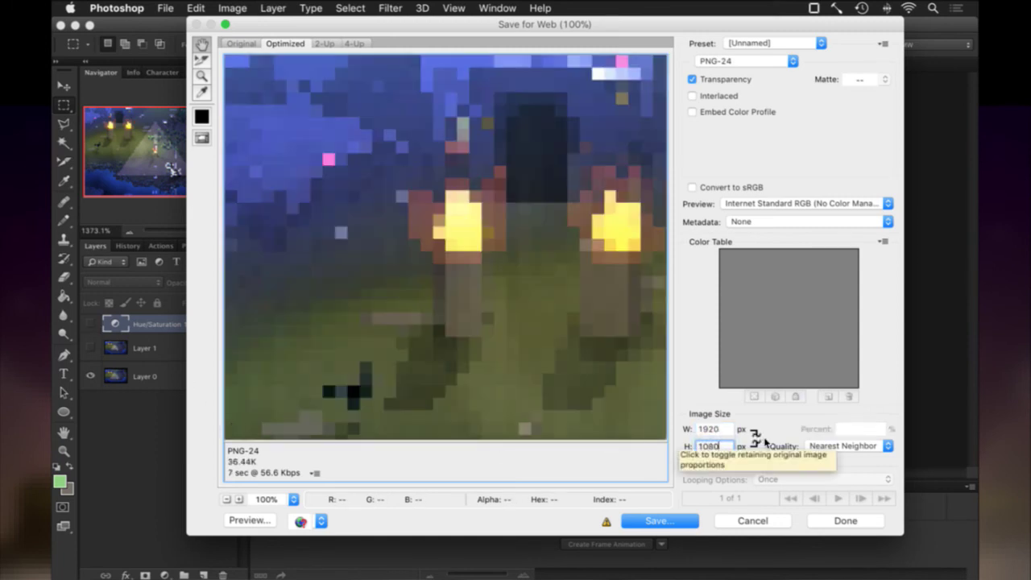
{"action": "key", "text": "Return"}
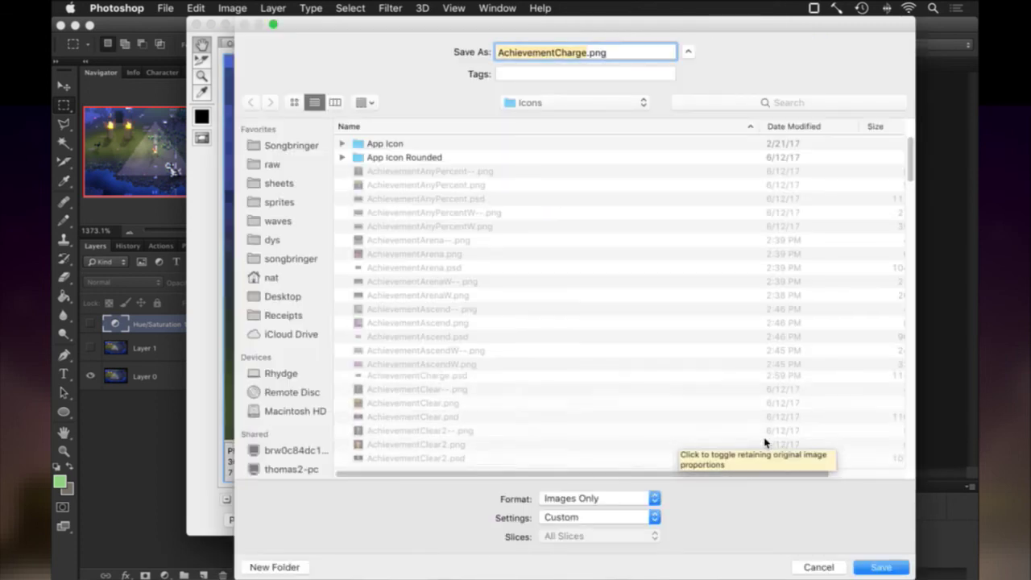
{"action": "key", "text": "Right"}
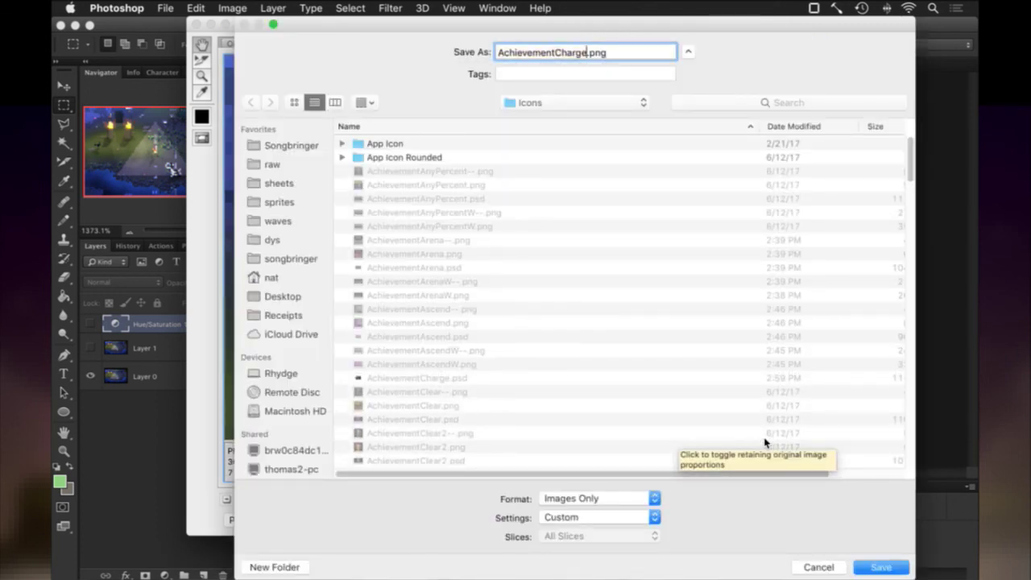
{"action": "type", "text": "W"}
{"action": "key", "text": "Return"}
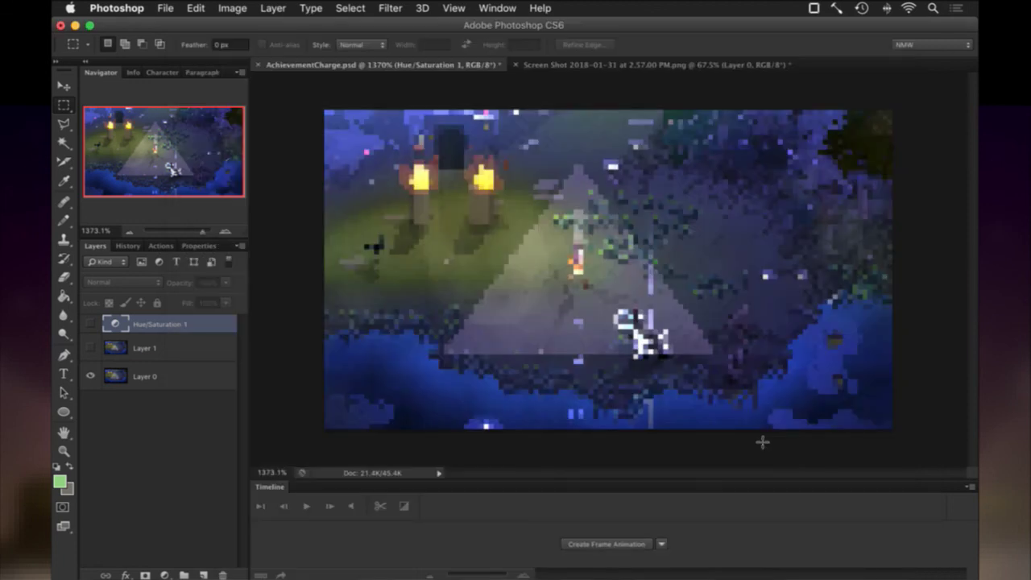
Step: Show the Hue/Saturation layer, export the grayscale image as a 1920 × 1080 pixel PNG-24 named AchievementChargeW---.png, and save the document
{"action": "left_click", "coordinate": [90, 324]}
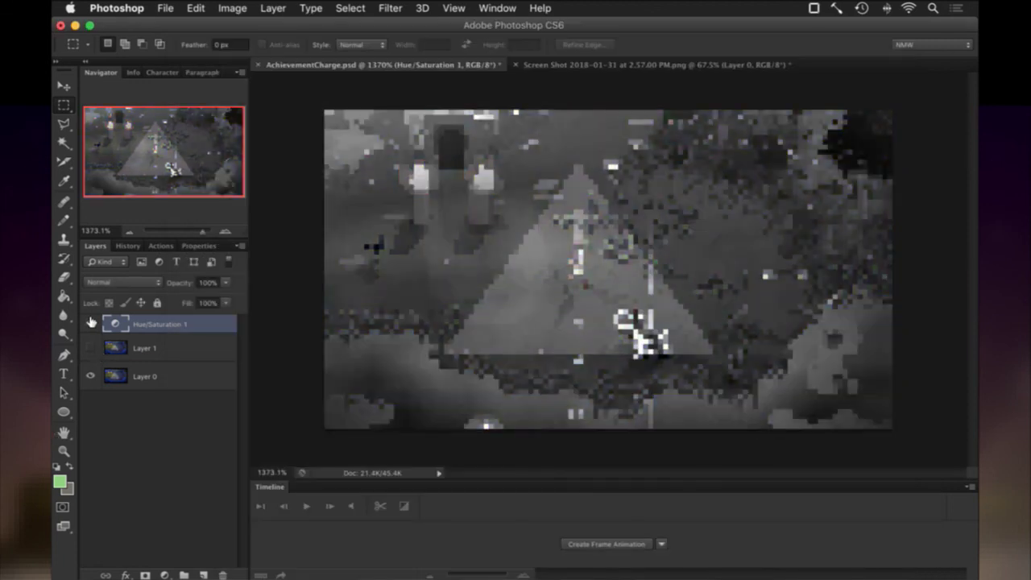
{"action": "key", "text": "super+alt+shift+s"}
{"action": "type", "text": "1920"}
{"action": "key", "text": "Tab"}
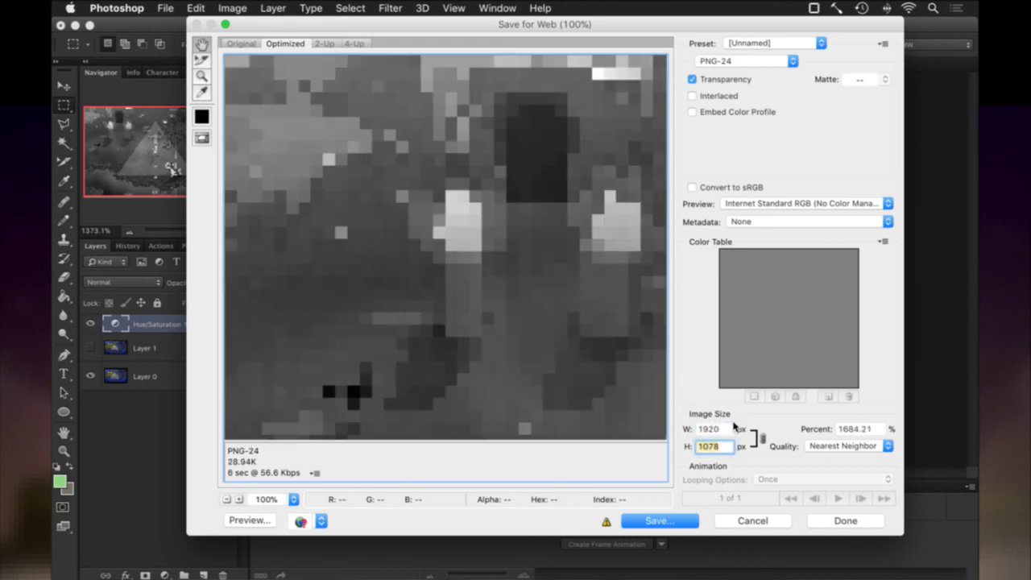
{"action": "left_click", "coordinate": [764, 439]}
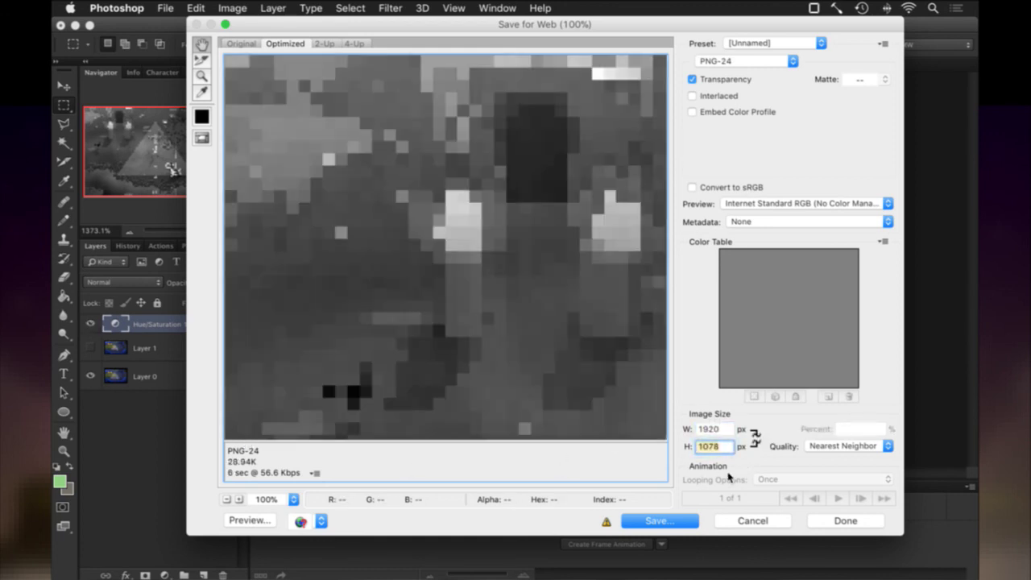
{"action": "type", "text": "1080"}
{"action": "key", "text": "Tab"}
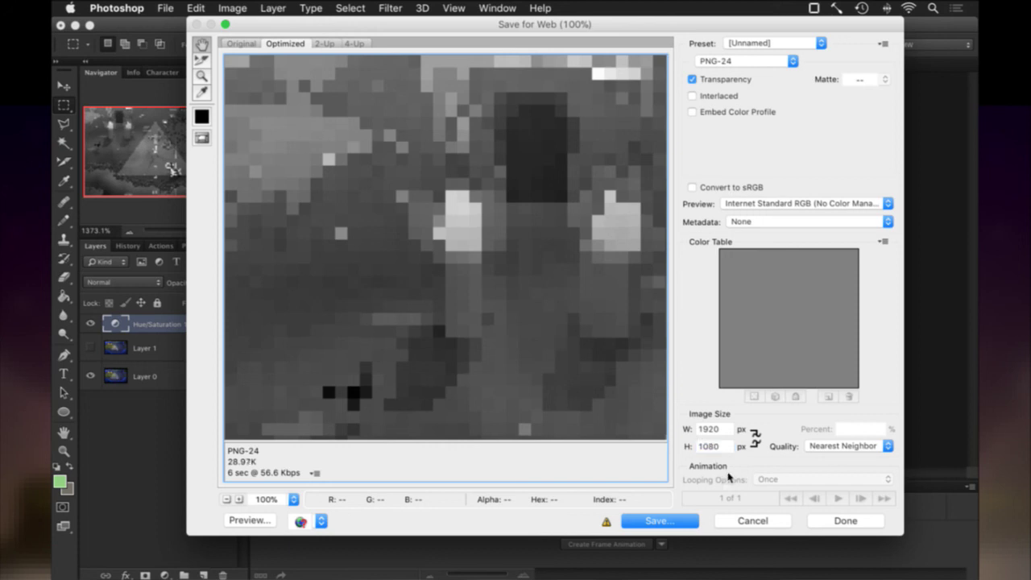
{"action": "key", "text": "Return"}
{"action": "key", "text": "Right"}
{"action": "type", "text": "W---"}
{"action": "key", "text": "Return"}
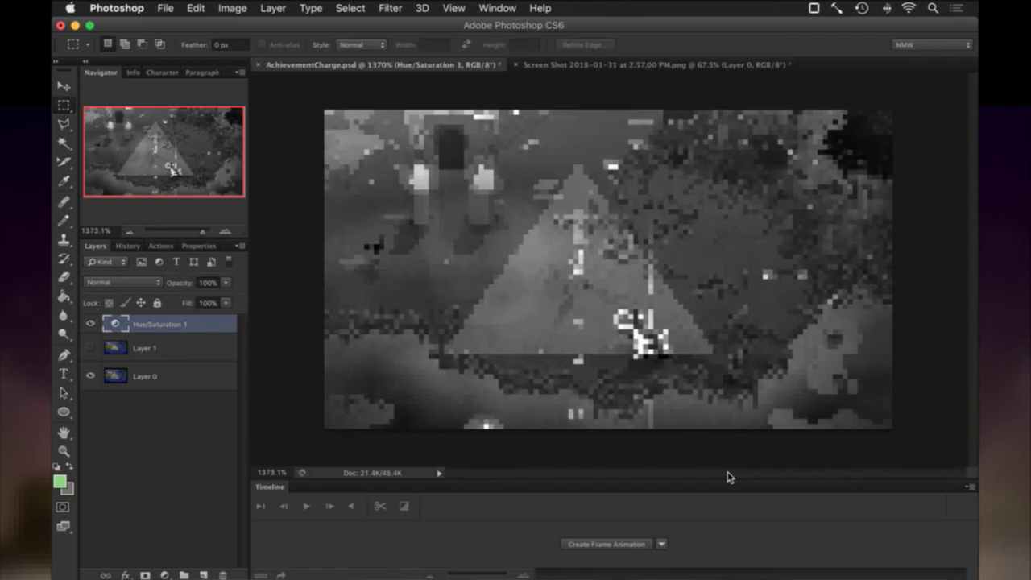
{"action": "key", "text": "super+s"}
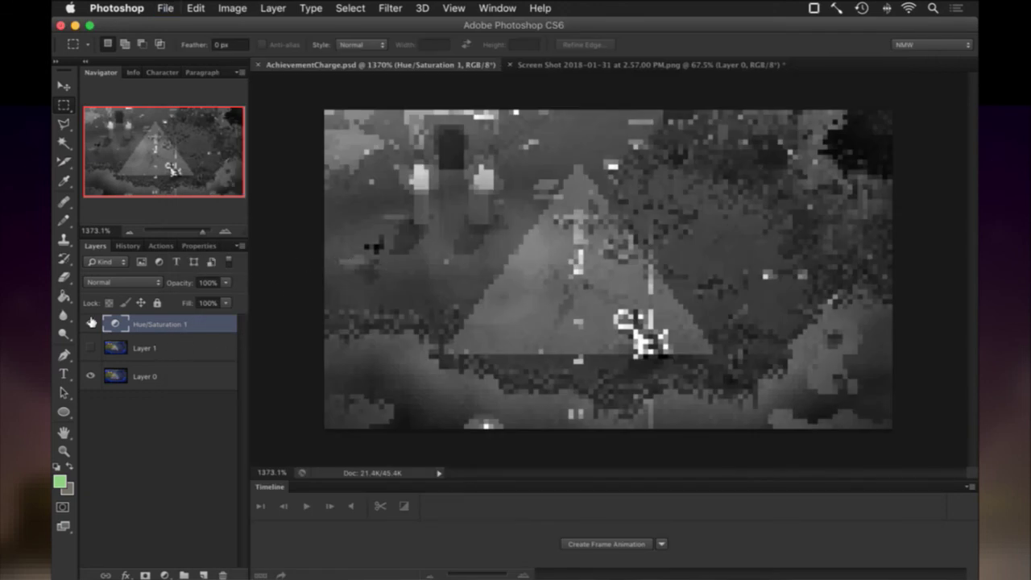
Step: Select a 64 × 64 pixel square spanning the full image height around the triangle and the figures inside it
{"action": "key", "text": "super+alt+shift+s"}
{"action": "key", "text": "Escape"}
{"action": "left_click_drag", "start_coordinate": [404, 114], "coordinate": [719, 483]}
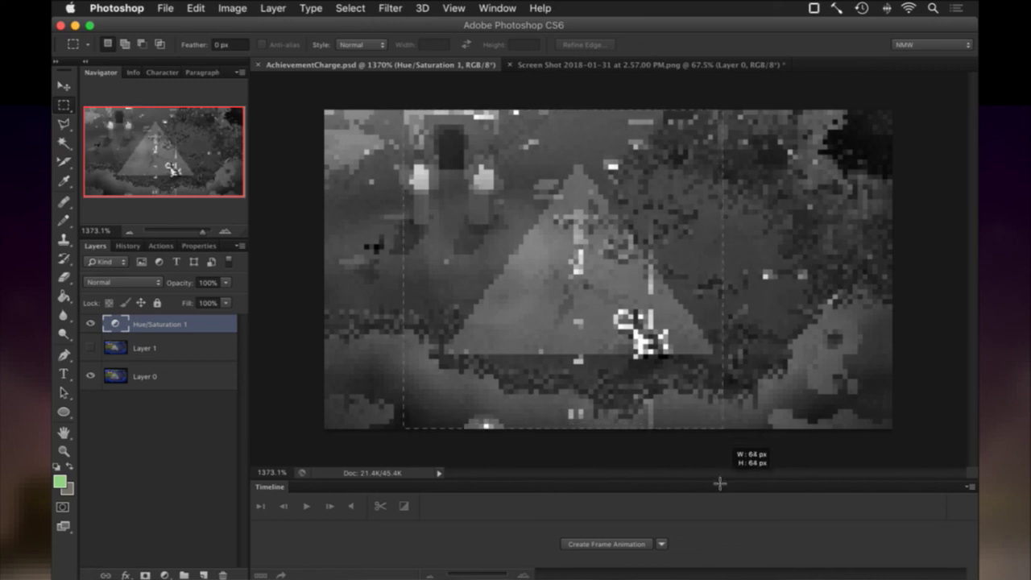
{"action": "left_click_drag", "start_coordinate": [719, 483], "coordinate": [719, 483]}
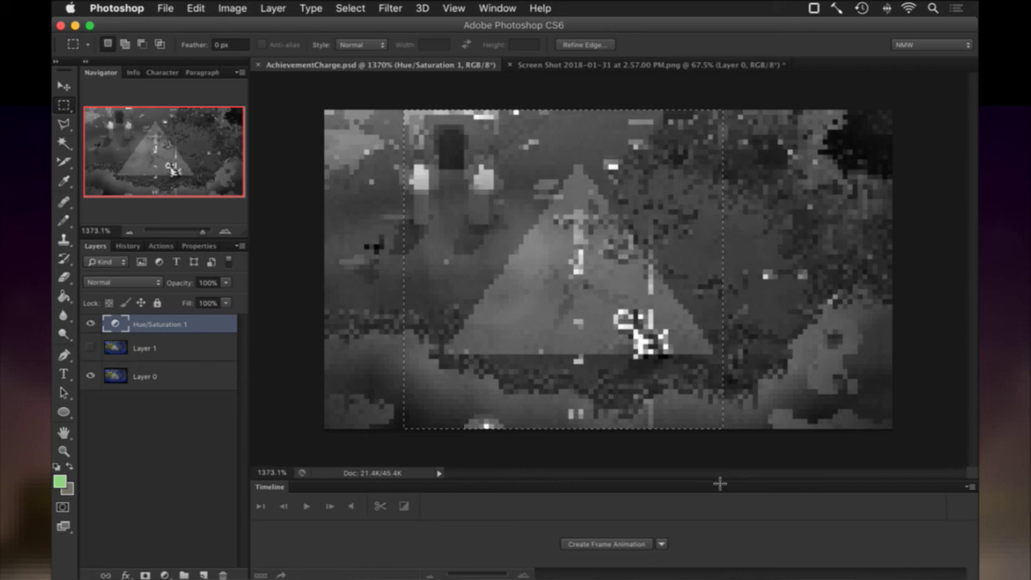
Step: Move the square selection 2 px to the right, keeping its vertical position
{"action": "left_click_drag", "start_coordinate": [695, 360], "coordinate": [703, 357]}
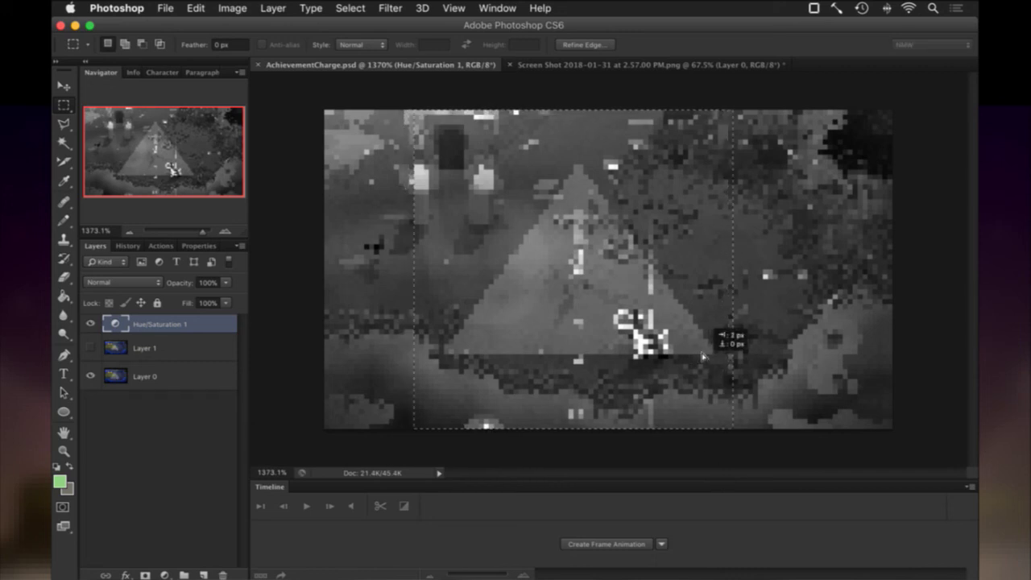
{"action": "left_click_drag", "start_coordinate": [703, 356], "coordinate": [703, 357]}
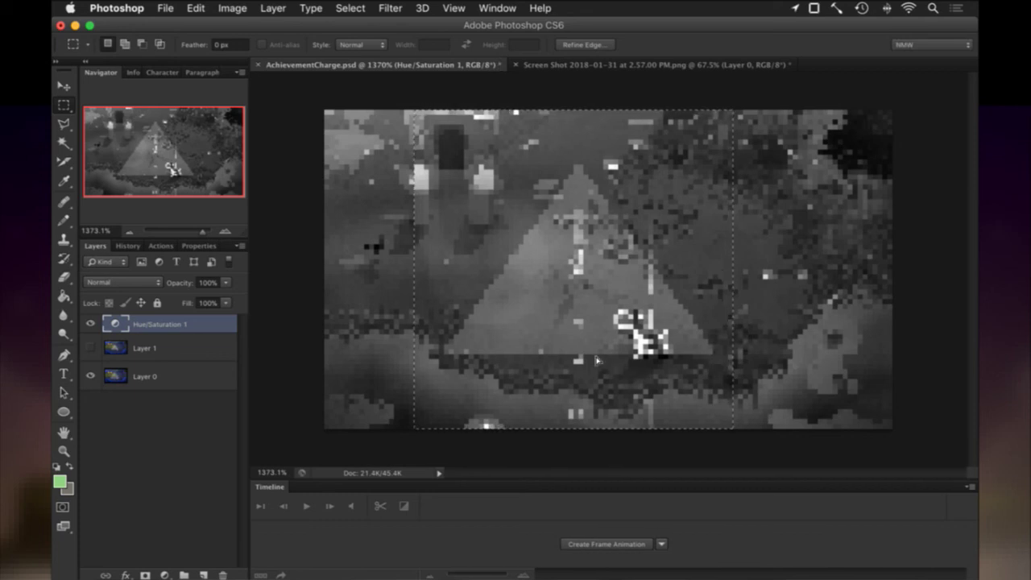
{"action": "key", "text": "Right"}
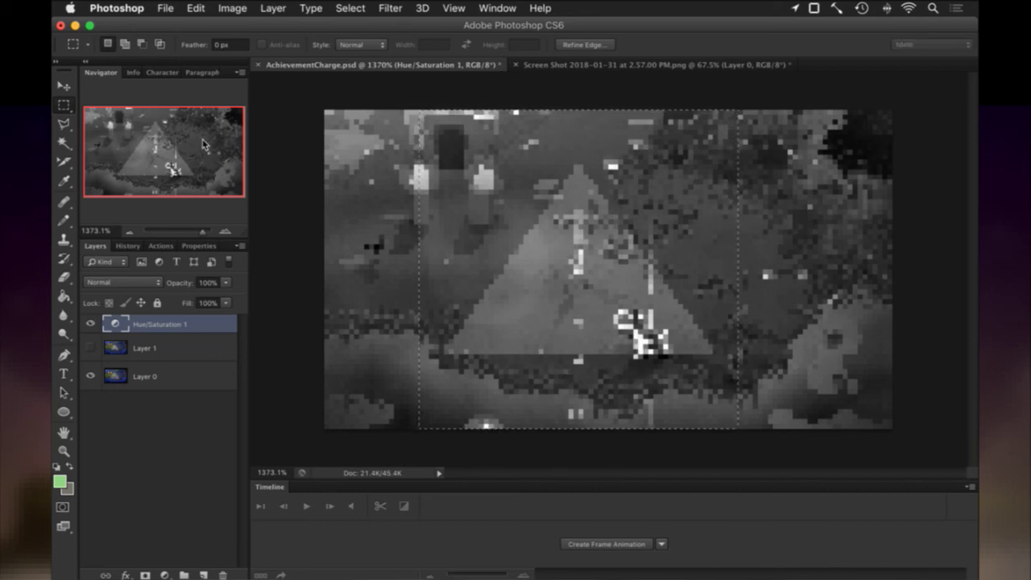
{"action": "left_click", "coordinate": [223, 7]}
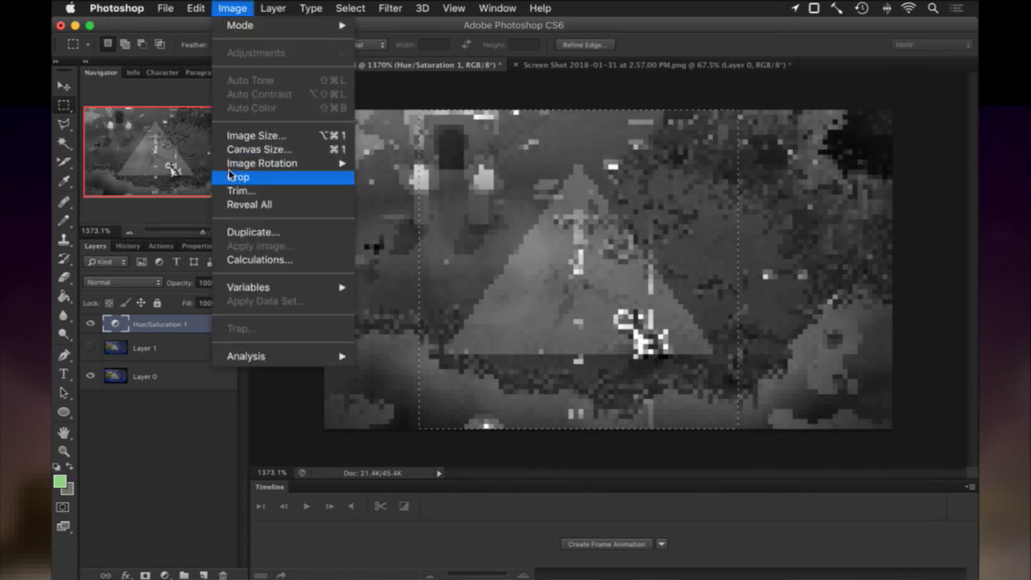
{"action": "left_click", "coordinate": [229, 175]}
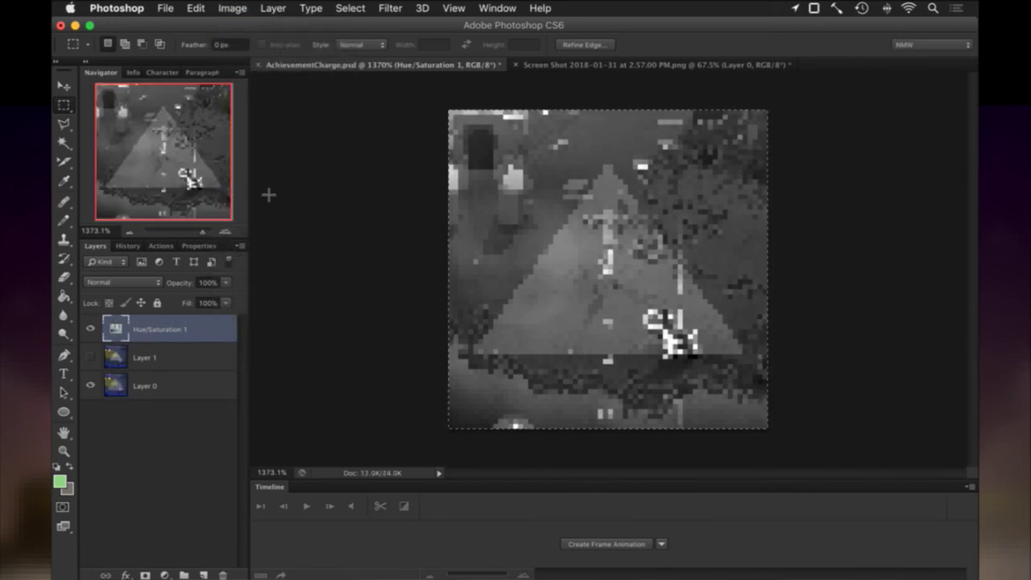
{"action": "key", "text": "super+c"}
{"action": "key", "text": "super+z"}
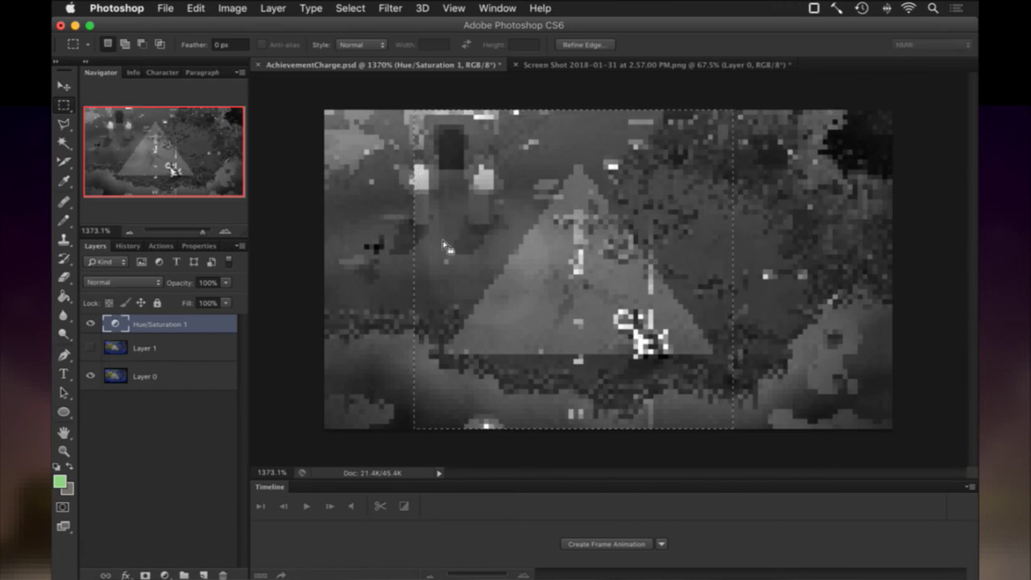
Step: Crop the image to the square selection and deselect
{"action": "left_click", "coordinate": [230, 9]}
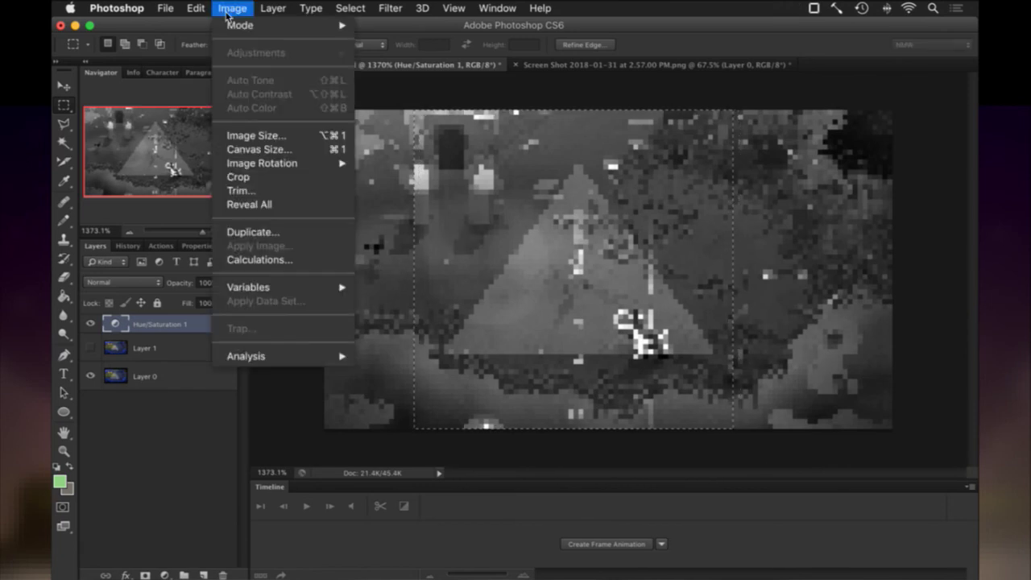
{"action": "left_click", "coordinate": [237, 177]}
{"action": "key", "text": "super+d"}
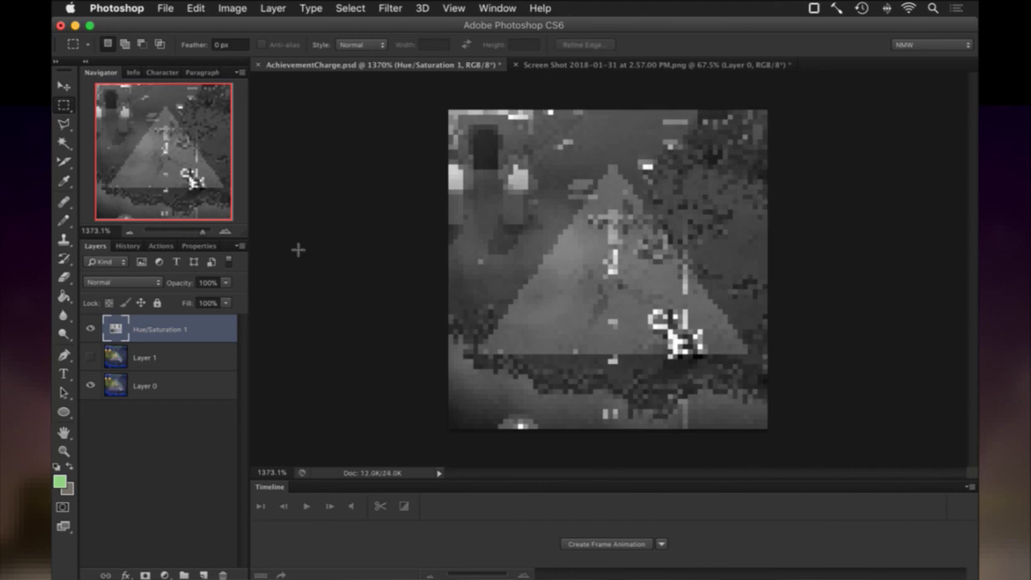
Step: Export the grayscale square for web as a 64 × 64 pixel PNG-24 named AchievementCharge--.png in the Icons folder
{"action": "key", "text": "alt+shift+super+s"}
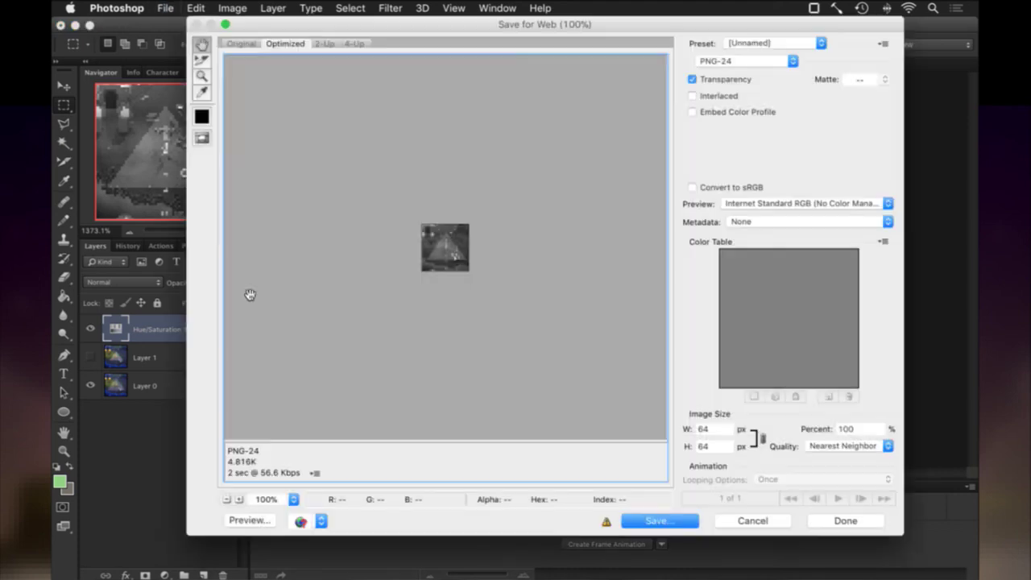
{"action": "key", "text": "Return"}
{"action": "key", "text": "Right"}
{"action": "type", "text": "--"}
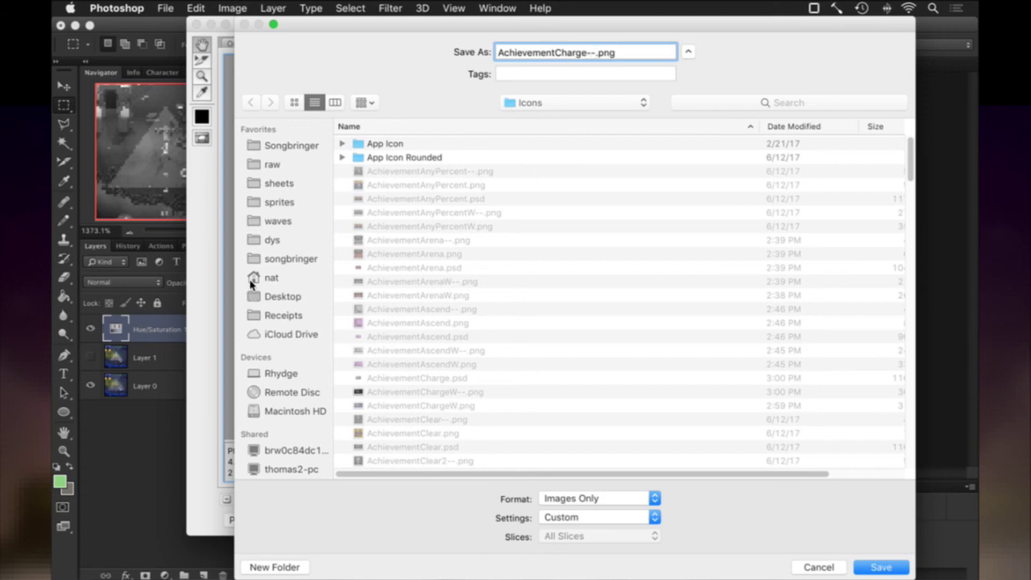
{"action": "key", "text": "Return"}
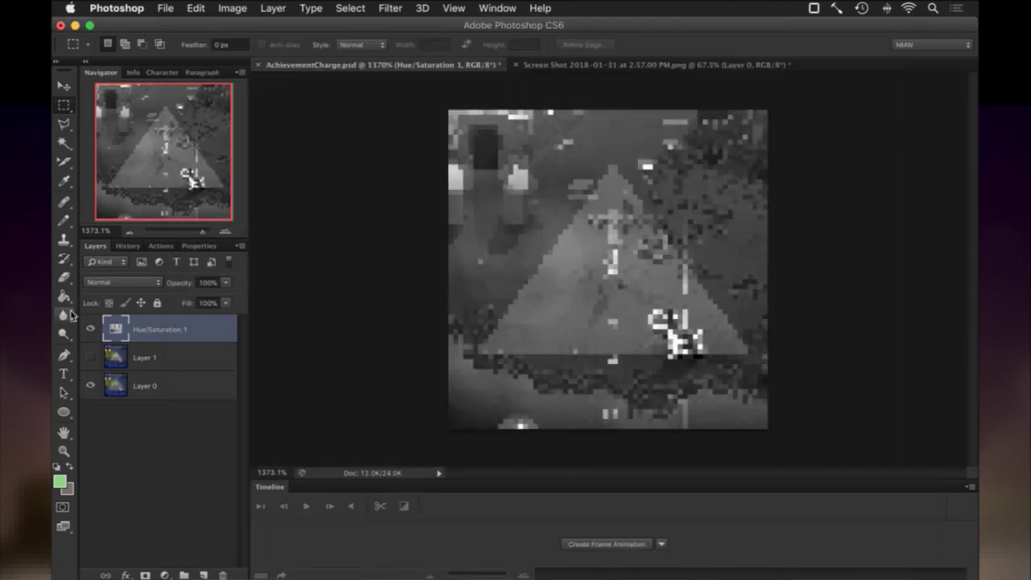
Step: Hide the Hue/Saturation layer and export the color square as a 64 × 64 pixel PNG-24 named AchievementCharge.png
{"action": "left_click", "coordinate": [89, 328]}
{"action": "key", "text": "alt+shift+super+s"}
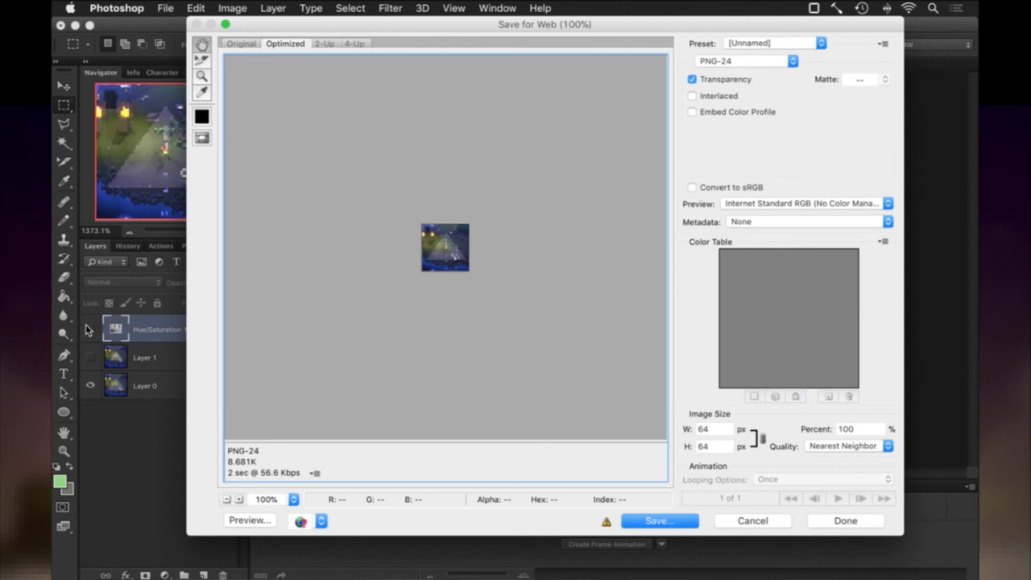
{"action": "key", "text": "Return"}
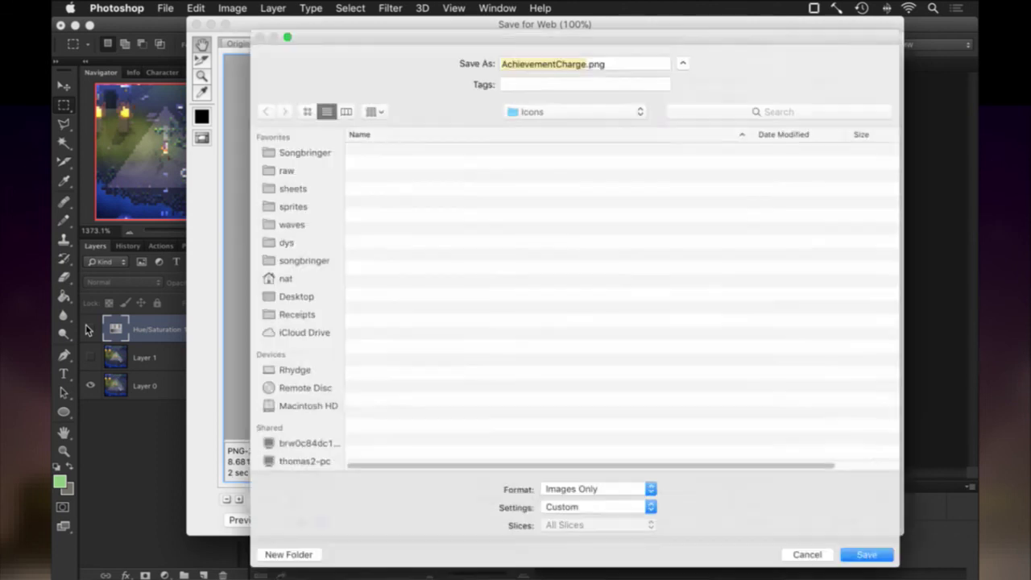
{"action": "key", "text": "Return"}
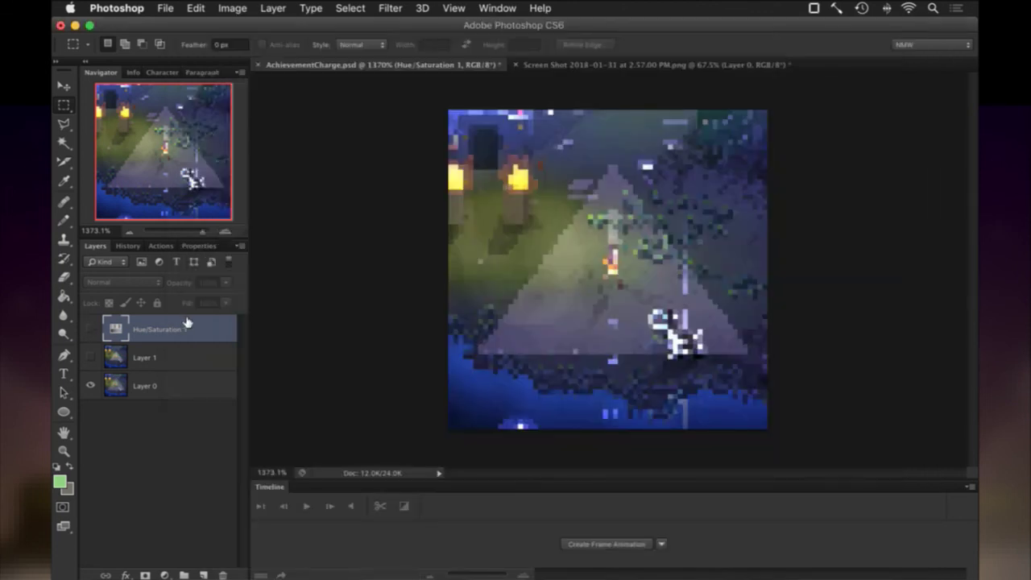
Step: Undo the changes back to the uncropped wide image and hide the Hue/Saturation layer
{"action": "key", "text": "super+z"}
{"action": "key", "text": "super+alt+z"}
{"action": "key", "text": "super+alt+z"}
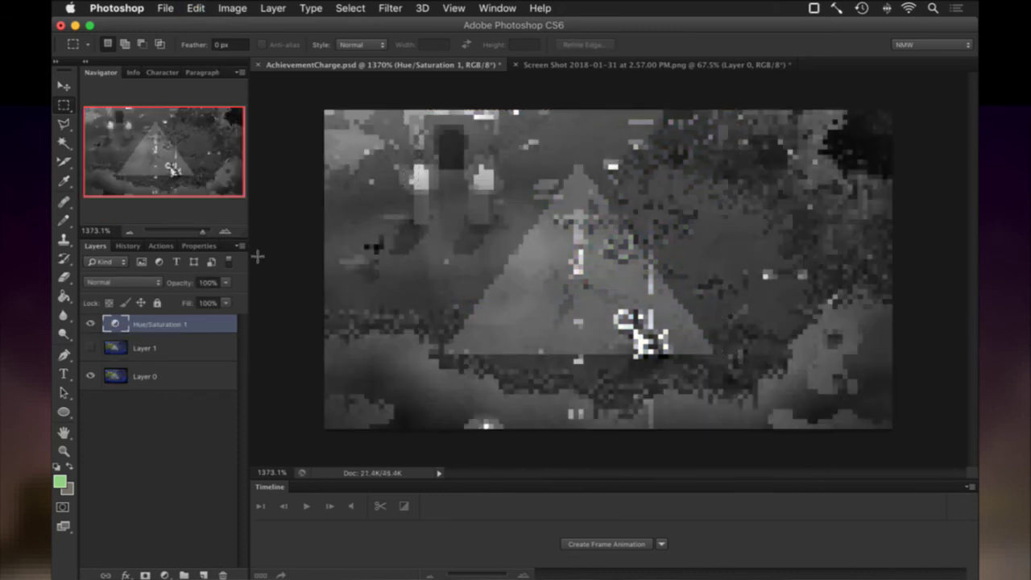
{"action": "left_click", "coordinate": [89, 323]}
Step: Close the source screenshot document without saving its changes
{"action": "left_click", "coordinate": [509, 64]}
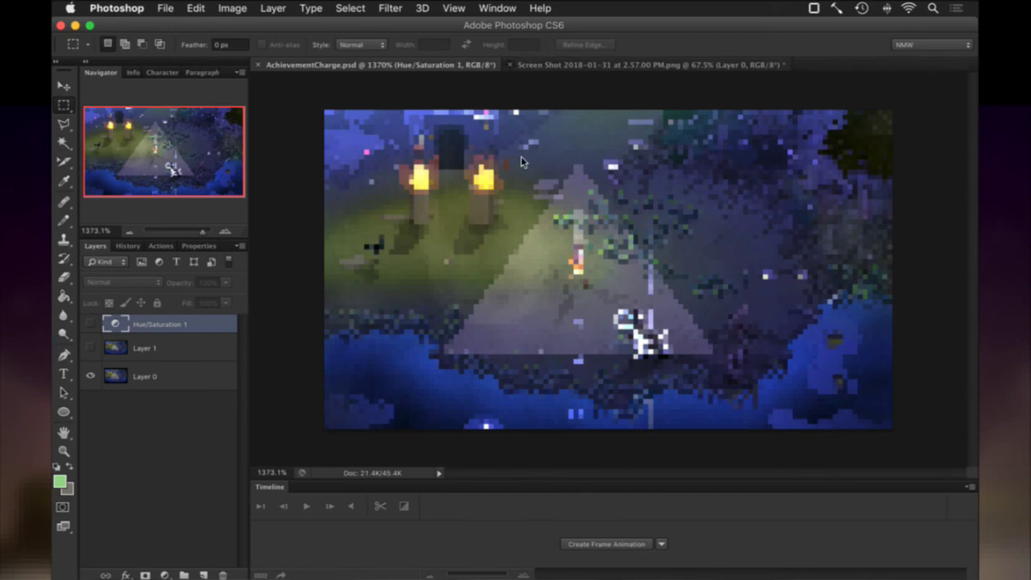
{"action": "left_click", "coordinate": [468, 218]}
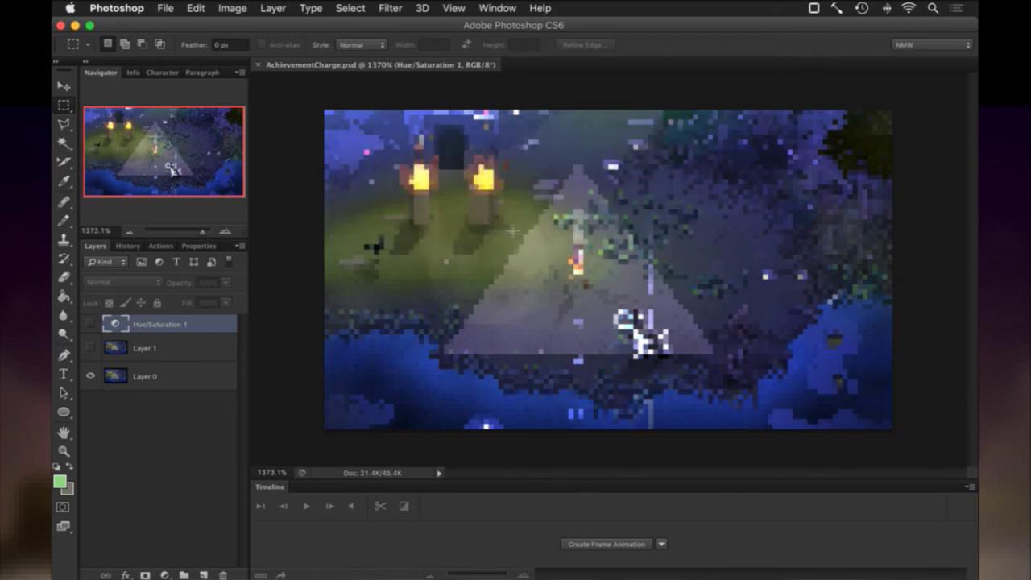
Step: Switch to Finder, sort the Icons folder by date modified with the newest first, and select AchievementCharge.png
{"action": "key", "text": "super+Tab"}
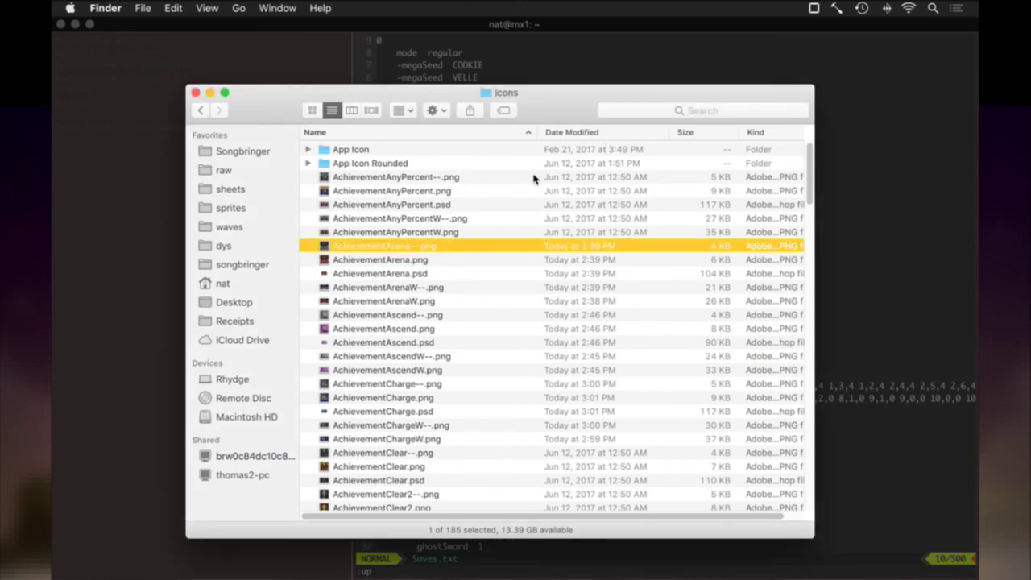
{"action": "left_click", "coordinate": [590, 137]}
{"action": "left_click", "coordinate": [453, 162]}
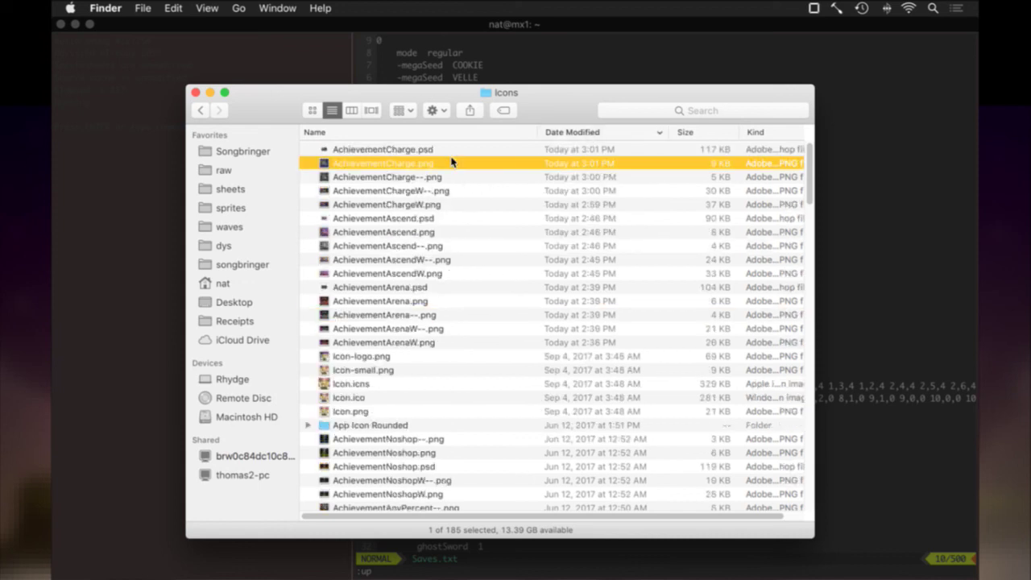
Step: Preview the exported square and wide Charge icons in color and grayscale
{"action": "key", "text": "space"}
{"action": "key", "text": "Down"}
{"action": "key", "text": "Down"}
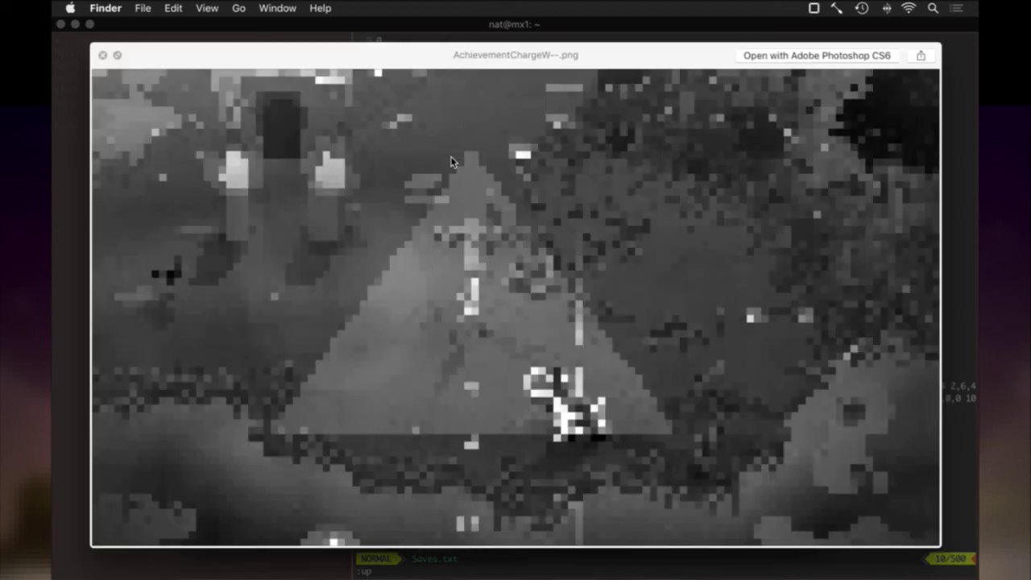
{"action": "key", "text": "Down"}
{"action": "key", "text": "space"}
Step: Preview the Ascend and Arena achievement icons, including their color, grayscale and wide versions
{"action": "key", "text": "Down"}
{"action": "key", "text": "Down"}
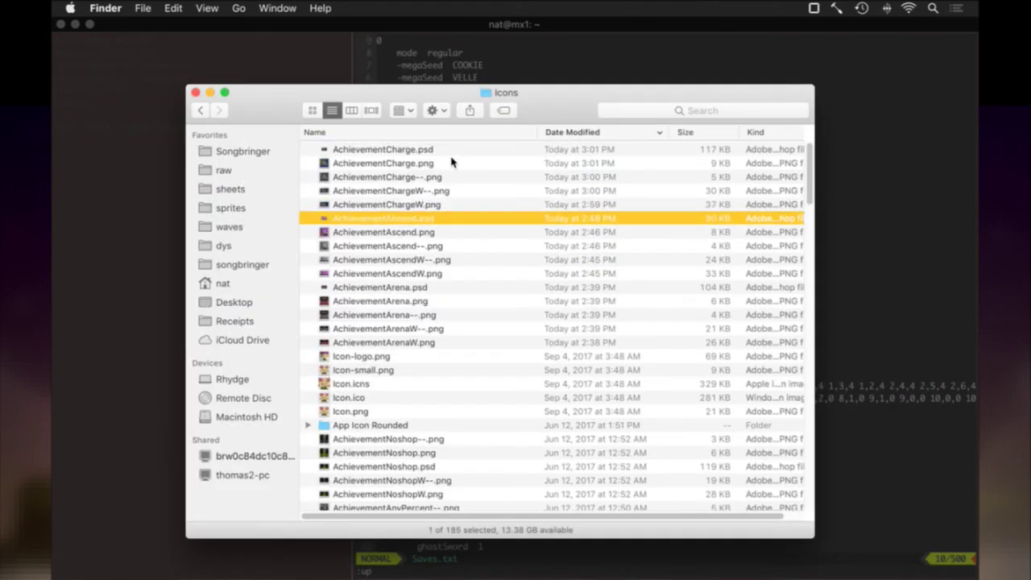
{"action": "key", "text": "space"}
{"action": "key", "text": "Down"}
{"action": "key", "text": "Down"}
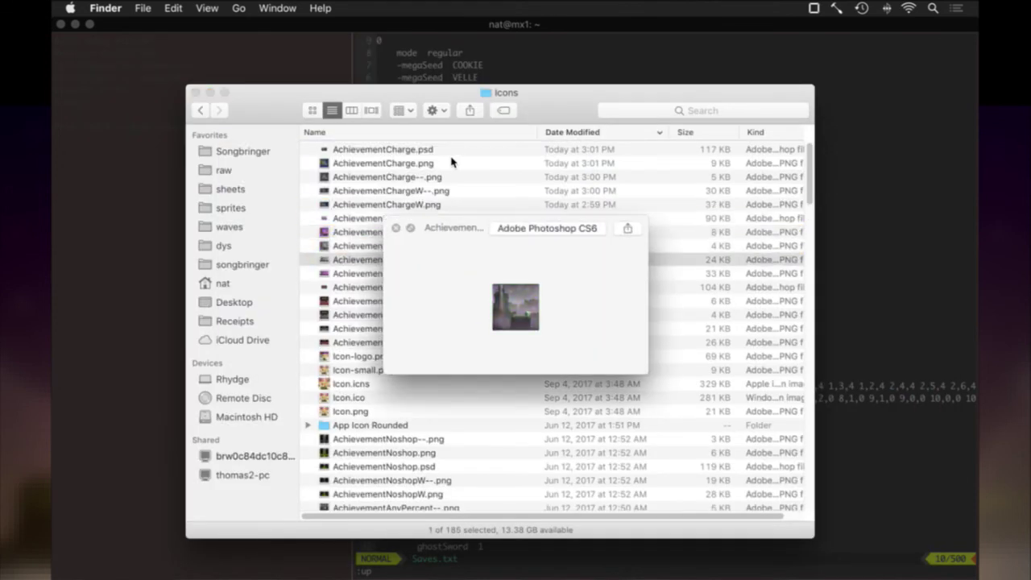
{"action": "key", "text": "Down"}
{"action": "key", "text": "space"}
{"action": "key", "text": "Down"}
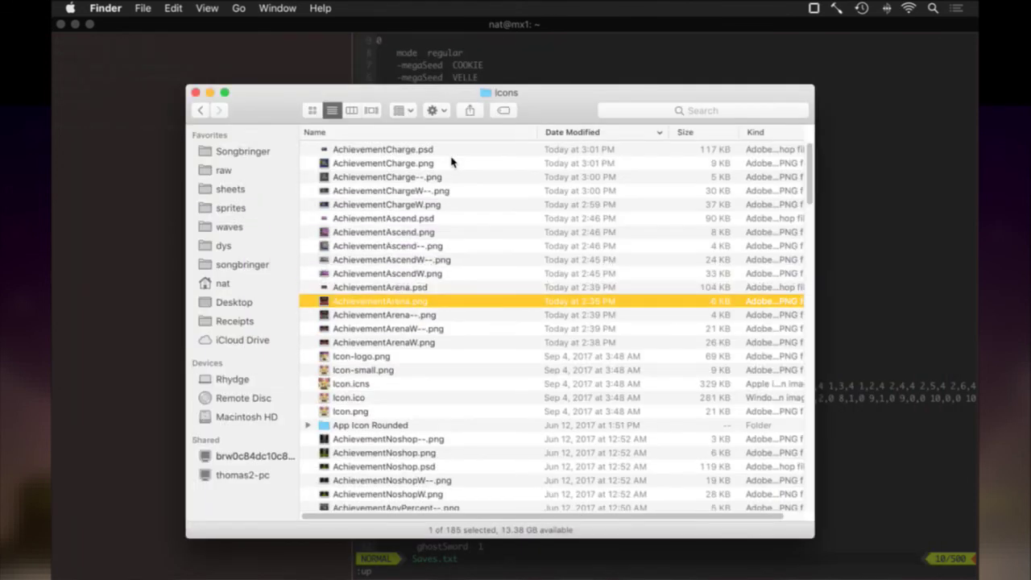
{"action": "key", "text": "Down"}
{"action": "key", "text": "Down"}
{"action": "key", "text": "space"}
{"action": "key", "text": "Down"}
{"action": "key", "text": "Down"}
{"action": "key", "text": "Down"}
{"action": "key", "text": "space"}
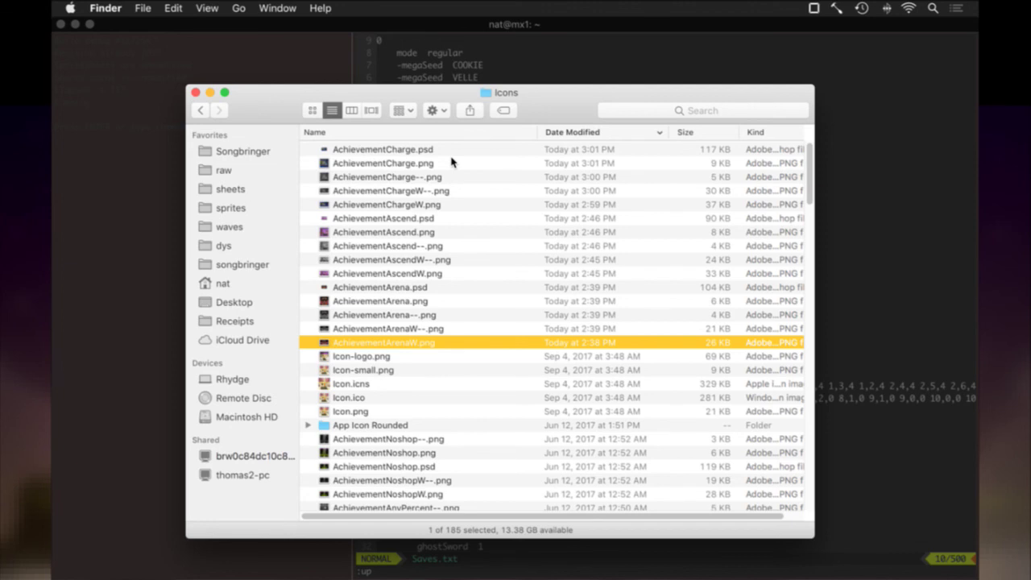
Step: Select AchievementCharge.psd in the Icons folder and switch to the iTerm2 window
{"action": "left_click", "coordinate": [453, 152]}
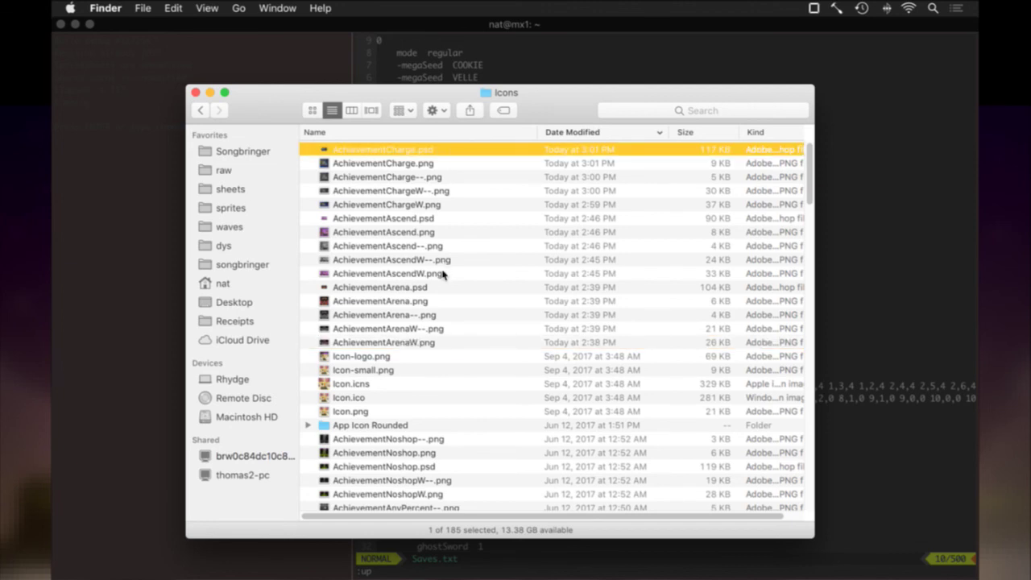
{"action": "left_click", "coordinate": [920, 160]}
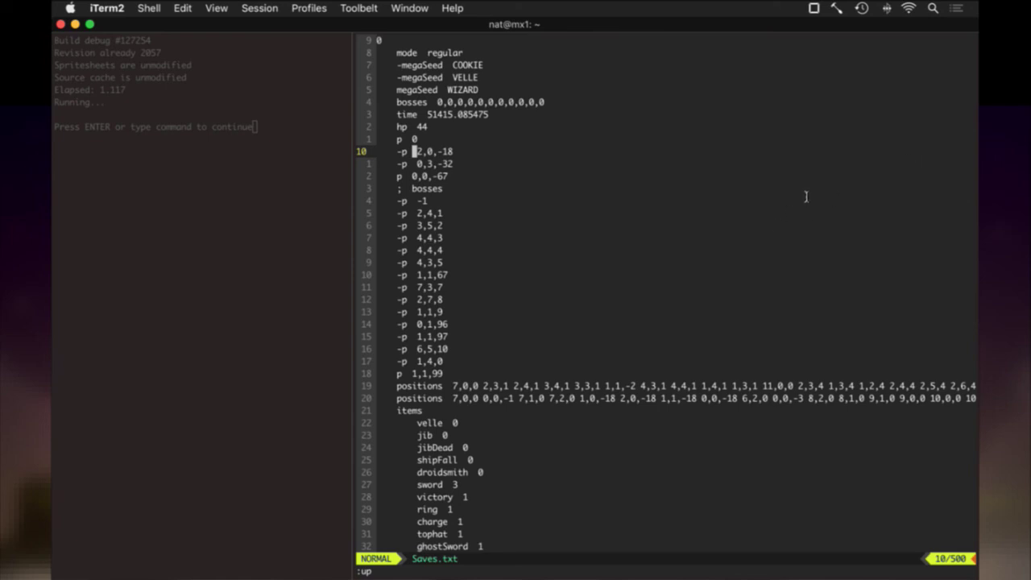
Step: Switch to the Gameshow streaming application
{"action": "key", "text": "F4"}
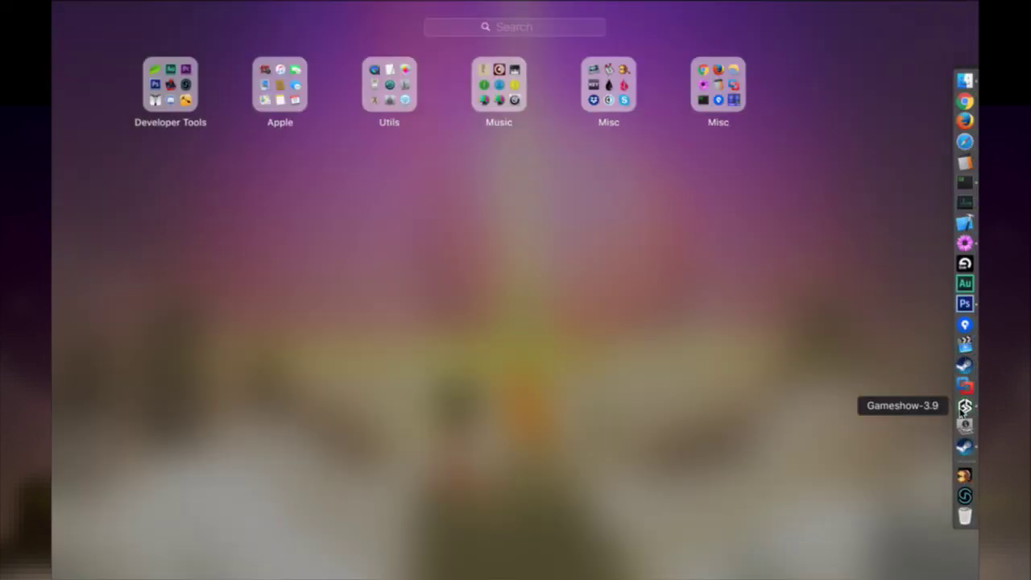
{"action": "left_click", "coordinate": [847, 395]}
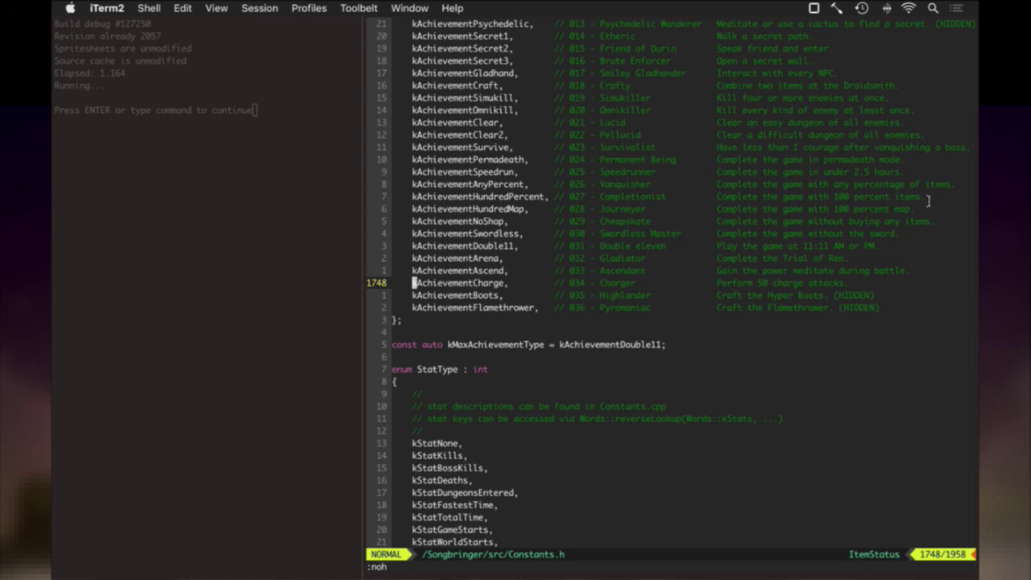
{"action": "key", "text": "F4"}
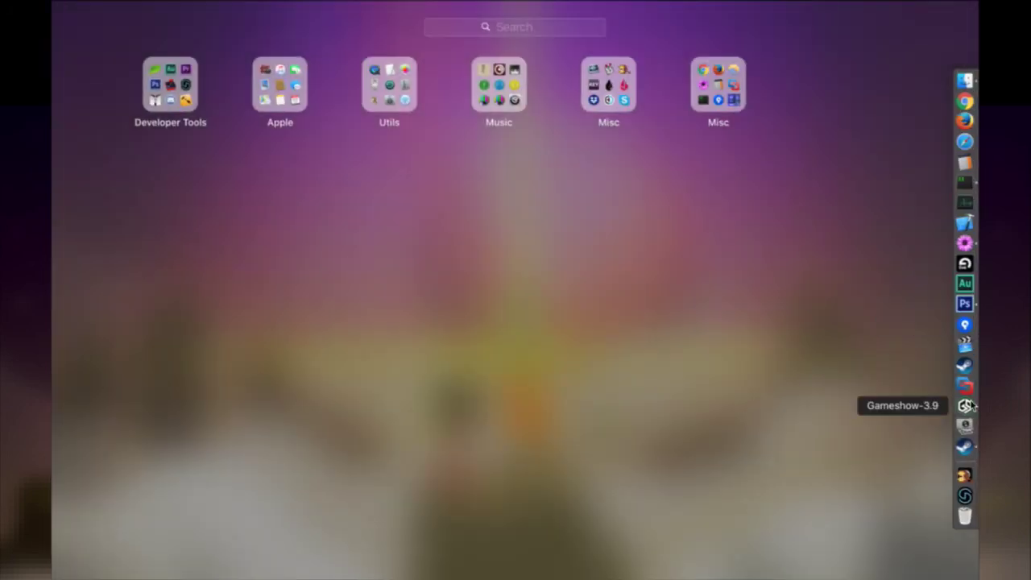
{"action": "left_click", "coordinate": [966, 405]}
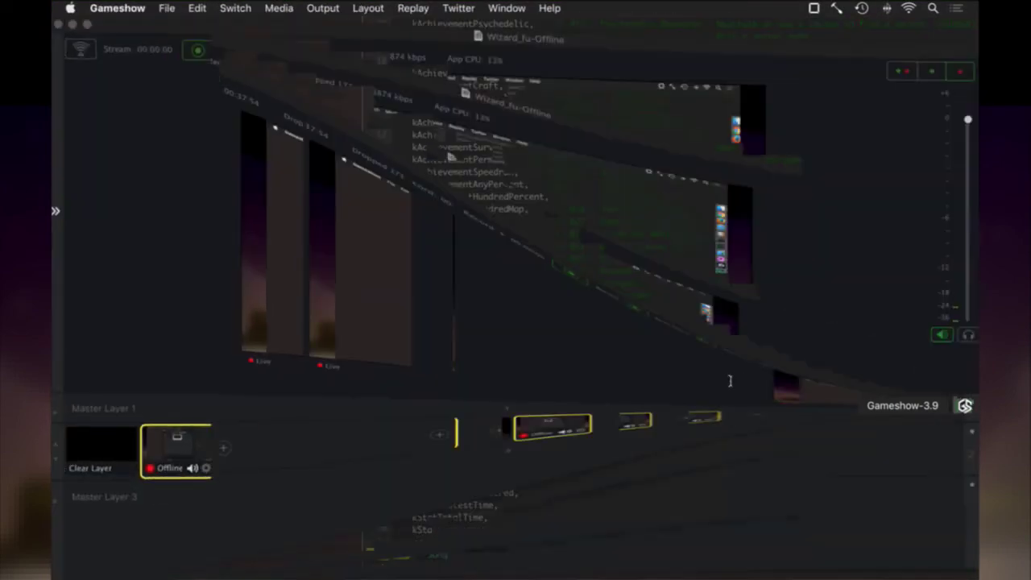